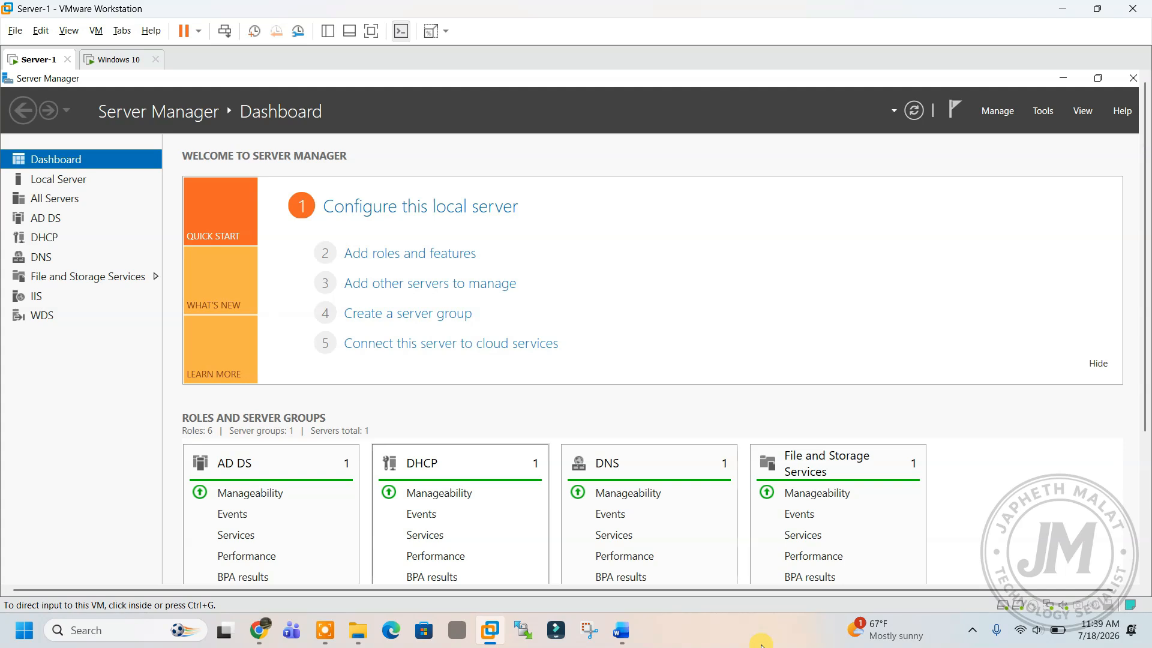
Clear the server desktop by minimizing Server Manager and closing Active Directory Users and Computers.
left_click(301, 180)
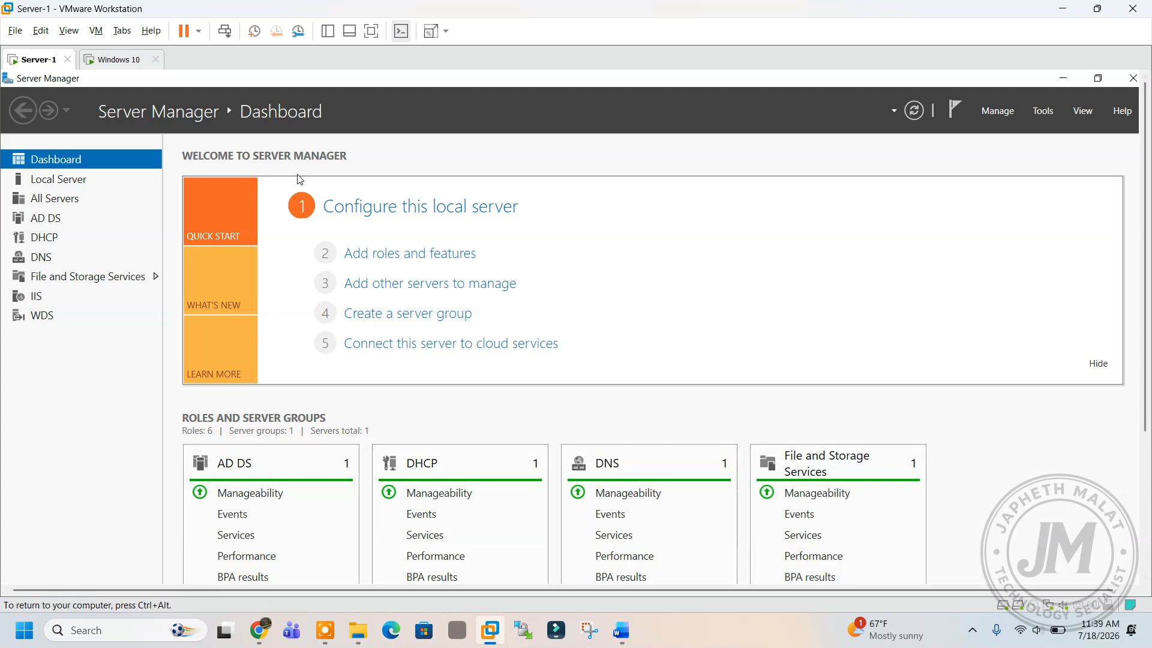
left_click(1066, 84)
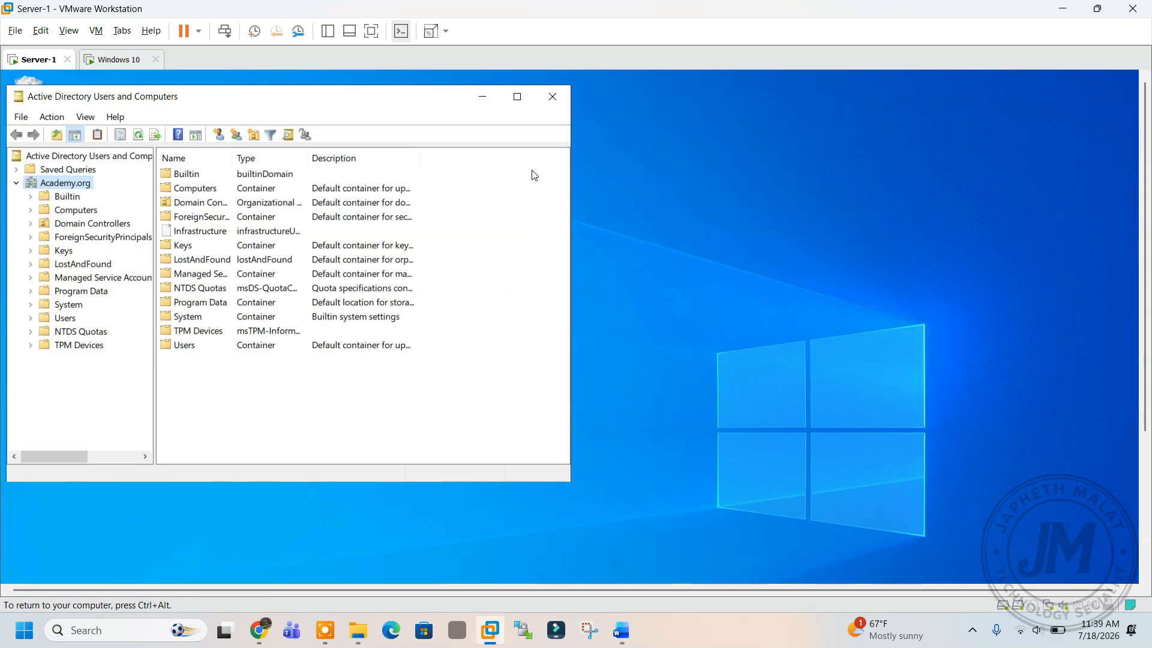
left_click(552, 96)
Create a new desktop folder named 'test'.
right_click(177, 227)
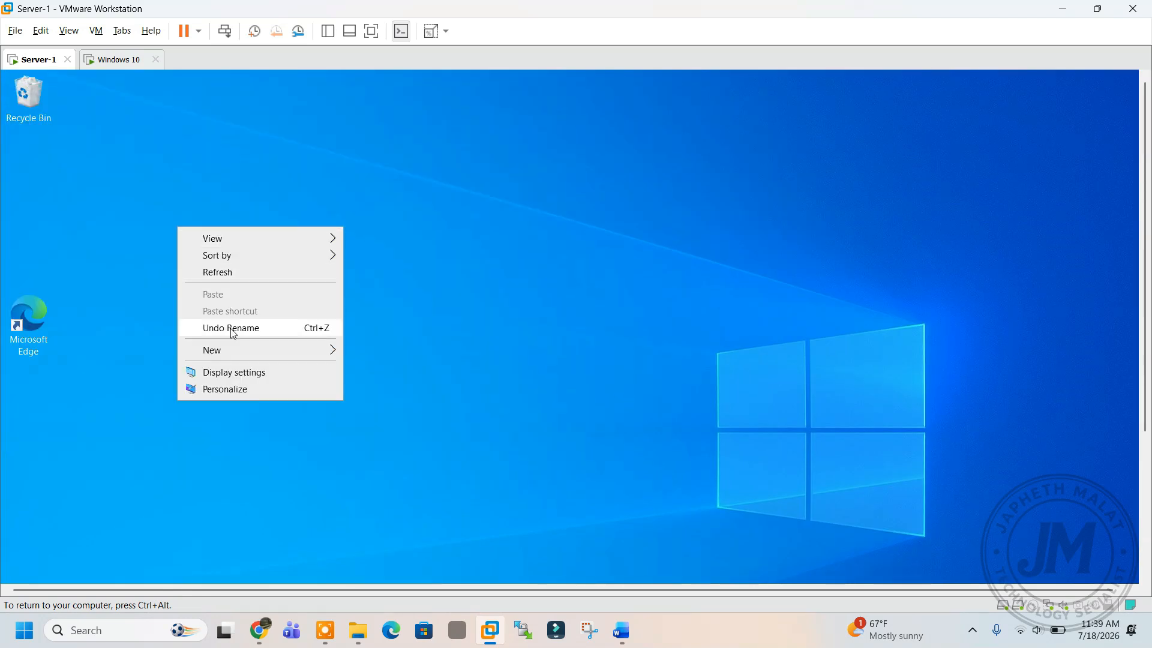
mouse_move(261, 354)
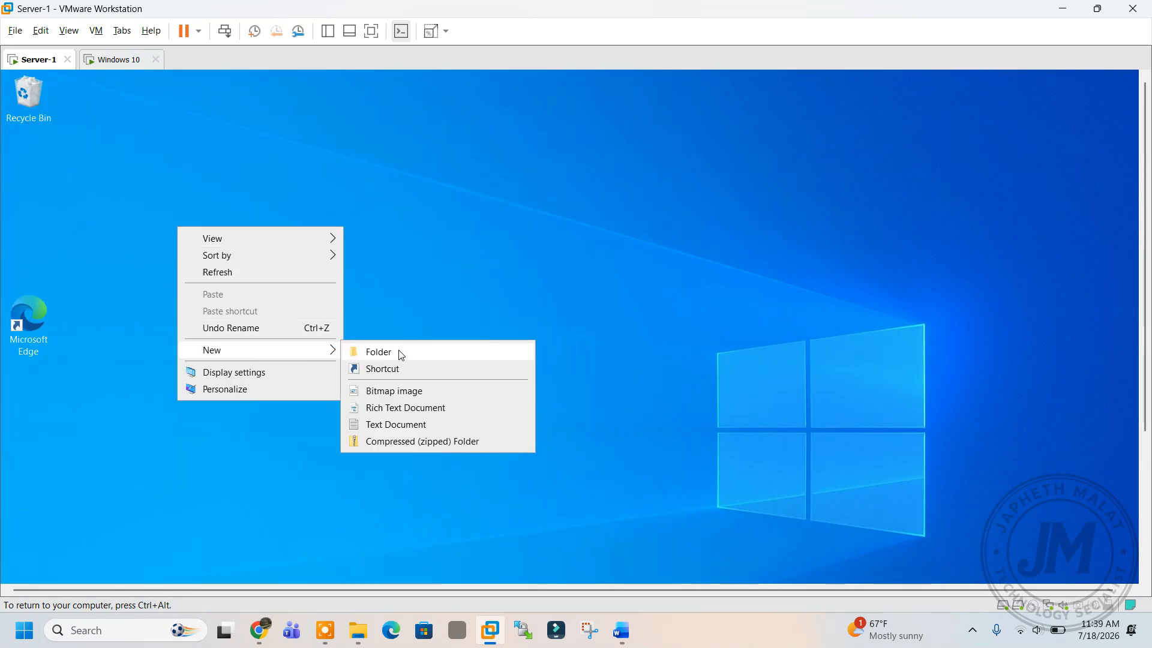
left_click(379, 352)
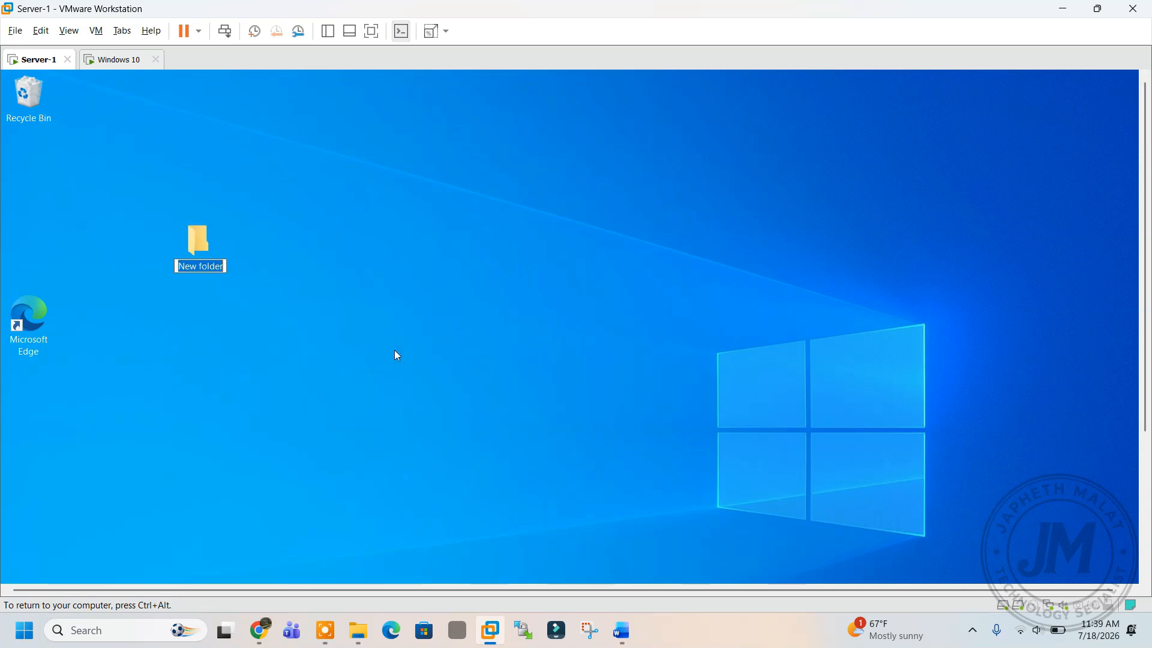
type("test")
key("Return")
Open the test folder's Properties dialog.
right_click(193, 245)
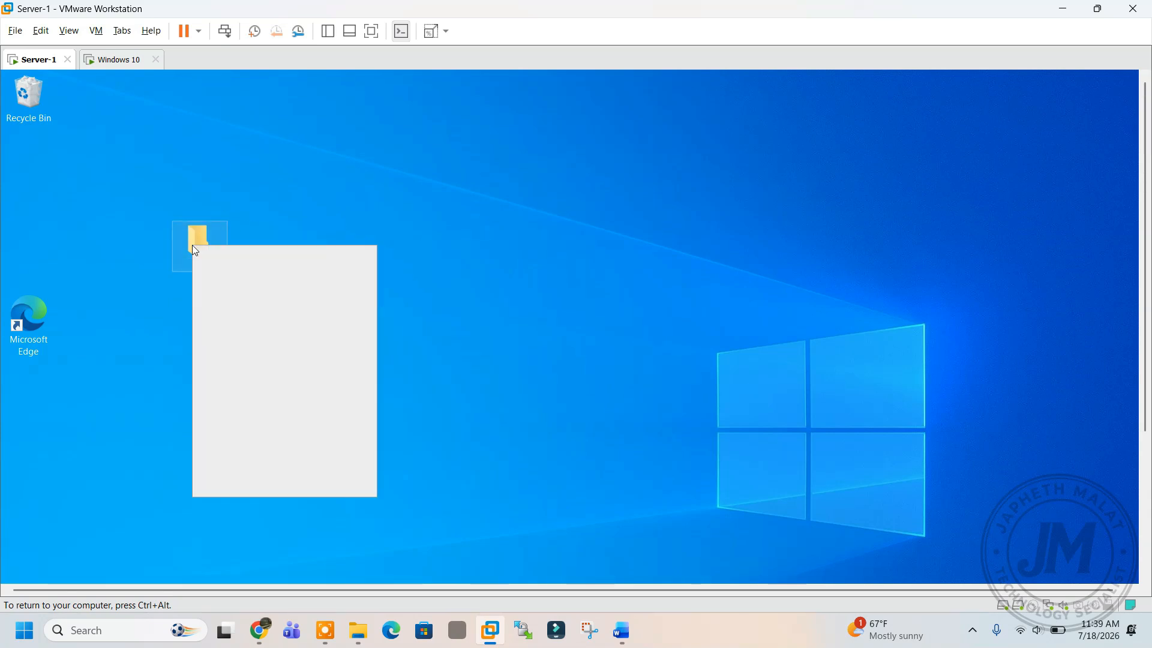
left_click(246, 487)
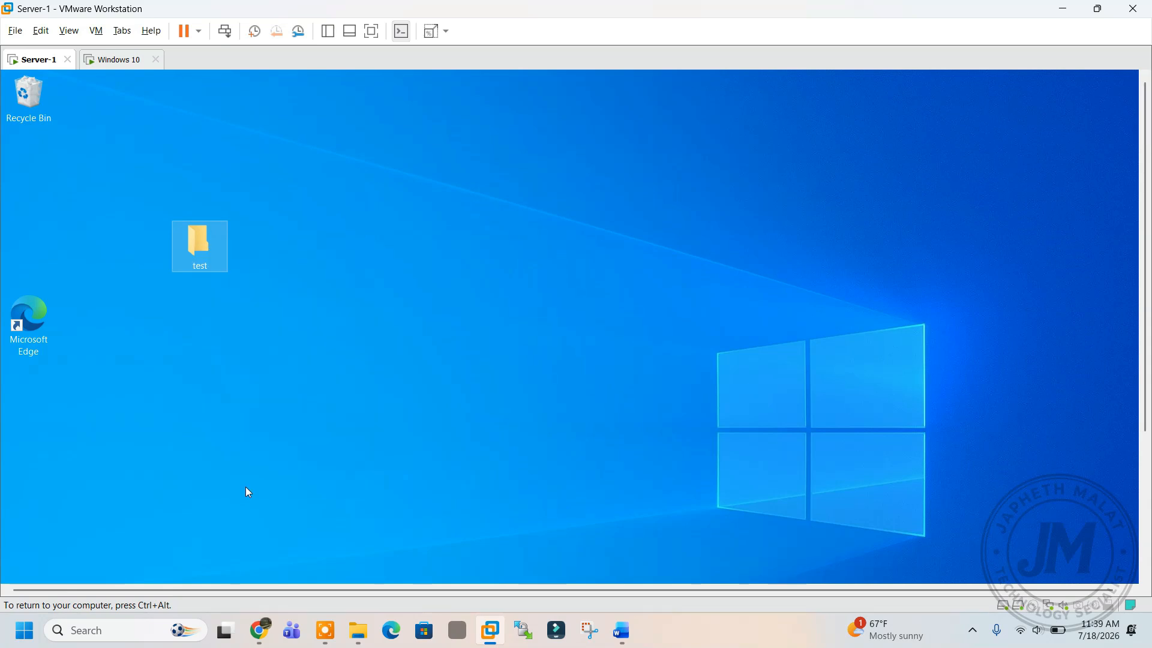
left_click_drag(264, 226, 301, 154)
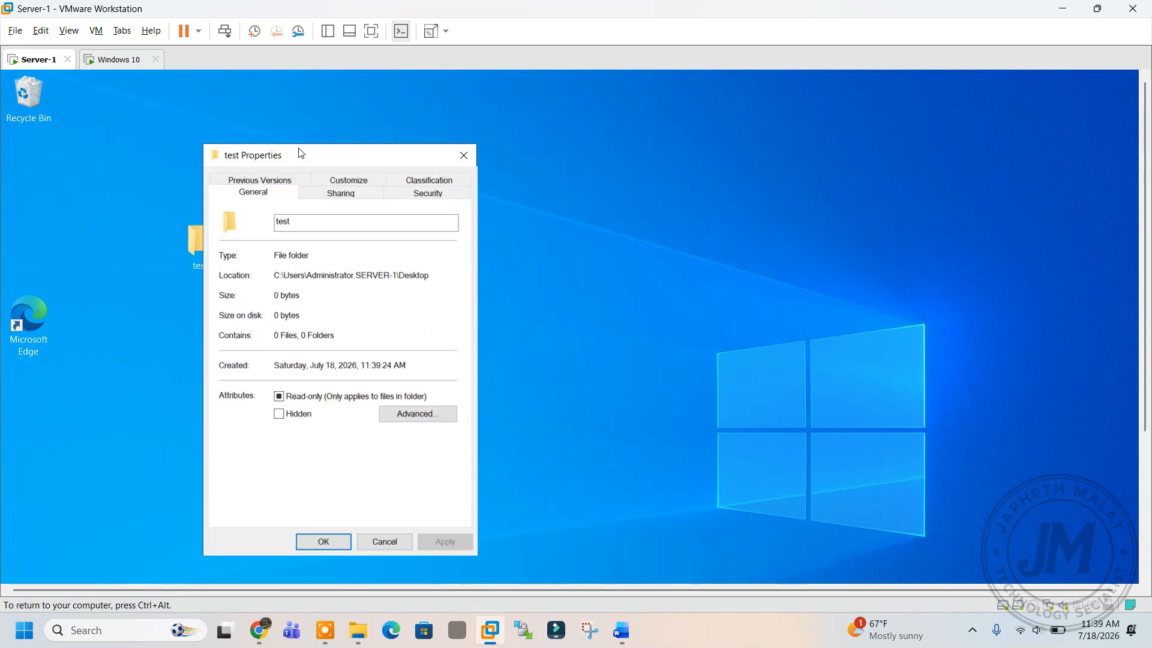
Share the test folder from its Sharing tab, adding Everyone with Read/Write permission.
left_click(332, 196)
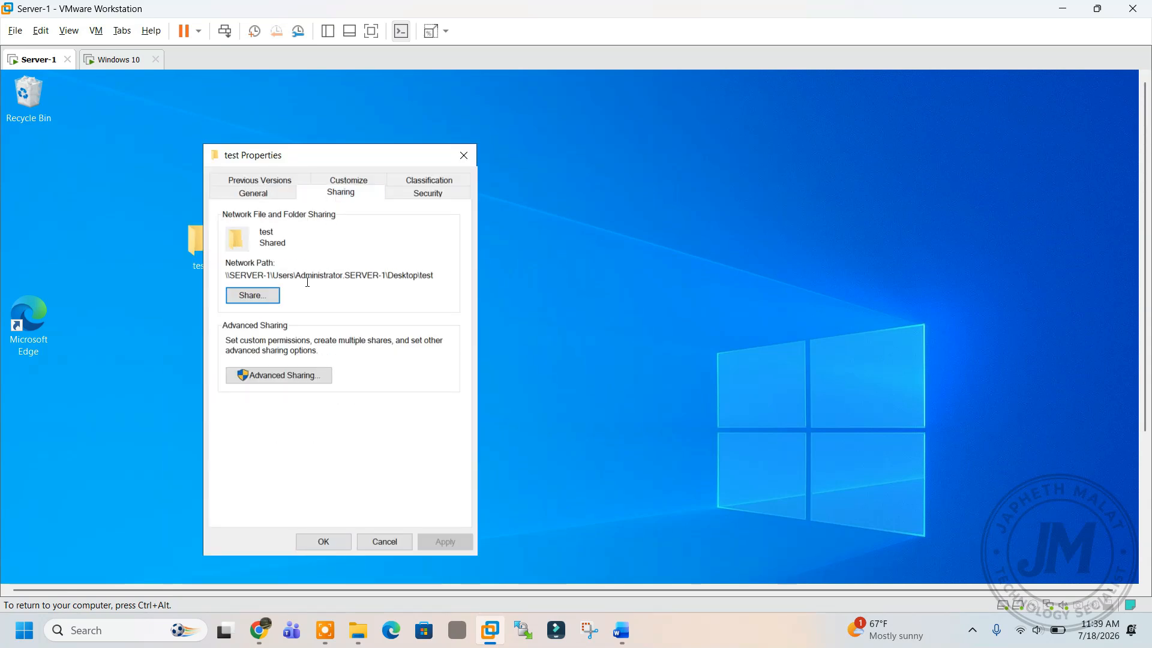
left_click(268, 295)
left_click(444, 323)
left_click(294, 339)
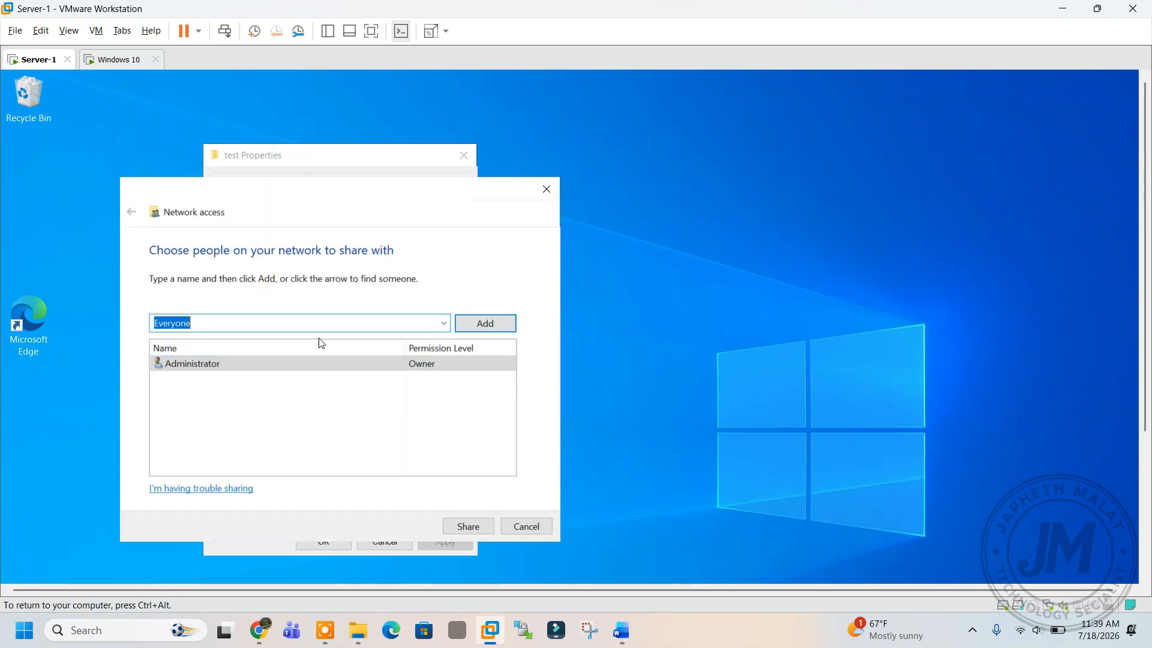
left_click(485, 324)
left_click(437, 379)
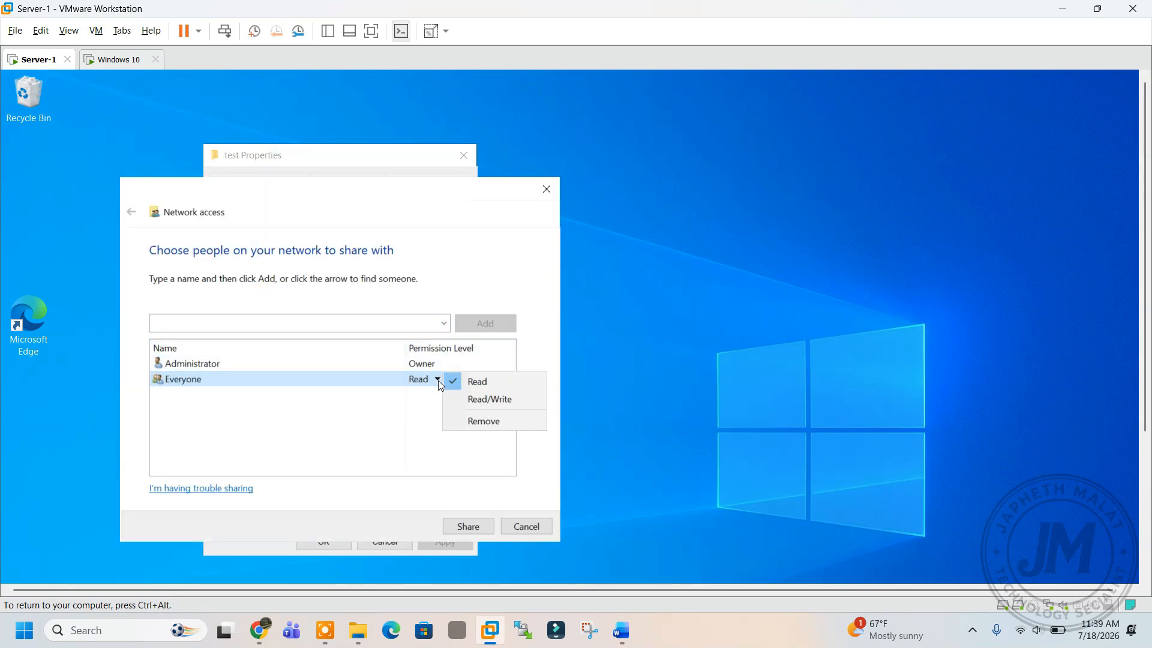
left_click(473, 399)
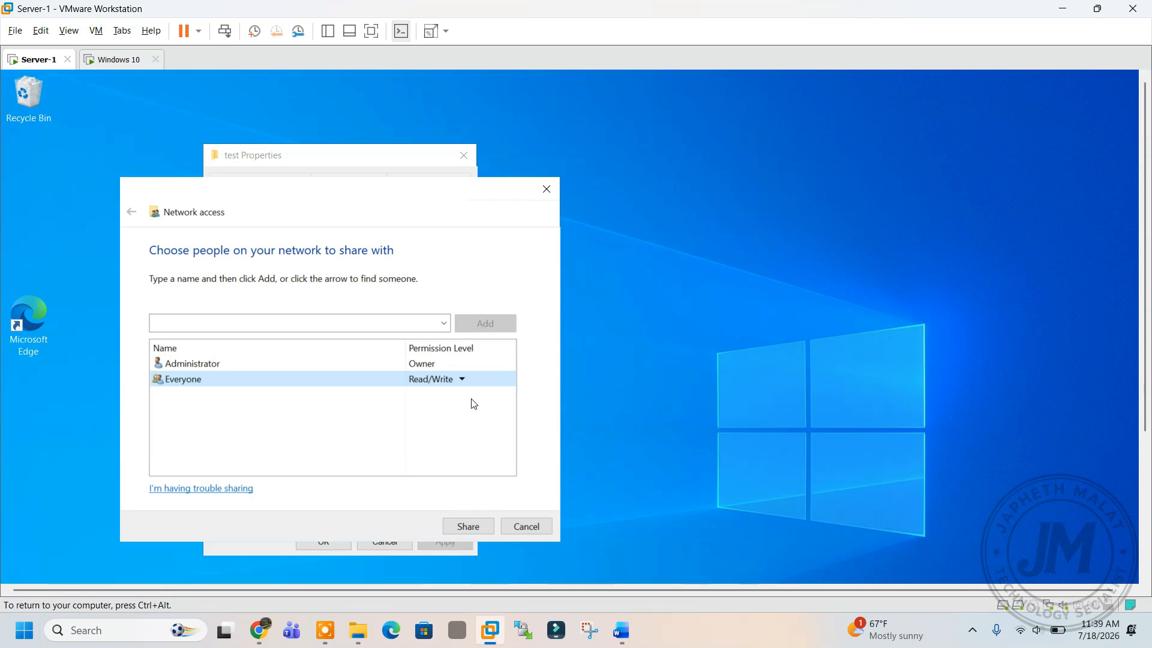
left_click(466, 526)
left_click(504, 523)
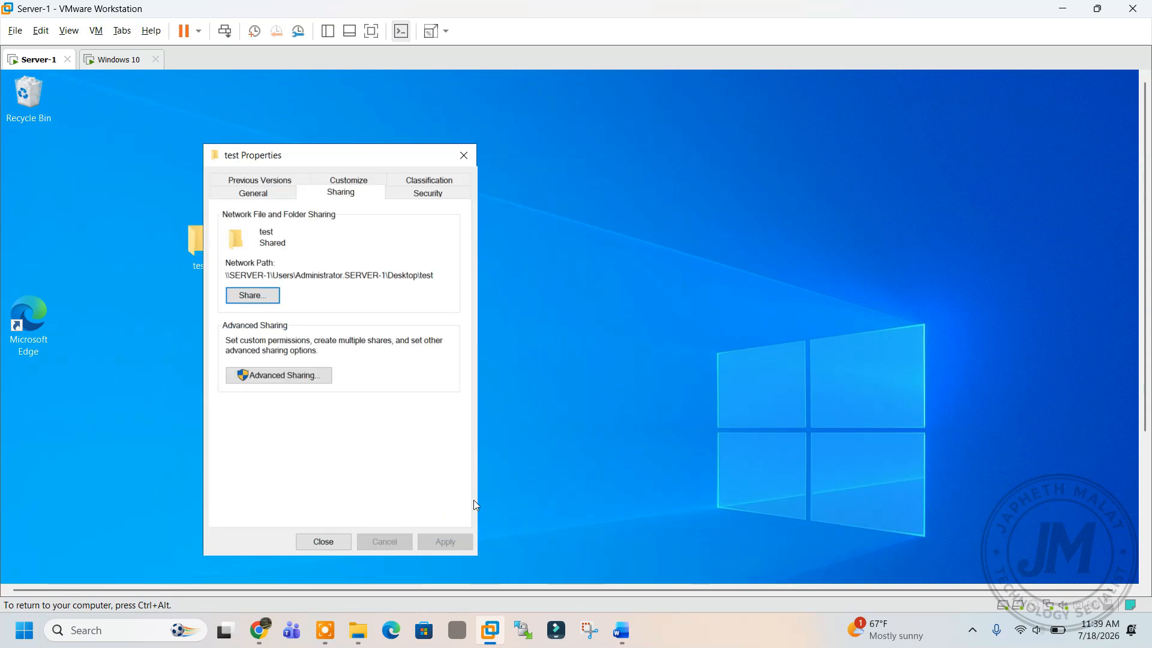
Turn on 'Share this folder' in Advanced Sharing, allow Everyone Full Control, and close the properties.
left_click(281, 374)
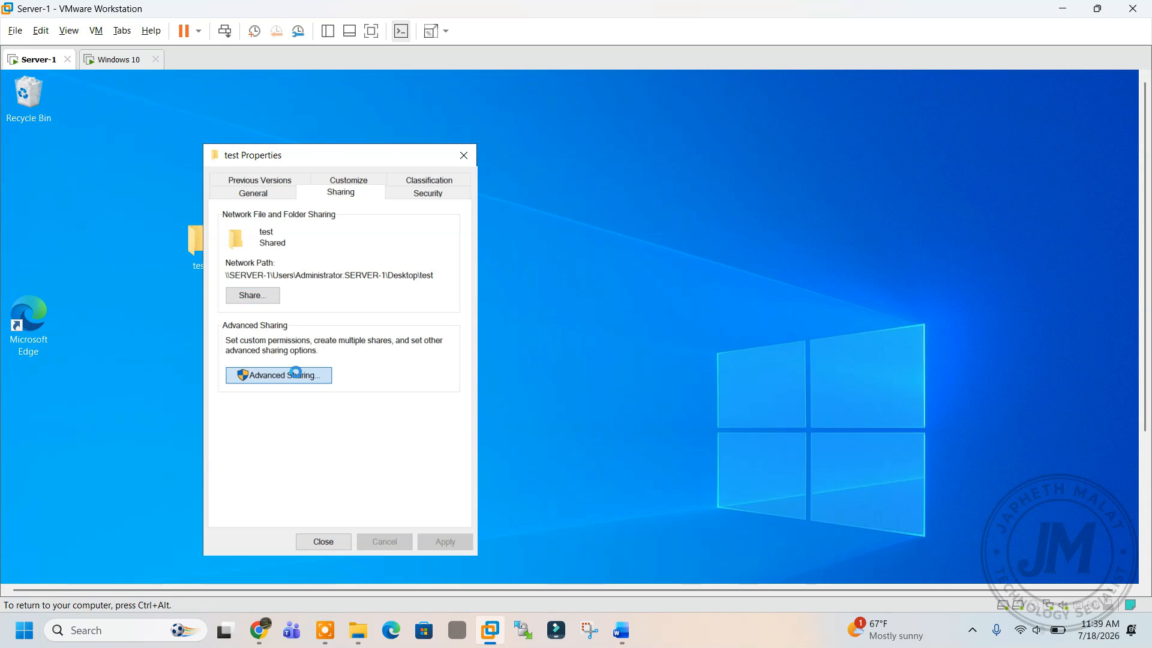
left_click(255, 208)
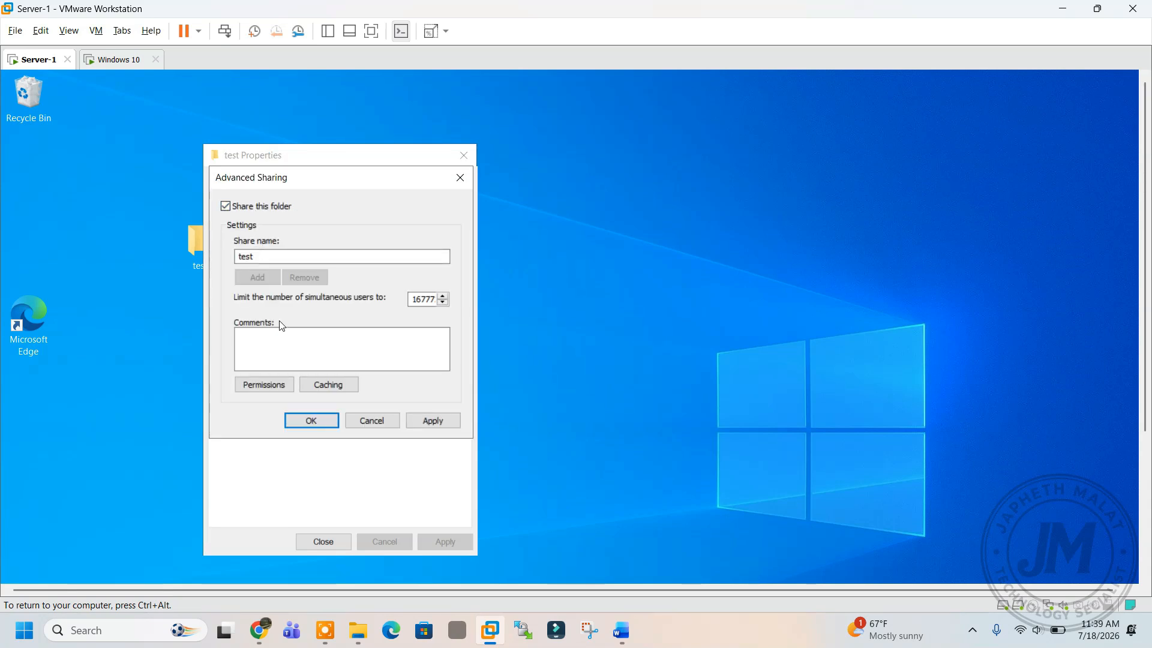
left_click(277, 388)
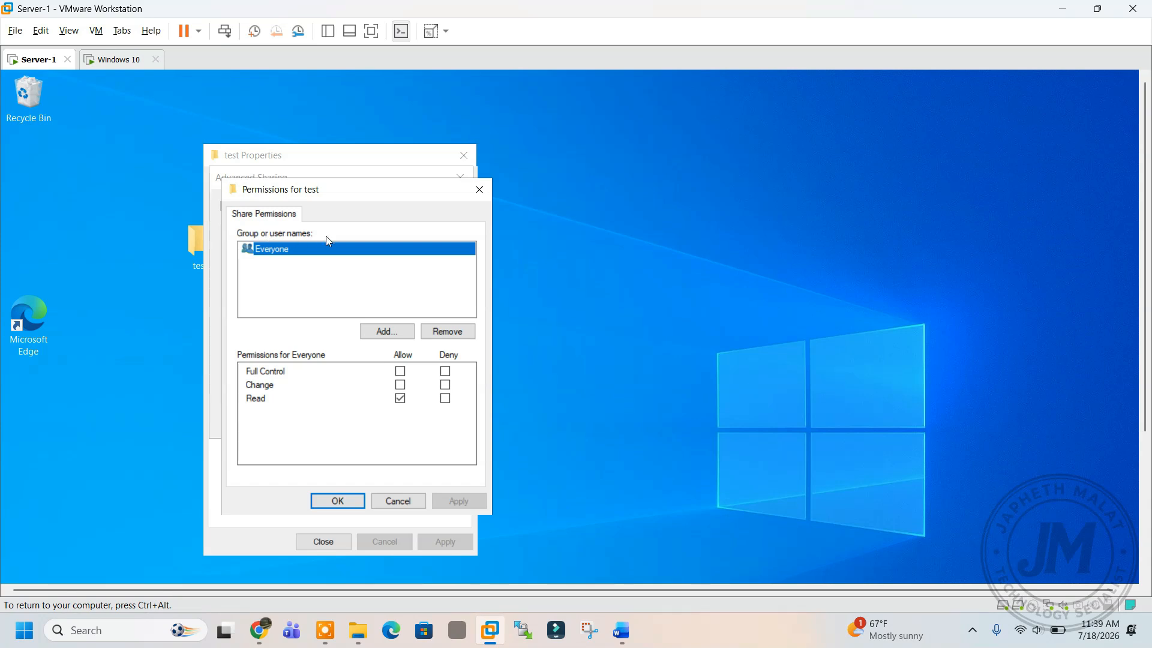
left_click(400, 370)
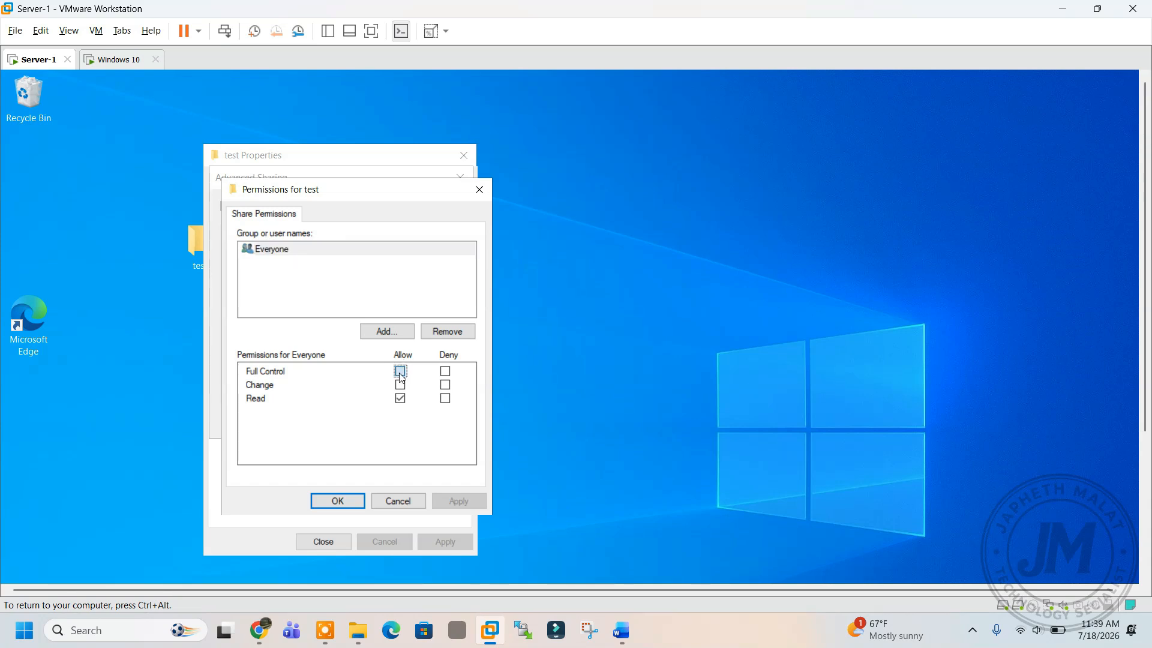
left_click(453, 500)
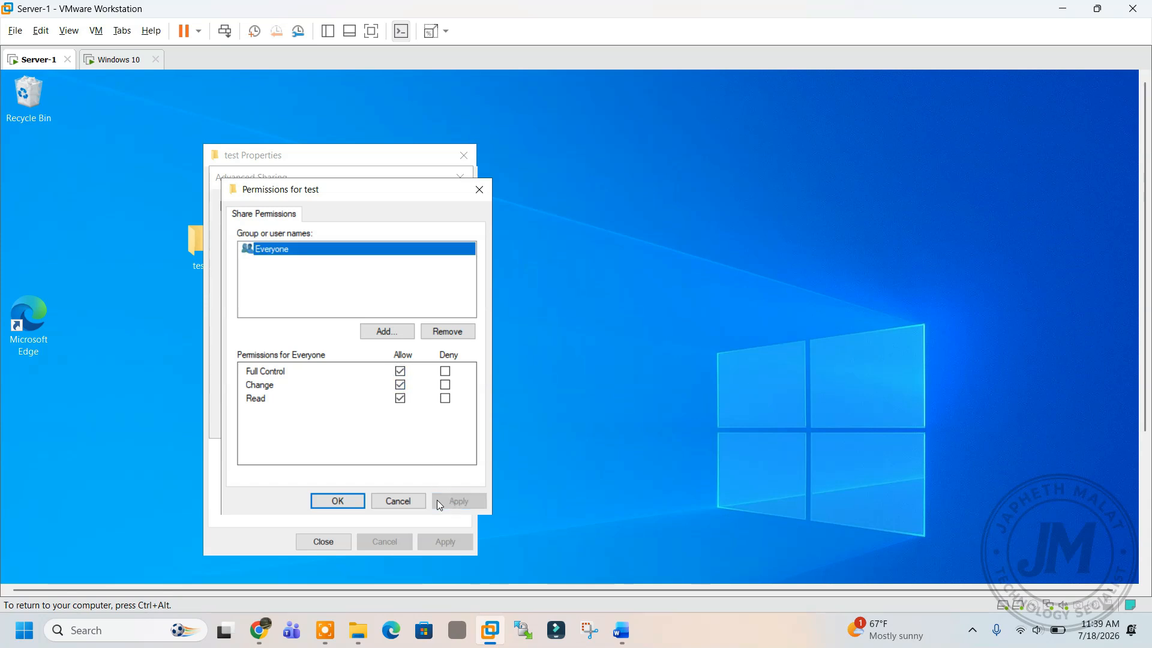
left_click(339, 501)
left_click(432, 420)
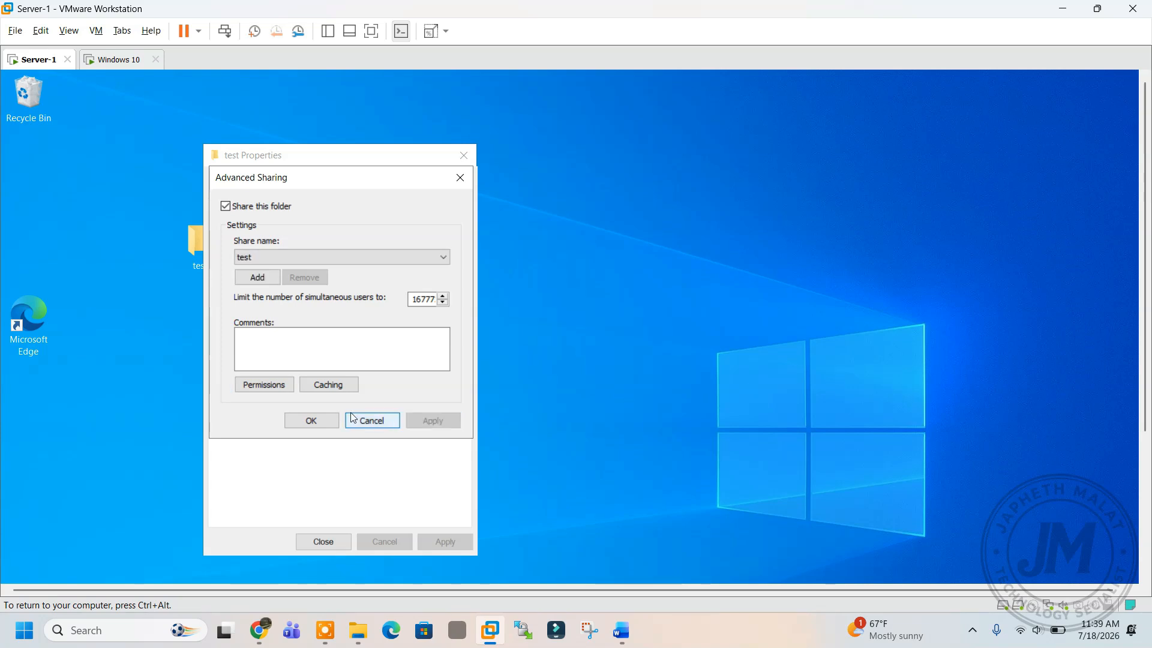
left_click(325, 421)
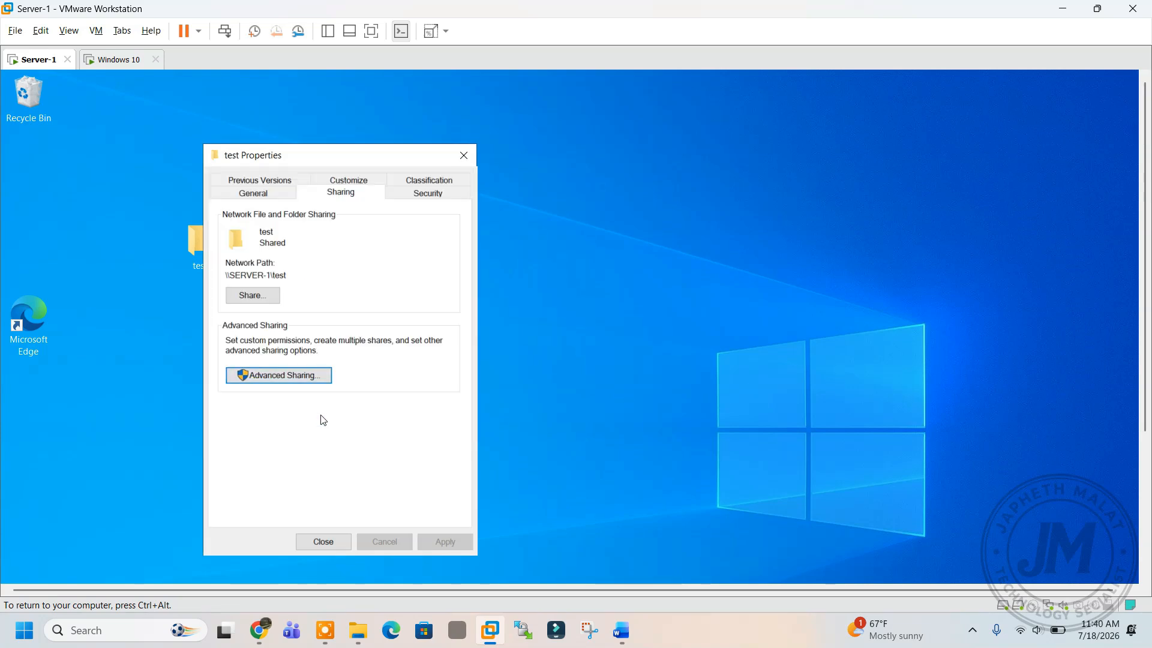
left_click(318, 542)
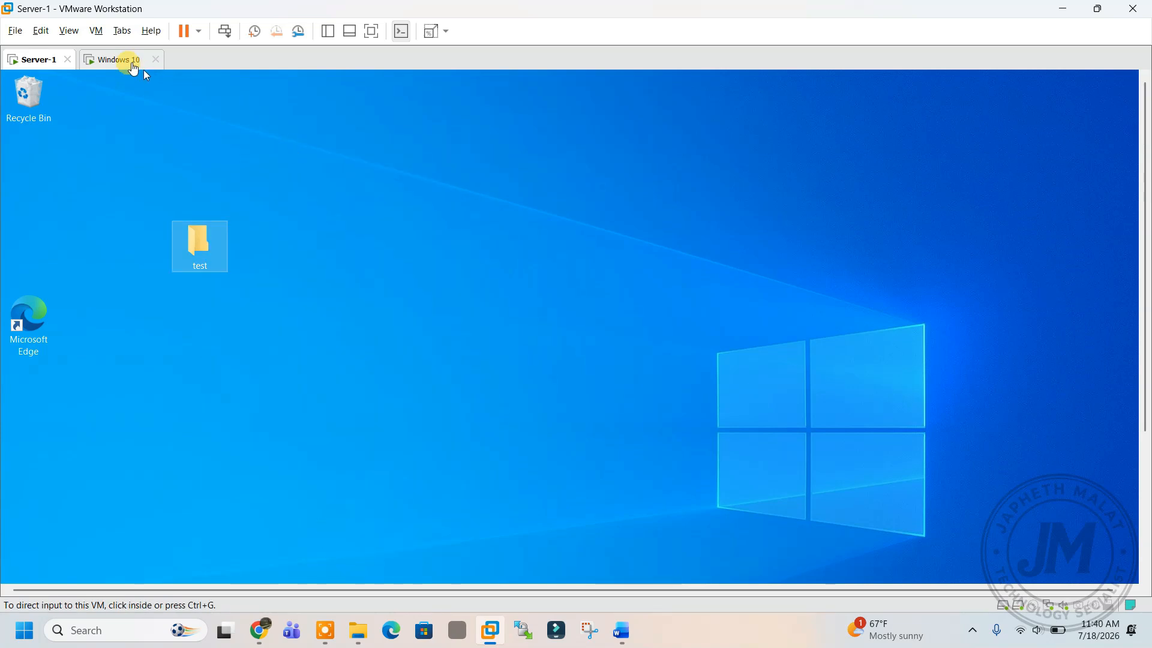
left_click(127, 59)
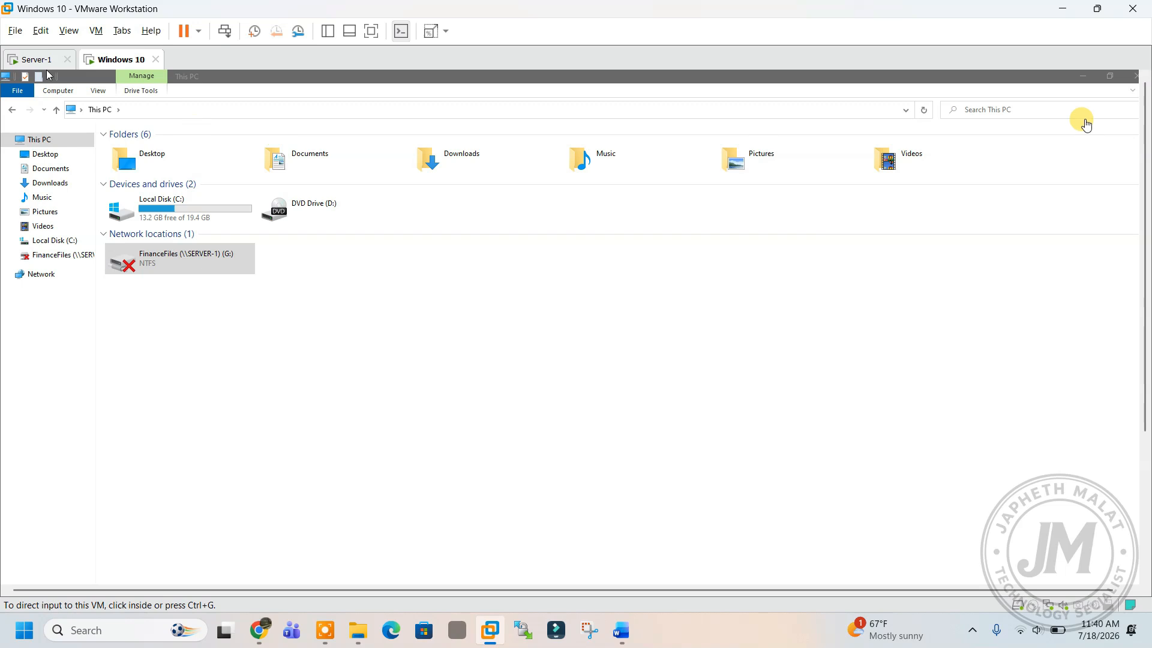
On the Windows 10 VM, close leftover windows and open \\10.10.10.10 from the Run box.
left_click(1135, 76)
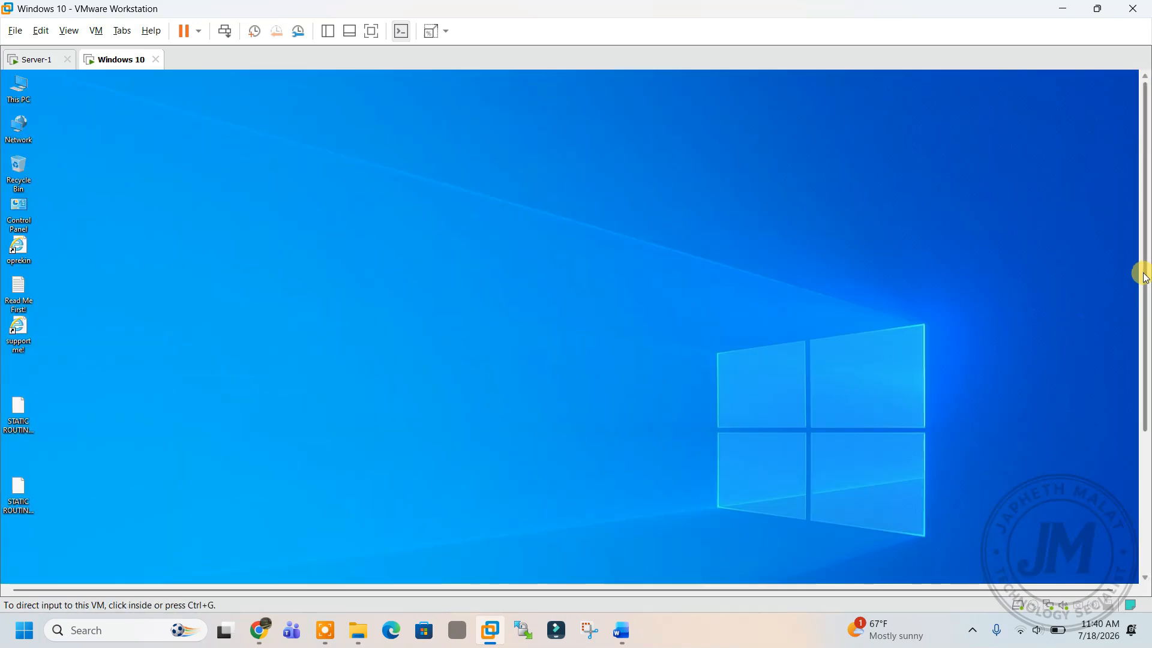
left_click_drag(1144, 263, 1139, 412)
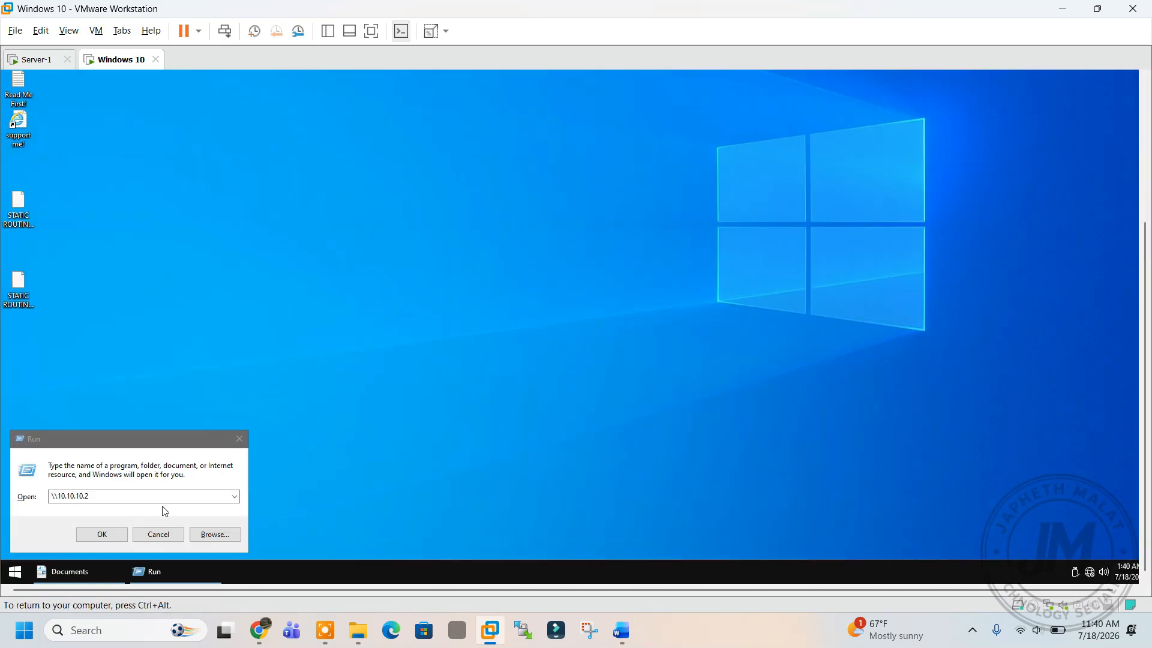
left_click(240, 439)
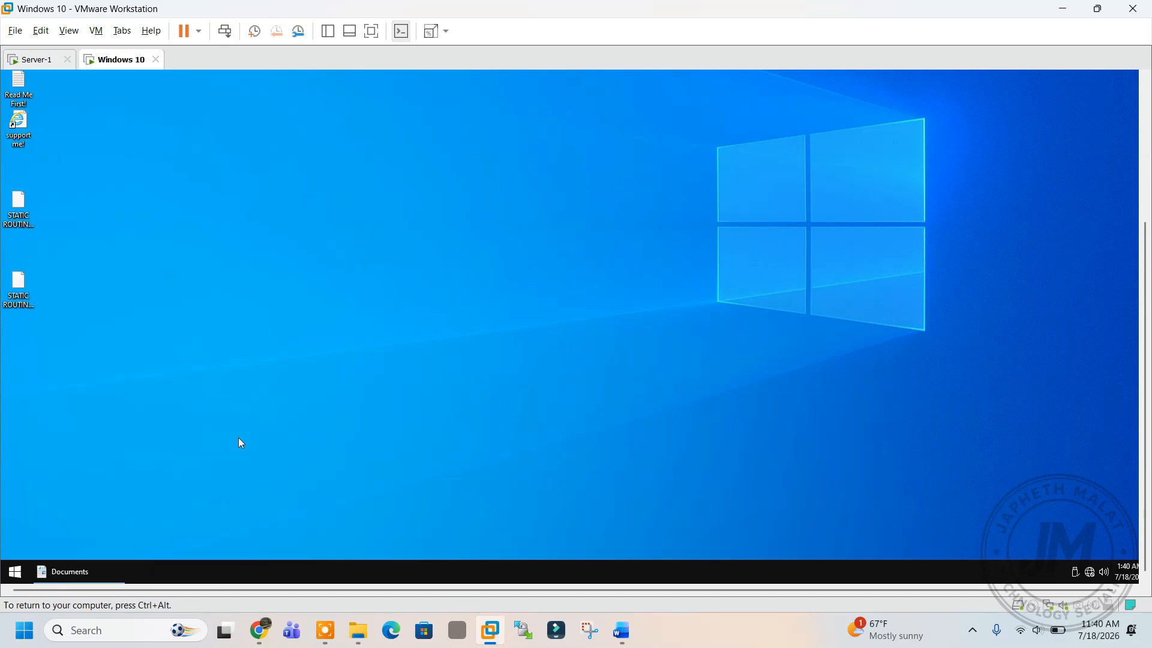
key("super+r")
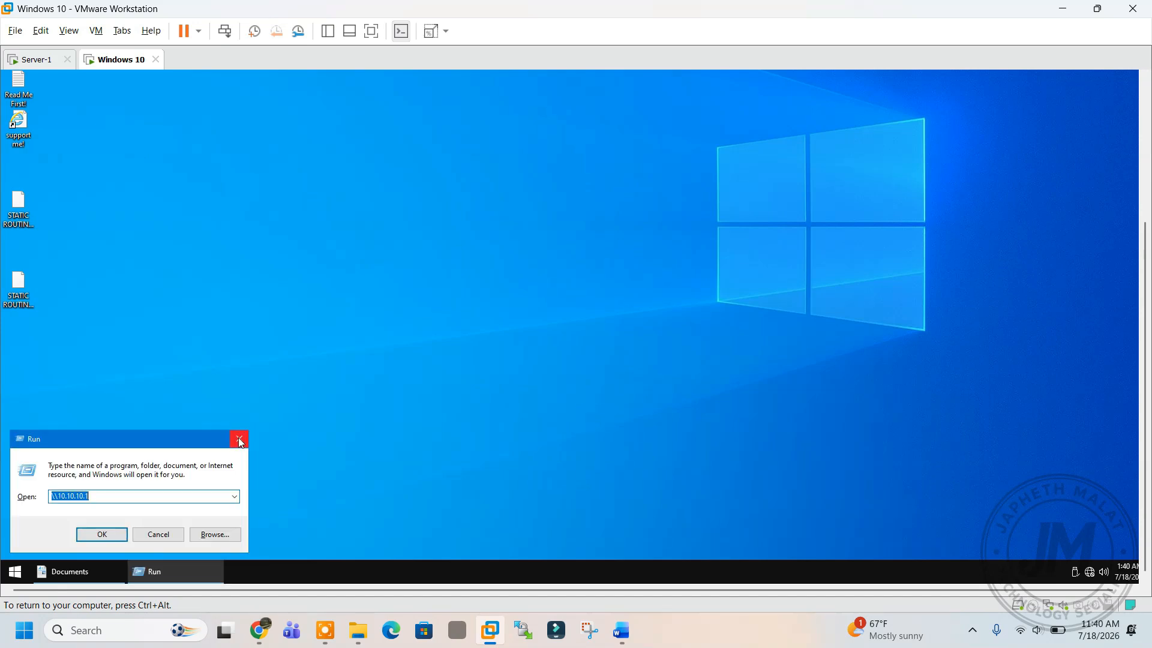
key("Right")
type("10")
left_click(107, 535)
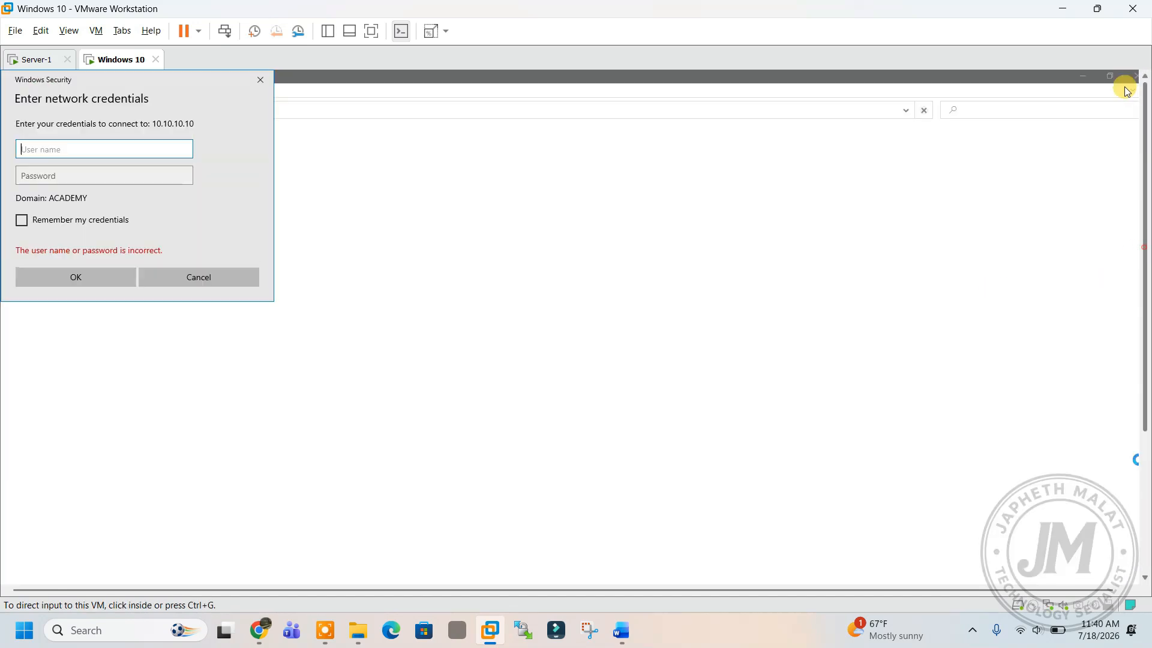
Sign in to the server with the Administrator account name and its password.
type("Admini")
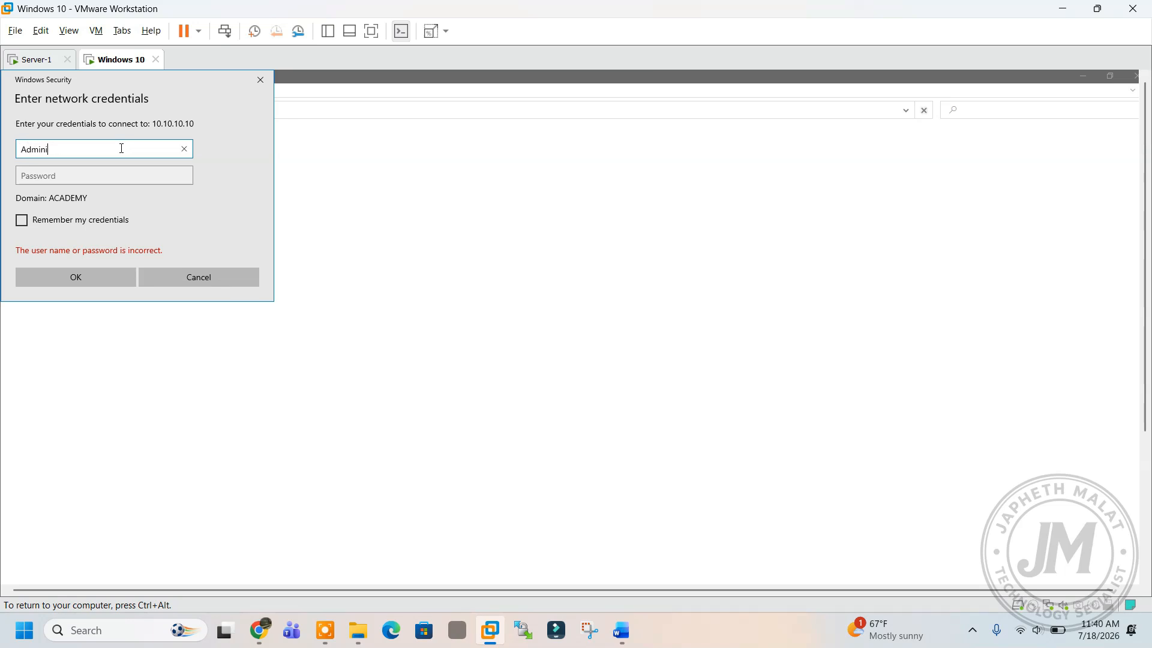
type("strator")
key("Tab")
type("P")
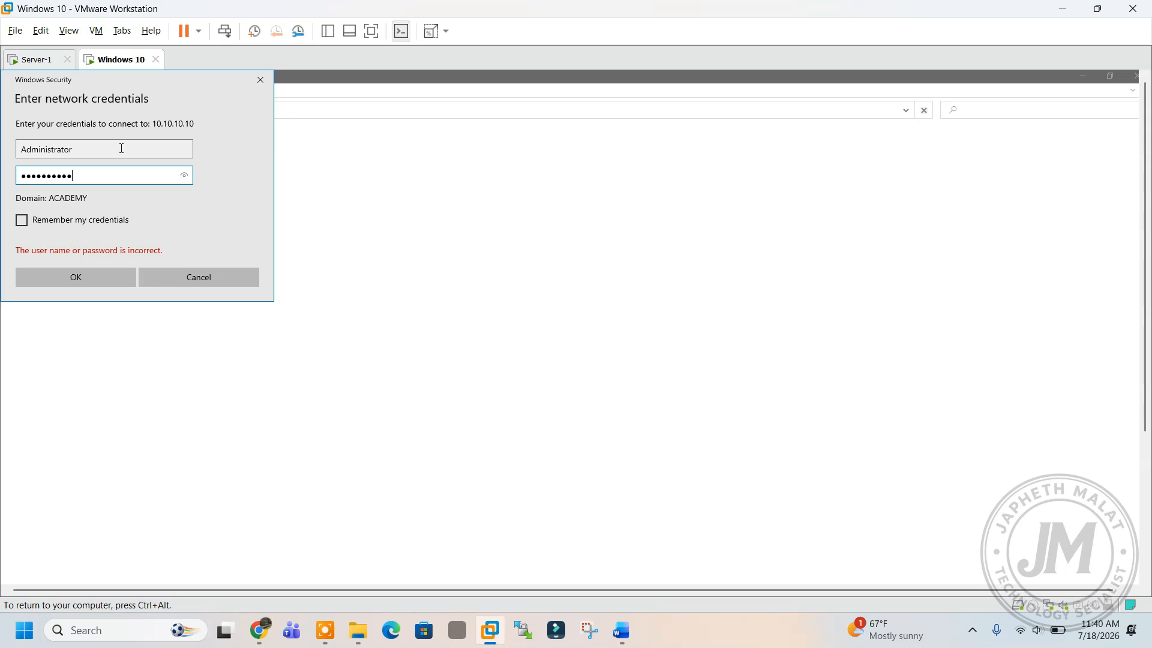
key("Return")
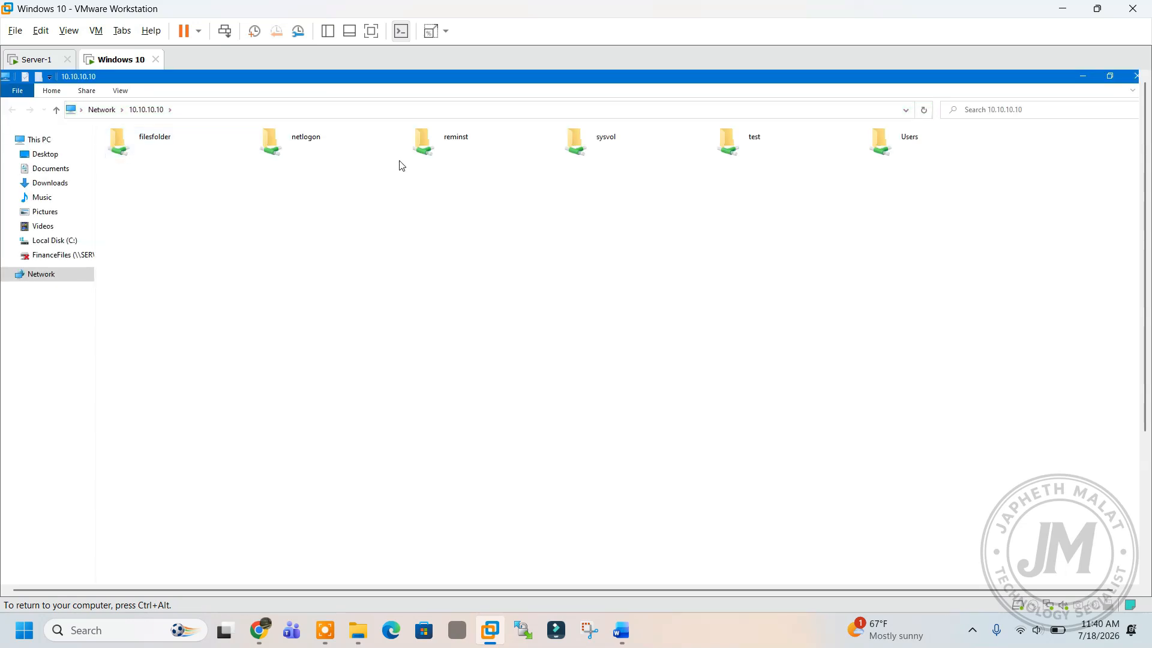
Map the test share on 10.10.10.10 as drive Z: and check it under This PC.
left_click(747, 152)
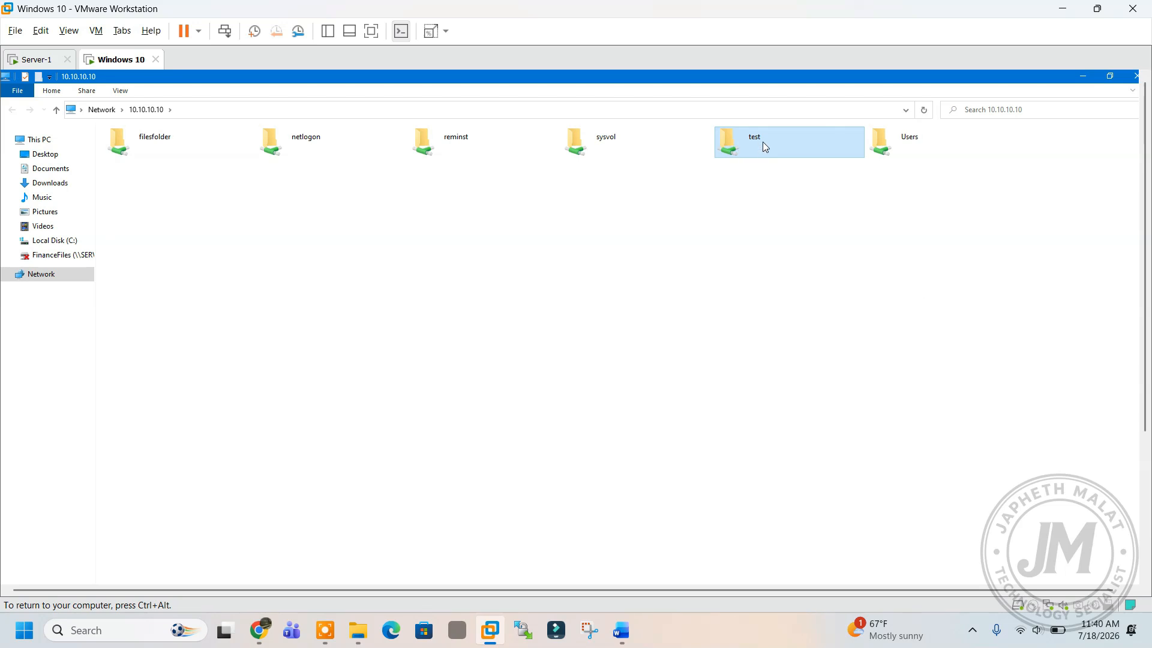
right_click(762, 142)
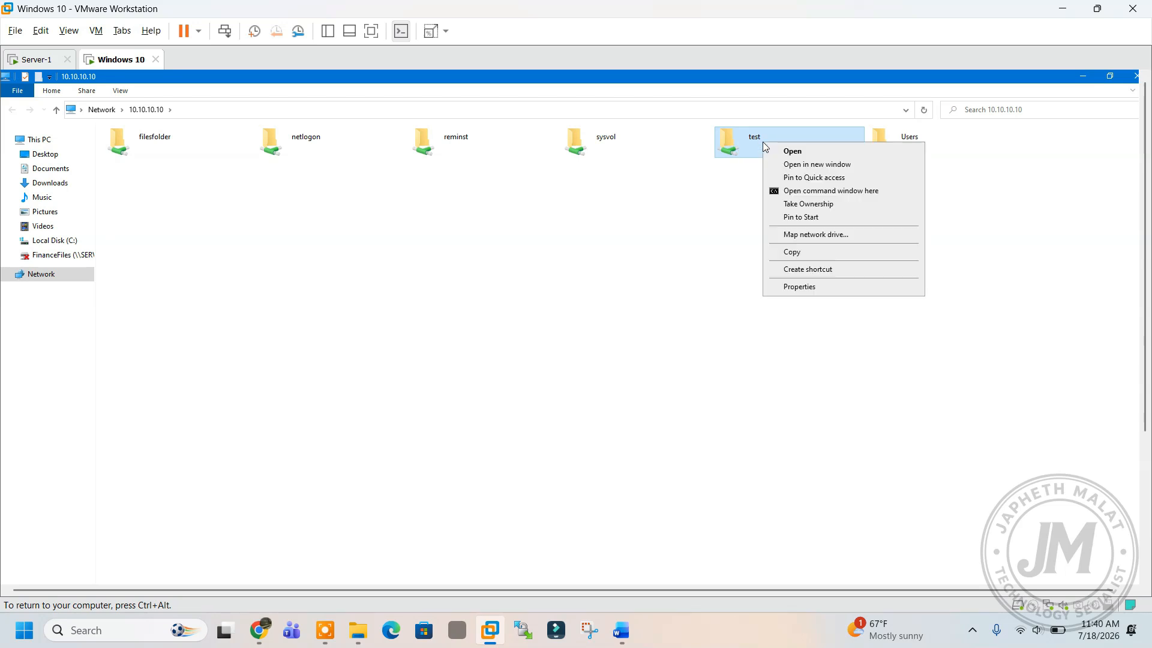
left_click(817, 234)
left_click_drag(625, 318, 607, 233)
left_click(503, 326)
left_click(504, 326)
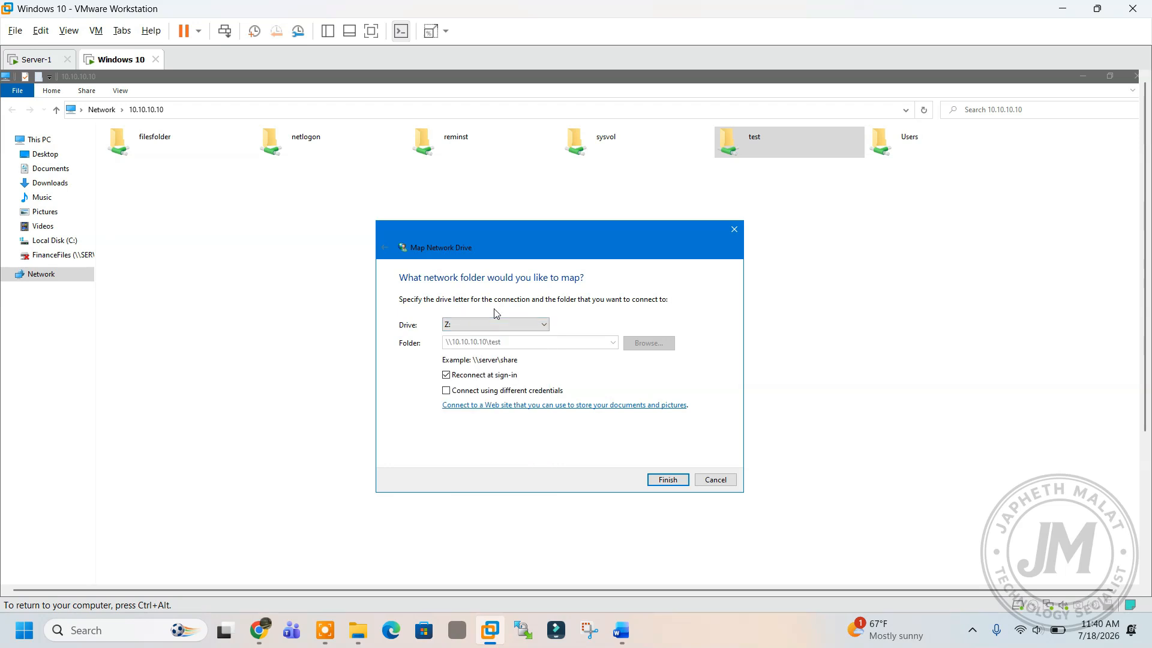
left_click(666, 483)
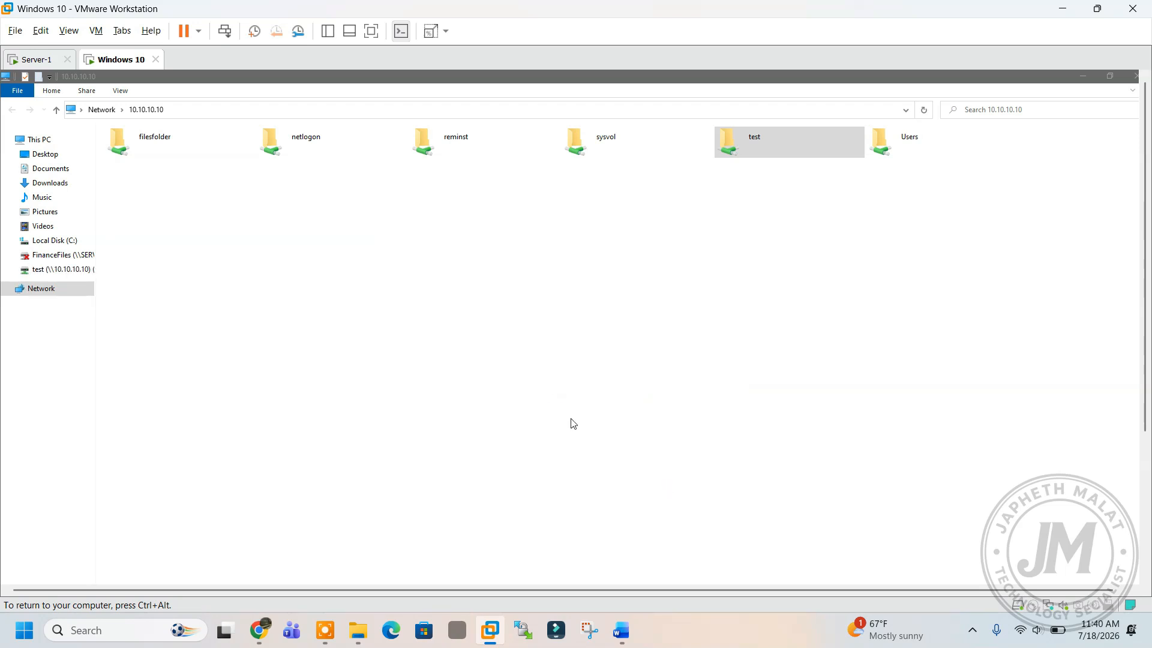
left_click(41, 141)
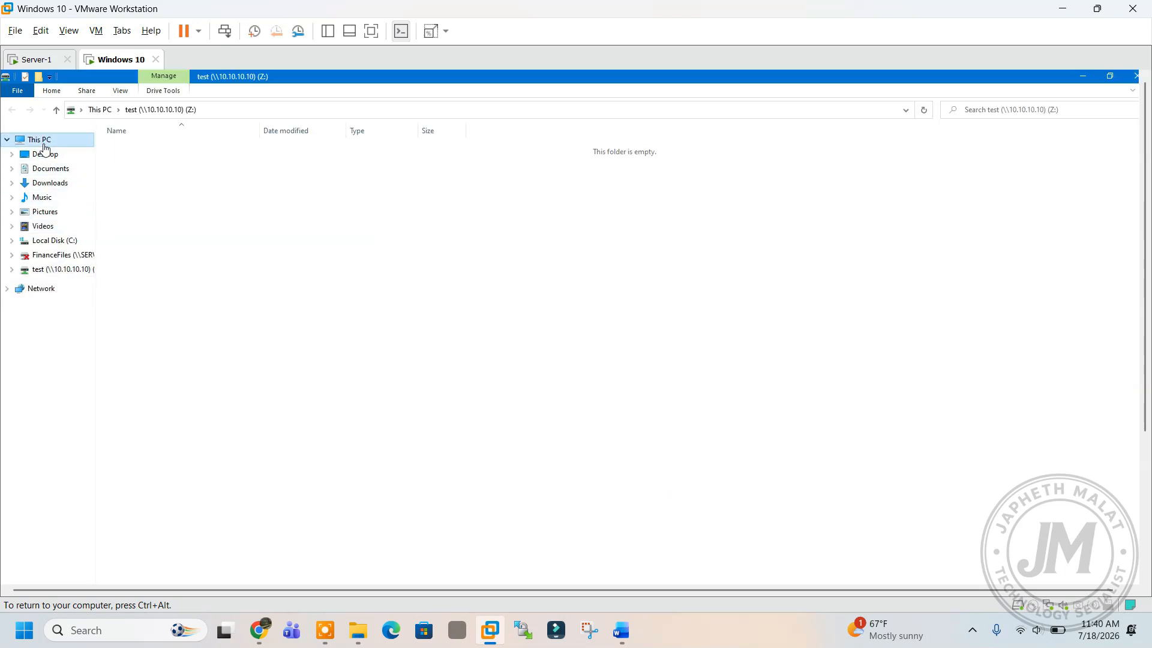
left_click(333, 262)
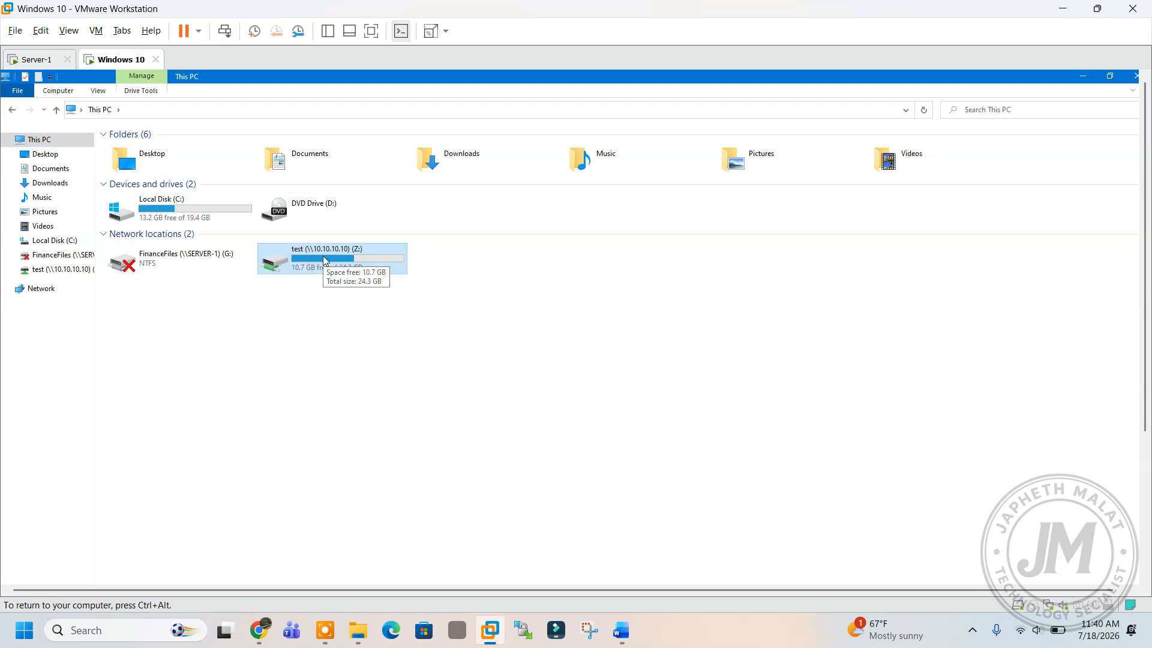
Disconnect the test (Z:) and FinanceFiles (G:) network drives and close both Explorer windows.
right_click(323, 260)
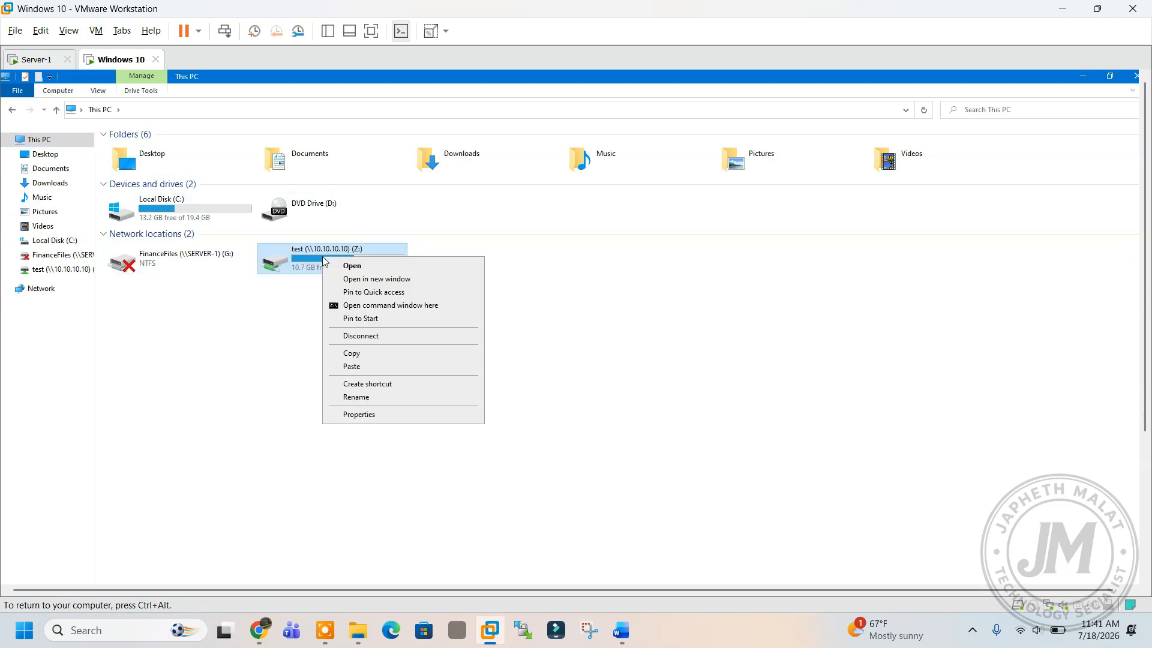
left_click(389, 337)
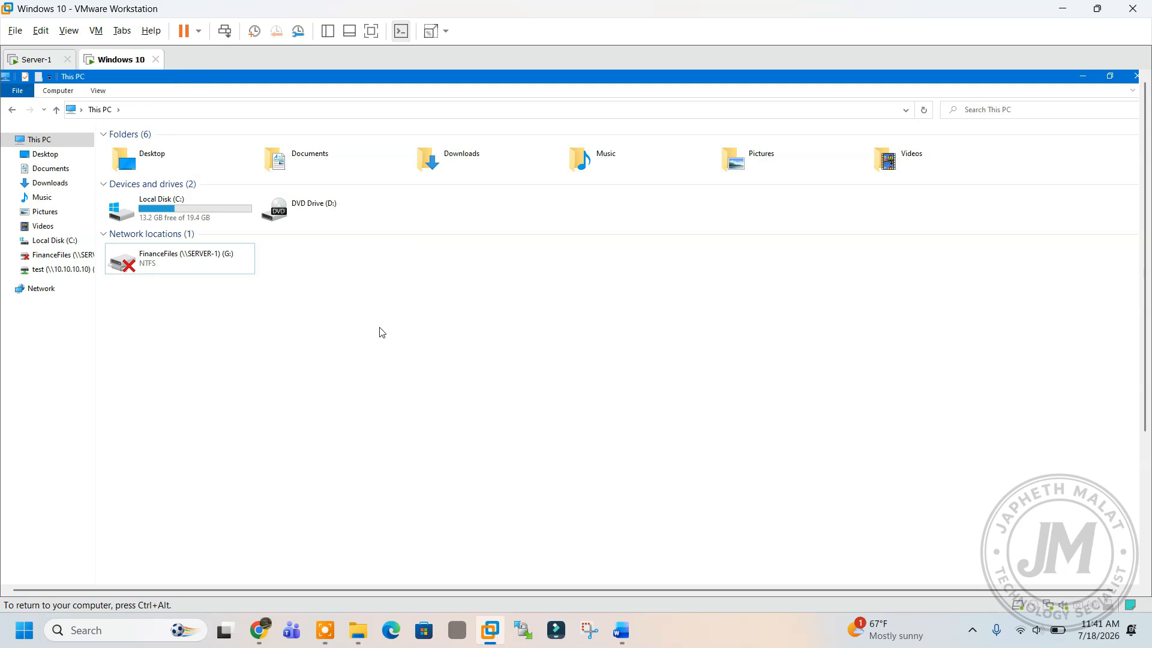
right_click(187, 264)
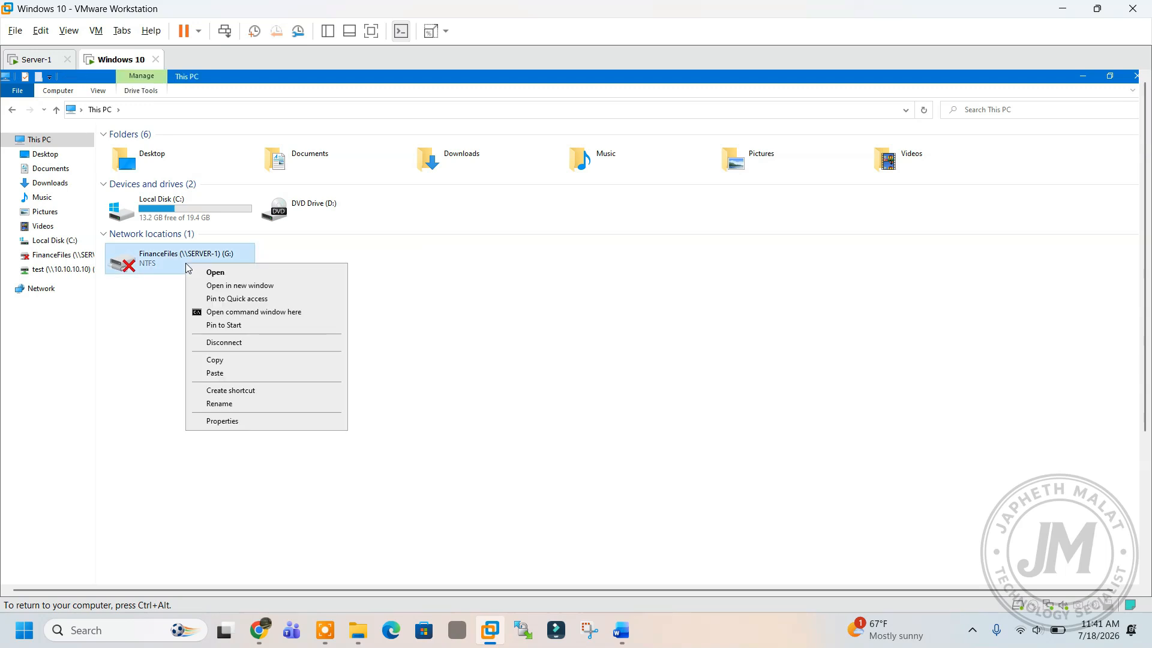
left_click(240, 342)
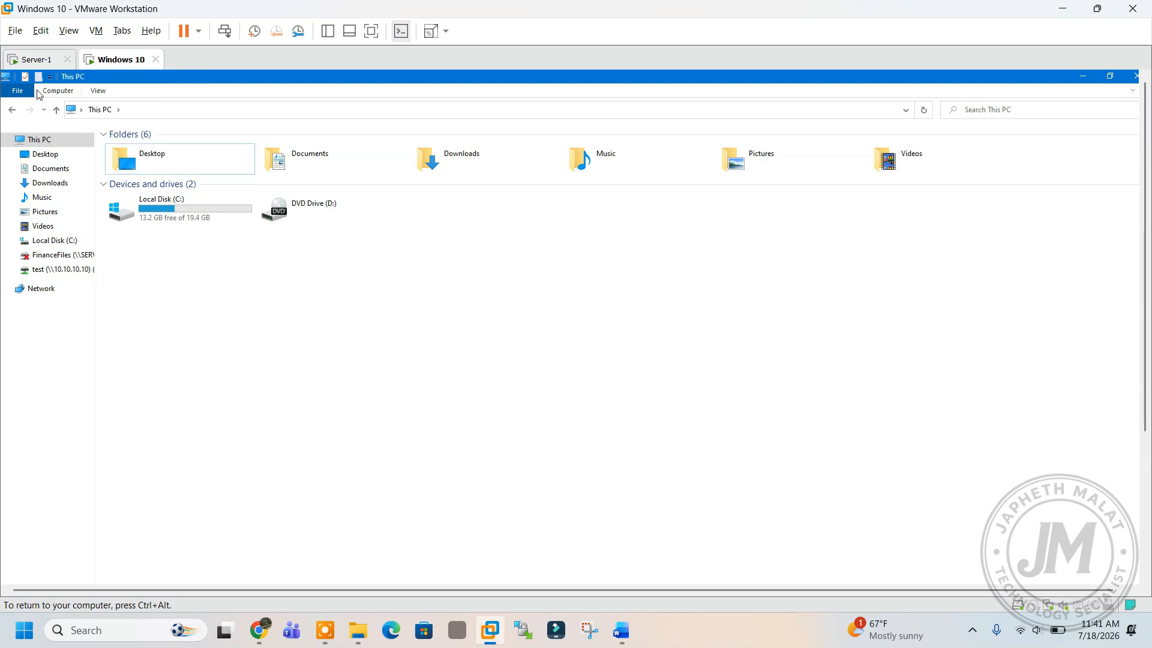
left_click(1135, 77)
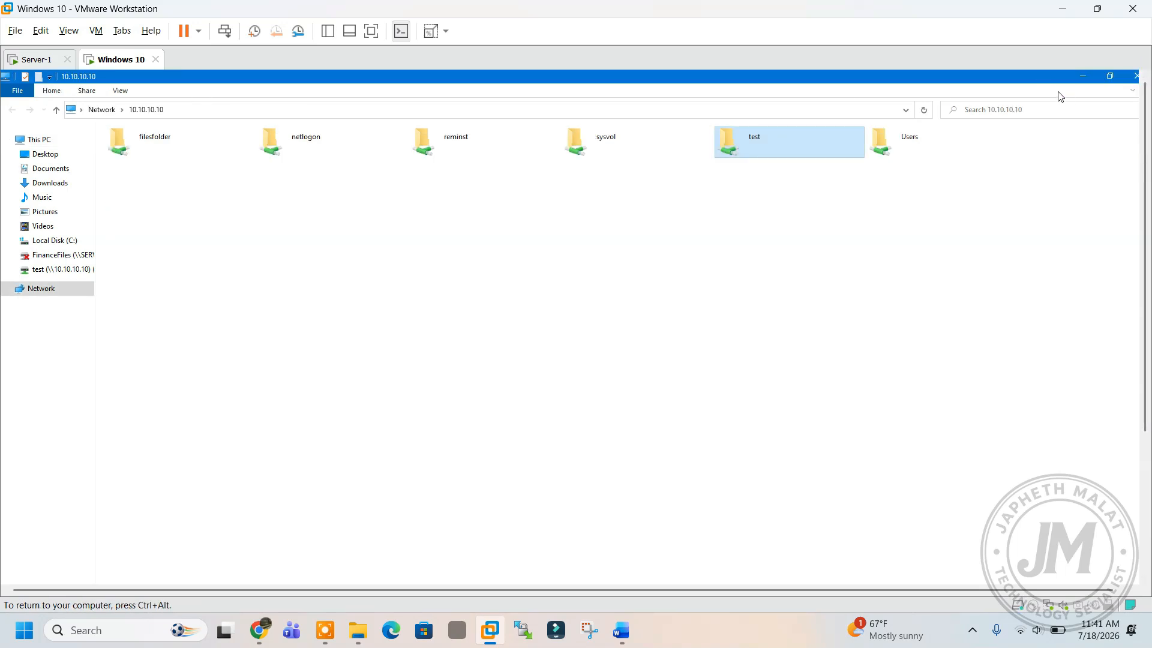
left_click(1136, 76)
Back on Server-1, delete the test folder from the desktop.
left_click(27, 60)
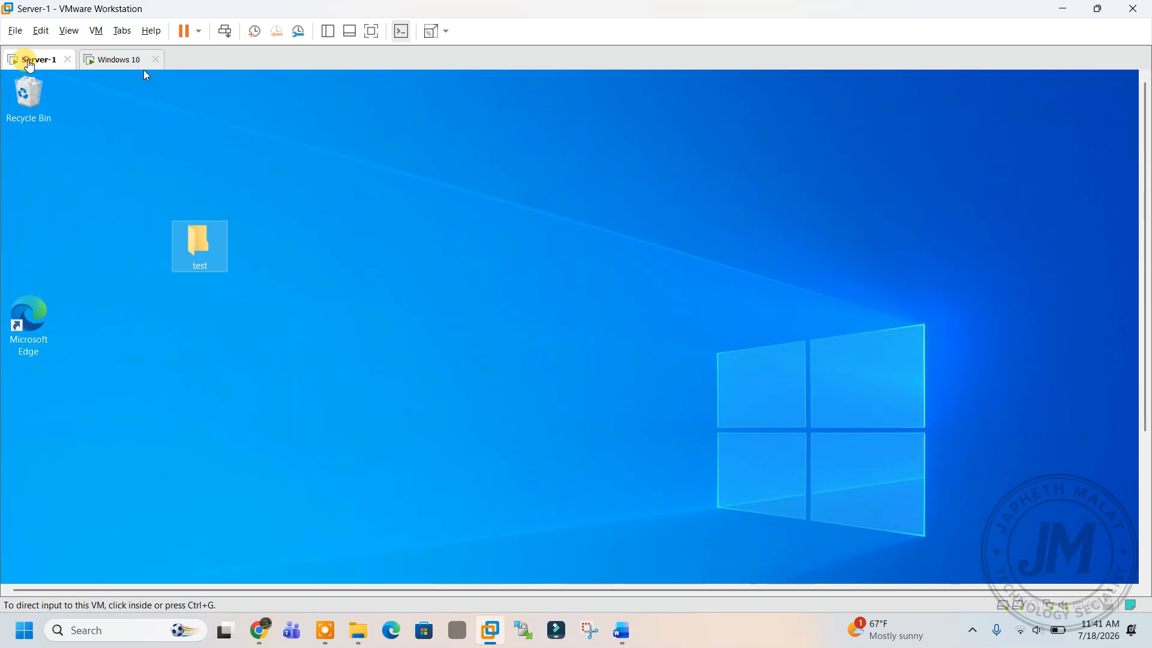
left_click(195, 241)
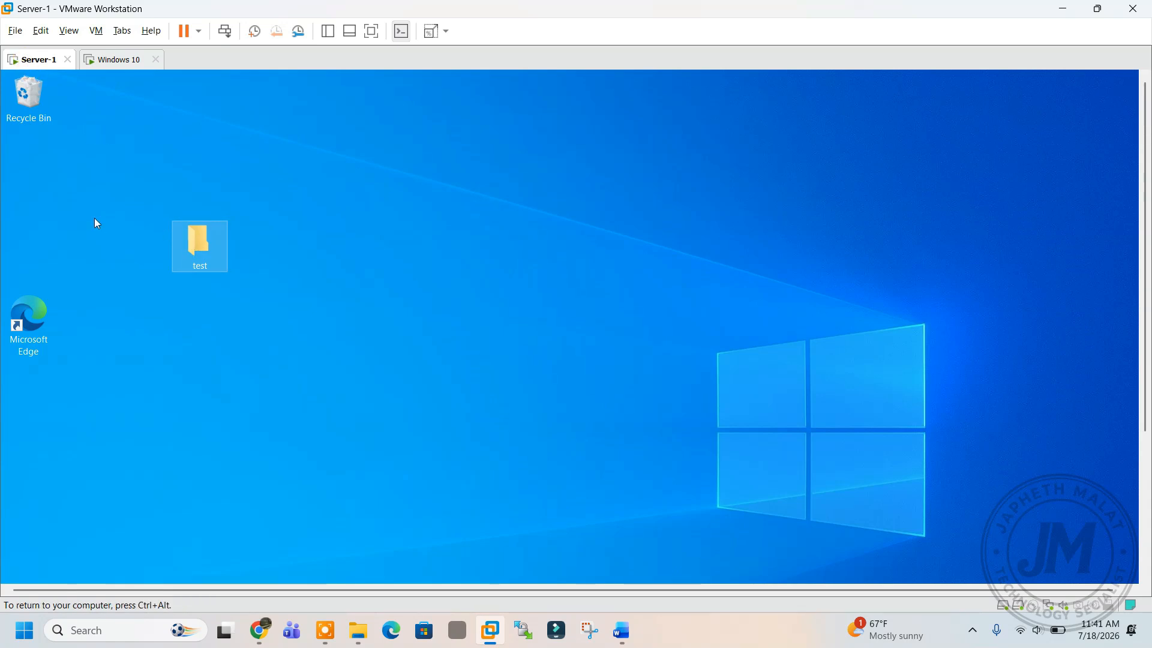
right_click(205, 234)
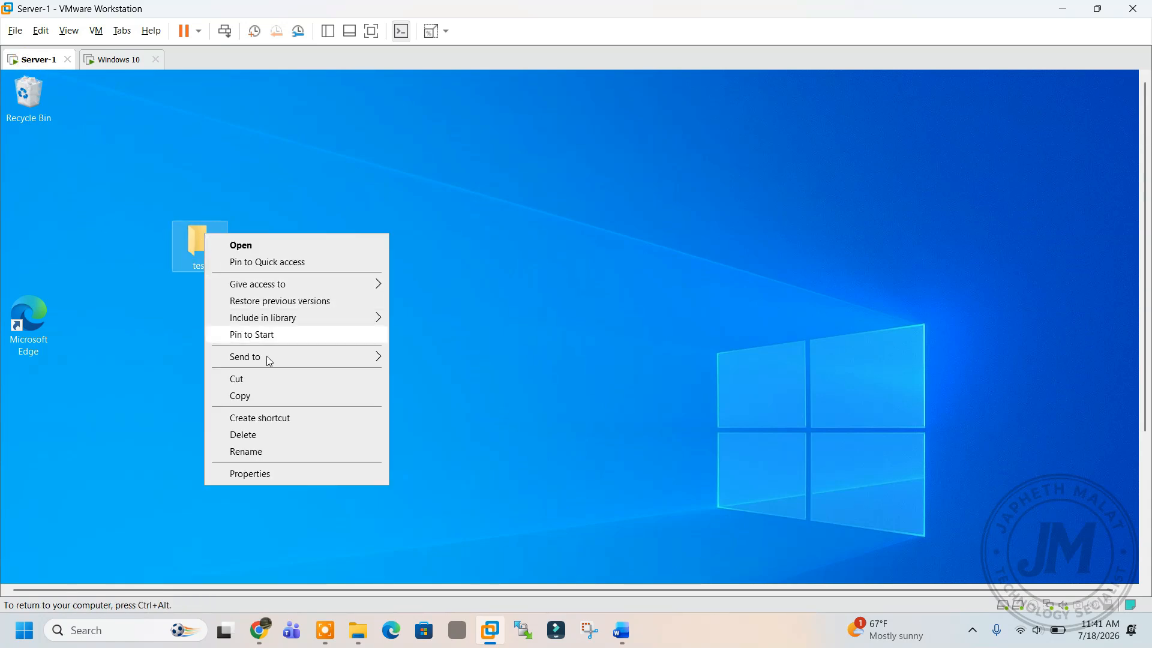
left_click(259, 436)
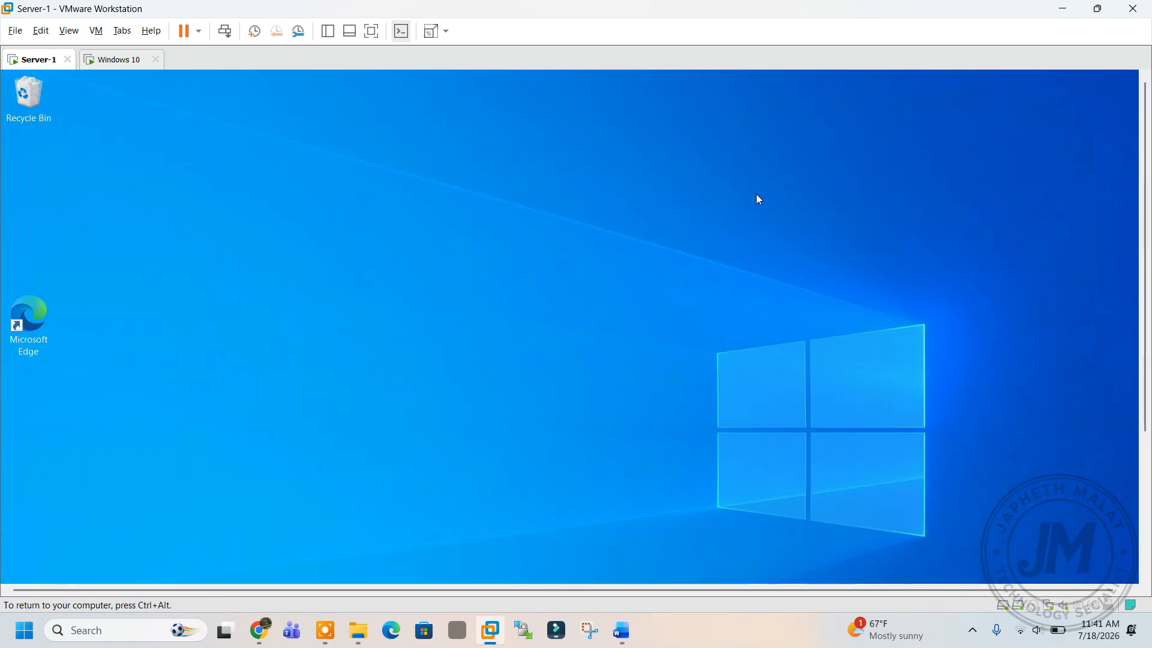
Create a new desktop folder named 'FINANCE'.
right_click(327, 192)
mouse_move(398, 318)
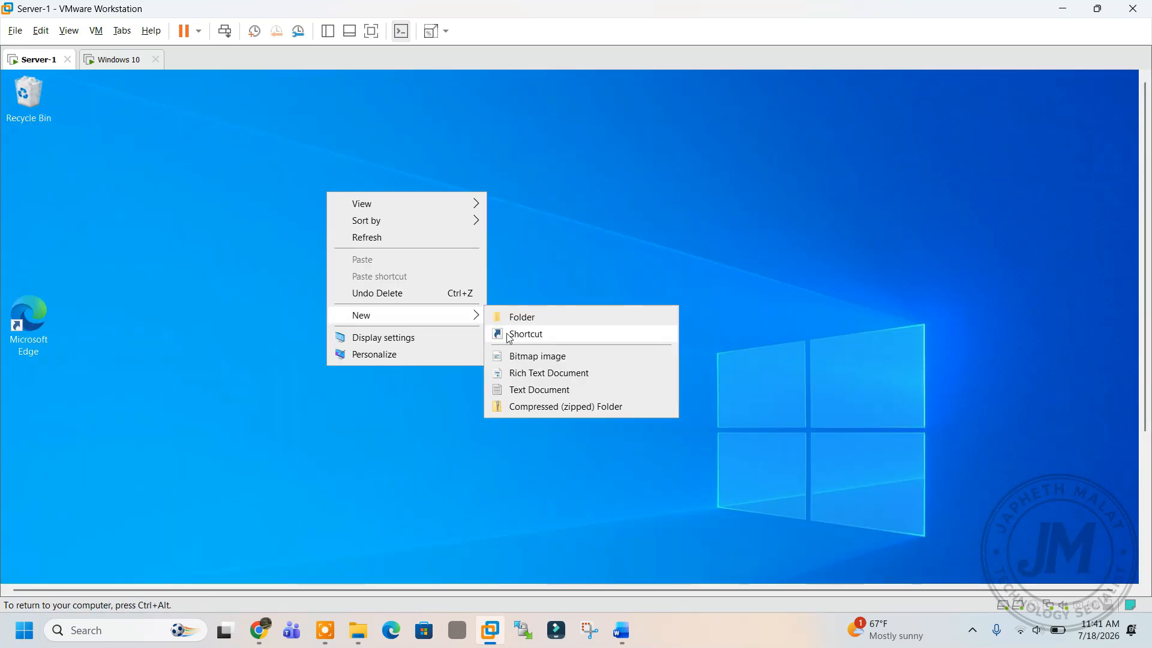
left_click(526, 319)
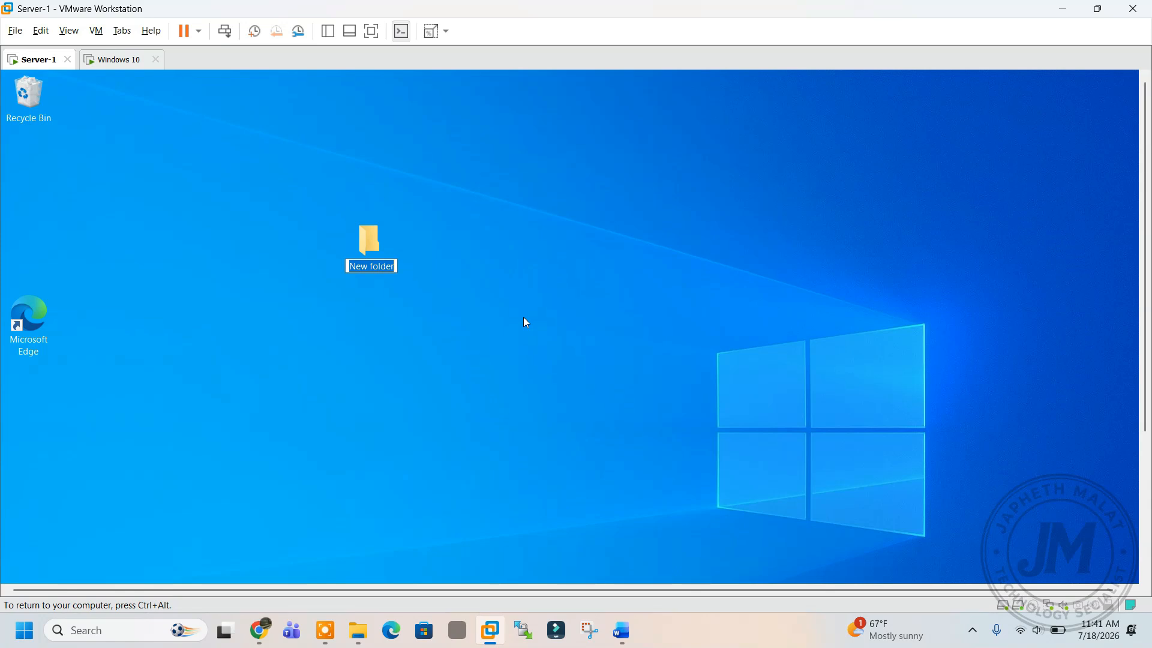
type("FIN")
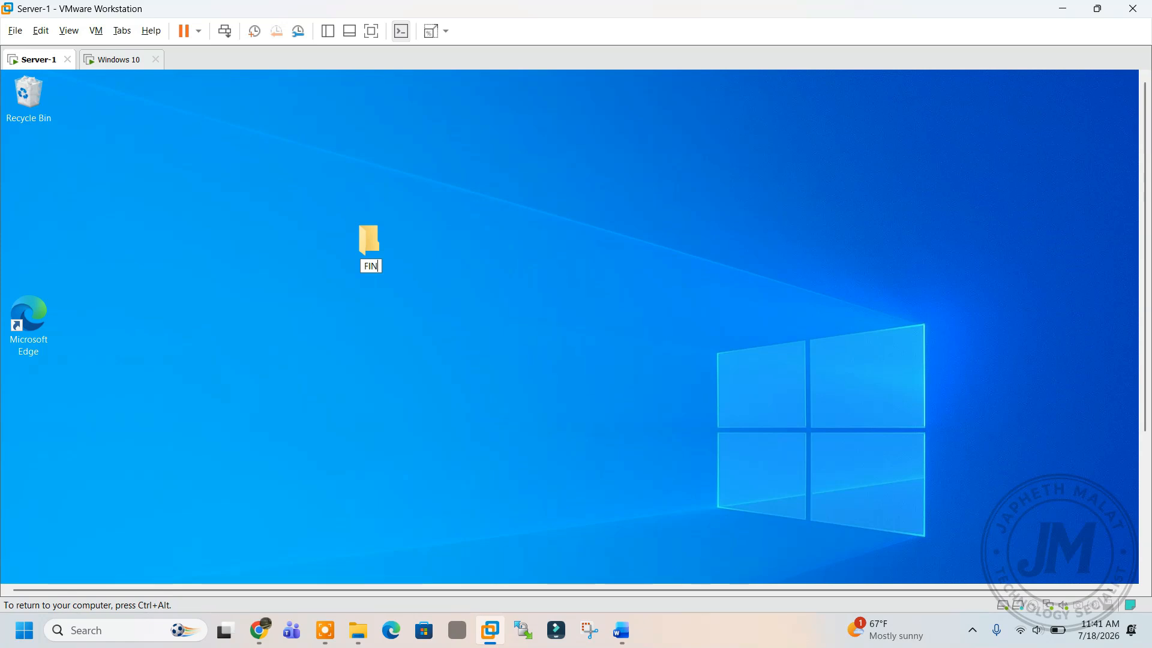
type("ANCE")
key("Return")
Check the FINANCE folder's Sharing tab in its Properties, then close the dialog.
right_click(378, 252)
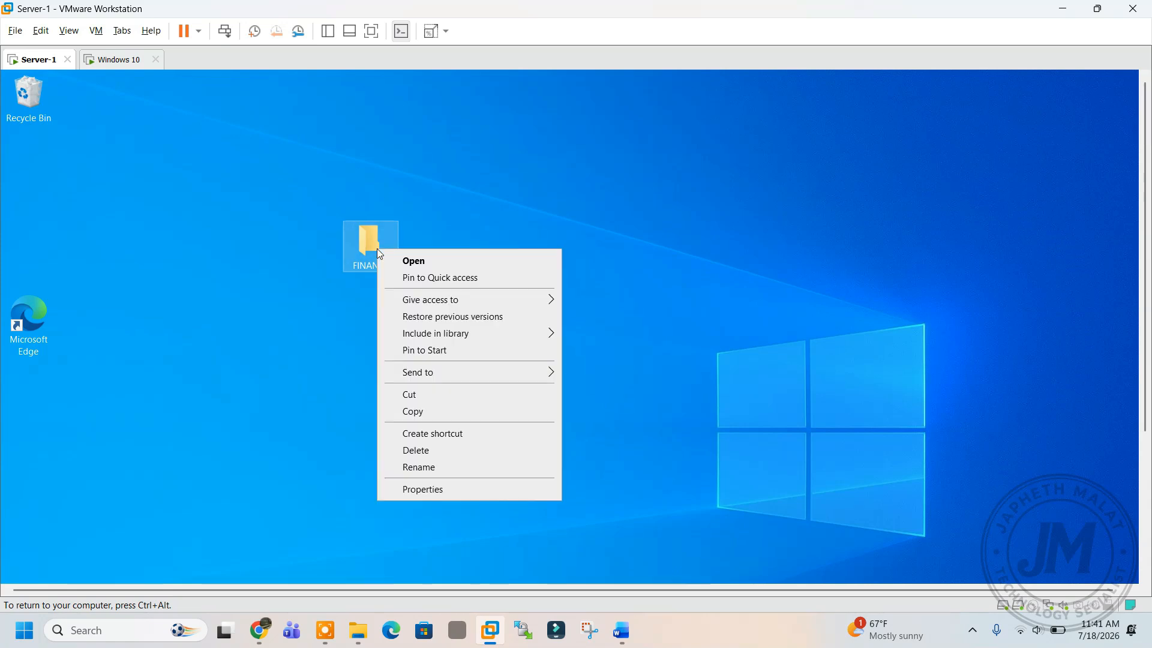
left_click(441, 490)
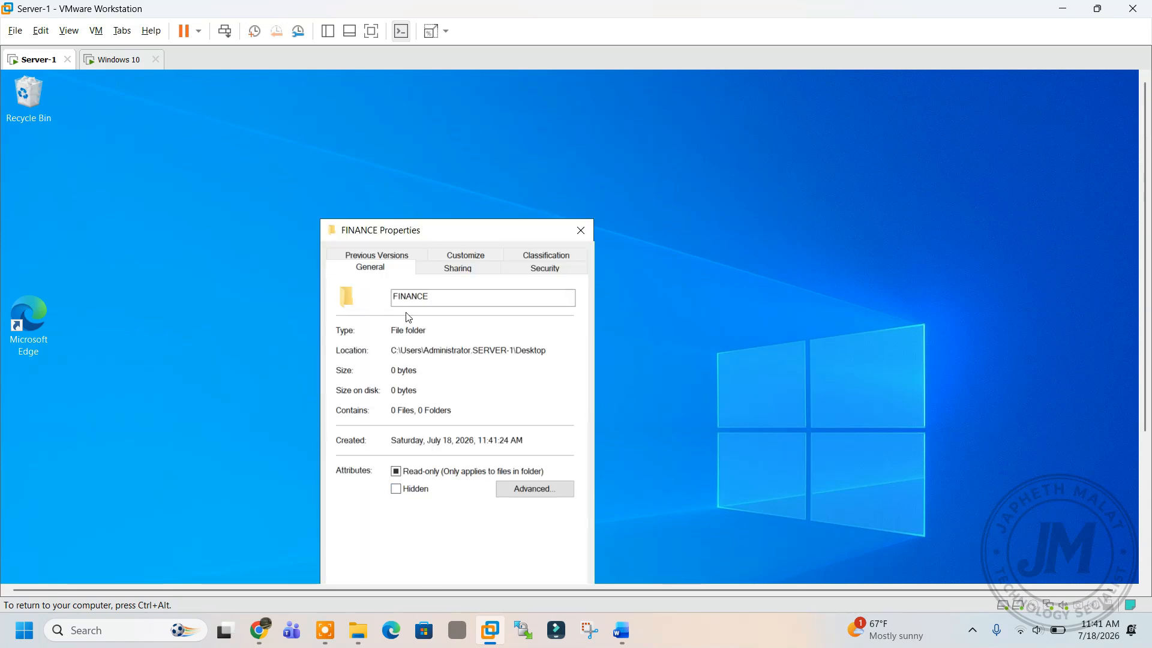
left_click_drag(405, 233, 286, 104)
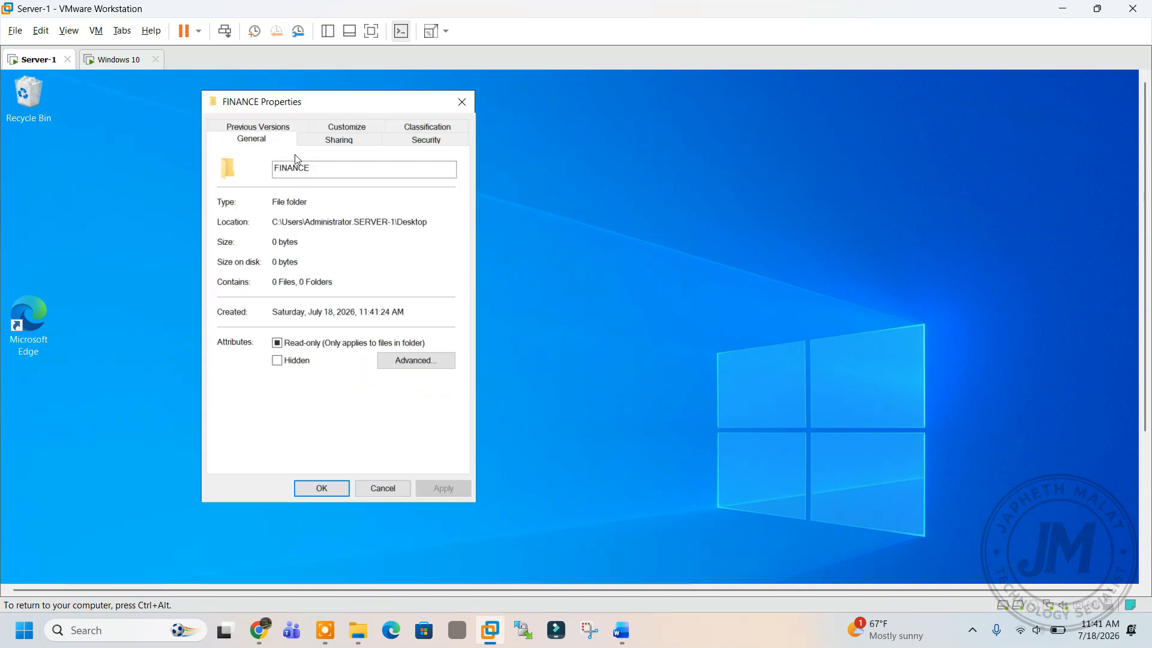
left_click(340, 140)
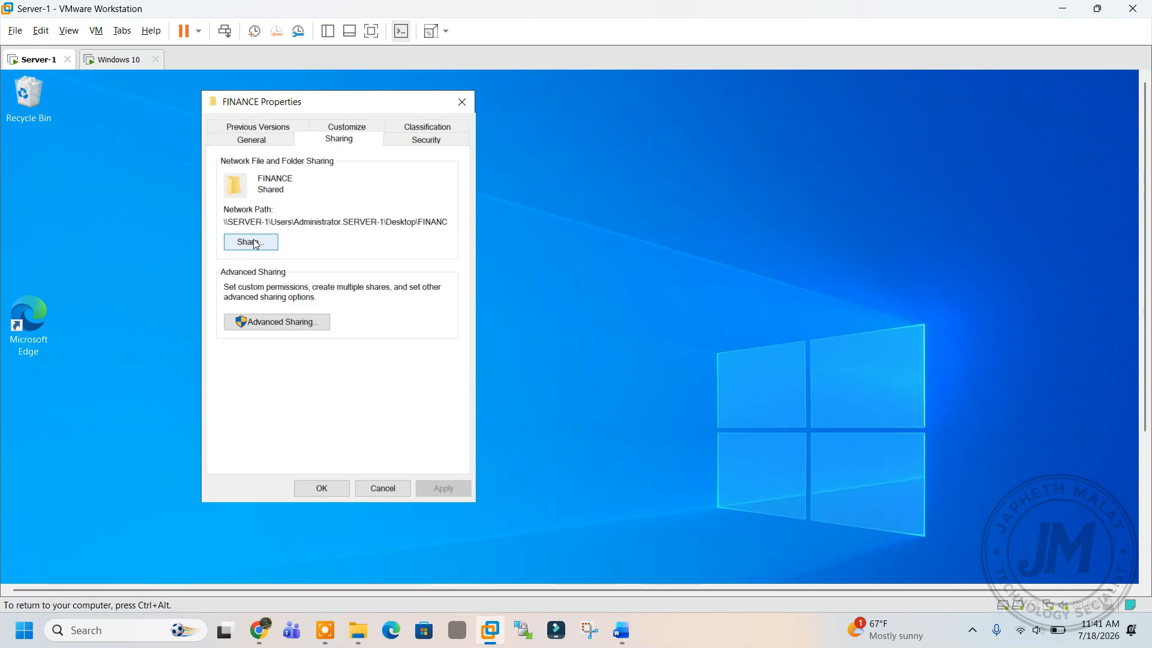
left_click(462, 102)
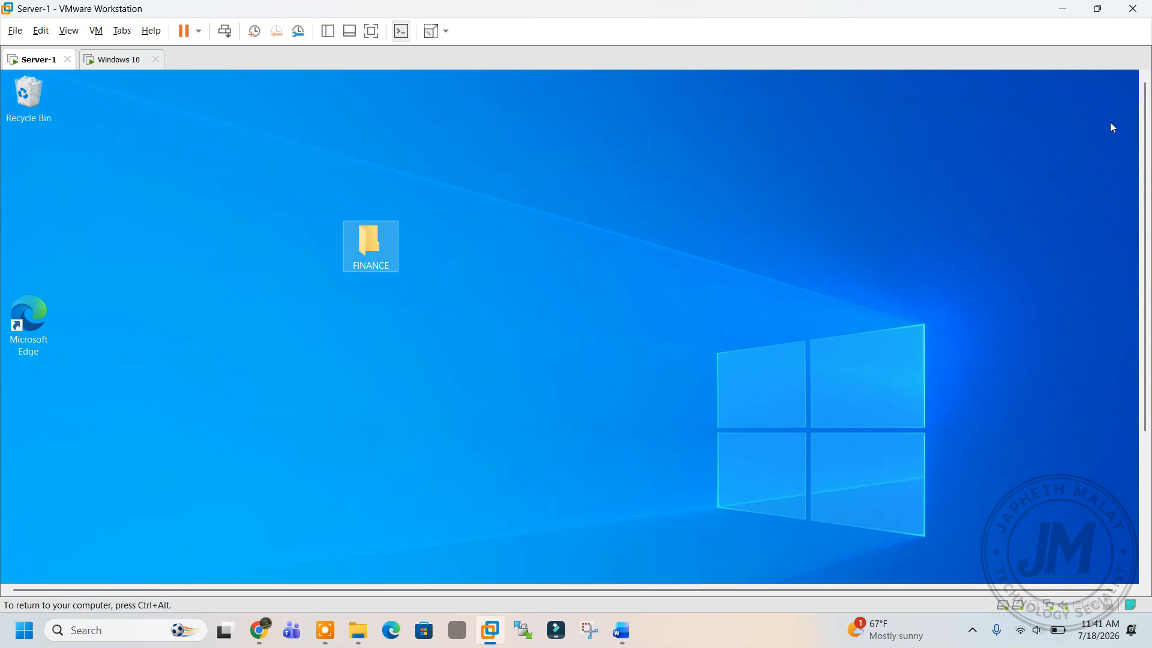
left_click_drag(1143, 144, 1143, 285)
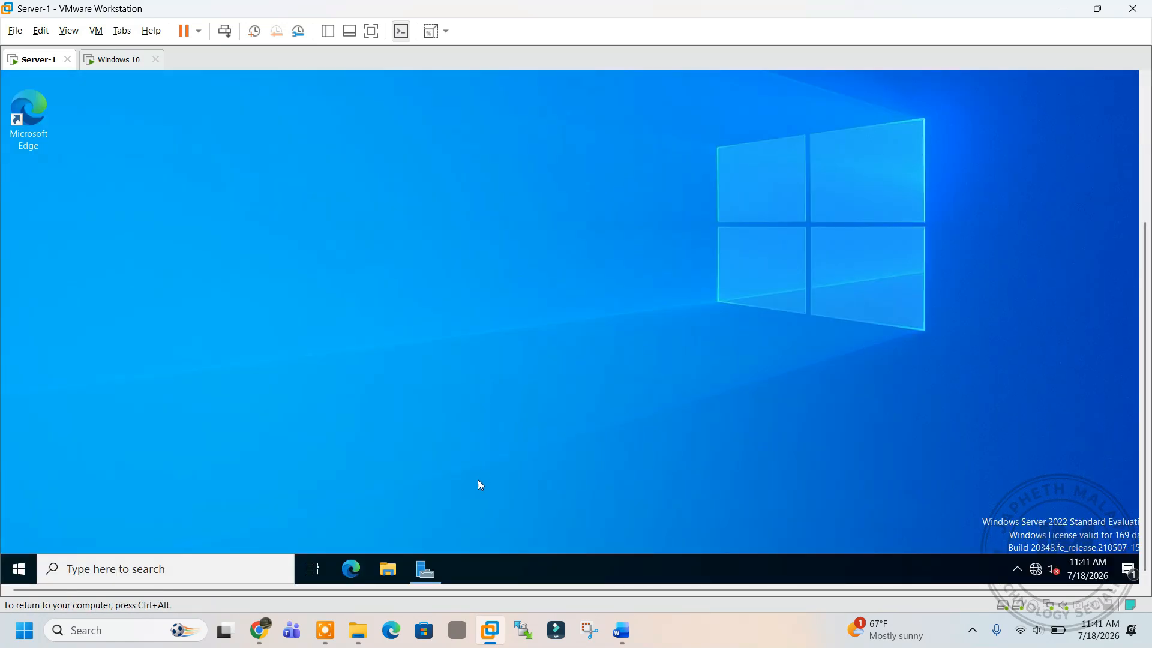
Launch Active Directory Users and Computers from Server Manager Tools, maximize it, and expand Academy.org.
left_click(19, 569)
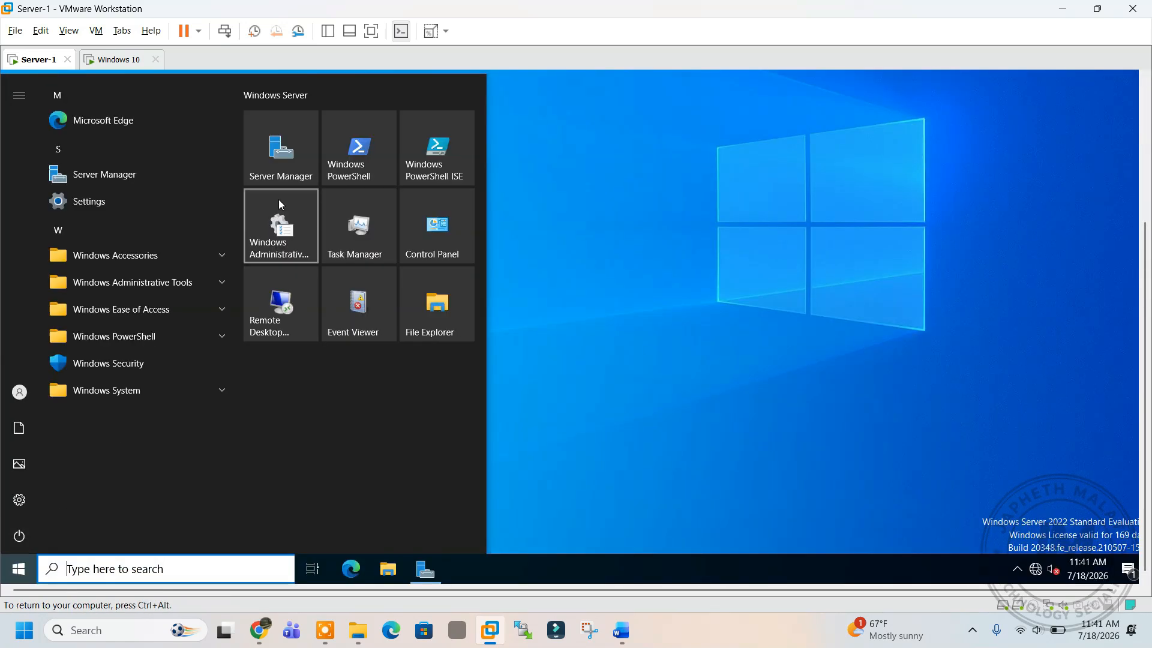
left_click(285, 165)
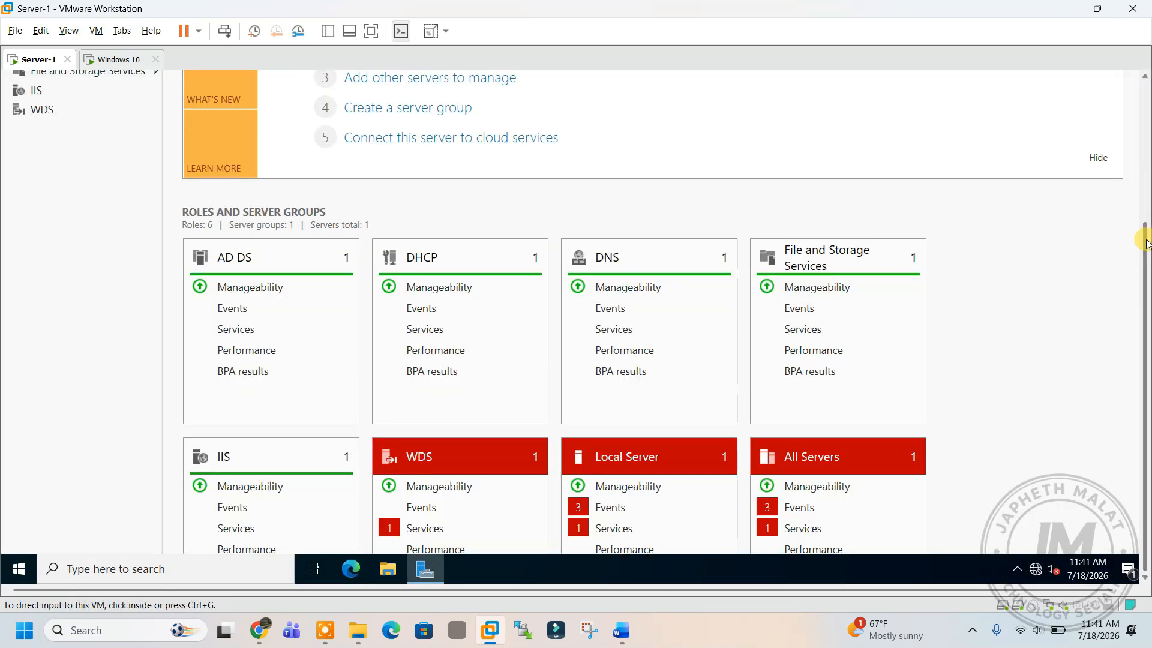
left_click_drag(1146, 243, 1145, 97)
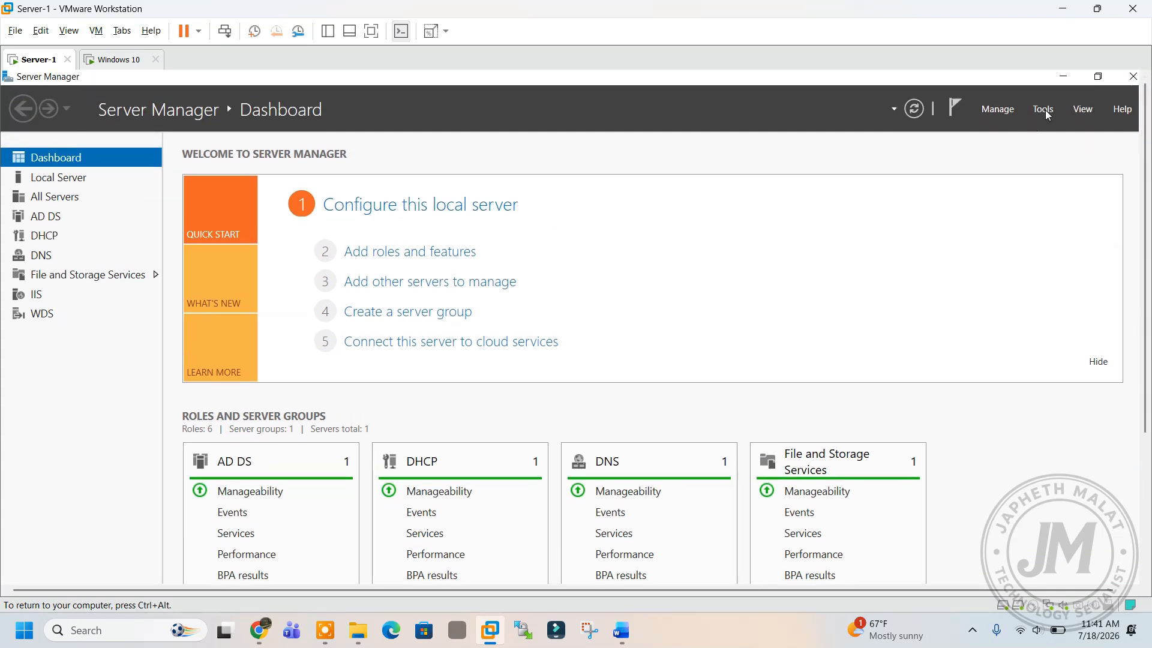
left_click(1044, 111)
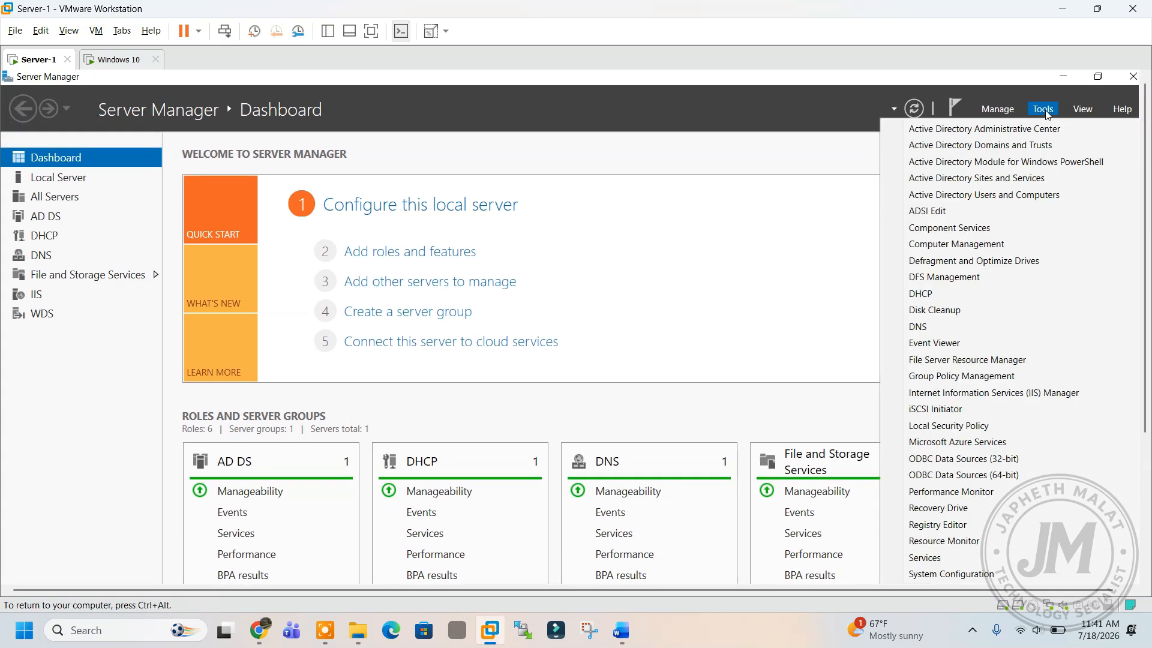
left_click(966, 195)
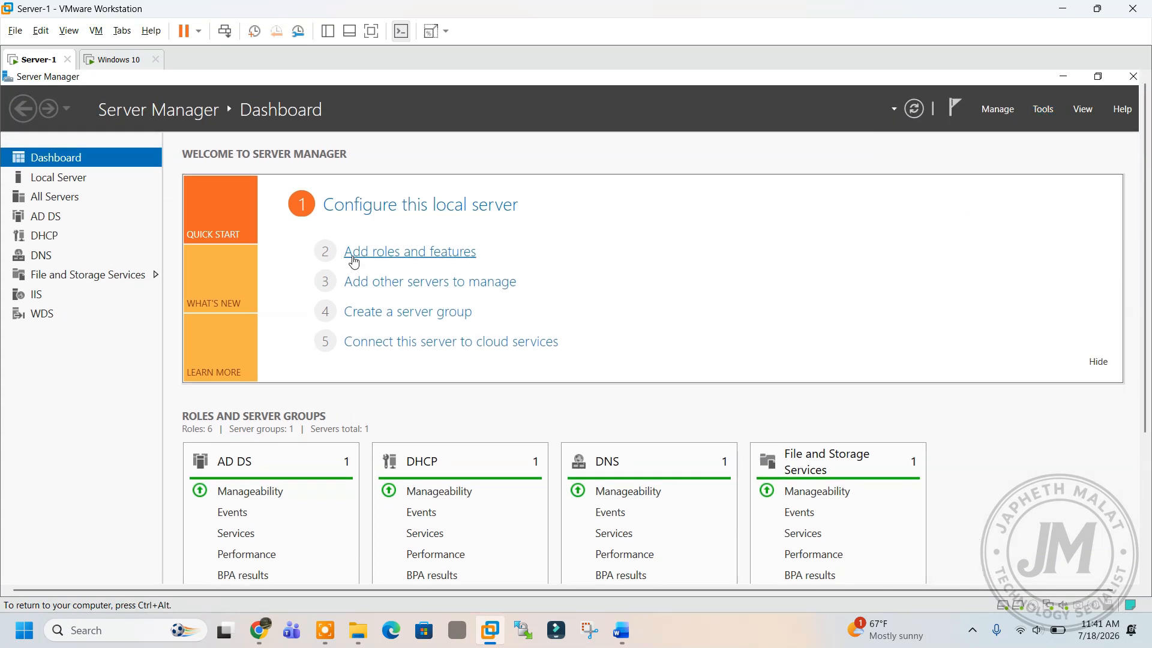
left_click(517, 94)
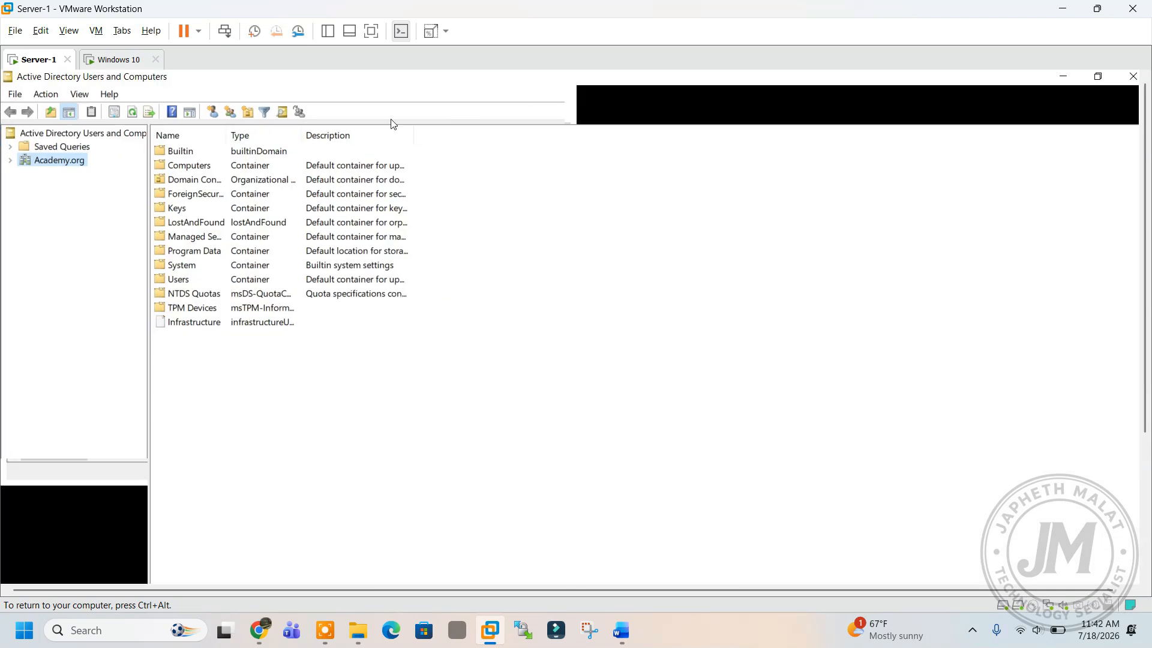
left_click(10, 161)
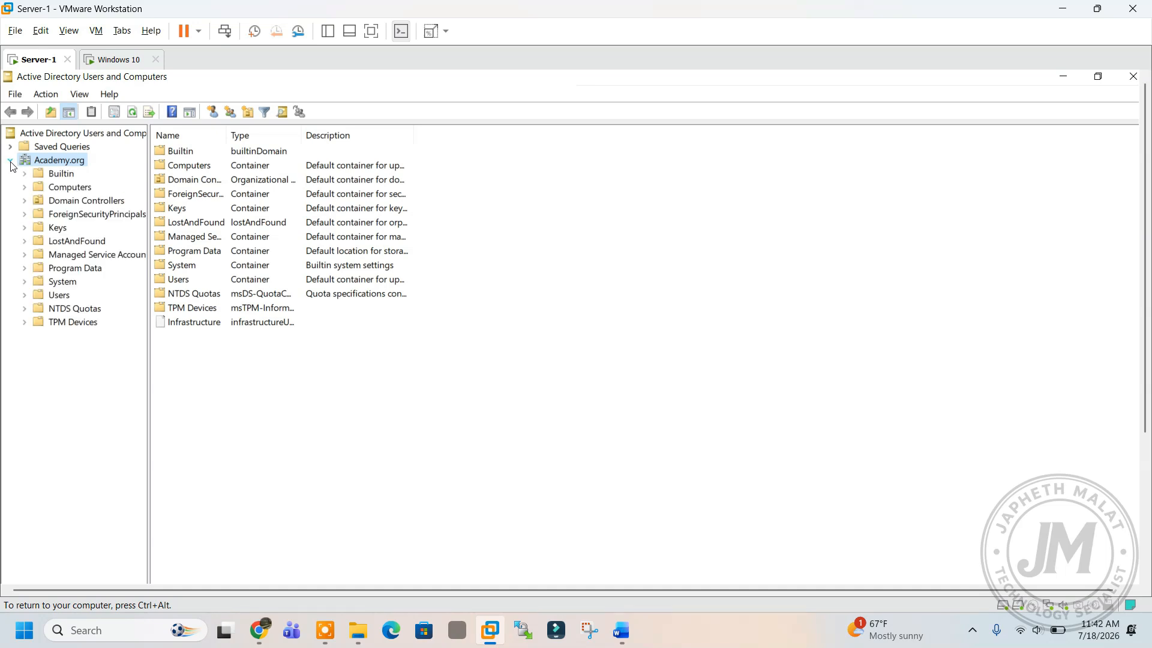
Create an organizational unit named IT-COLLEGE under Academy.org.
right_click(71, 162)
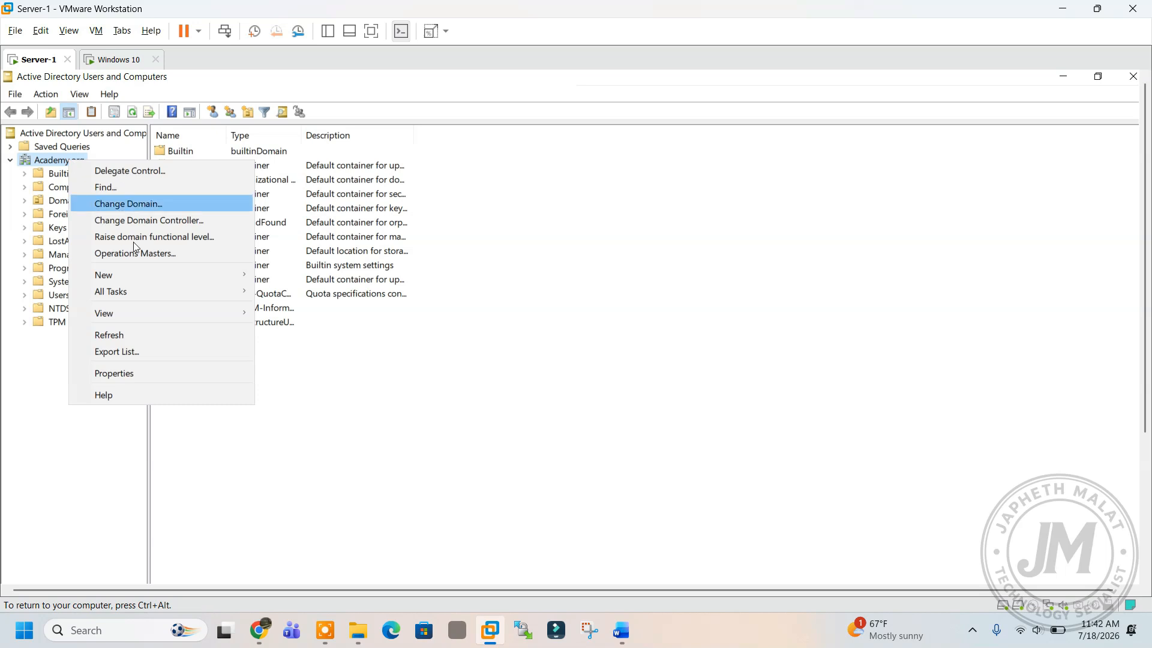
mouse_move(137, 274)
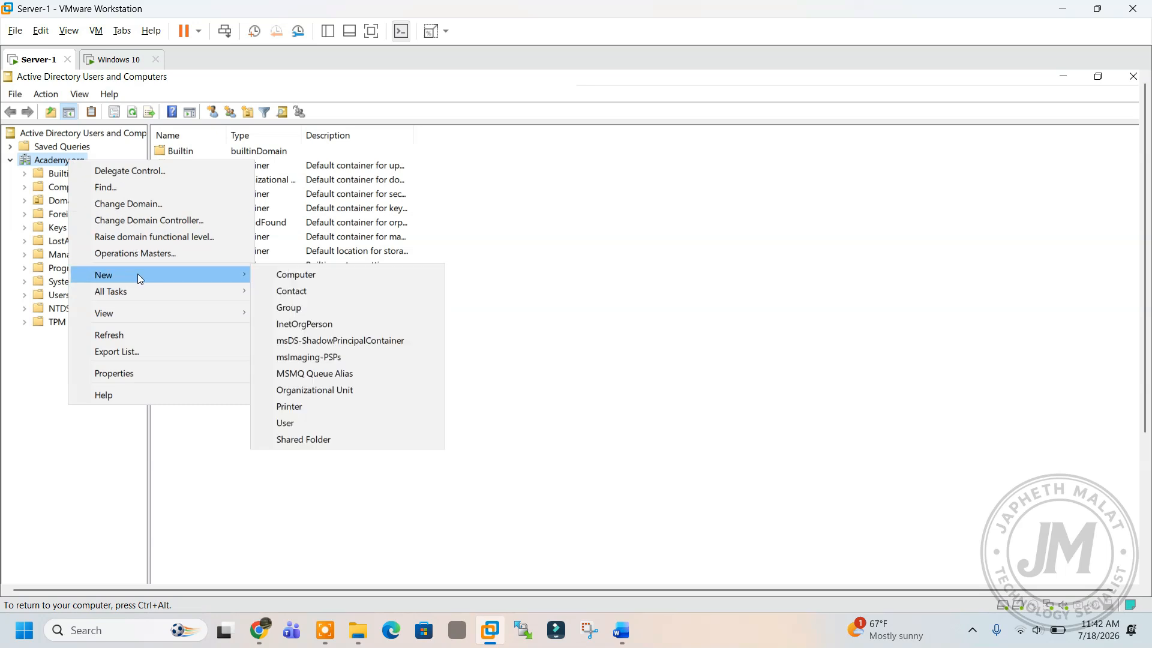
left_click(332, 388)
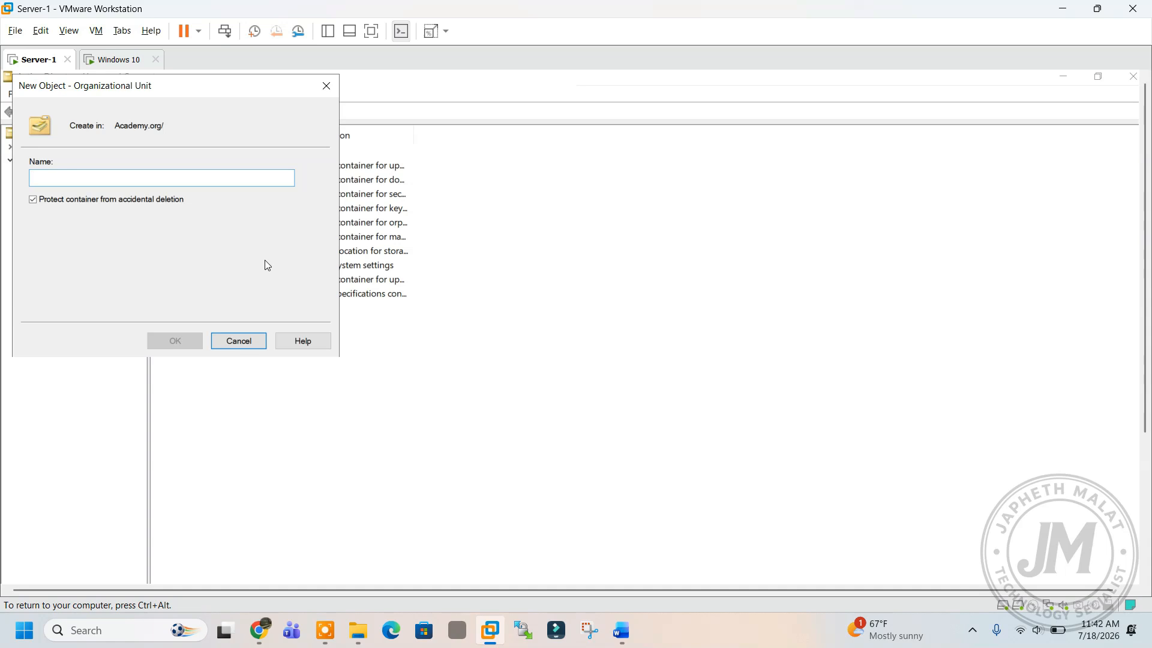
type("IT-COLLEGE")
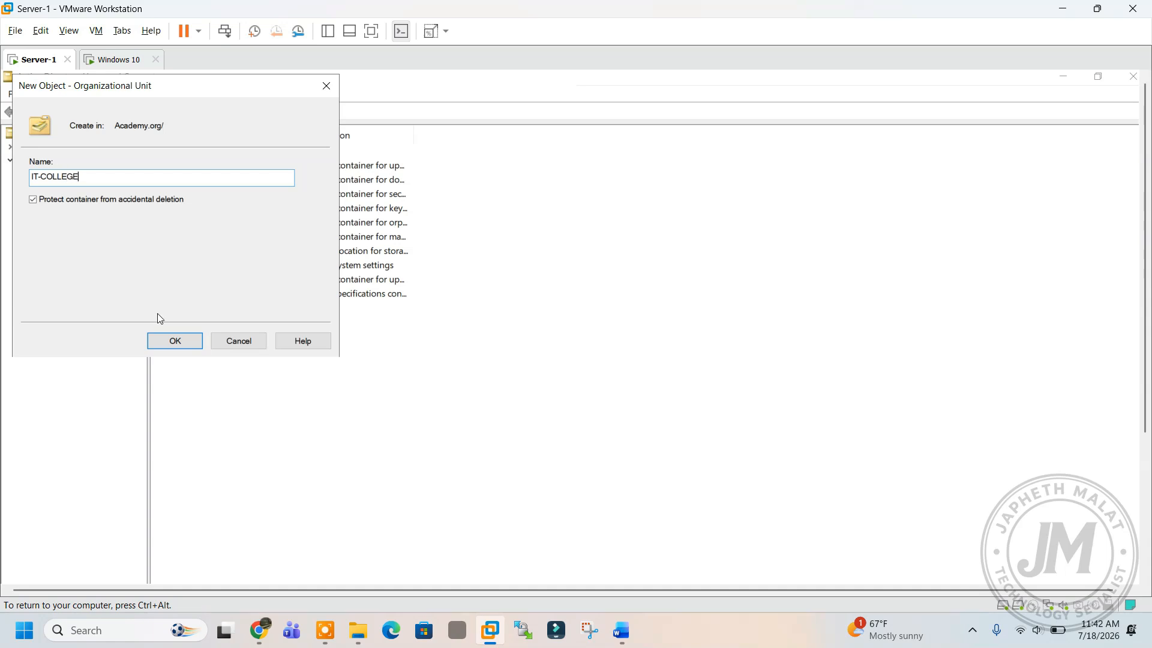
left_click(171, 346)
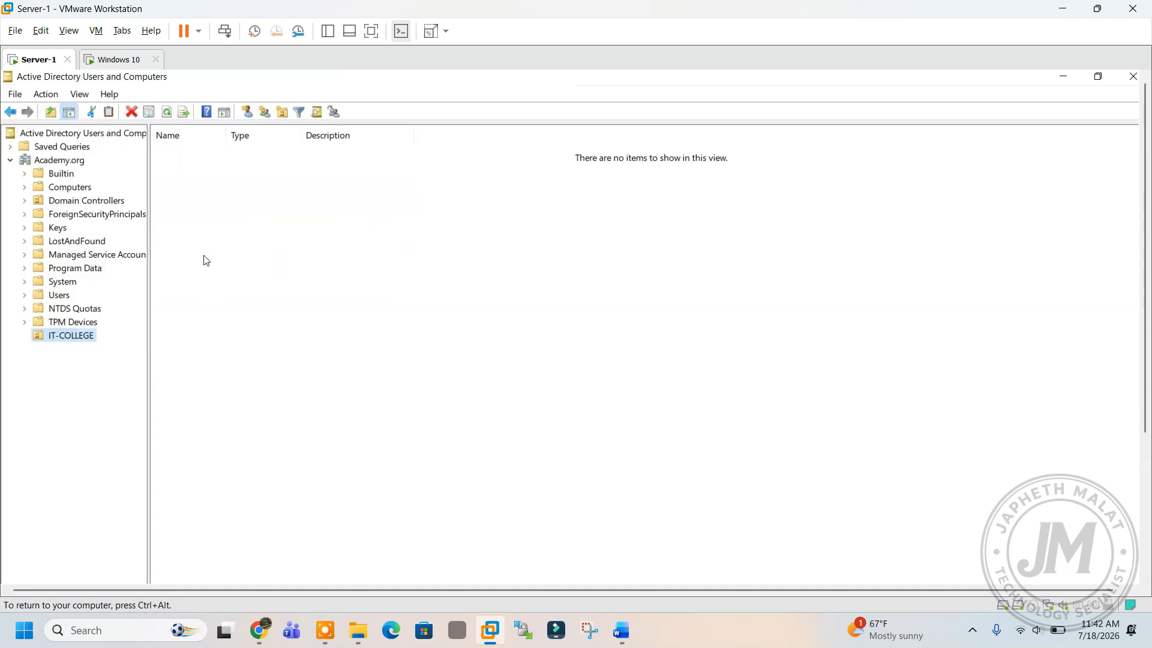
Create a FINANCE organizational unit inside IT-COLLEGE and select it.
right_click(229, 212)
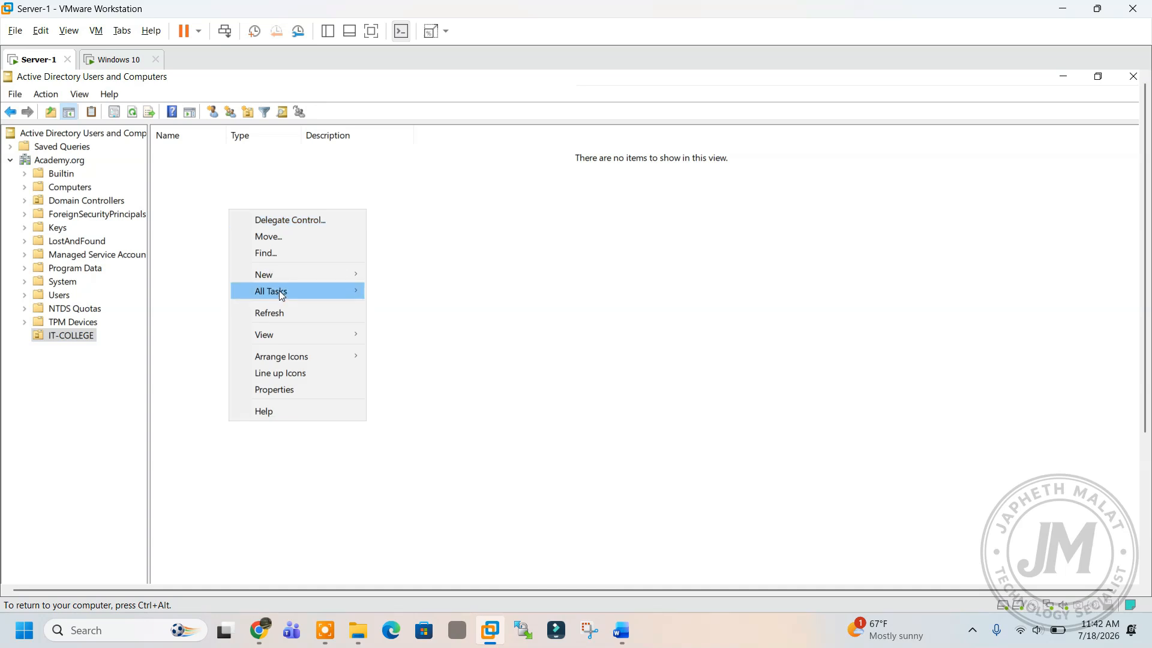
mouse_move(286, 275)
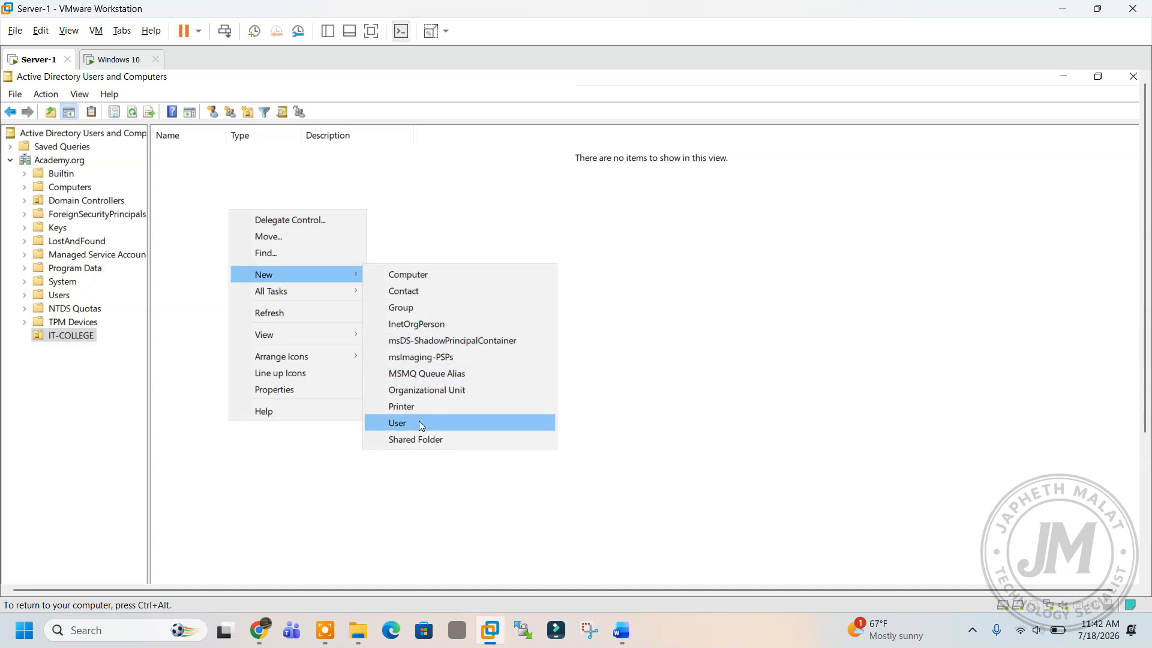
left_click(440, 389)
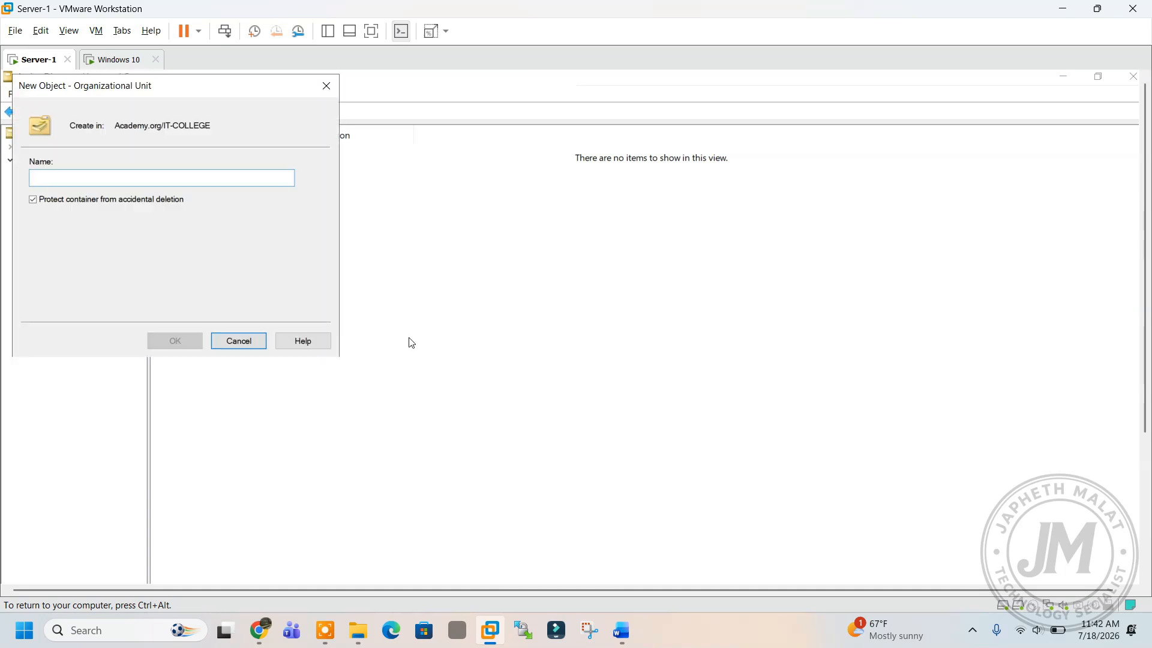
type("FINANCE")
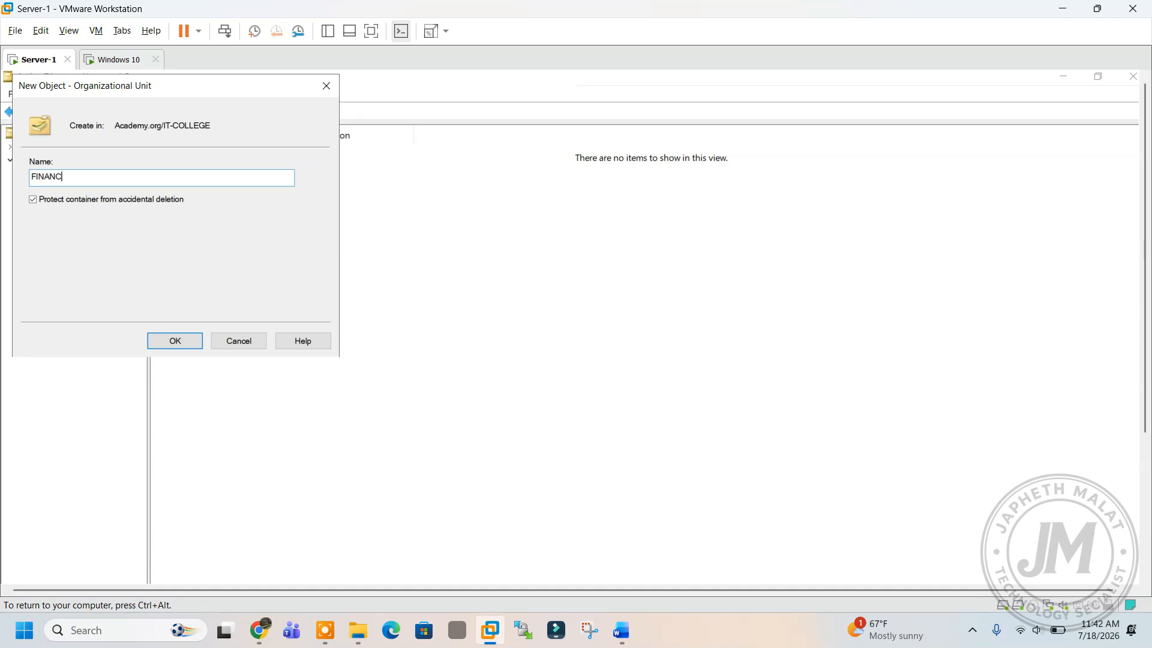
left_click(191, 344)
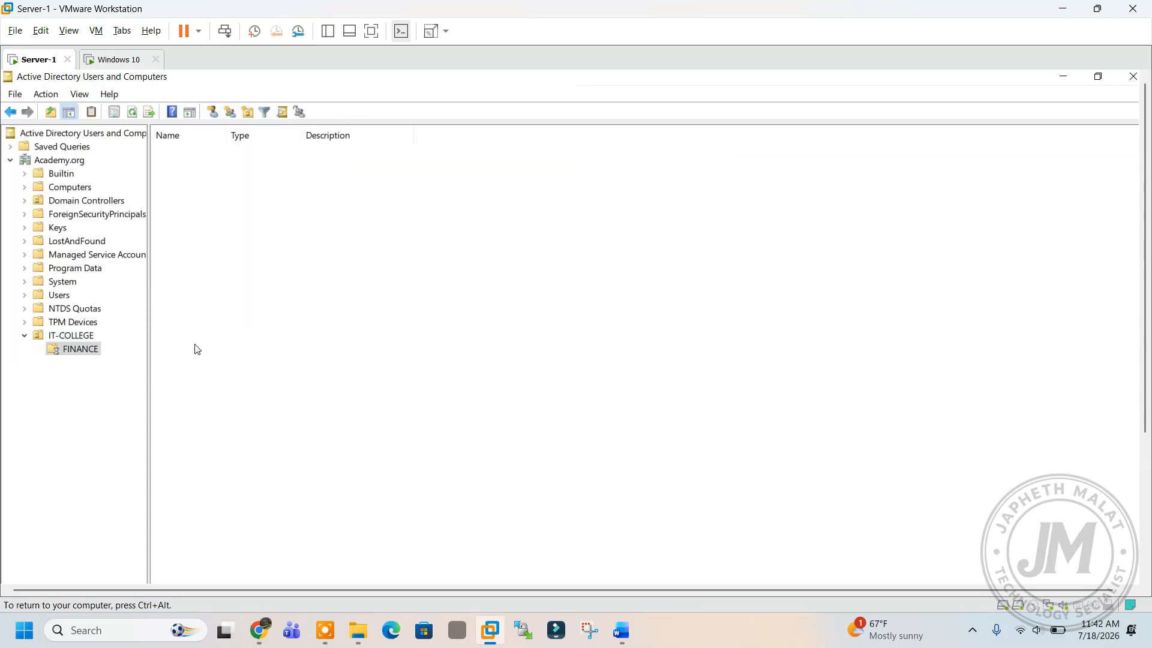
left_click(89, 349)
left_click(220, 218)
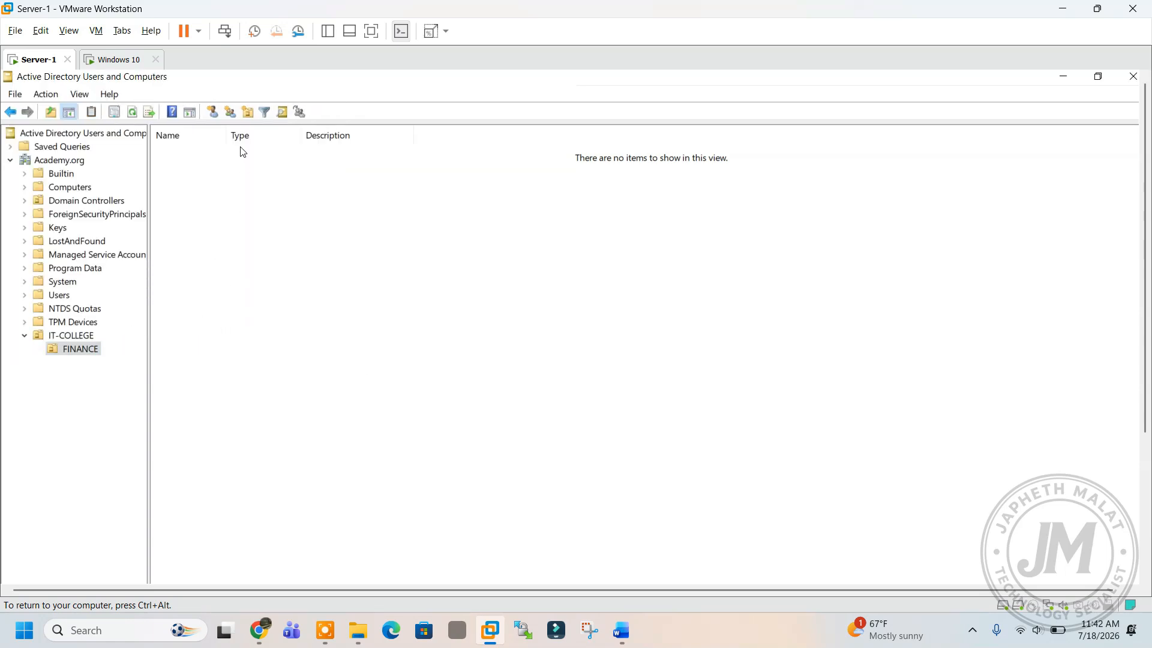
Start a new user in FINANCE and fill in the user's name and logon name.
left_click(214, 115)
left_click_drag(210, 96, 391, 201)
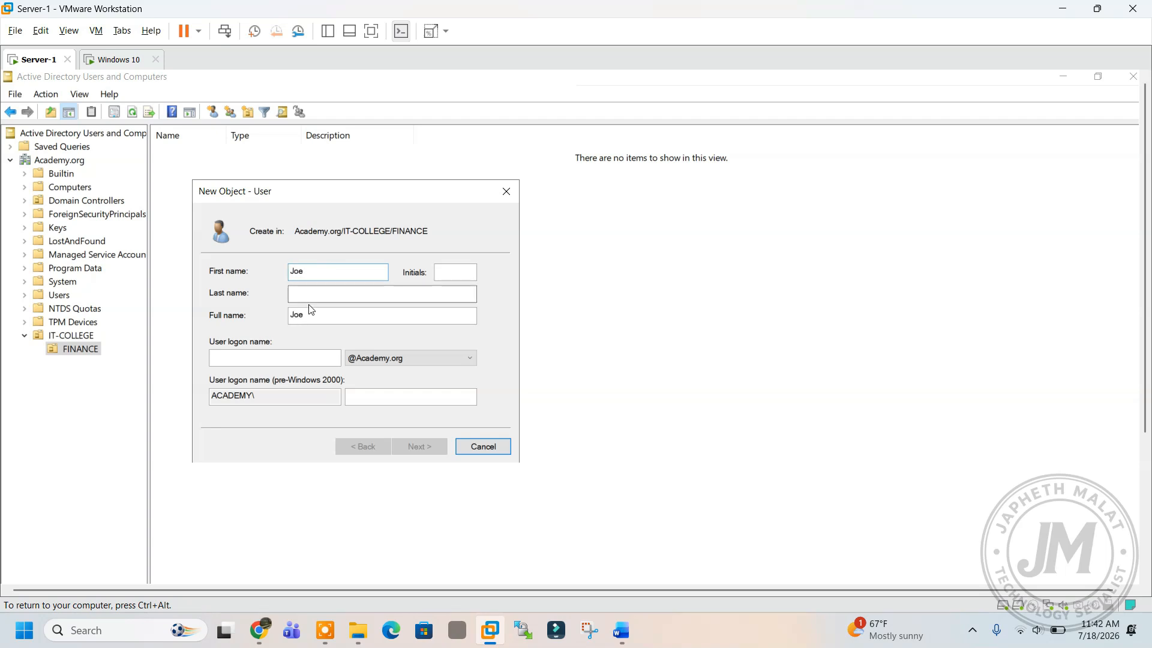
left_click(293, 359)
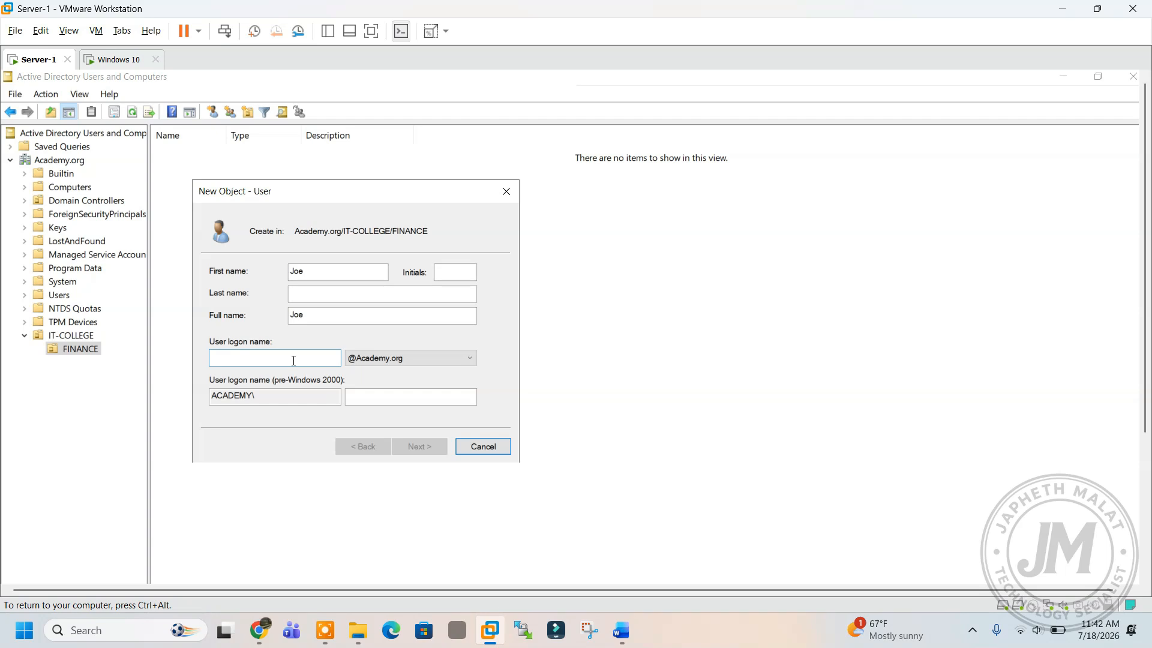
type("Joe")
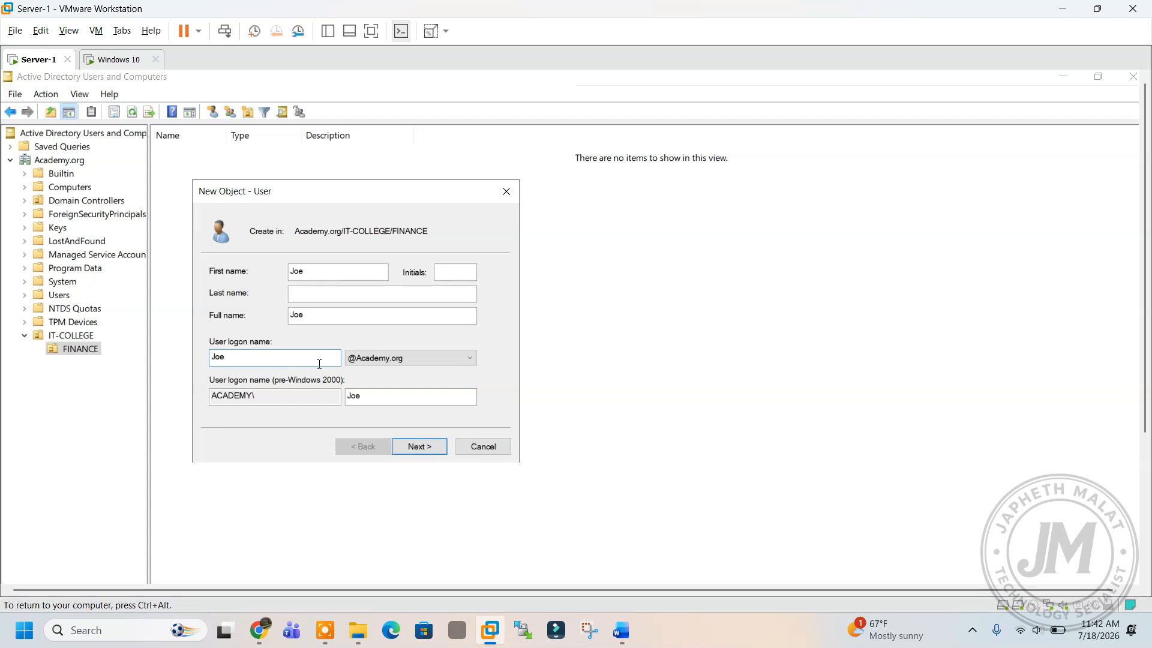
left_click(394, 449)
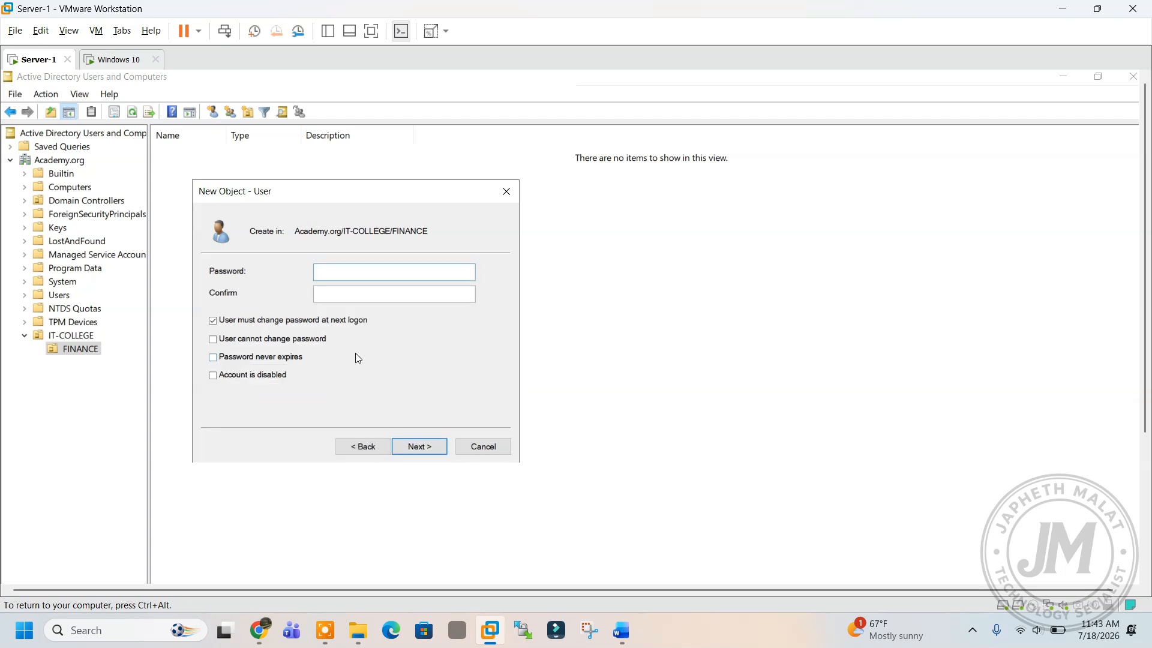
Set the password, clear the change-at-next-logon option, tick 'User cannot change password', and finish.
type("P@ssw")
left_click(289, 322)
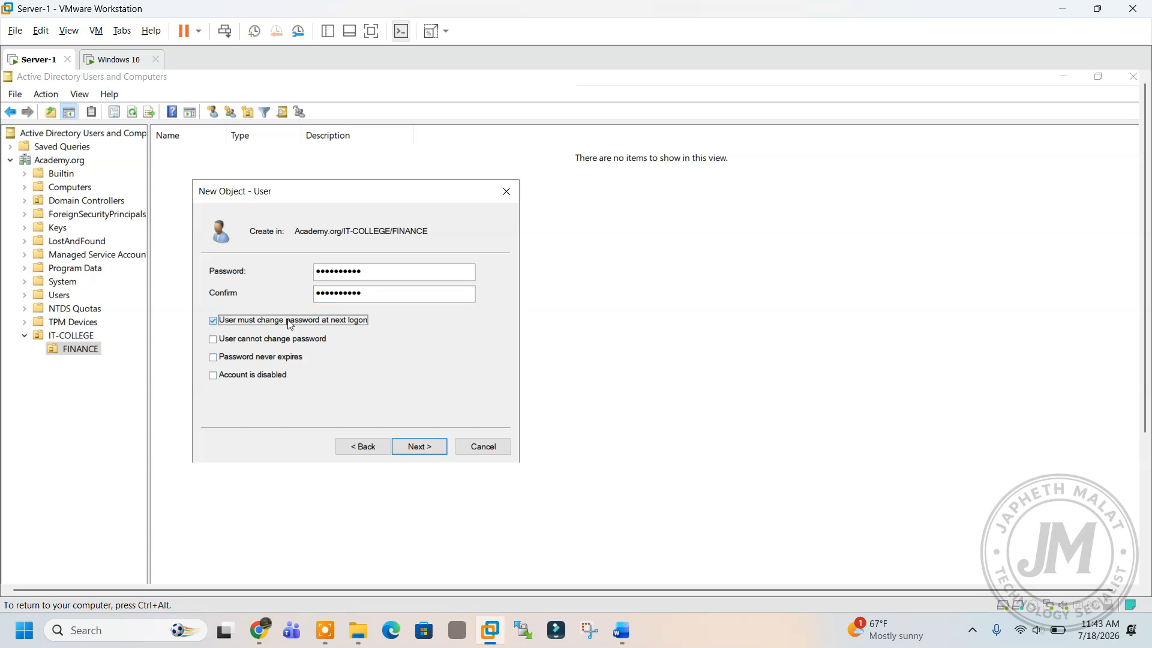
left_click(287, 341)
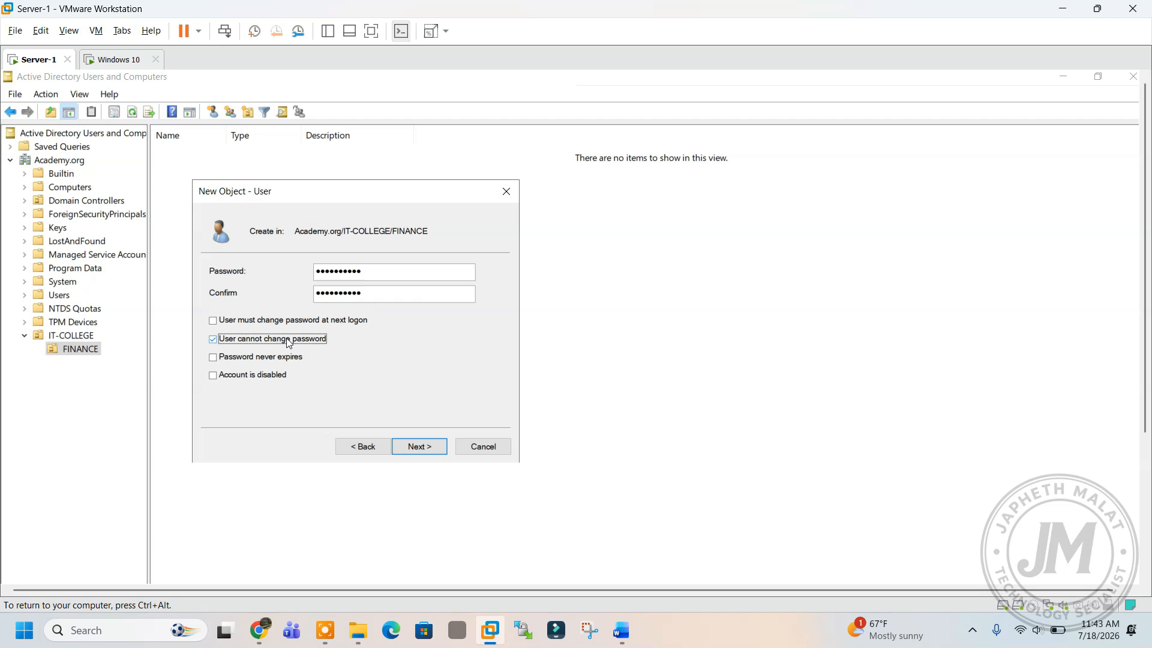
left_click(422, 449)
left_click(422, 448)
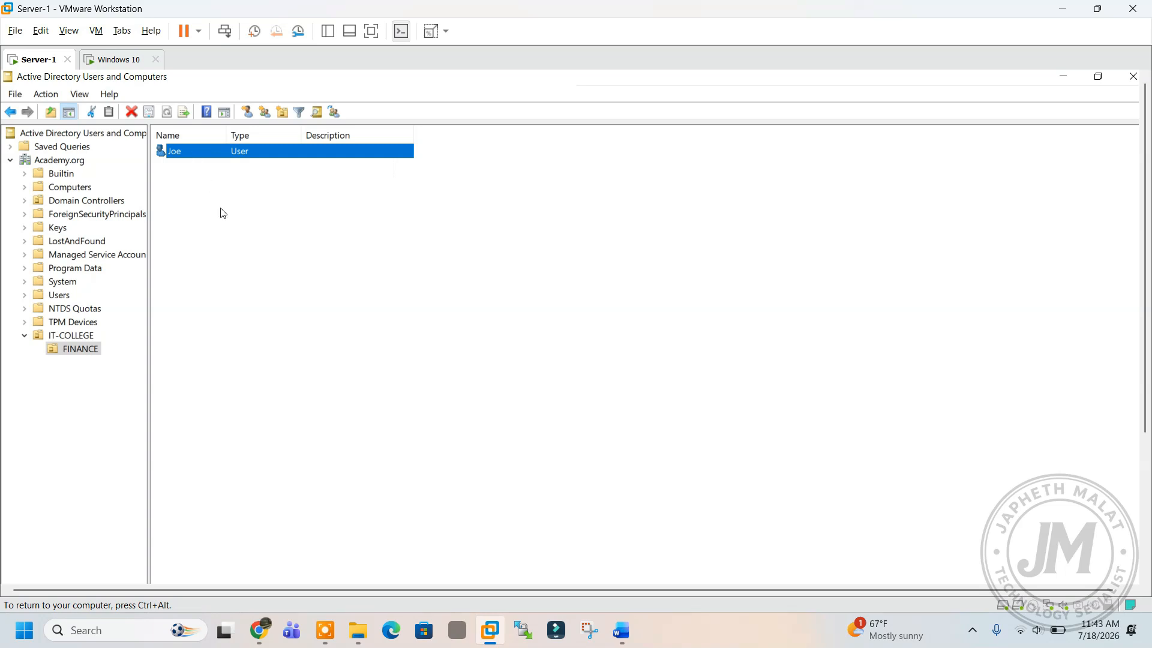
Create a new group named FINANCE in the FINANCE unit.
left_click(229, 225)
right_click(231, 223)
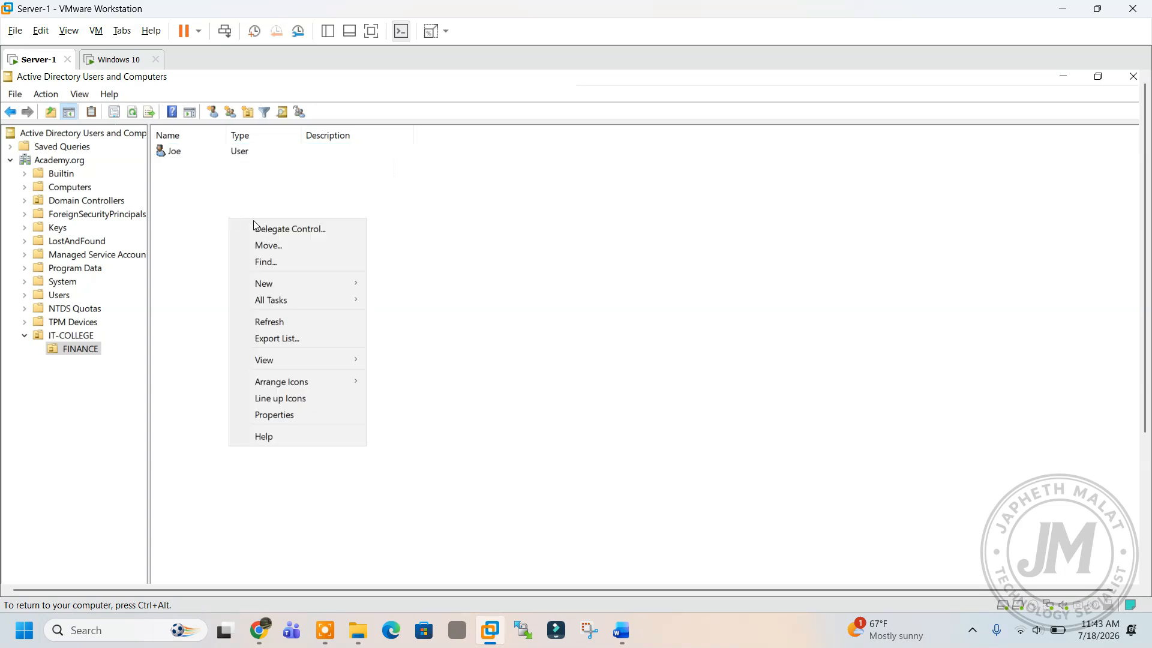
mouse_move(290, 283)
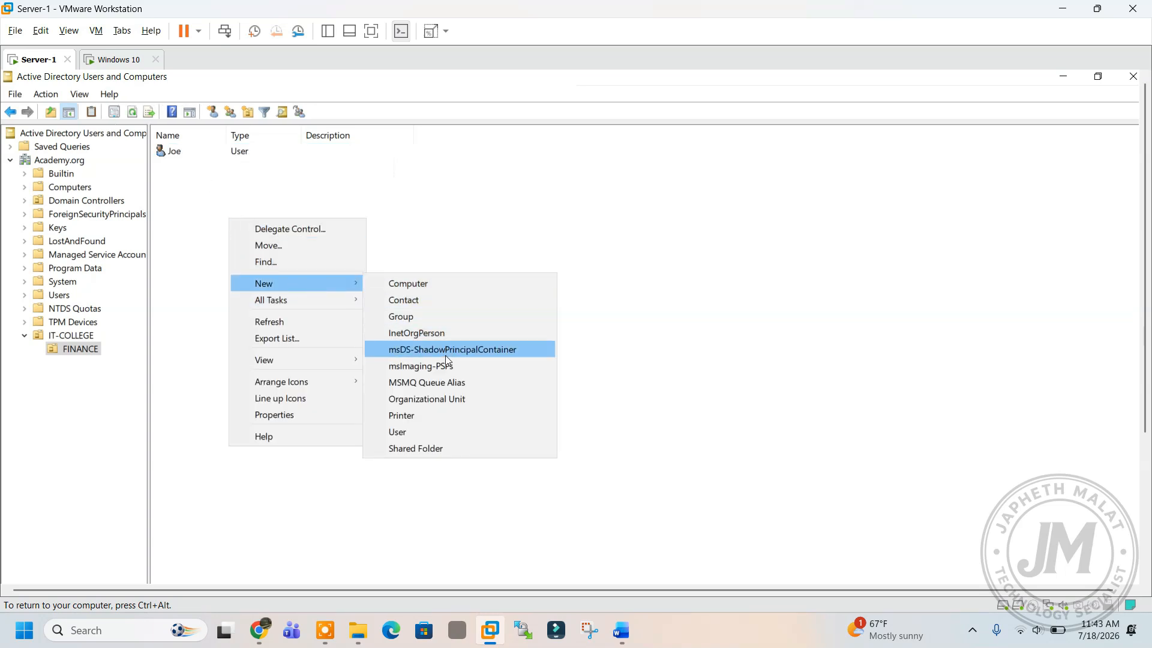
left_click(422, 315)
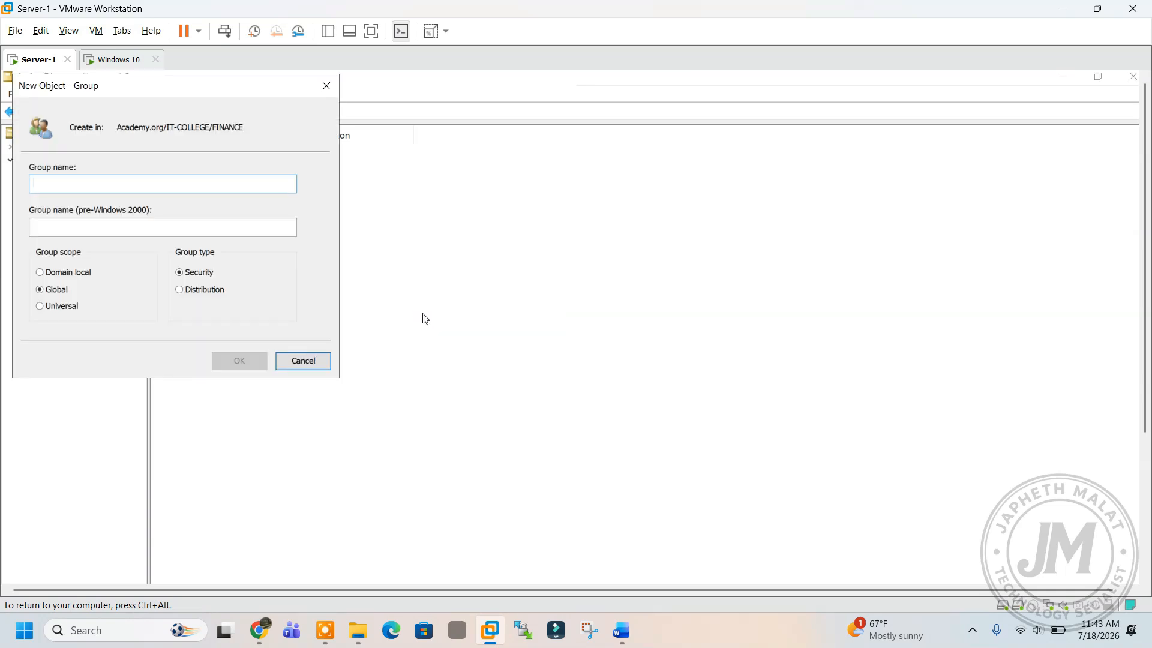
type("FINANCE")
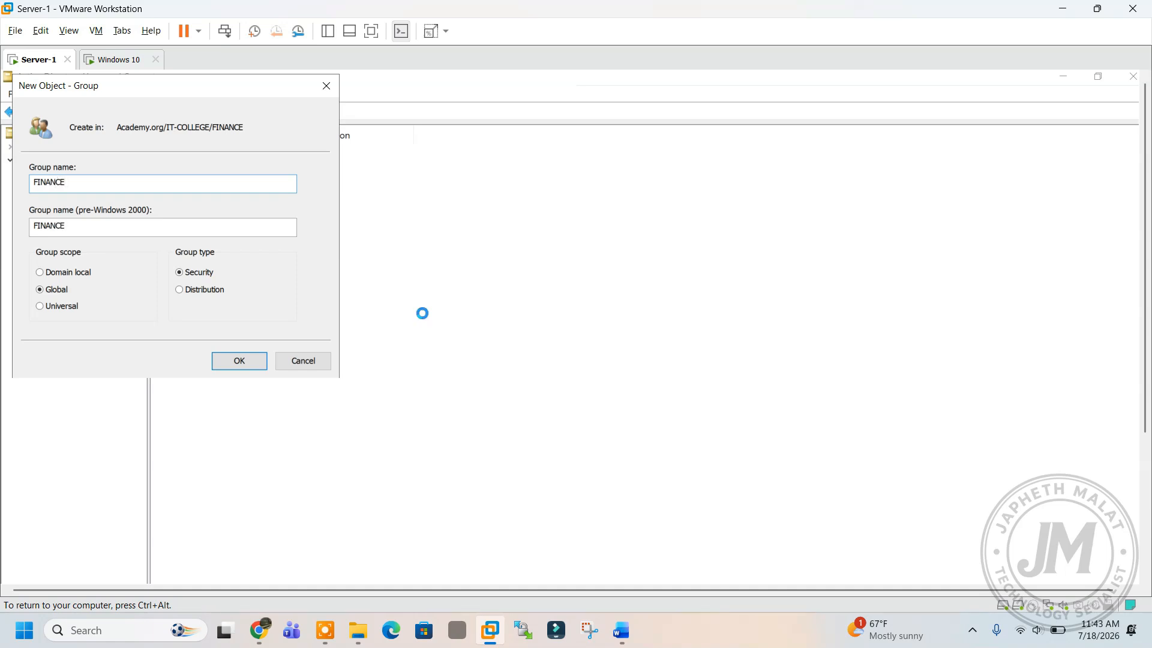
key("Return")
Add the user account to the FINANCE group and dismiss the success message.
right_click(210, 165)
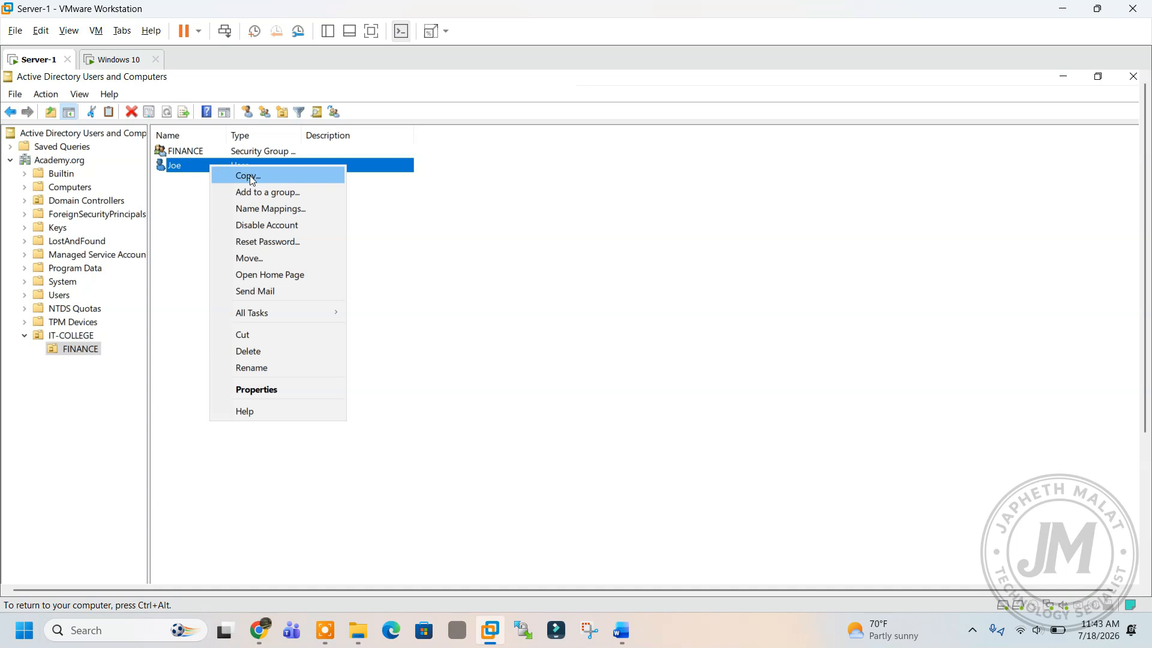
left_click(267, 193)
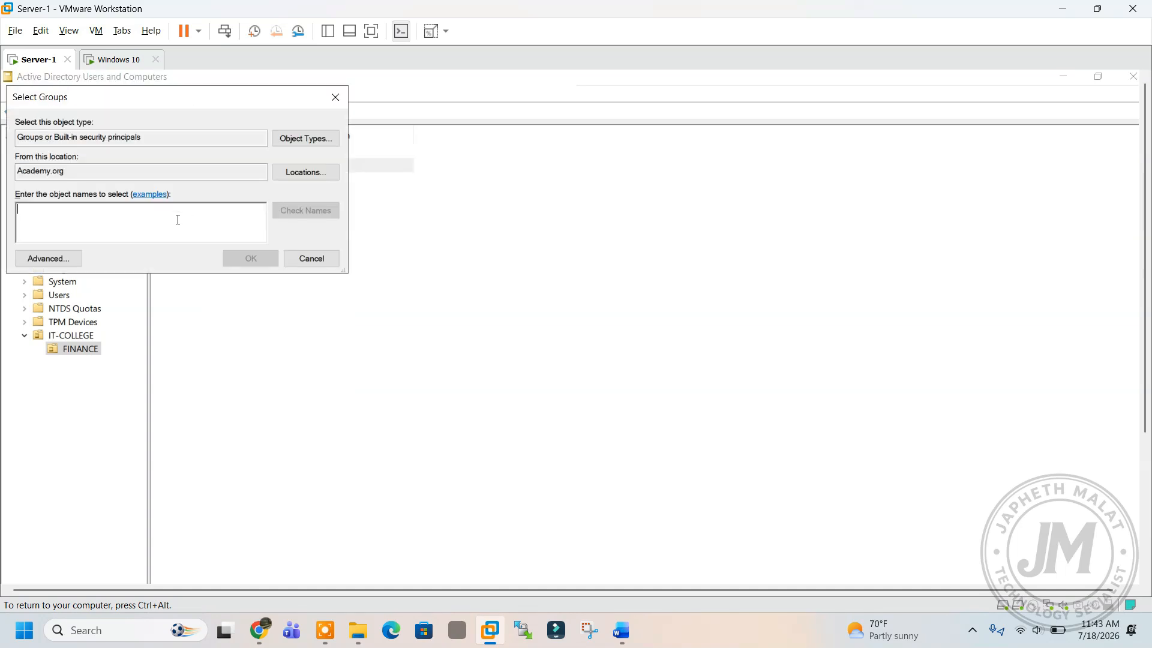
type("FI")
left_click(287, 213)
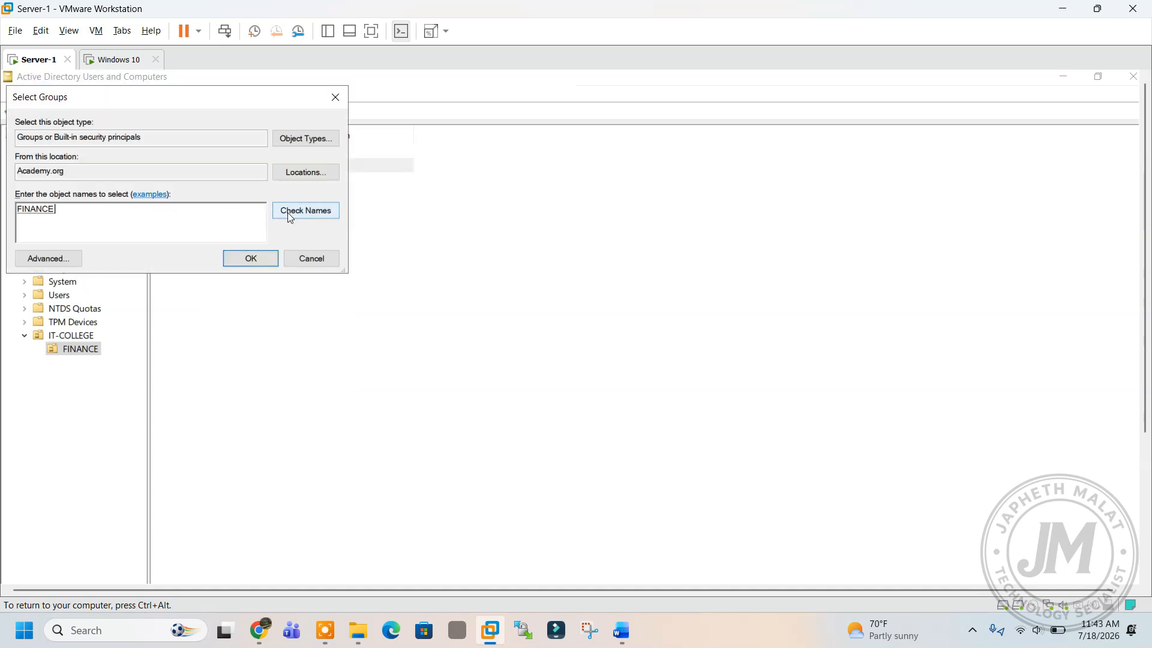
left_click(251, 259)
left_click(681, 531)
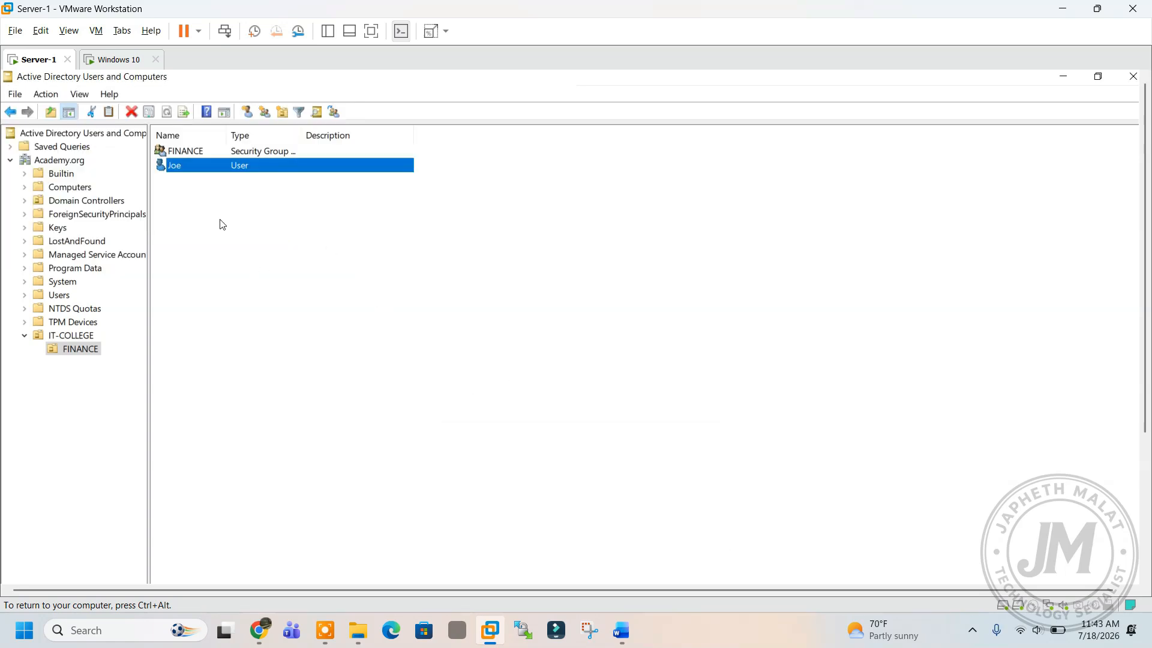
Select the FINANCE group and the user account in the list to check them.
left_click(257, 228)
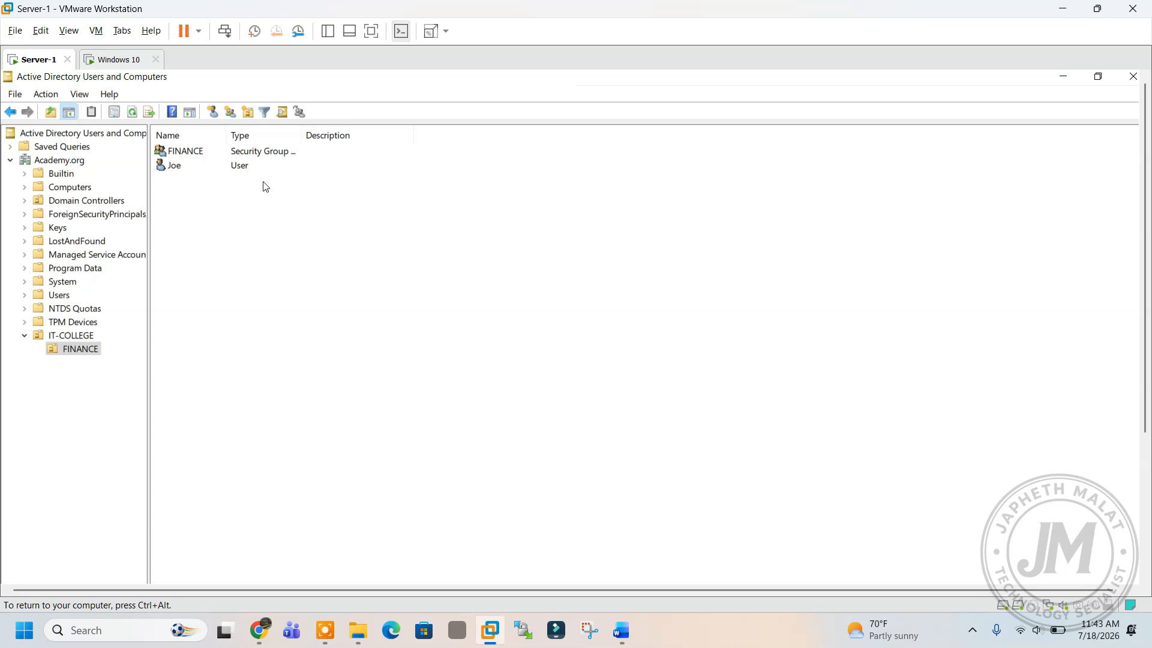
left_click_drag(336, 213, 241, 156)
left_click(264, 223)
left_click(214, 155)
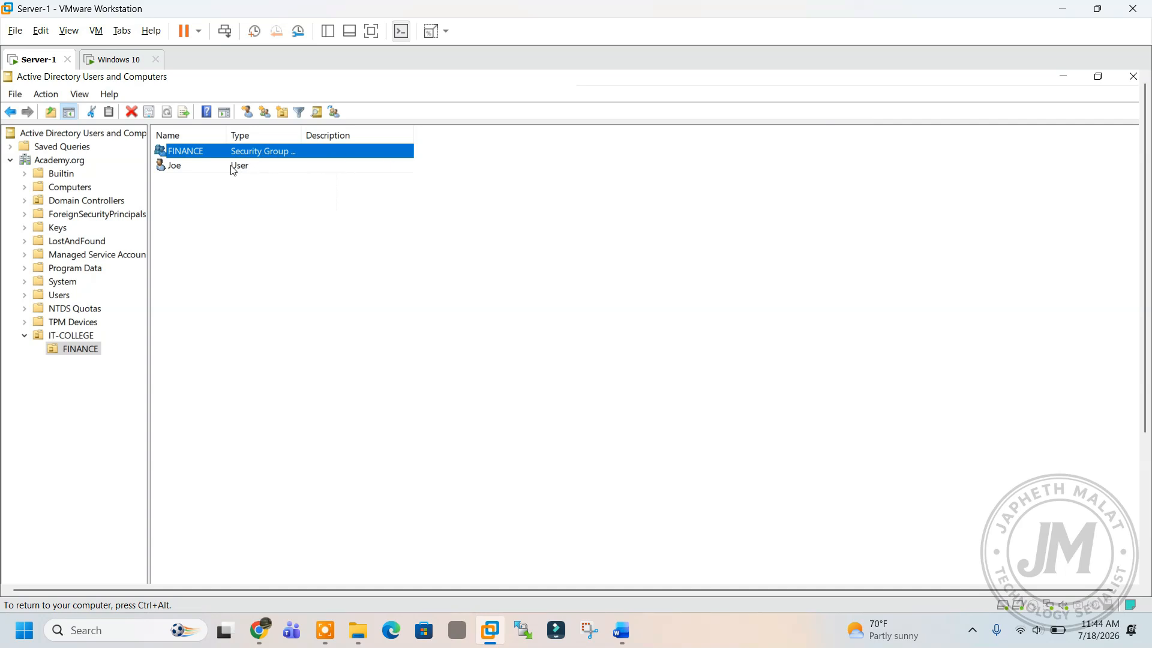
left_click(171, 167)
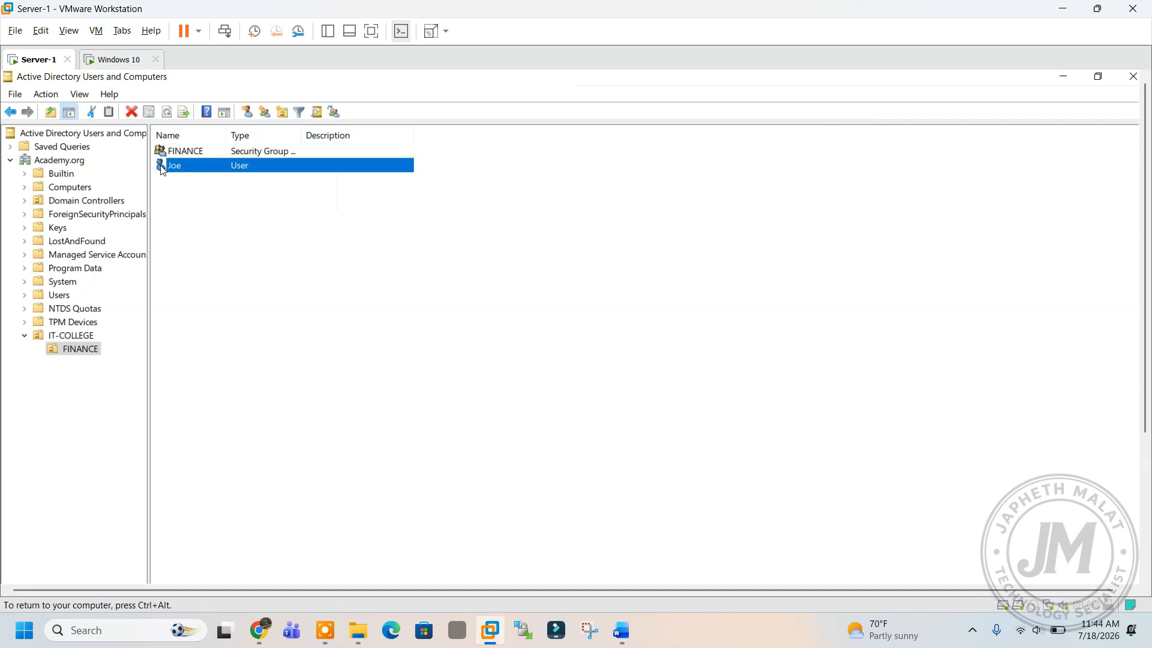
Close ADUC and Server Manager, then open the FINANCE desktop folder's sharing properties.
left_click(1133, 76)
left_click(1129, 79)
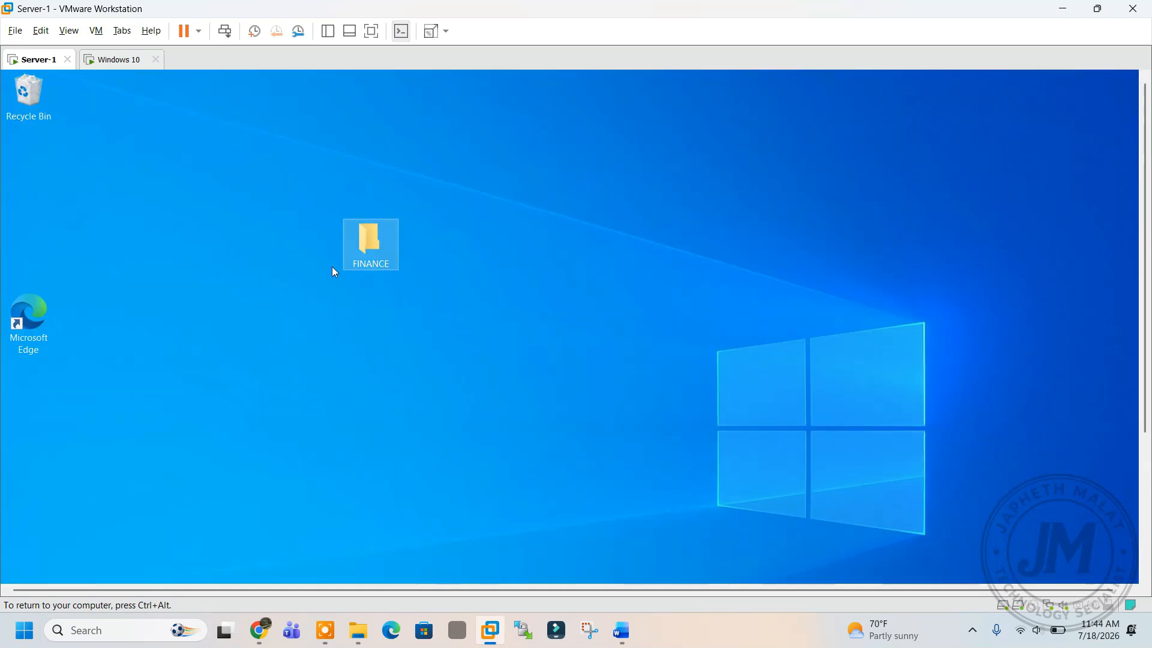
right_click(370, 234)
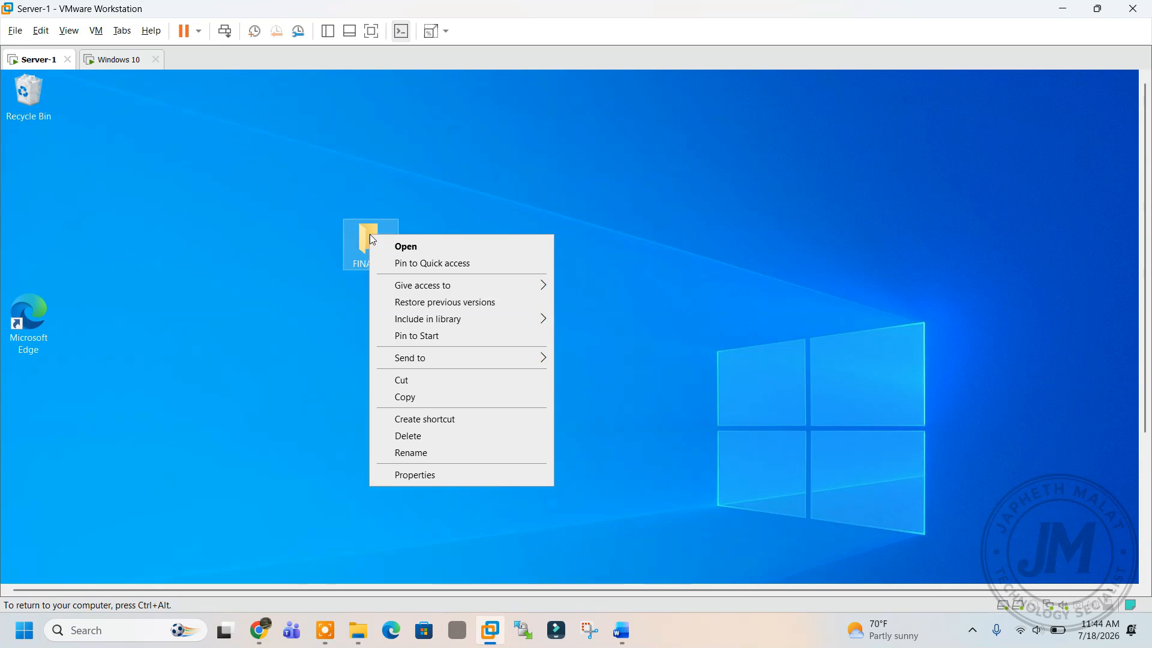
left_click(420, 475)
left_click_drag(414, 230, 357, 145)
left_click(401, 180)
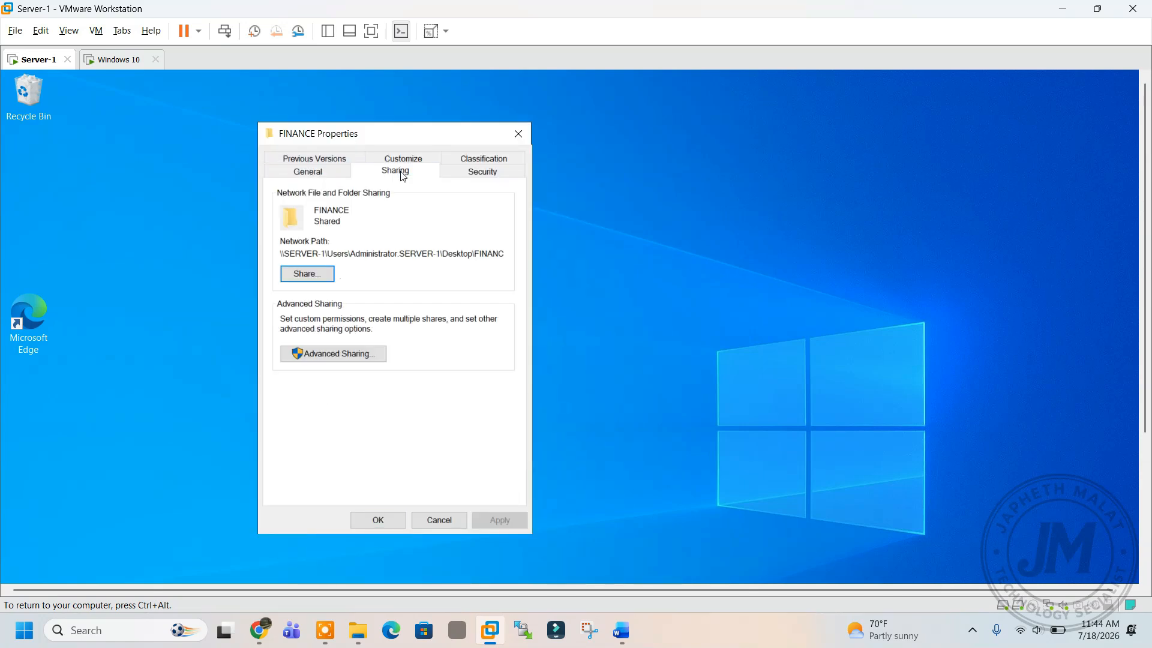
Add the FINANCE group to the folder's share list, replacing a user first resolved by mistake.
left_click(317, 278)
left_click(498, 302)
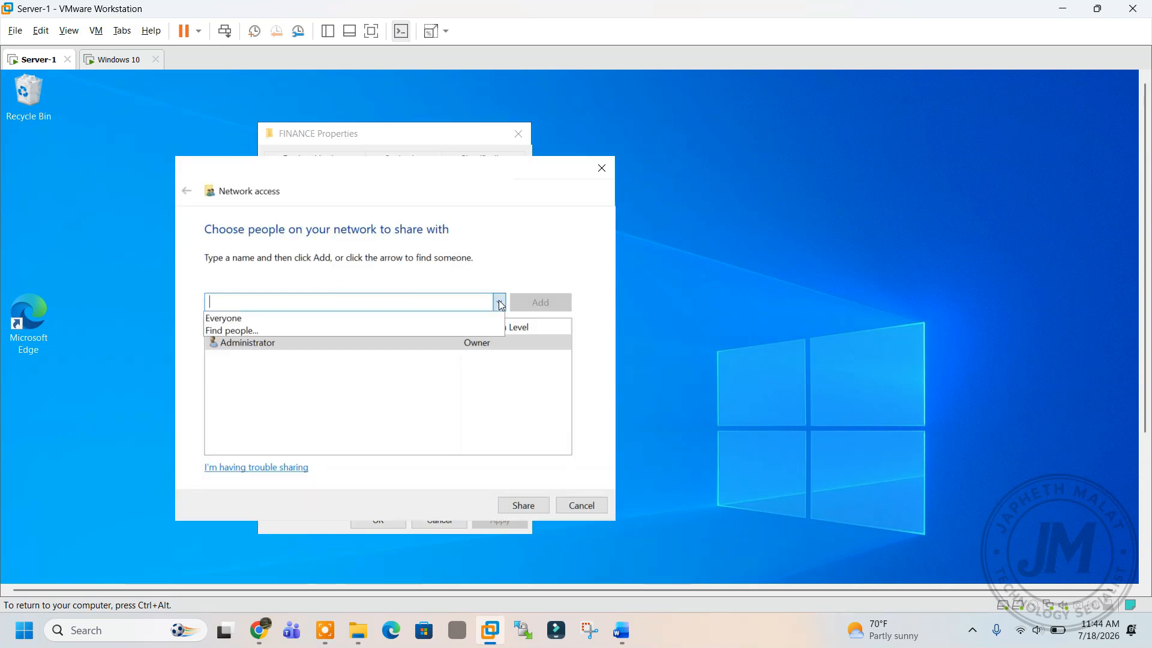
left_click(366, 328)
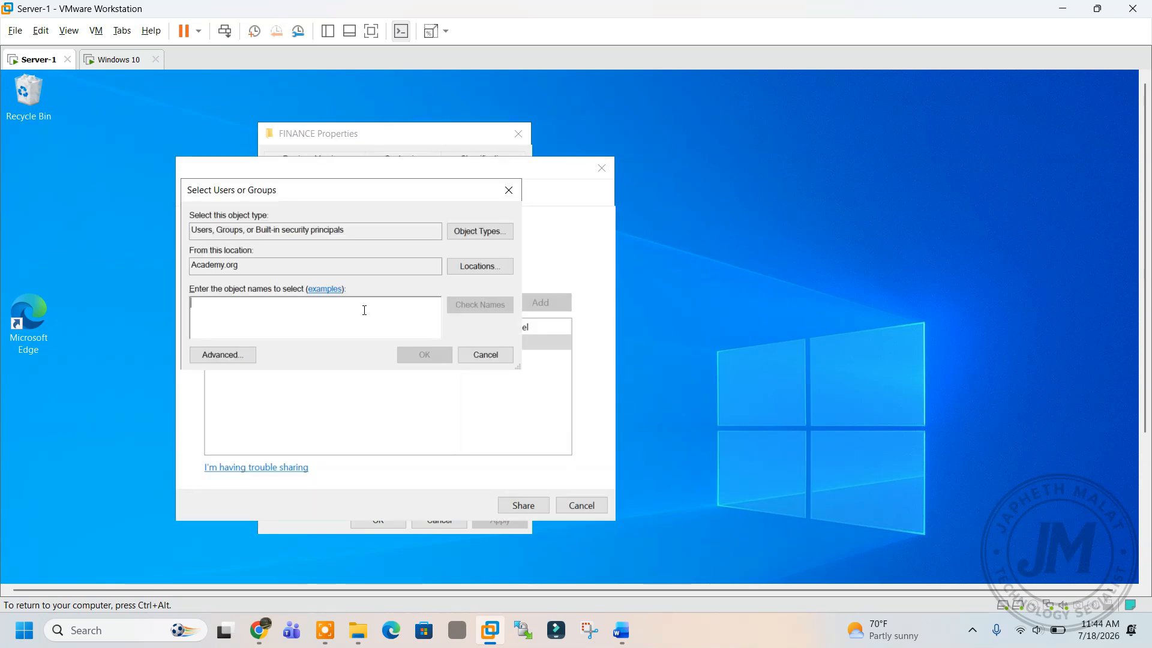
type("JOE")
left_click(479, 304)
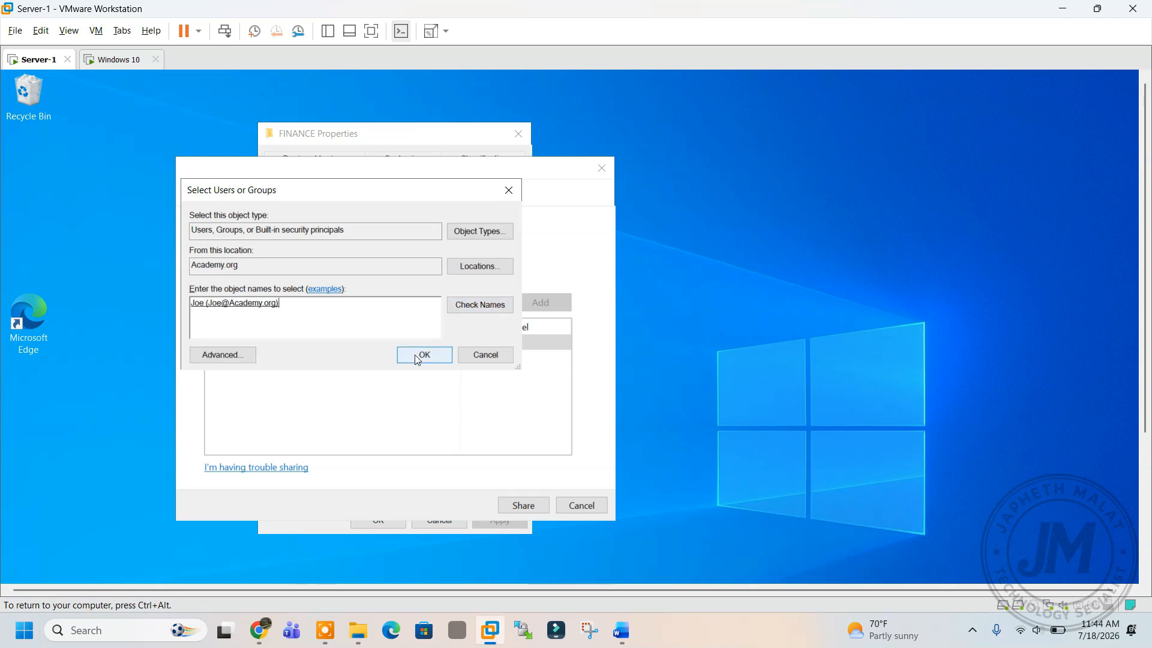
key("BackSpace")
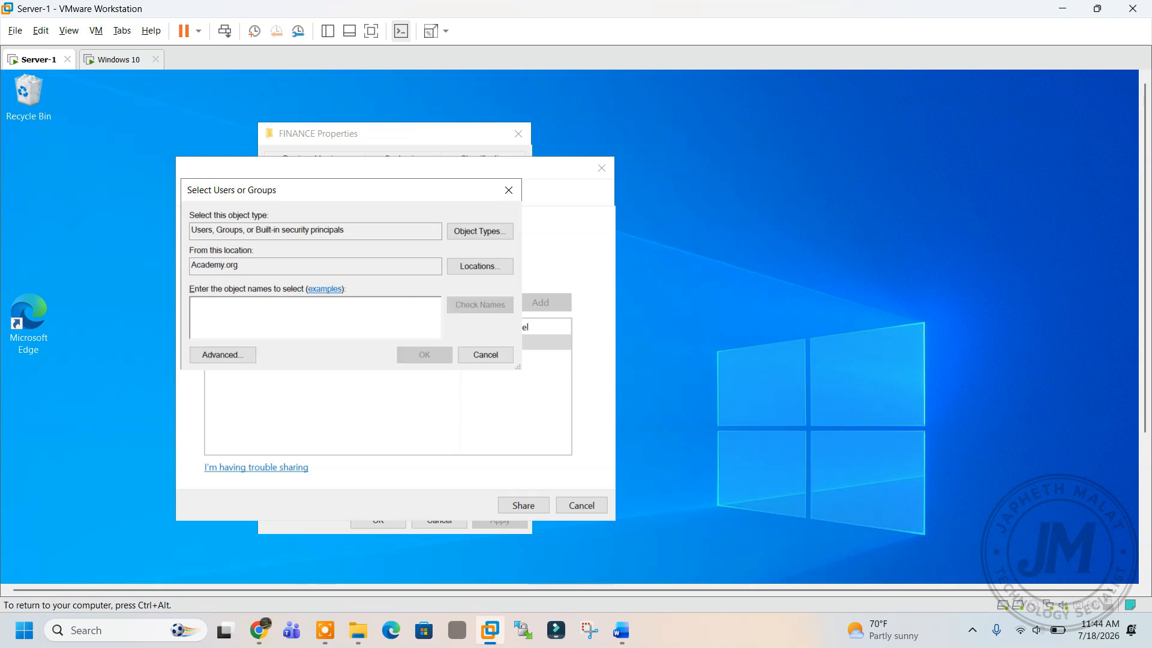
type("FI")
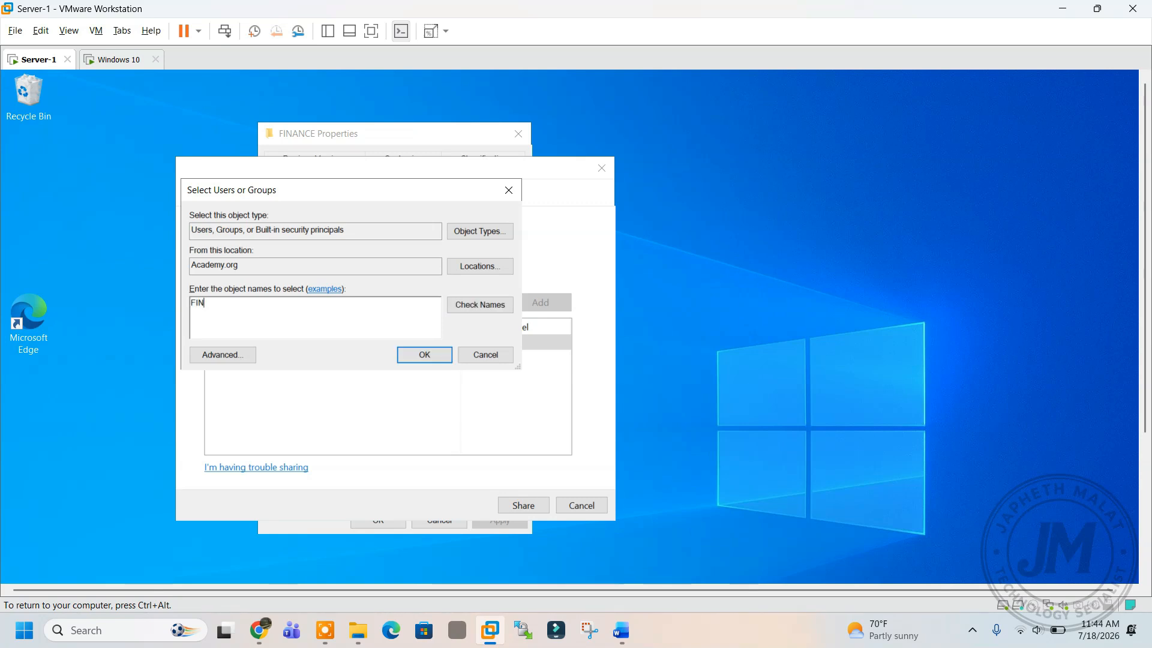
type("N")
left_click(487, 305)
left_click(424, 354)
Give FINANCE Read/Write access and complete the sharing.
left_click(492, 358)
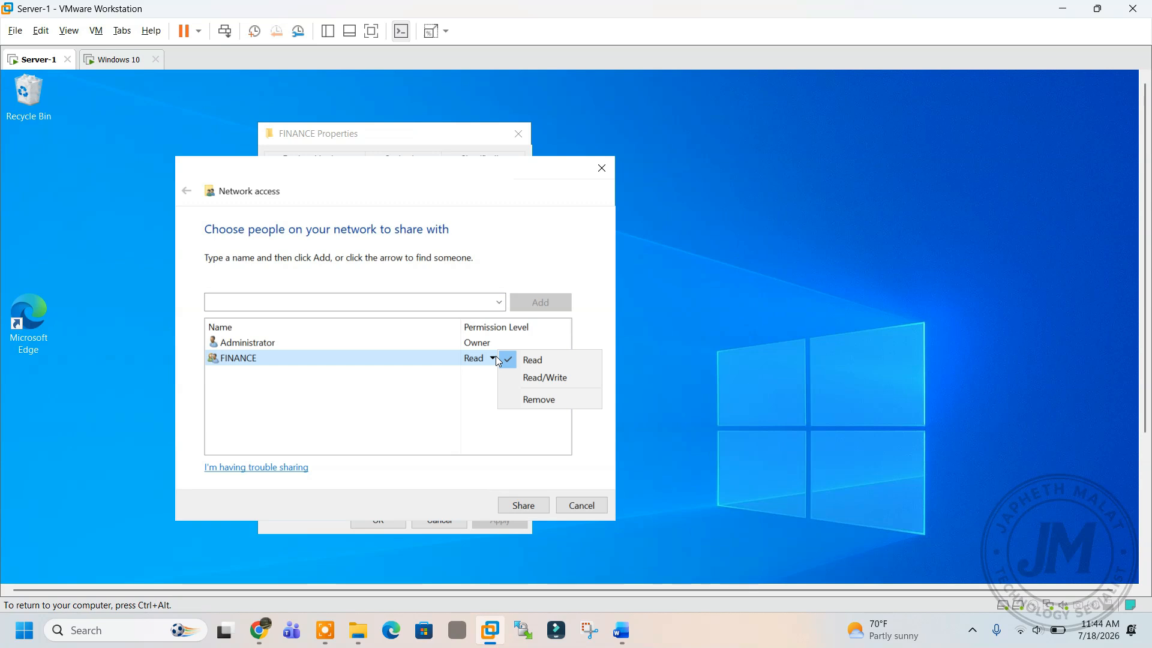
left_click(528, 379)
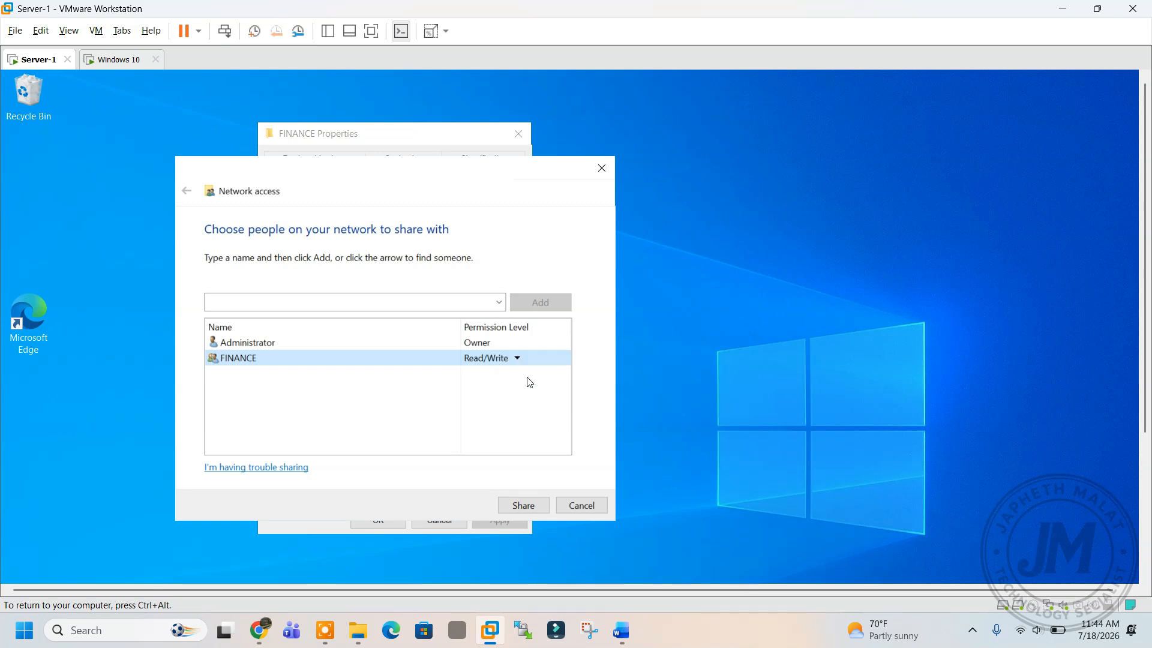
left_click(522, 504)
left_click(569, 506)
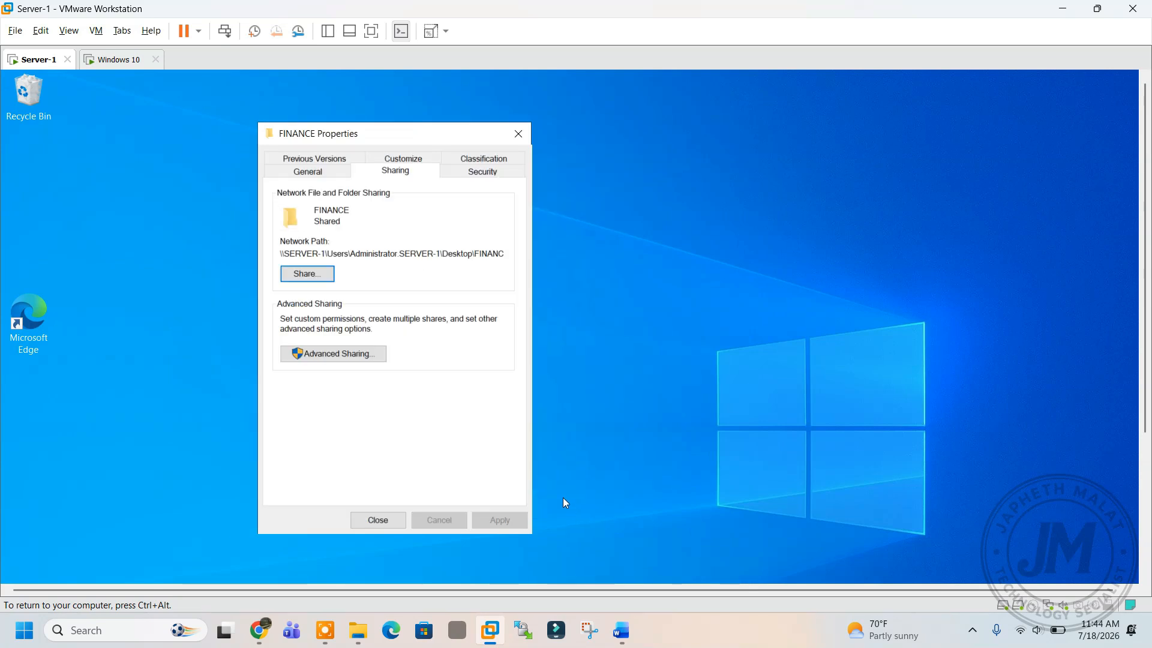
Enable Advanced Sharing and grant the FINANCE group Change and Read share permissions.
left_click(359, 358)
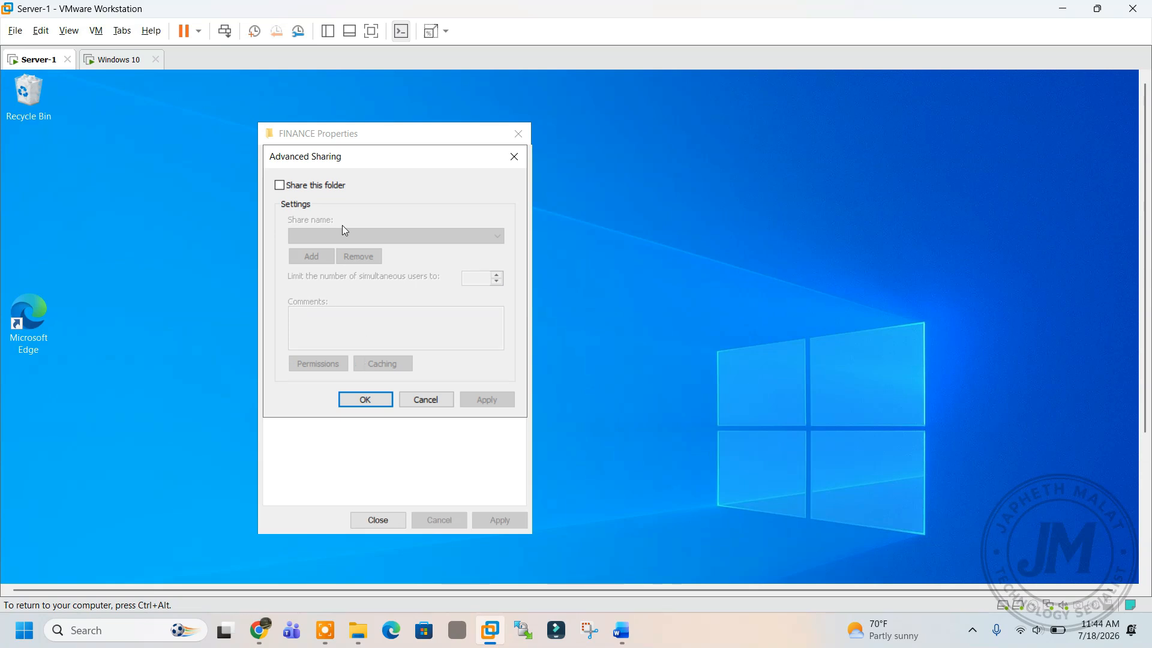
left_click(311, 188)
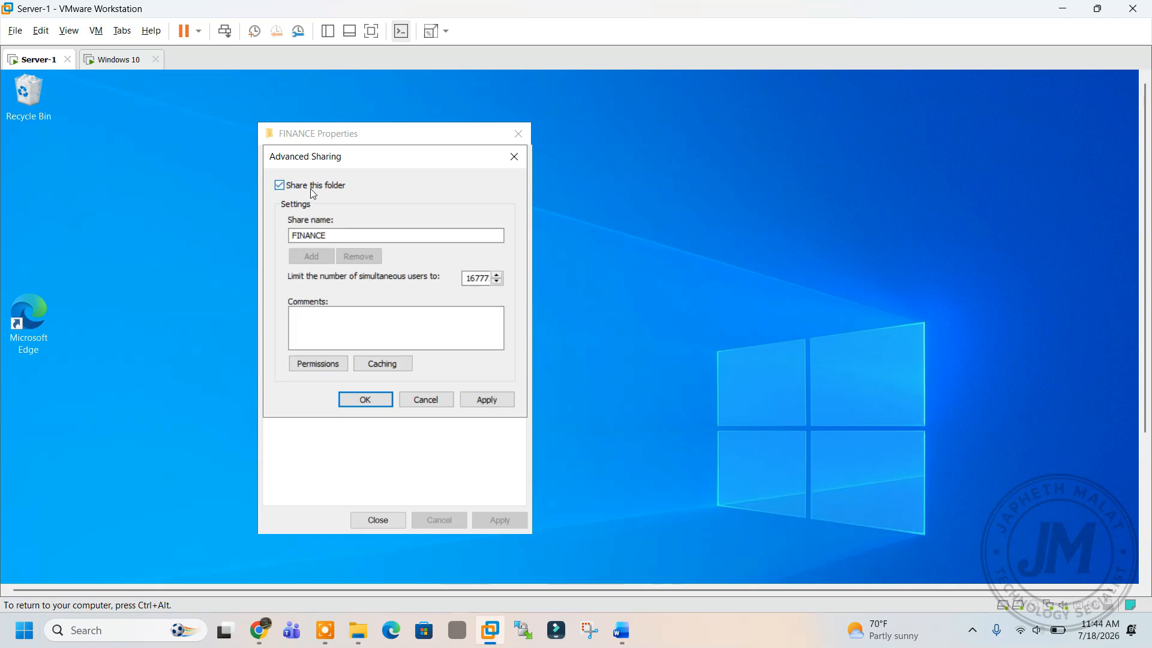
left_click(316, 365)
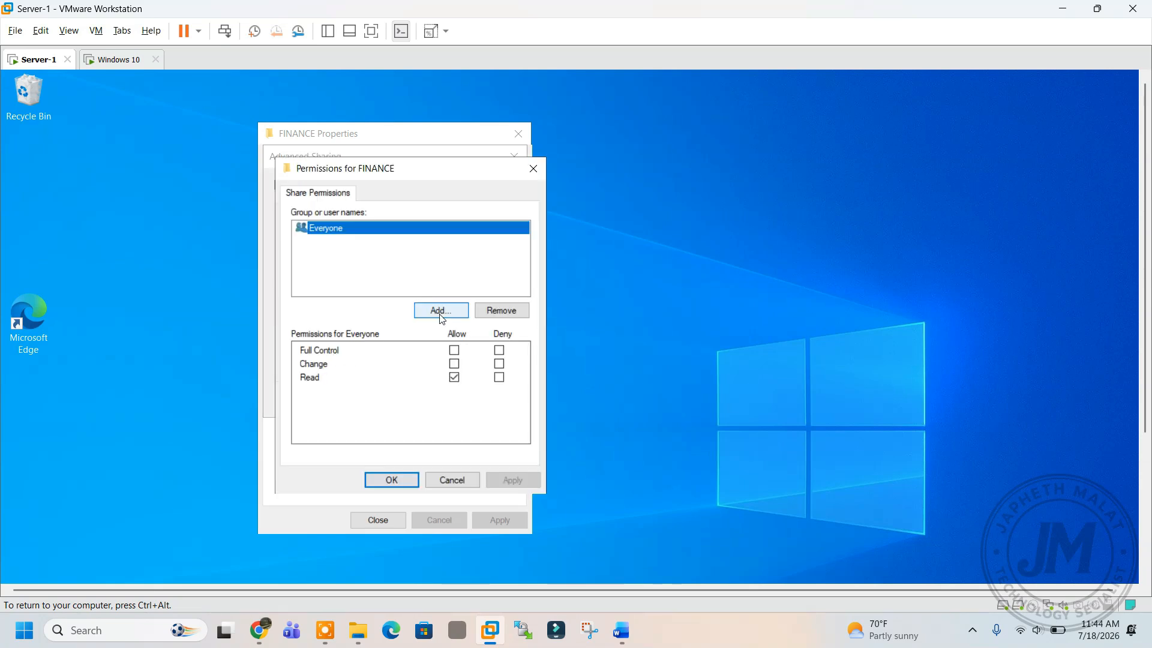
left_click(441, 310)
type("F")
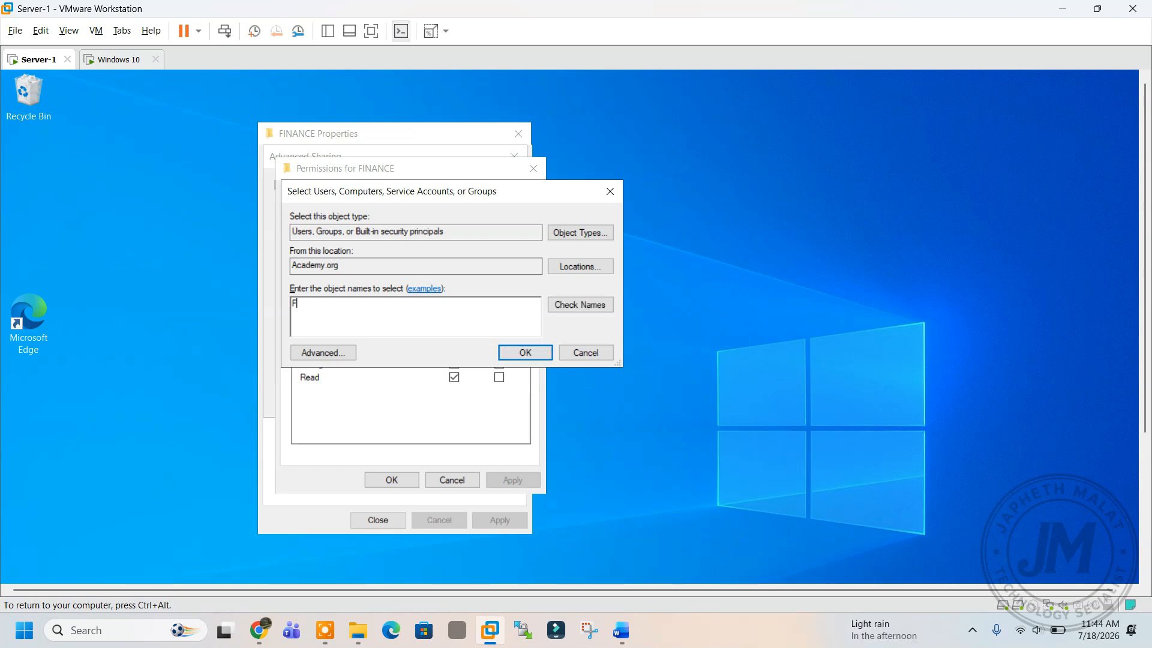
type("I")
left_click(571, 302)
left_click(514, 351)
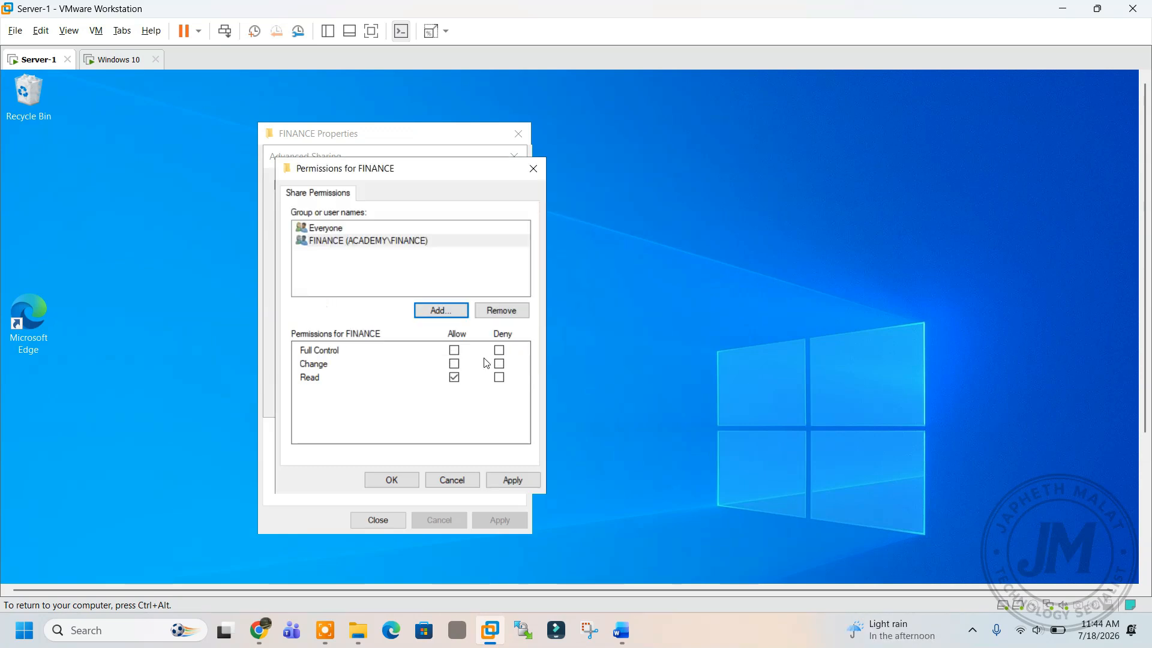
left_click(454, 350)
left_click(454, 350)
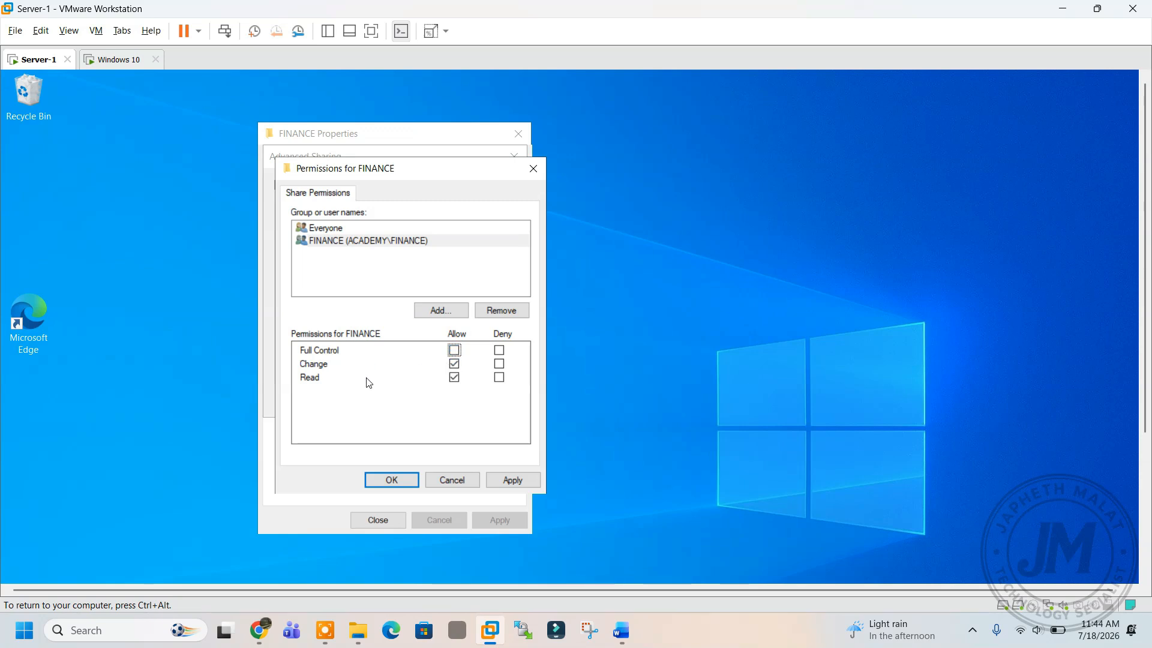
left_click(504, 480)
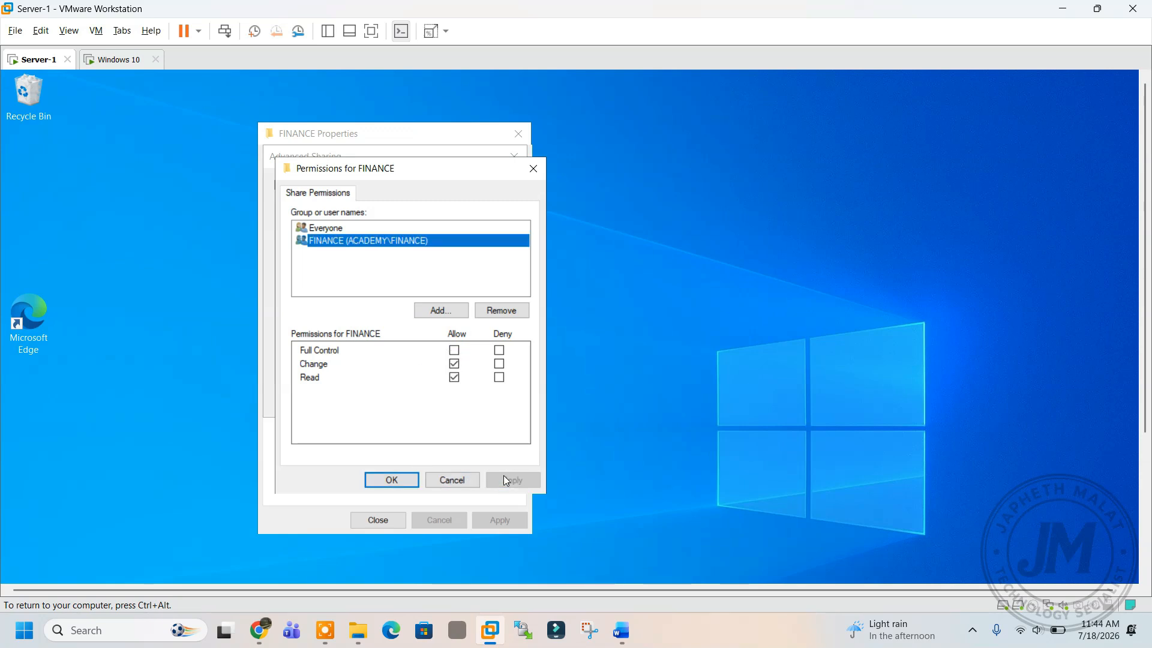
left_click(403, 480)
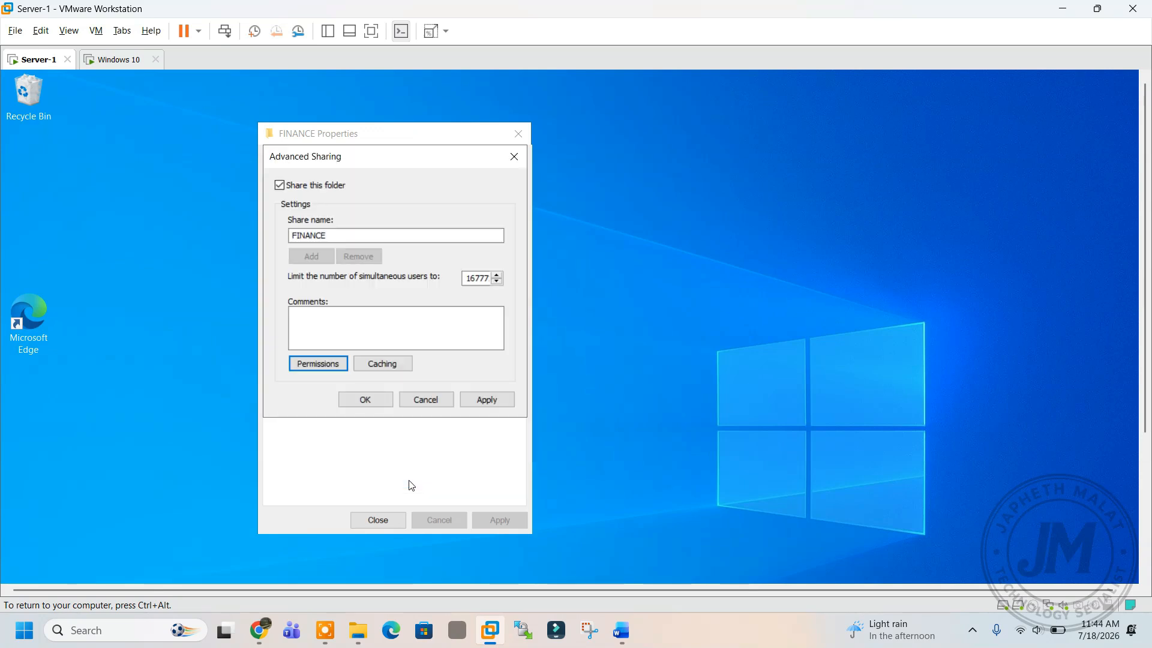
Apply advanced sharing, copy the \\Server-1\finance network path, and close the properties.
left_click(491, 399)
left_click(360, 400)
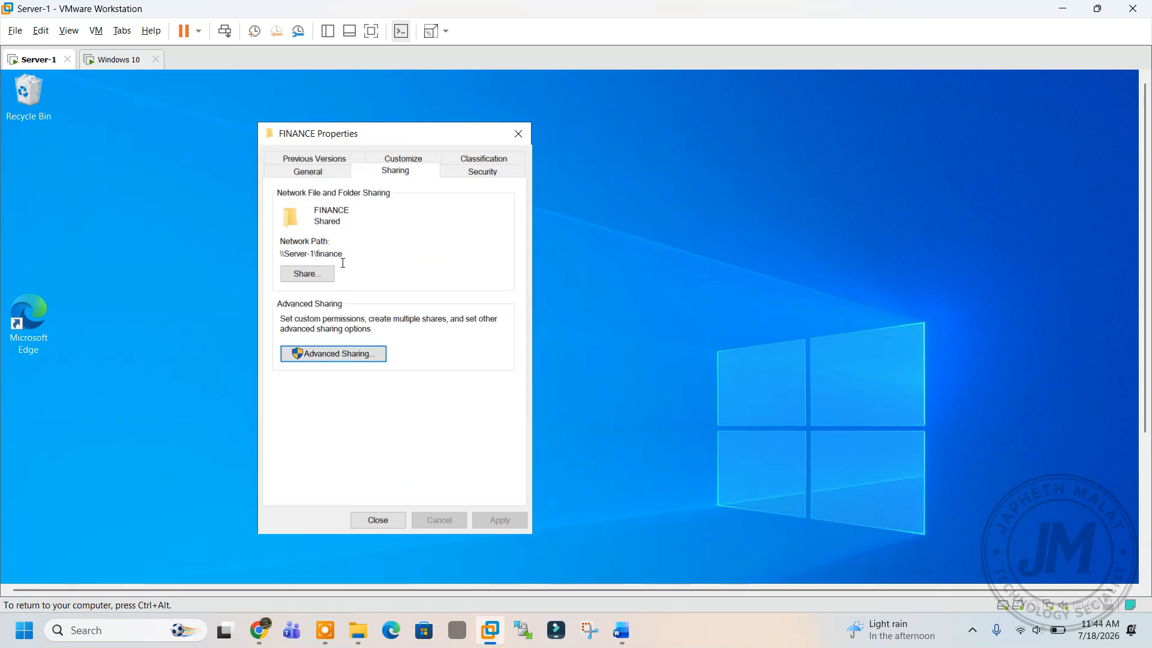
left_click_drag(347, 253, 270, 252)
right_click(293, 252)
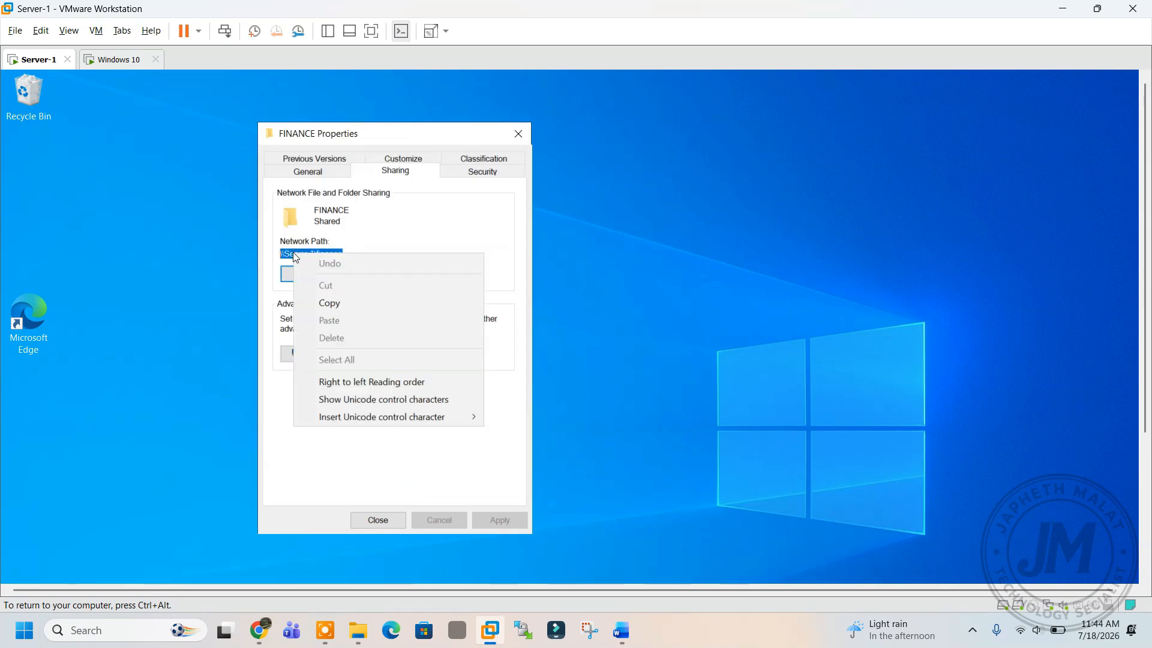
left_click(347, 304)
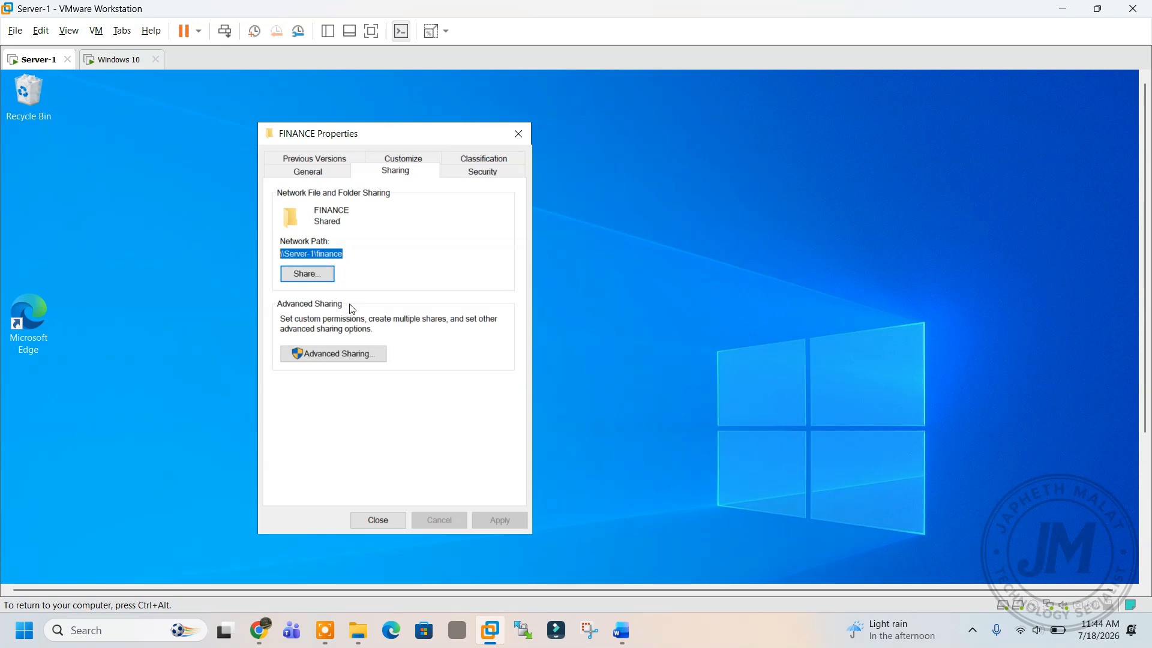
left_click(383, 520)
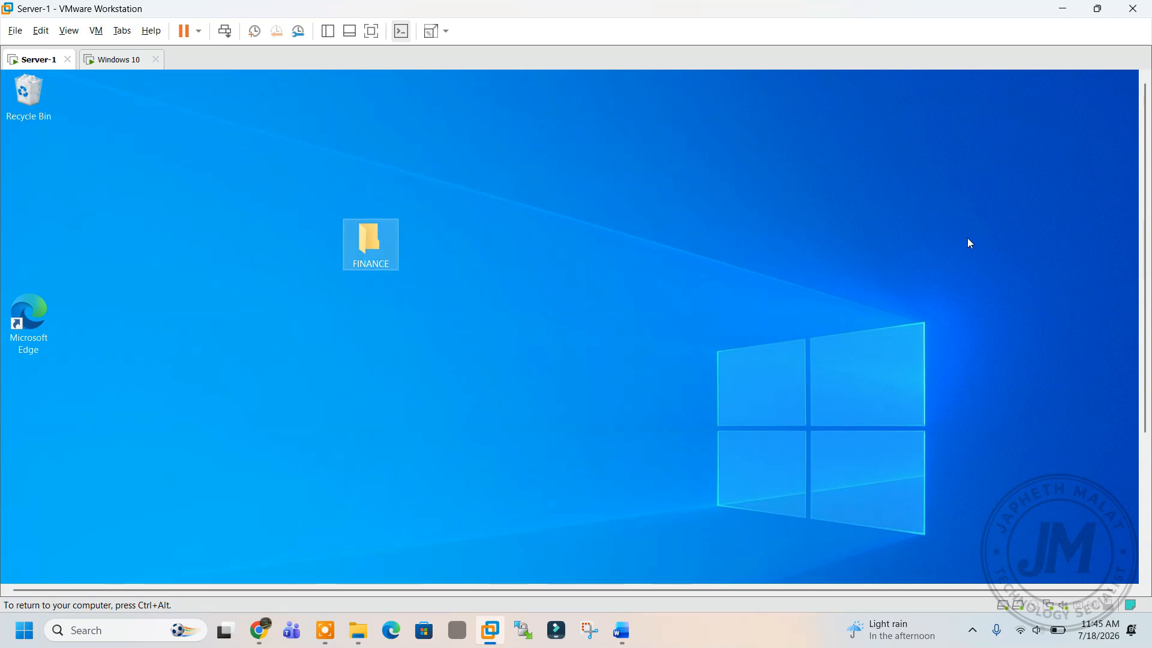
Reopen Server Manager on Server-1 and dismiss the Windows Admin Center notice.
left_click_drag(1145, 213, 1138, 363)
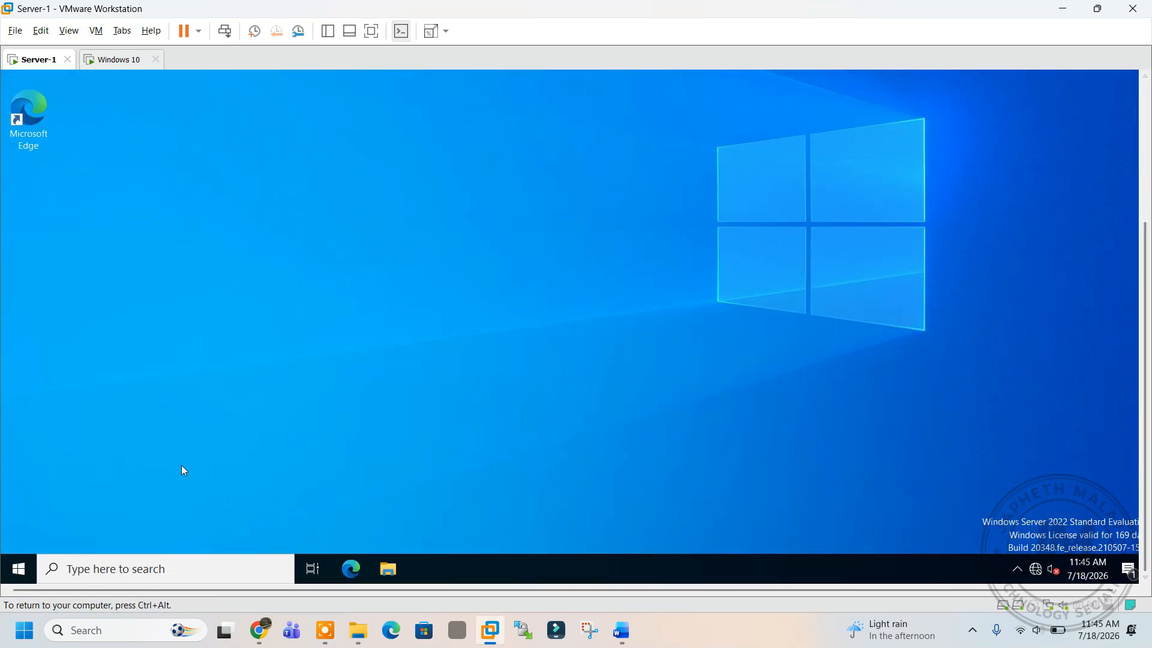
left_click(18, 569)
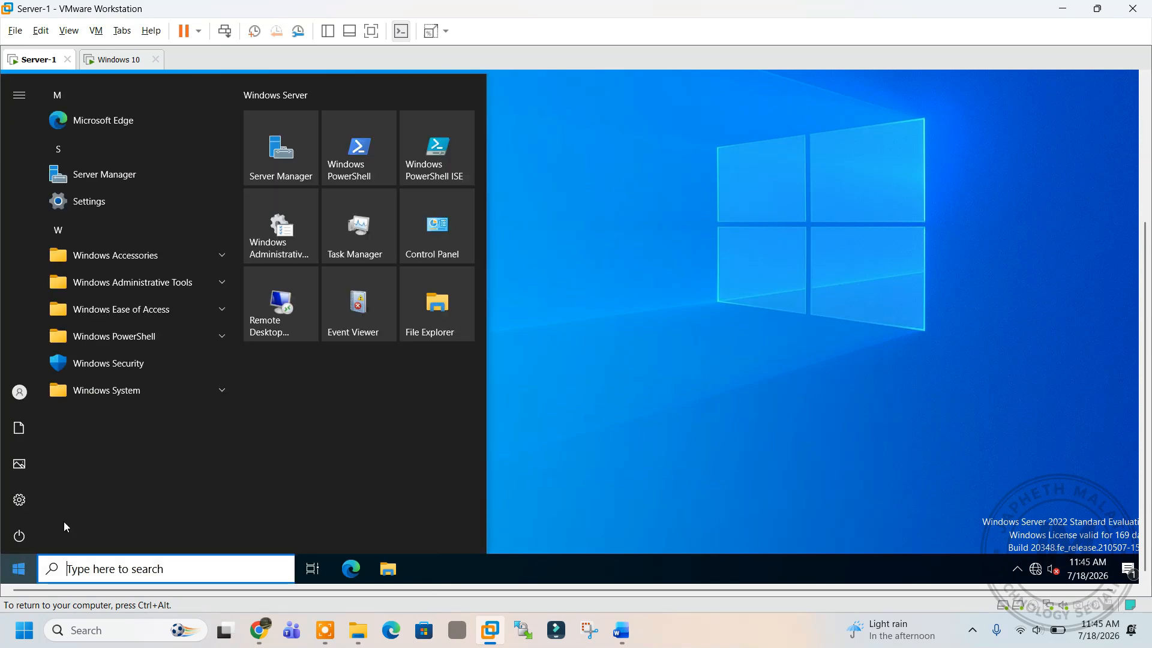
left_click(280, 155)
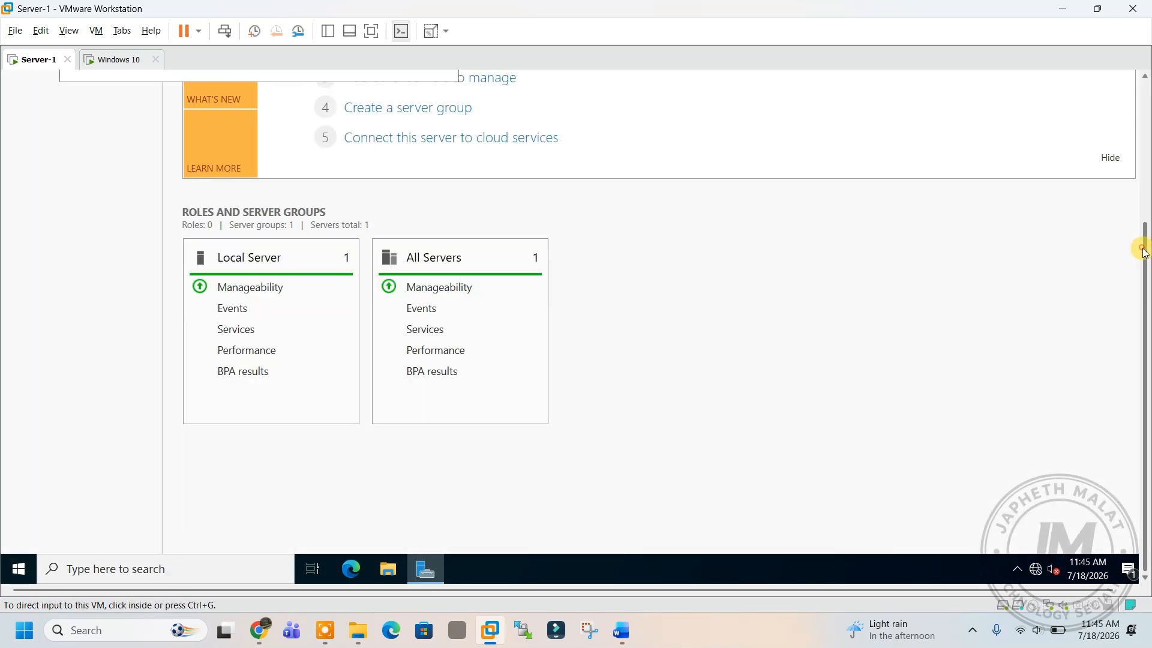
left_click_drag(1142, 244, 1144, 93)
left_click(446, 143)
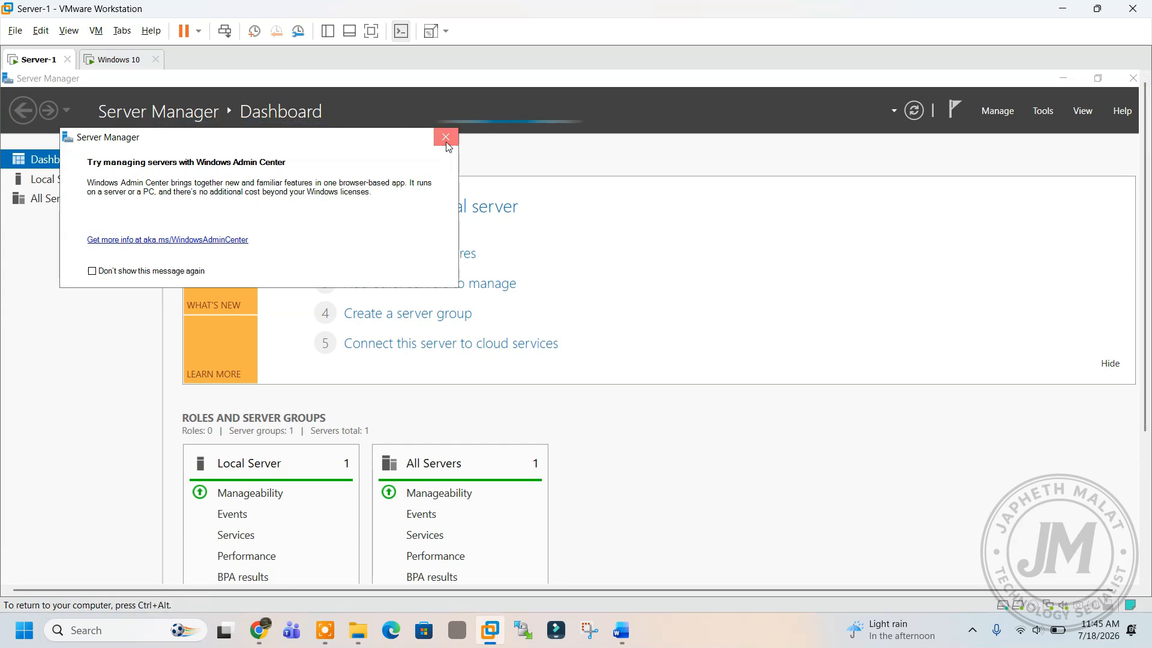
Launch Group Policy Management from the Tools menu, after briefly opening and closing ADUC.
left_click(1043, 112)
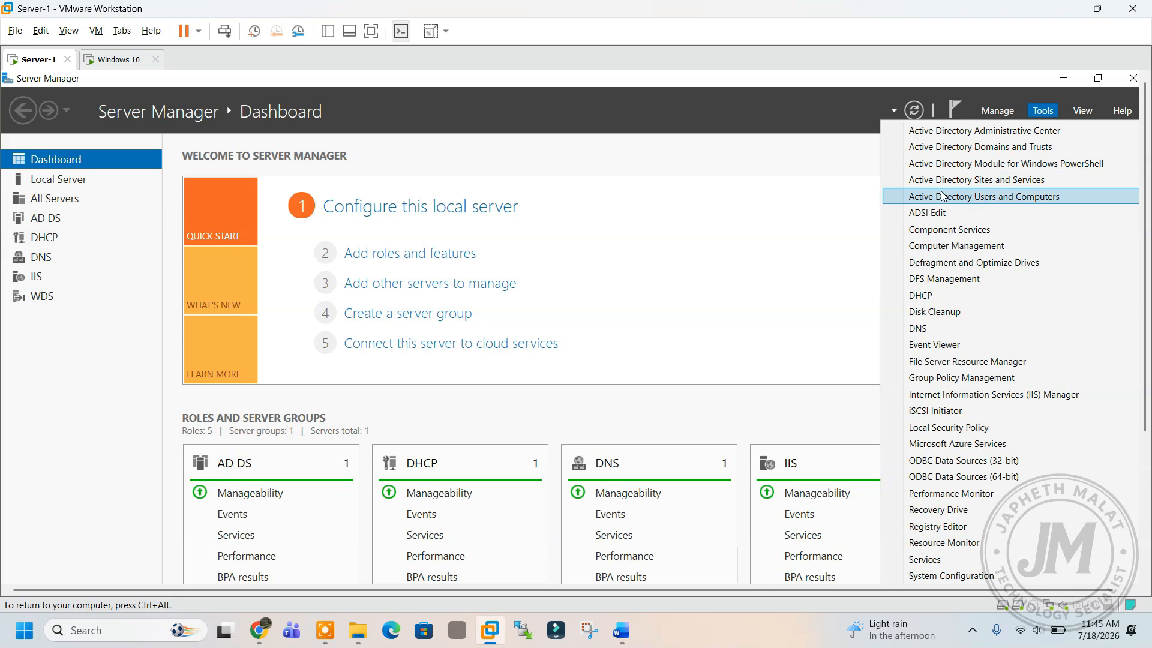
left_click(941, 196)
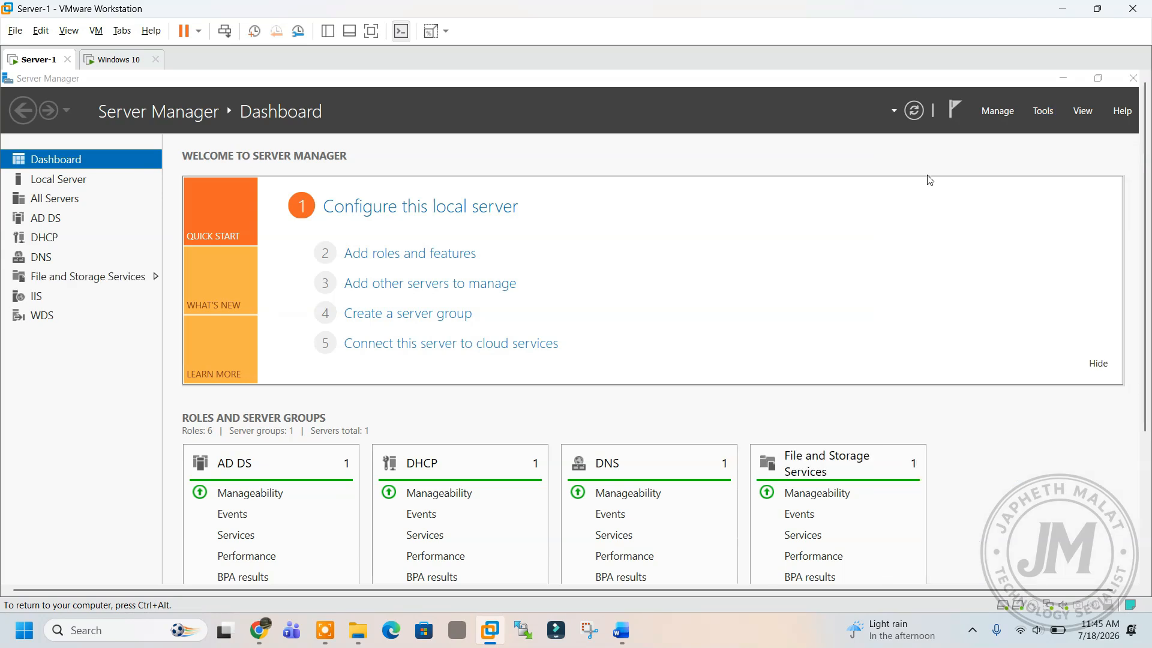
left_click(1126, 78)
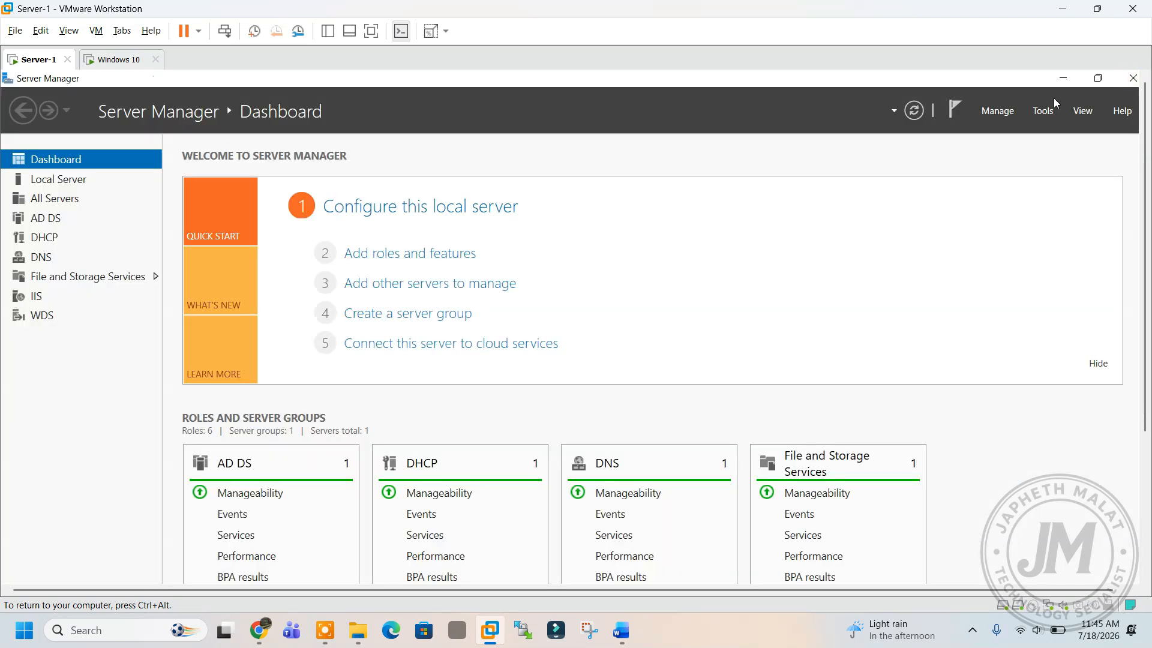
left_click(1042, 110)
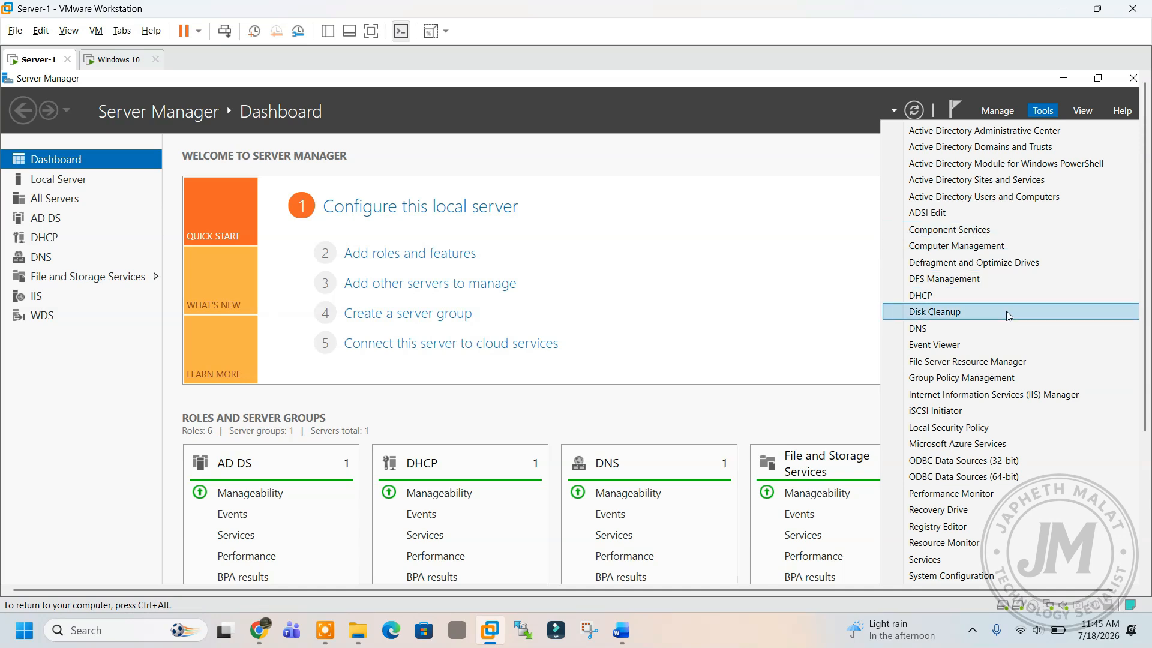
left_click(969, 378)
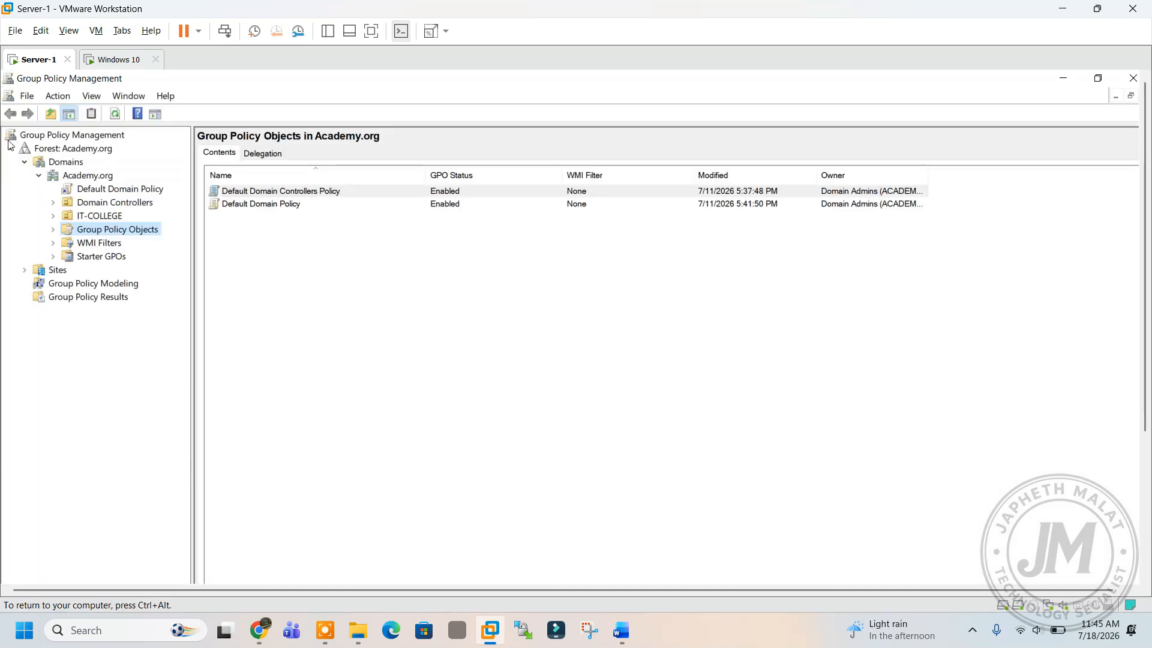
Expand Forest > Domains > Academy.org and bring up the IT-COLLEGE OU's context menu.
left_click(24, 161)
left_click(10, 148)
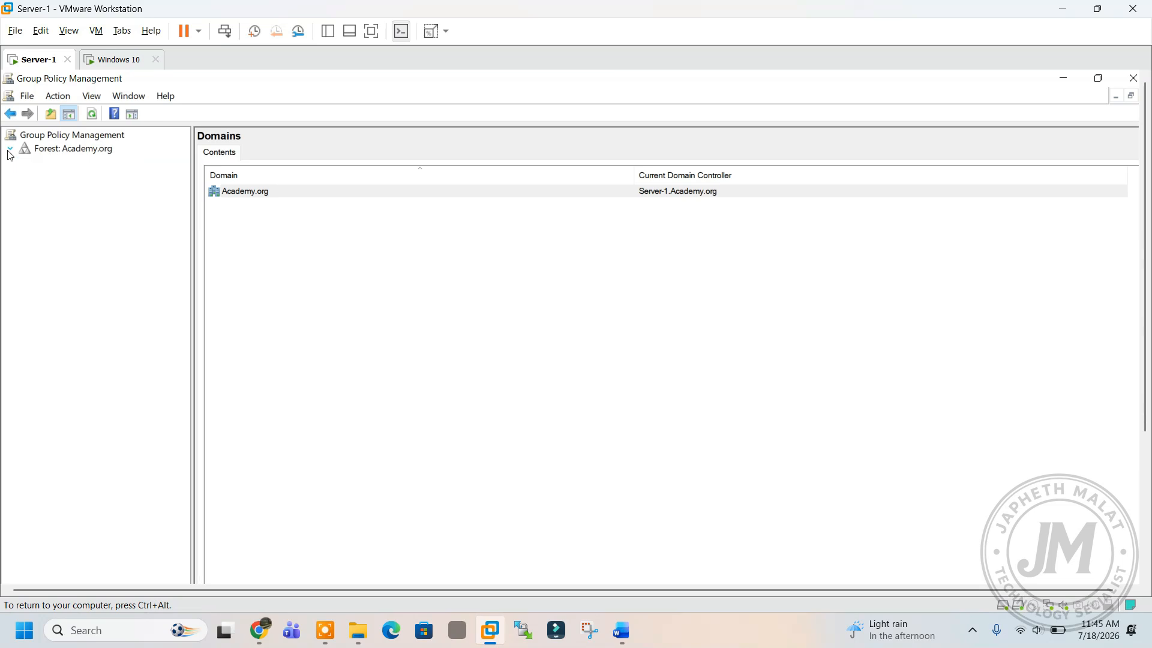
left_click(10, 148)
left_click(24, 162)
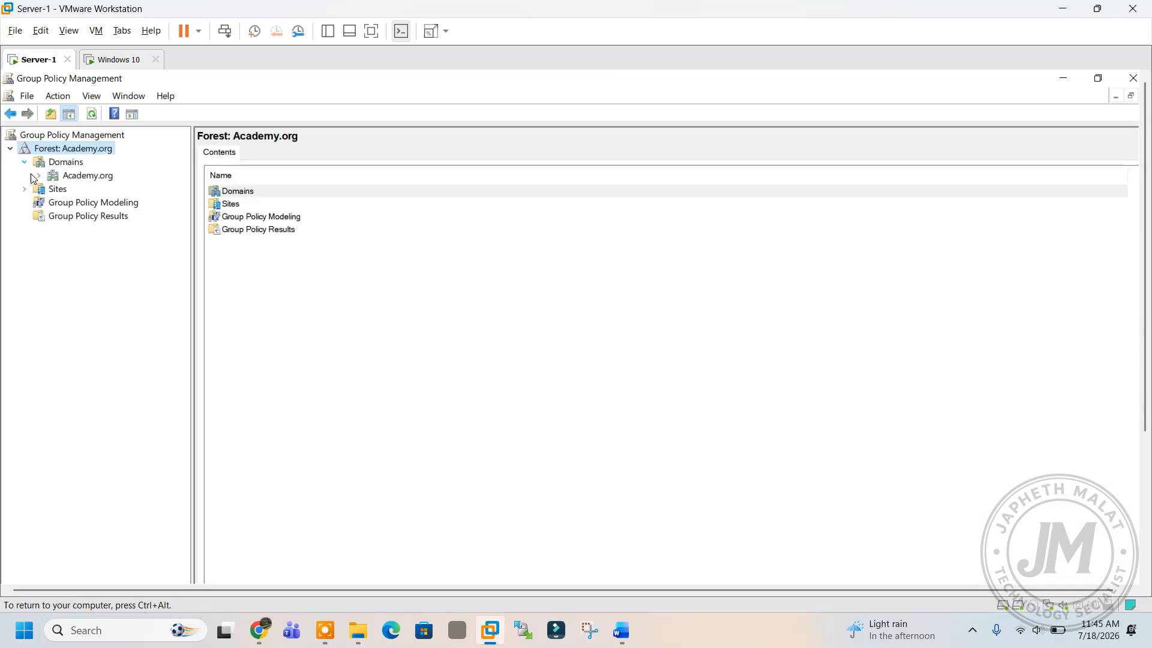
left_click(39, 176)
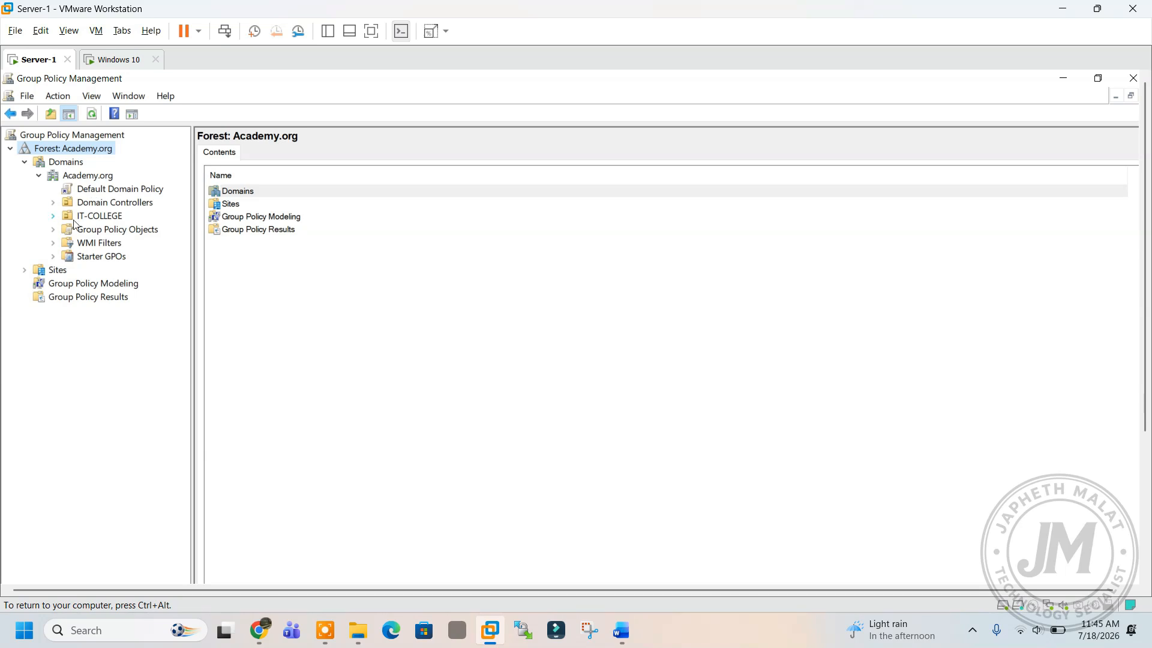
left_click(94, 217)
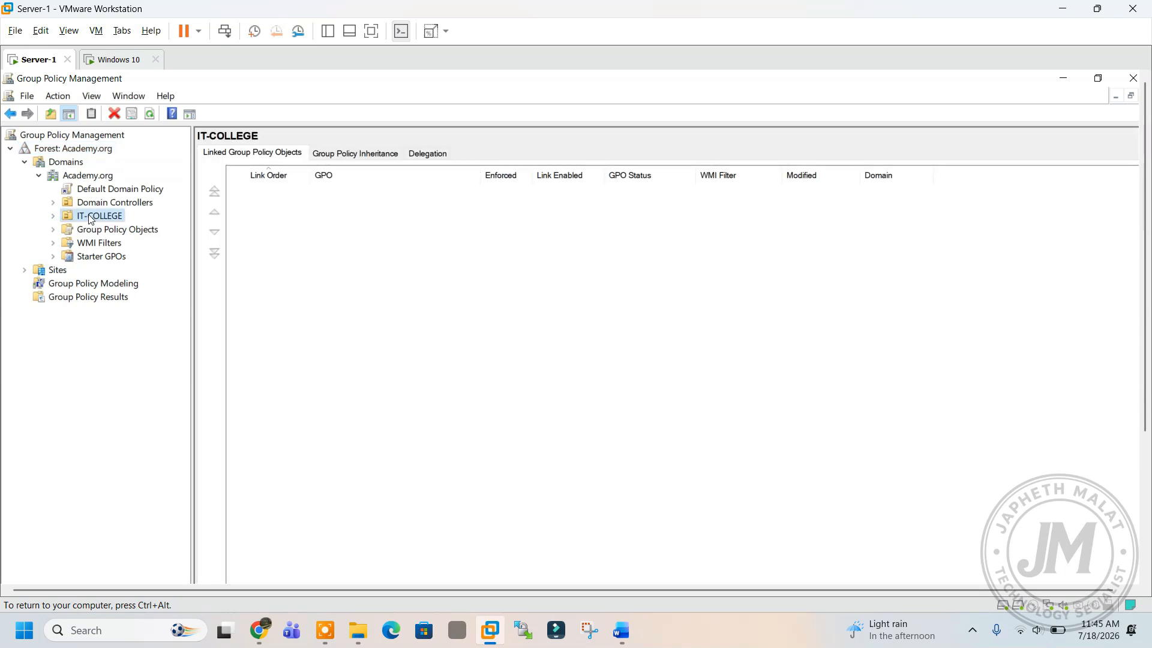
right_click(93, 218)
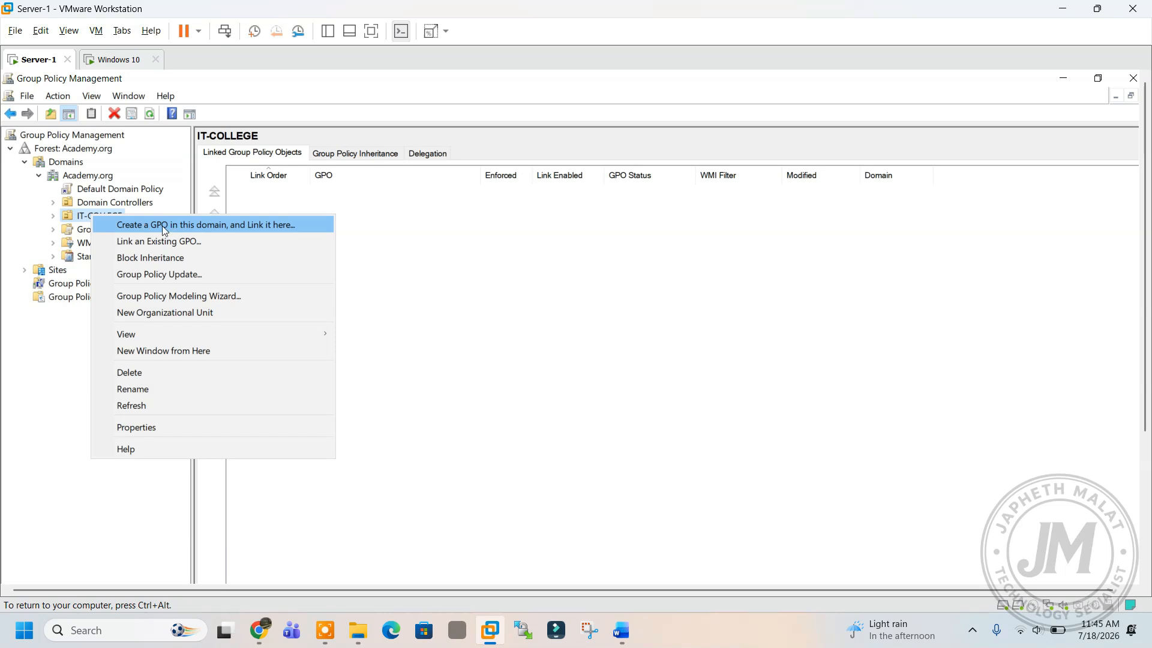
Create a GPO named drive linked to the IT-COLLEGE OU.
left_click(193, 226)
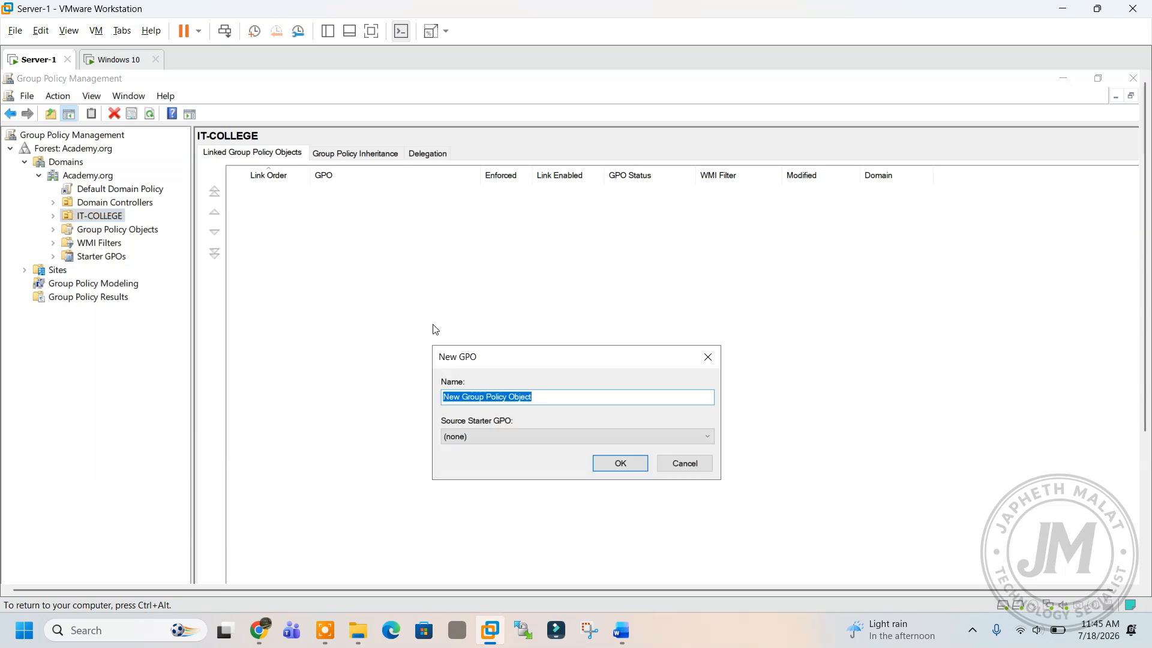
type("drive")
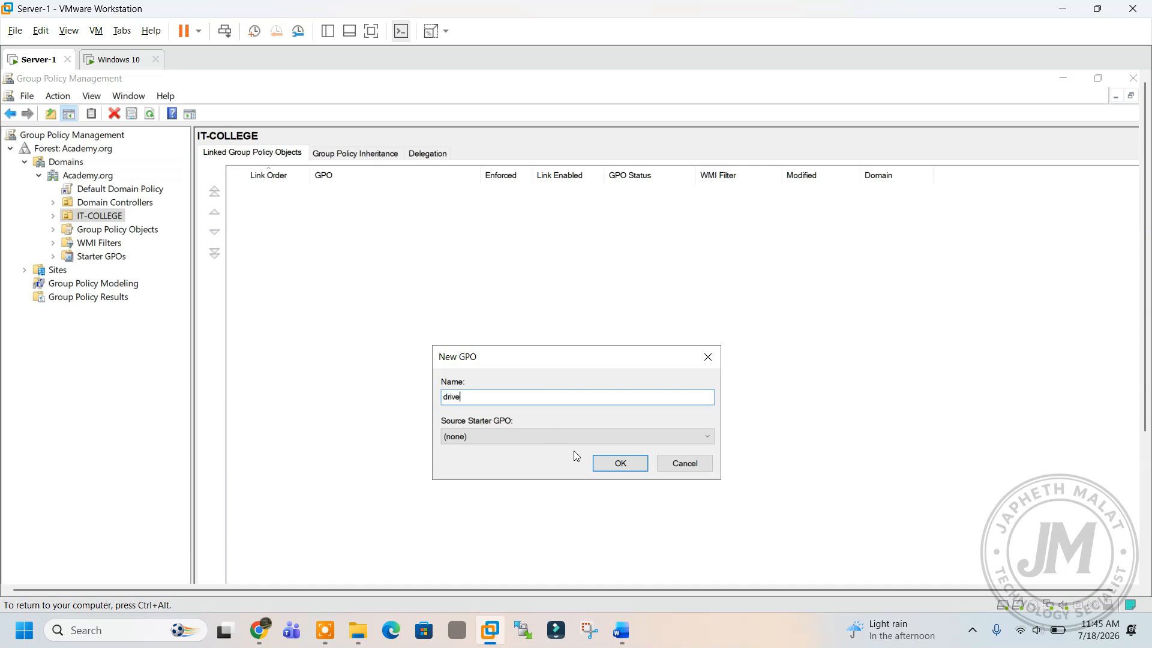
left_click(601, 466)
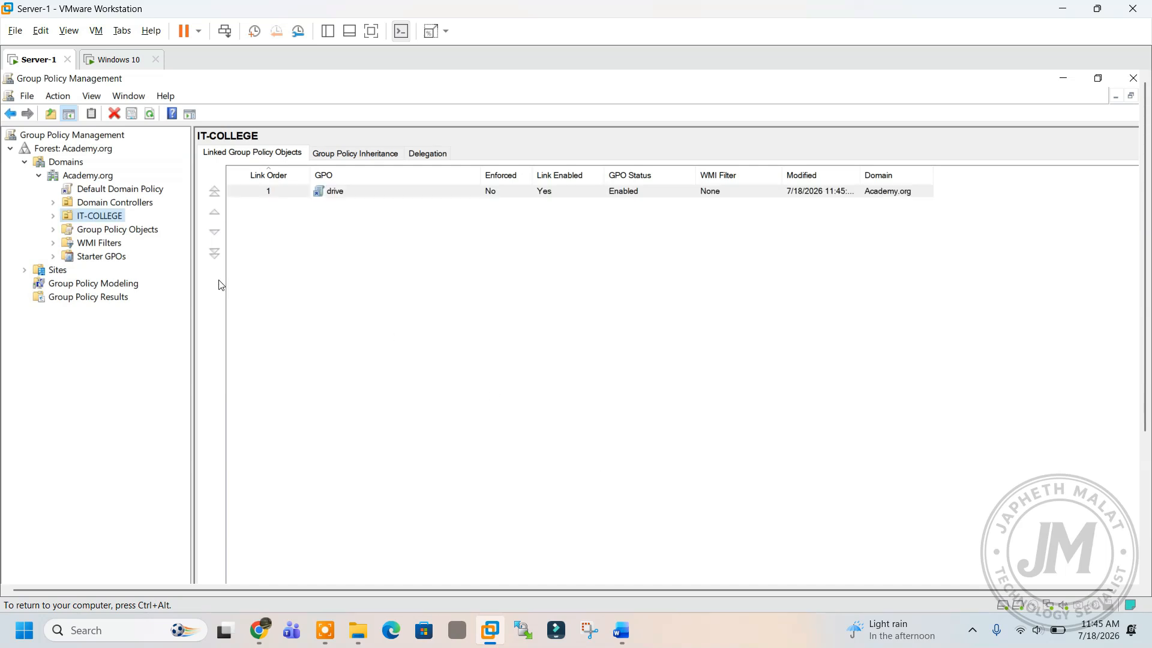
Expand IT-COLLEGE to see the drive link and select the FINANCE OU.
left_click(53, 215)
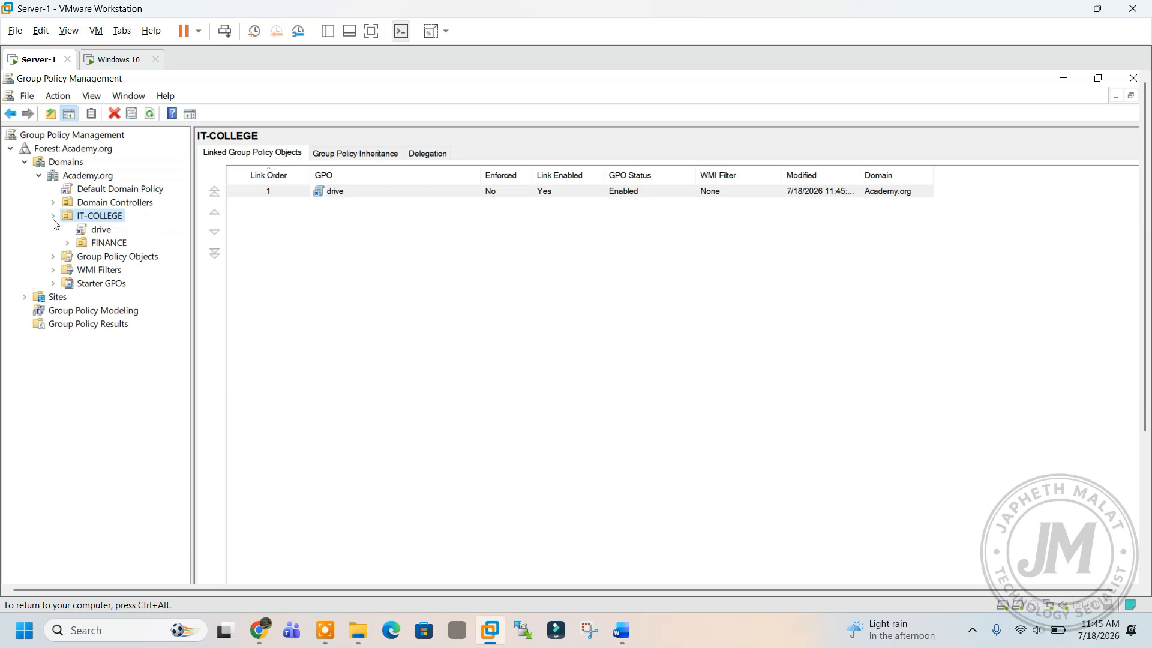
right_click(100, 231)
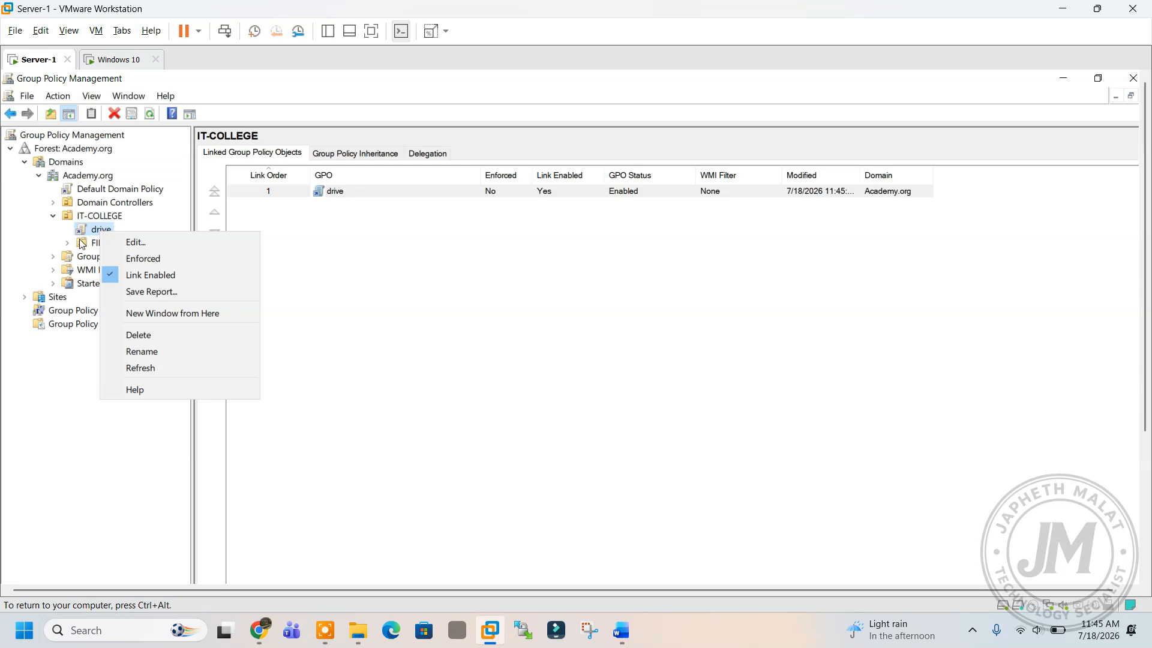
left_click(96, 216)
left_click(96, 216)
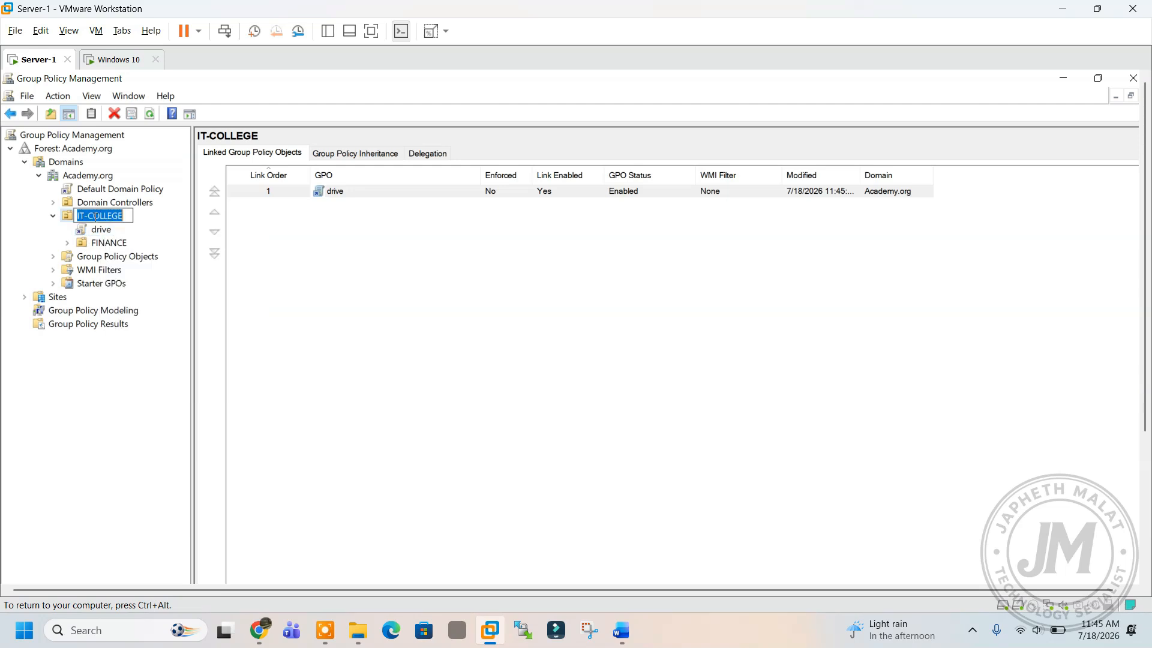
right_click(102, 243)
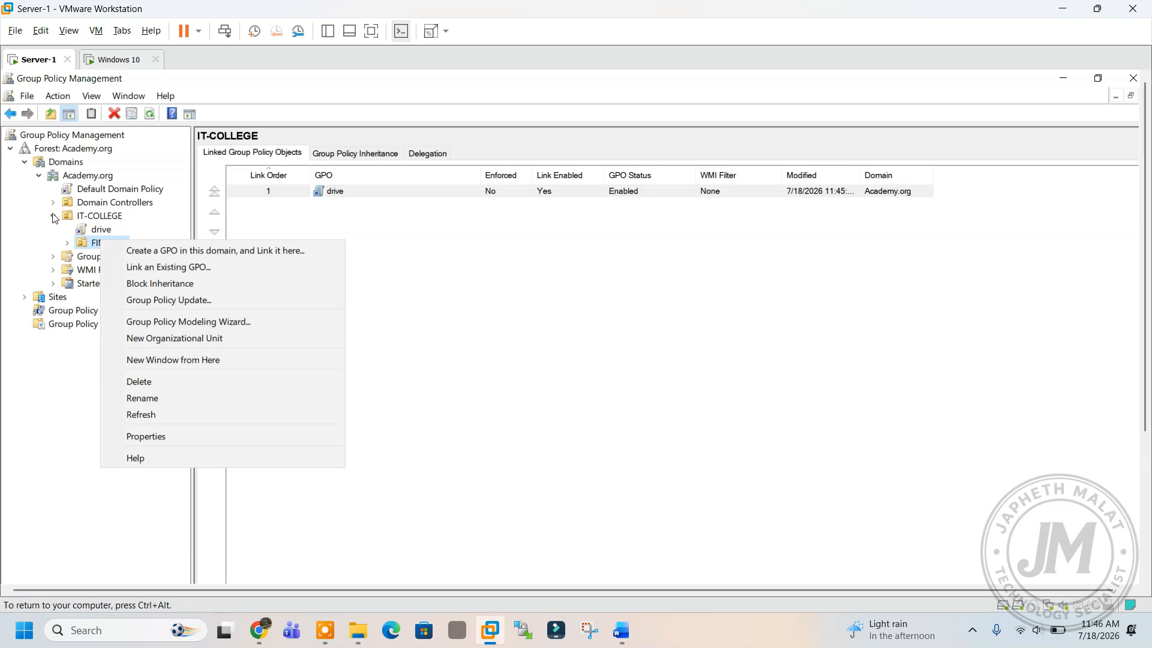
left_click(99, 247)
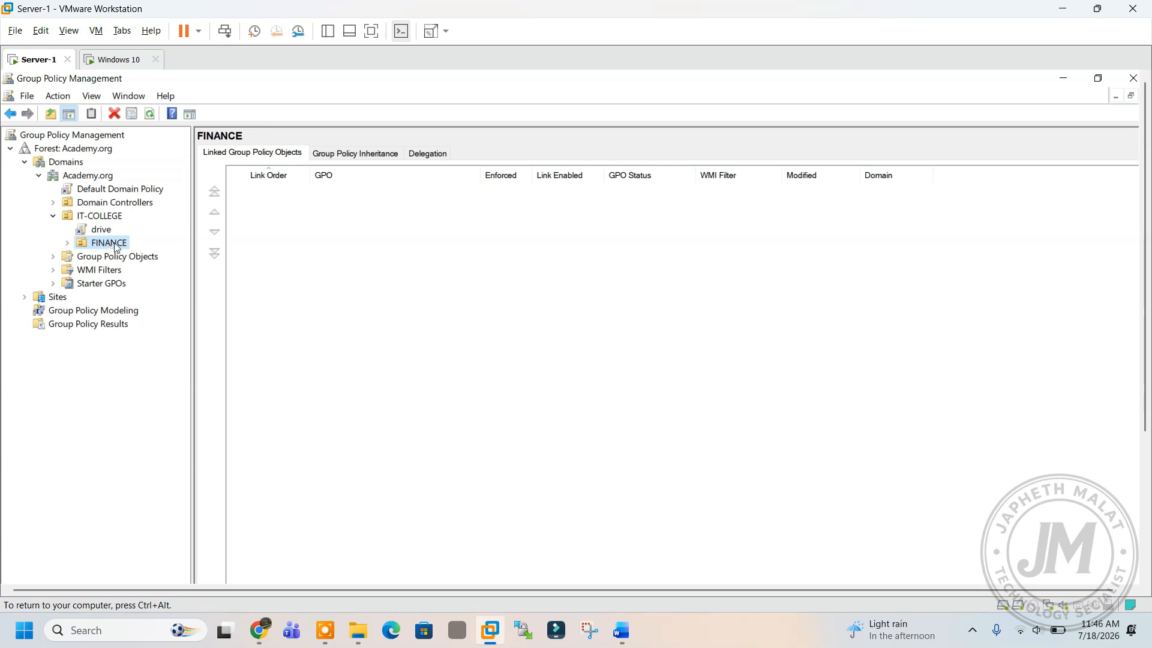
Link the existing drive GPO to the FINANCE OU, then open that link for editing.
right_click(109, 246)
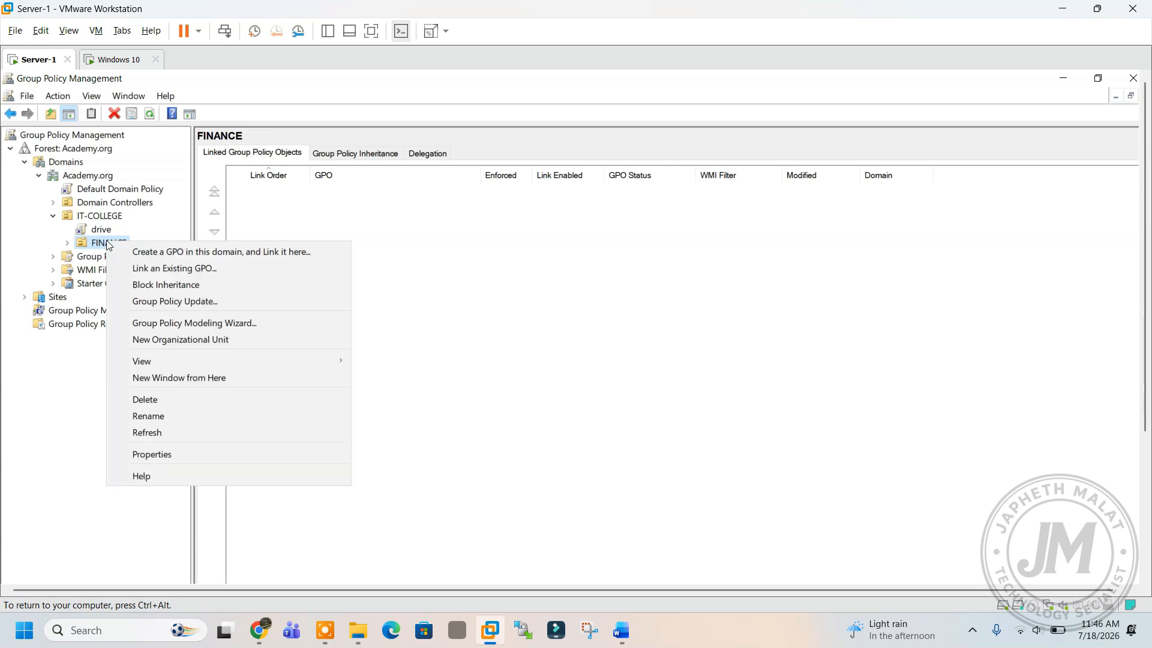
left_click(154, 269)
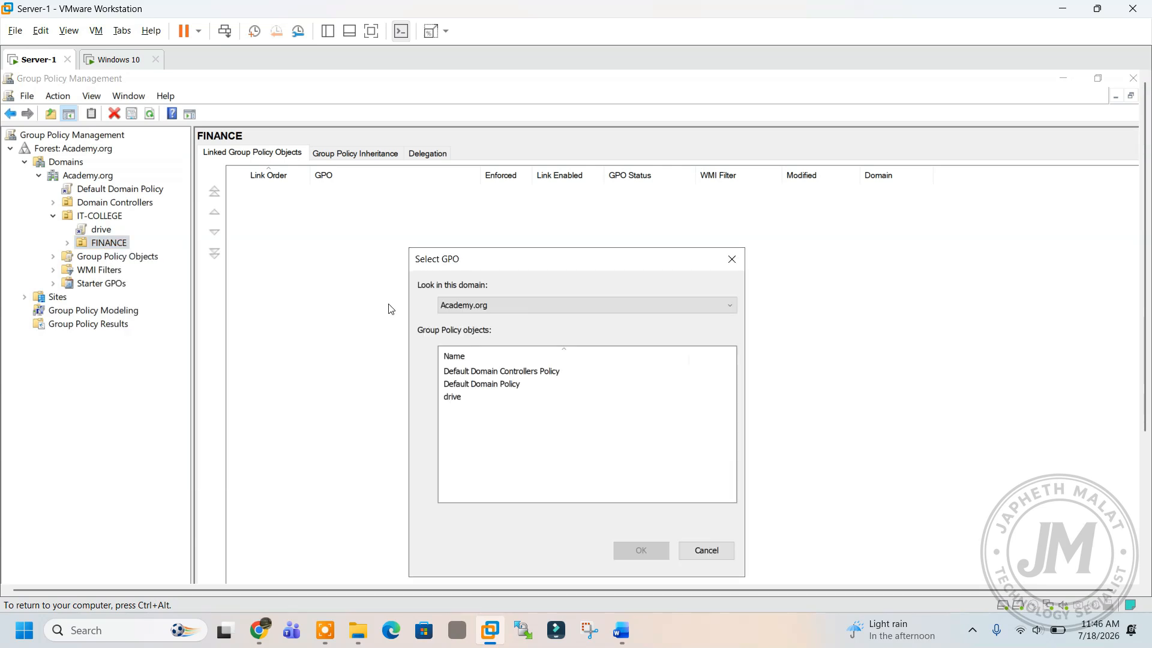
left_click(455, 399)
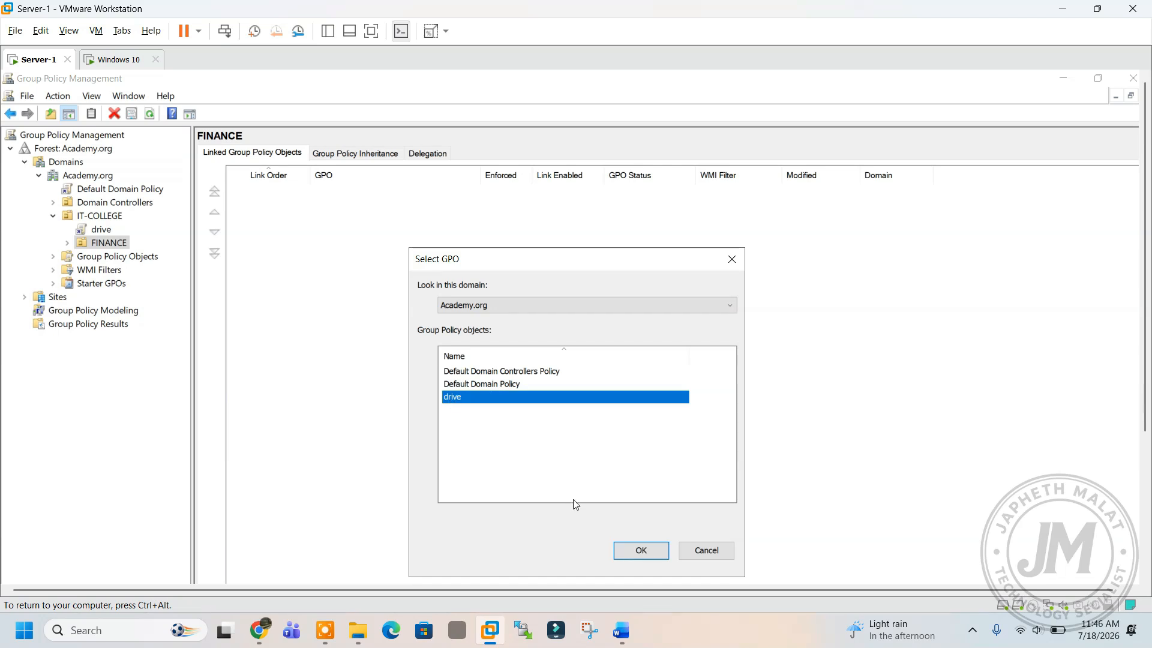
left_click(641, 551)
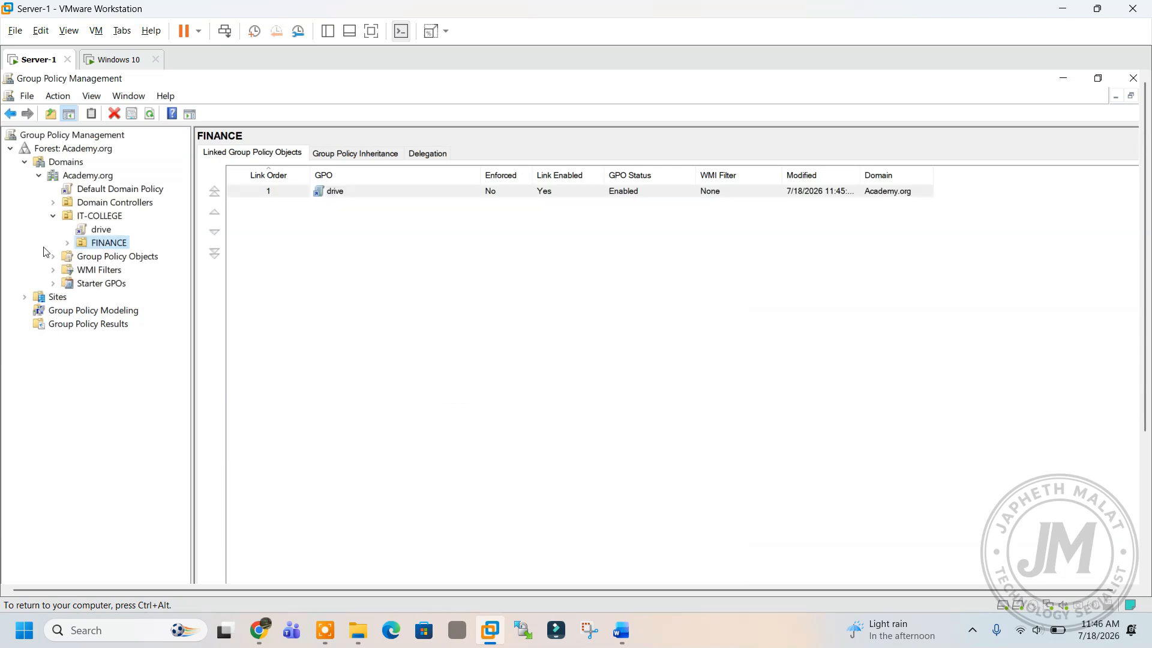
left_click(67, 243)
right_click(103, 257)
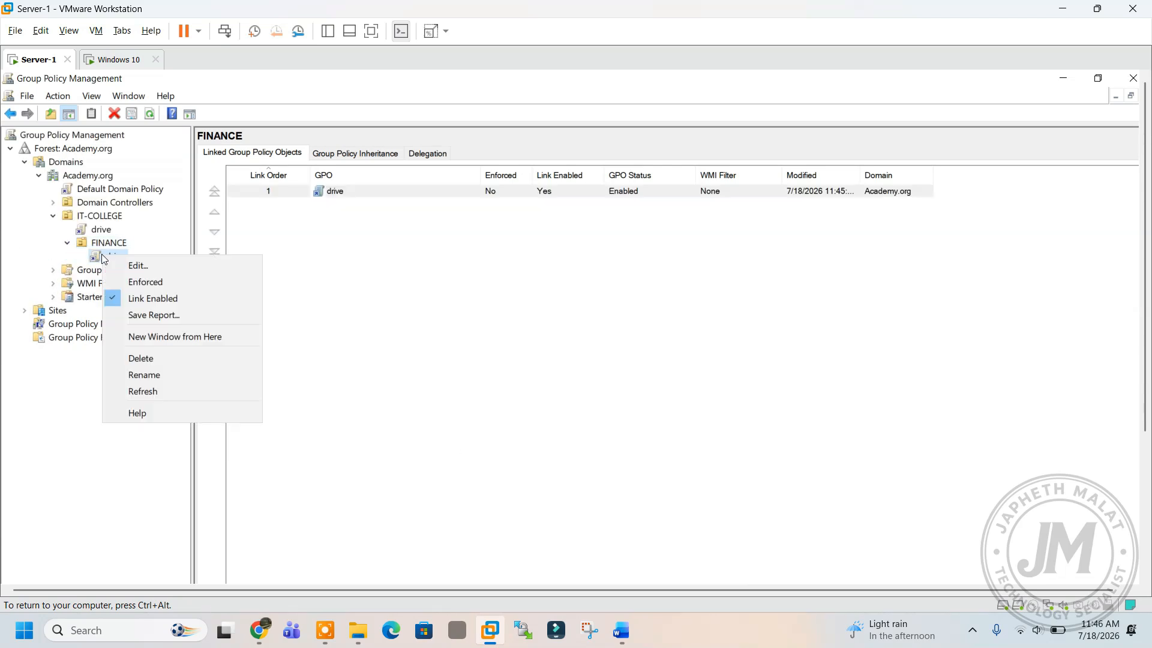
left_click(160, 270)
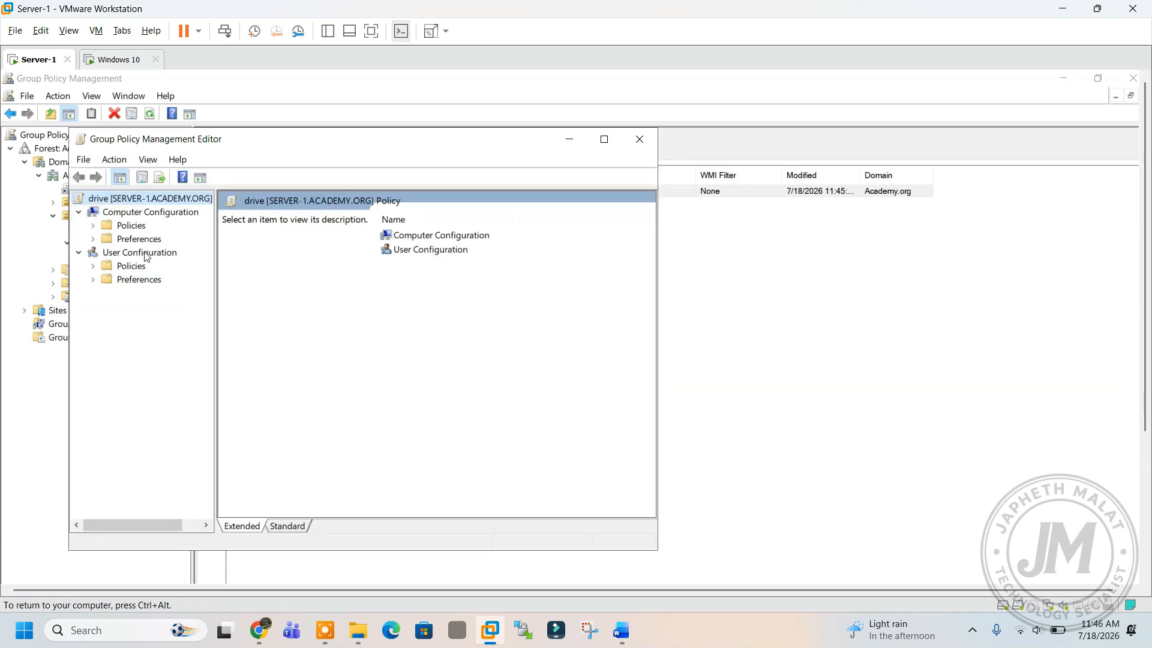
Add a new Mapped Drive under User Configuration > Preferences > Windows Settings > Drive Maps.
left_click_drag(163, 141, 264, 144)
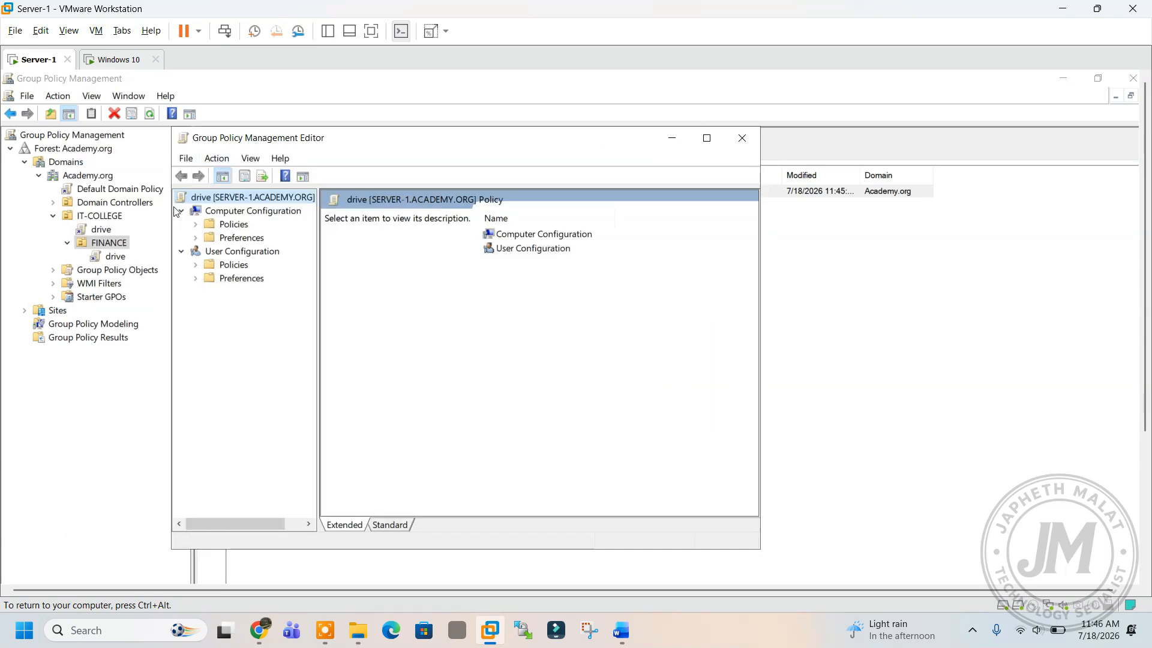
left_click(195, 279)
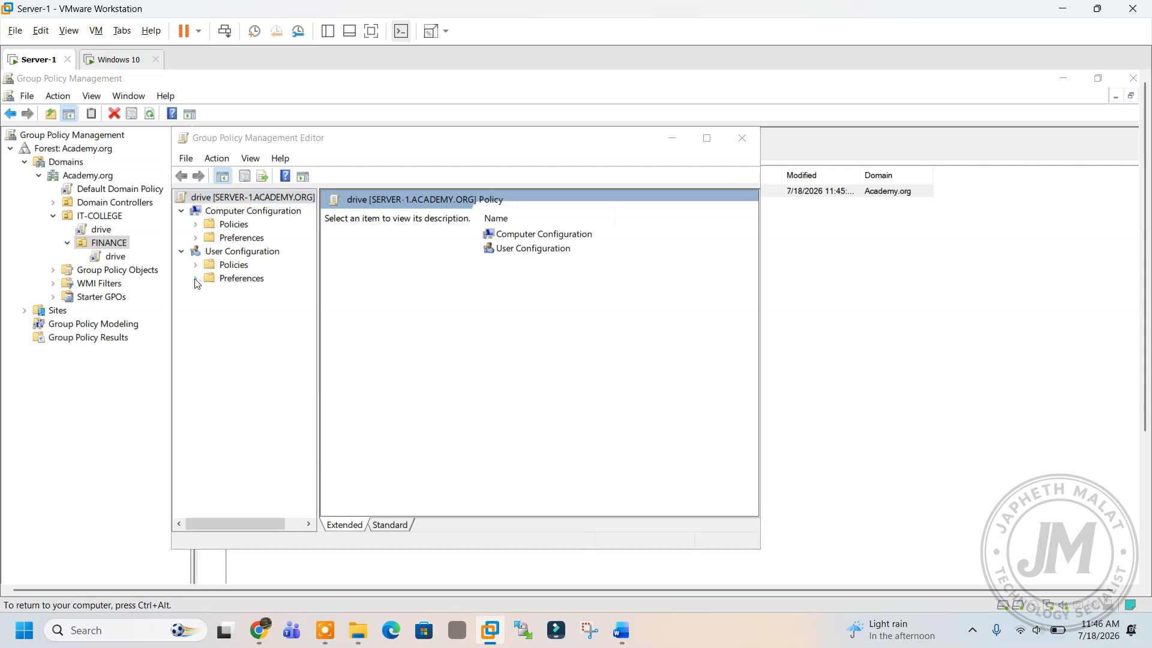
left_click(210, 292)
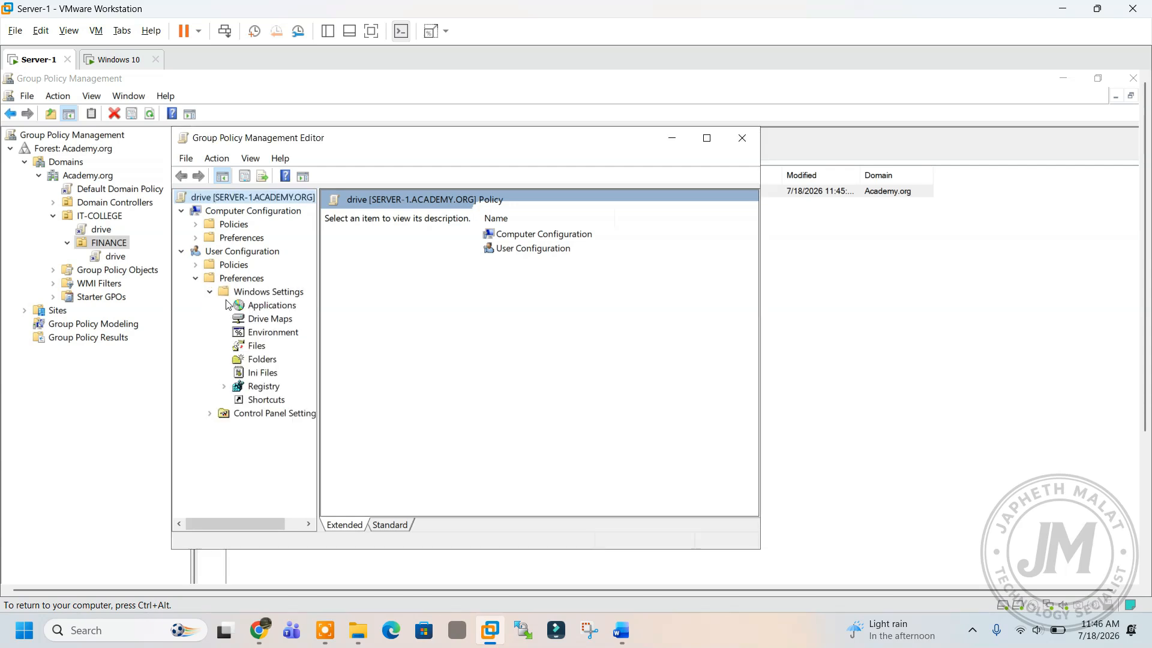
right_click(261, 324)
mouse_move(333, 329)
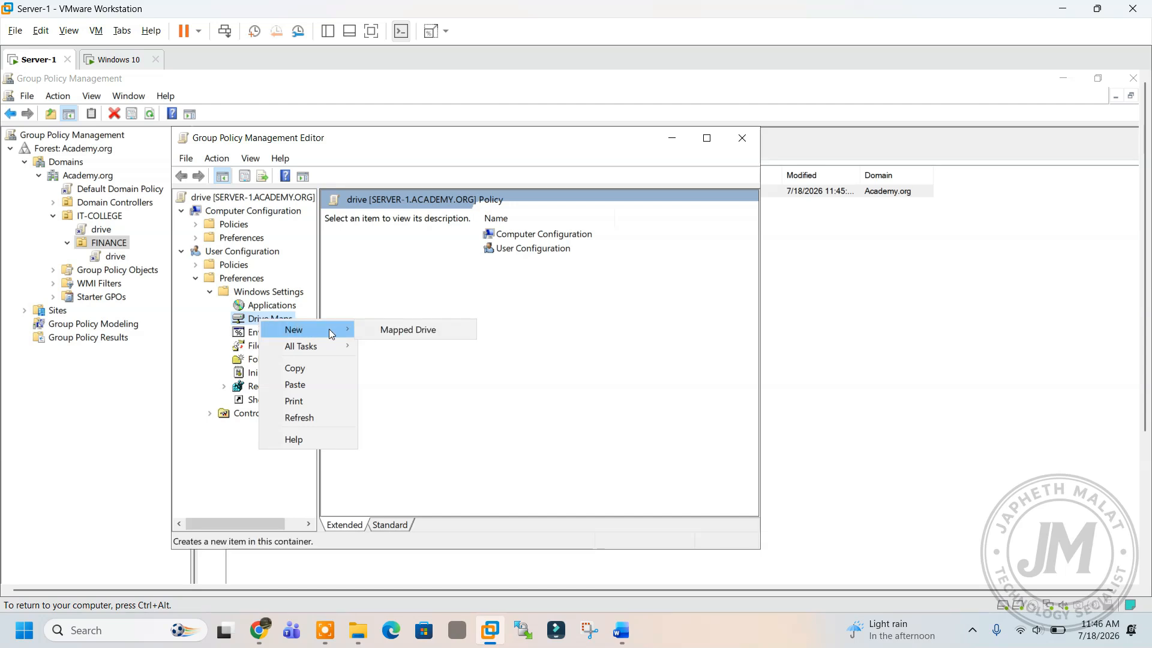
left_click(383, 330)
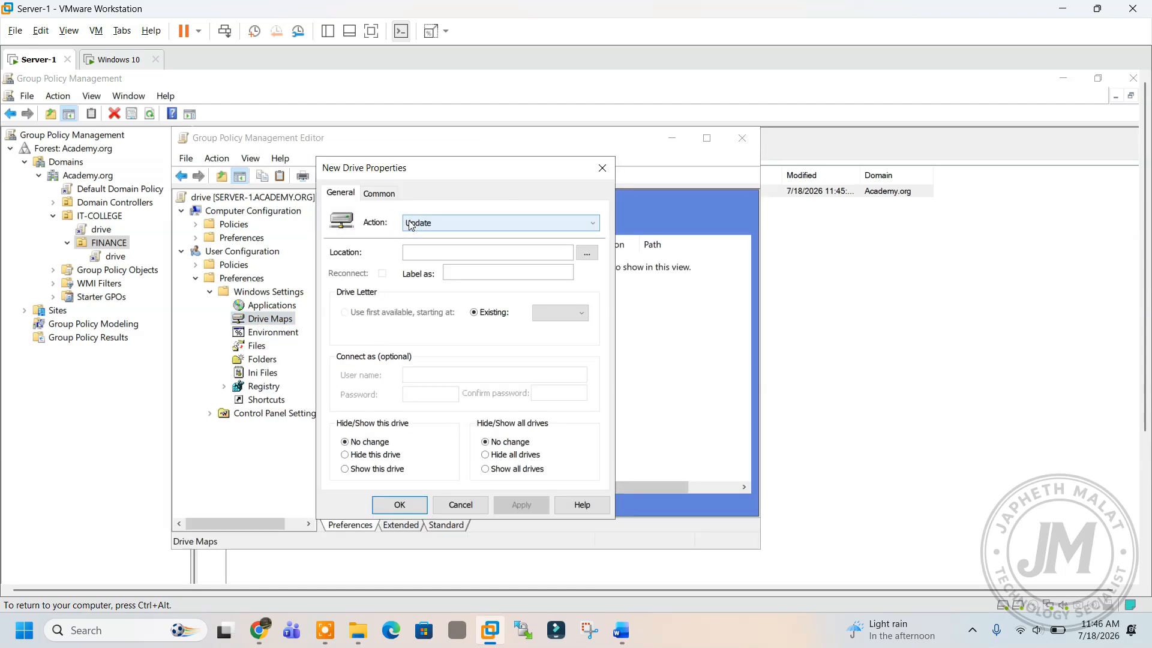
Set the mapping action to Create with location \\Server-1\finance.
left_click(411, 225)
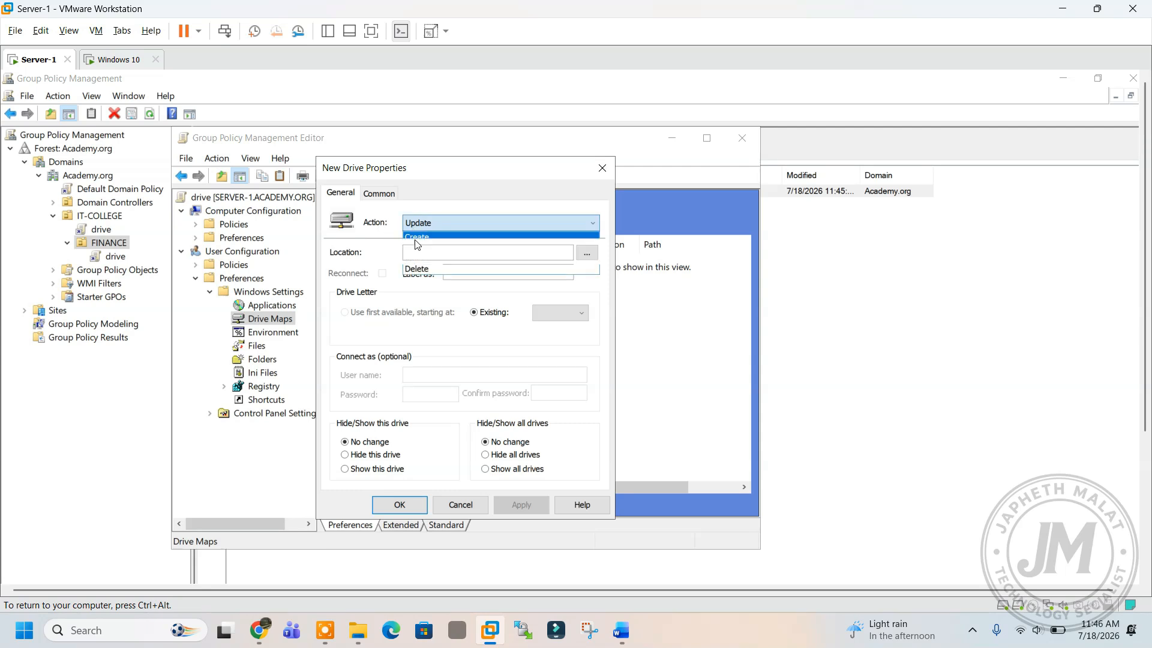
left_click(417, 240)
right_click(420, 259)
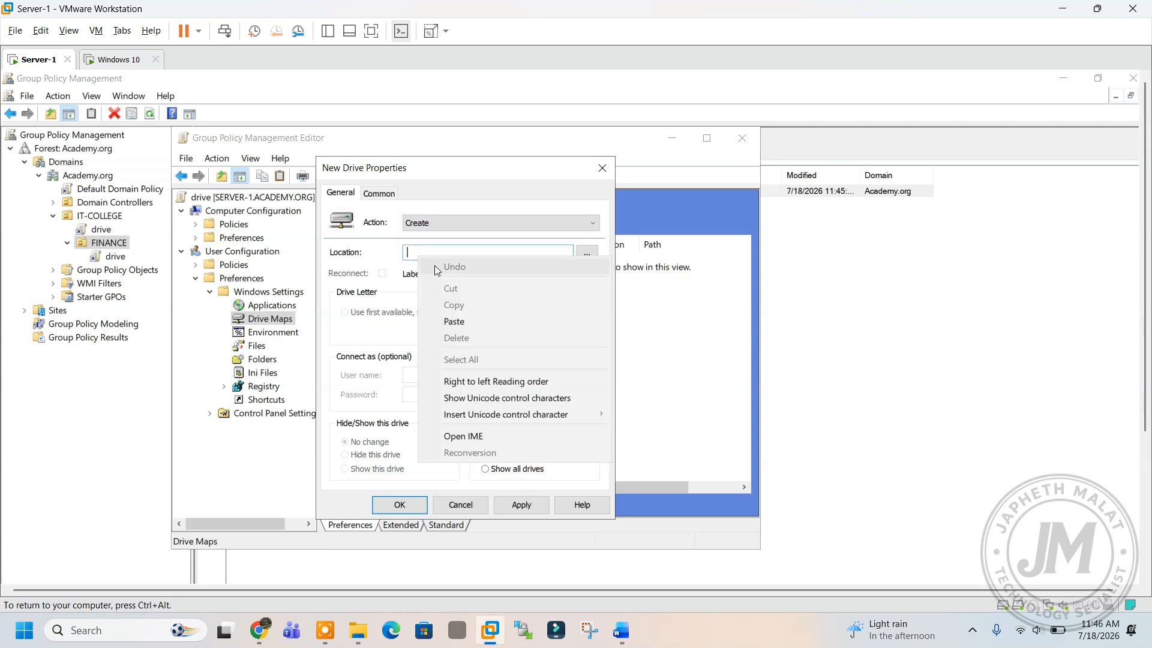
left_click(457, 319)
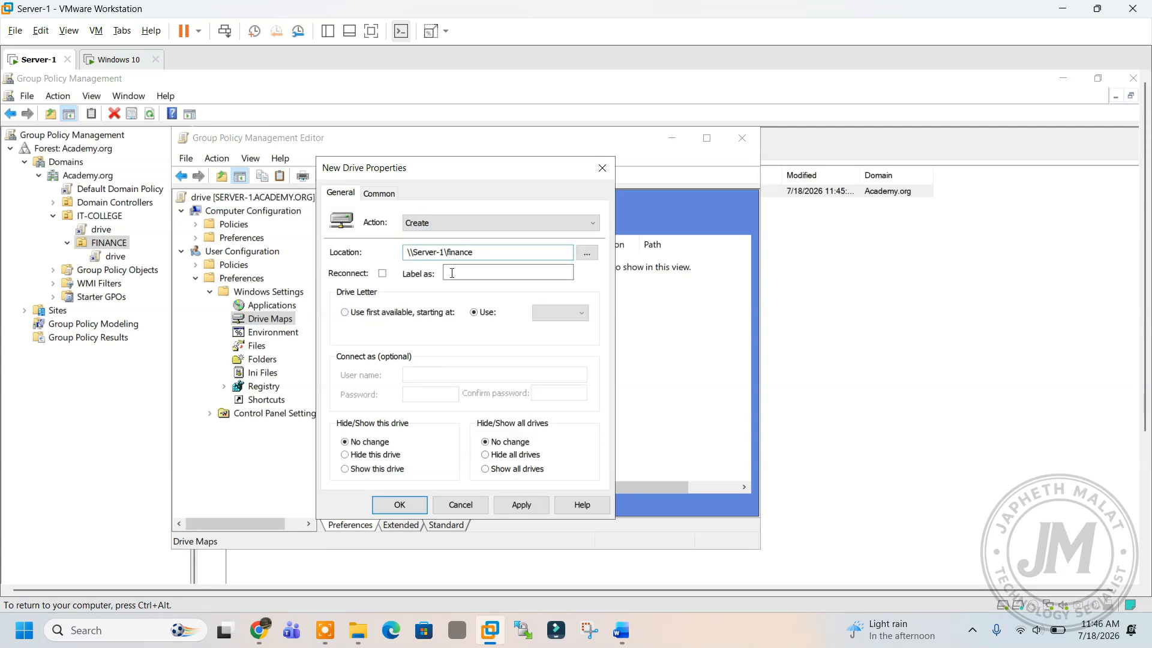
left_click_drag(478, 251, 415, 251)
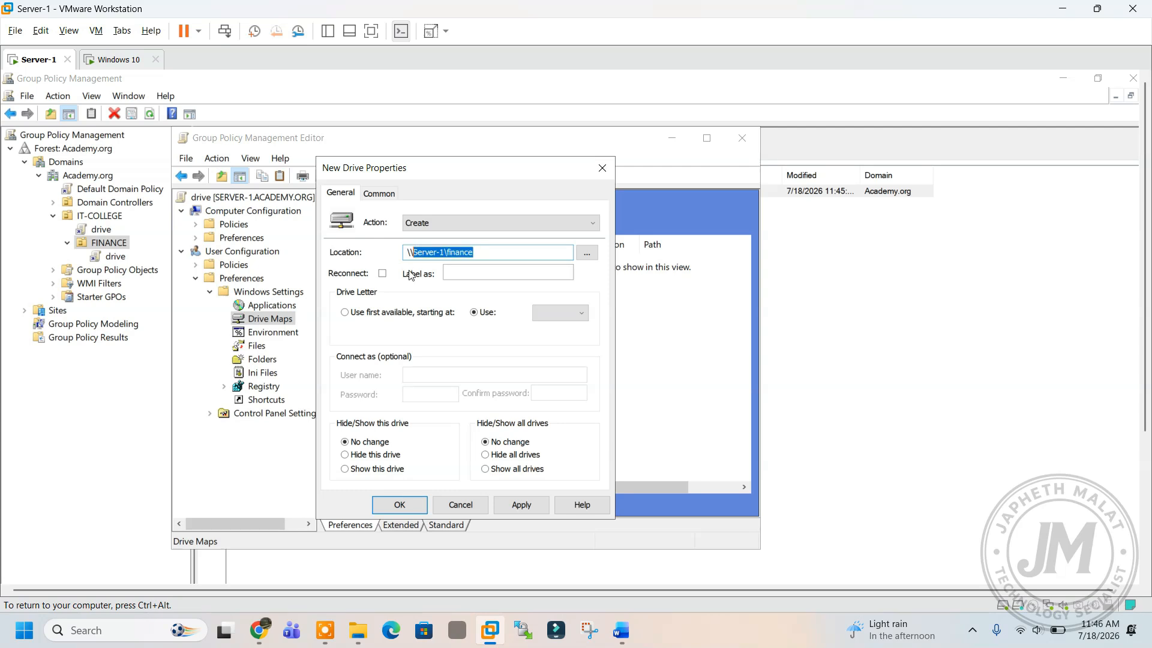
Enable Reconnect, assign drive letter D, show all drives, save, and close the editor.
left_click(384, 274)
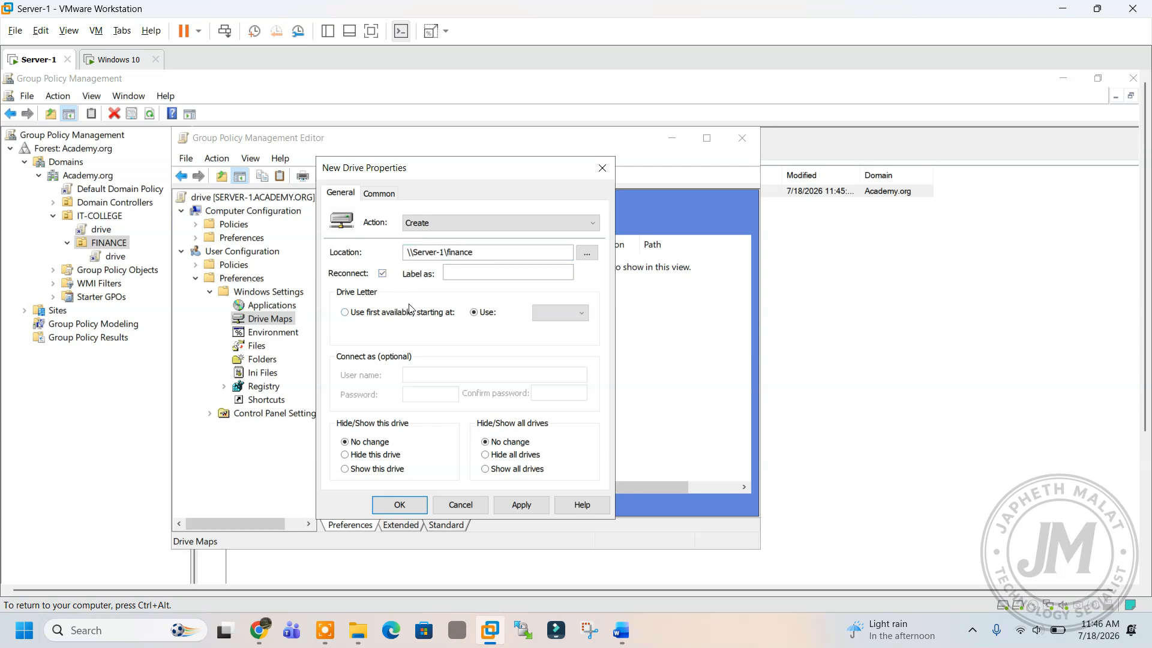
left_click(559, 312)
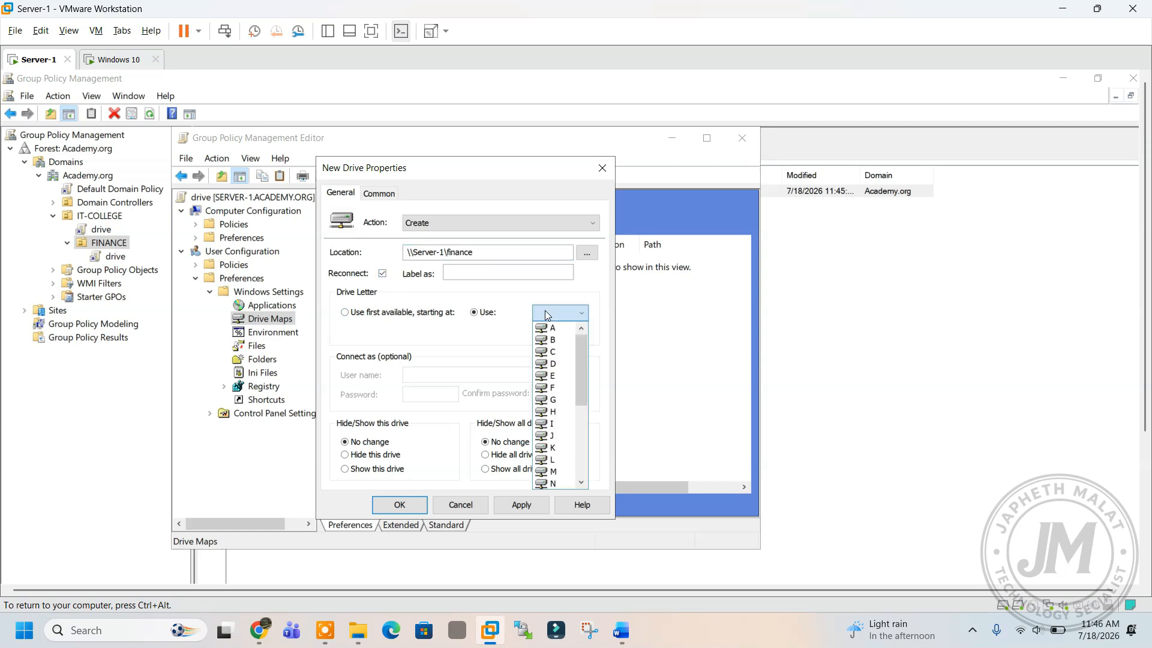
left_click(546, 360)
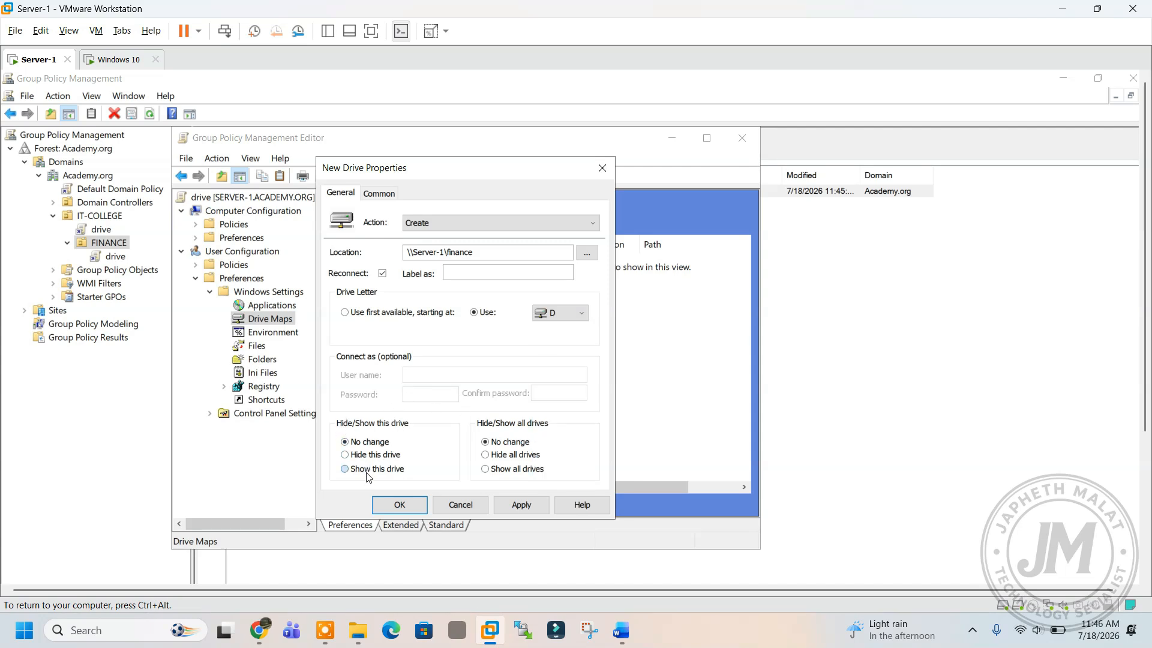
left_click(503, 469)
left_click(522, 505)
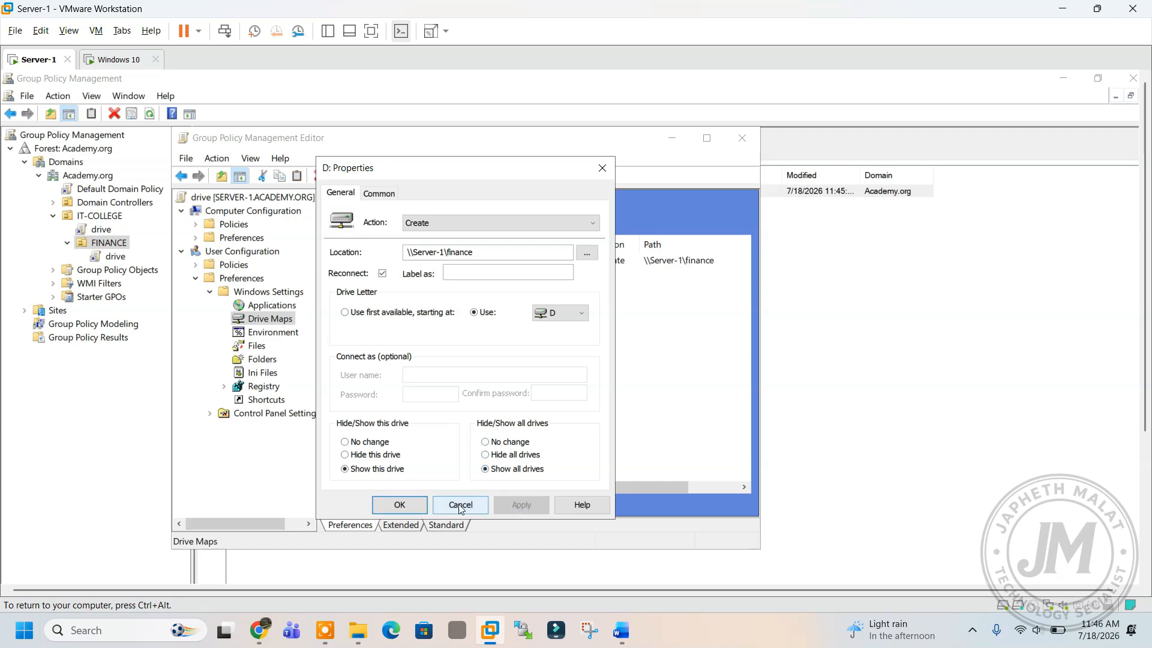
left_click(399, 505)
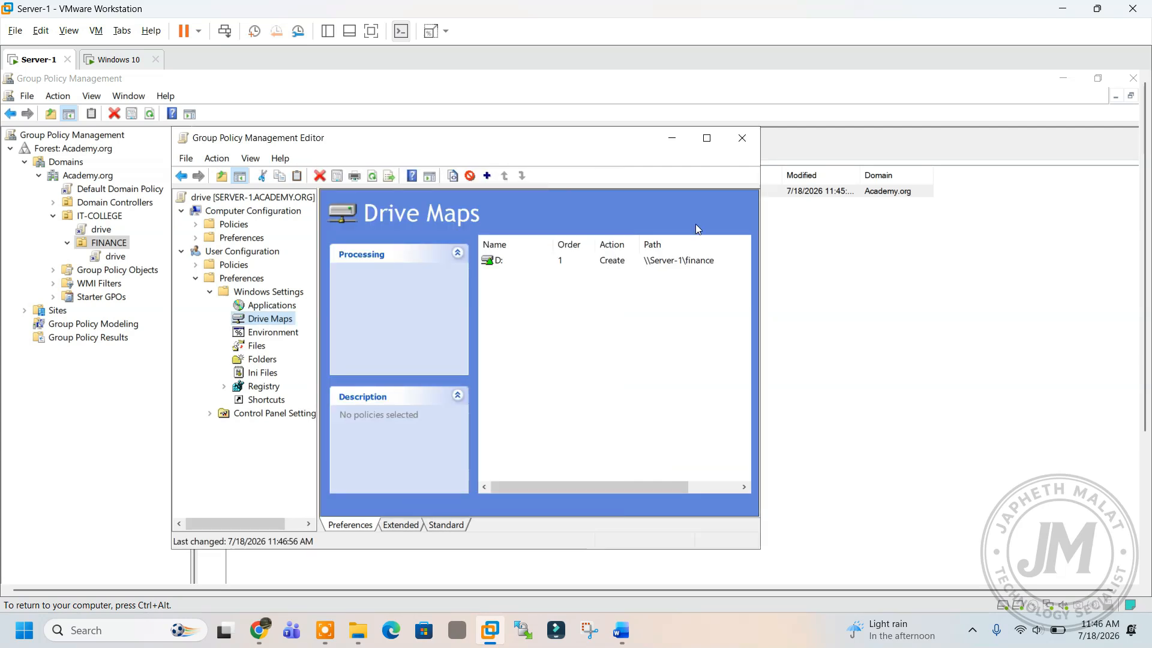
left_click(740, 139)
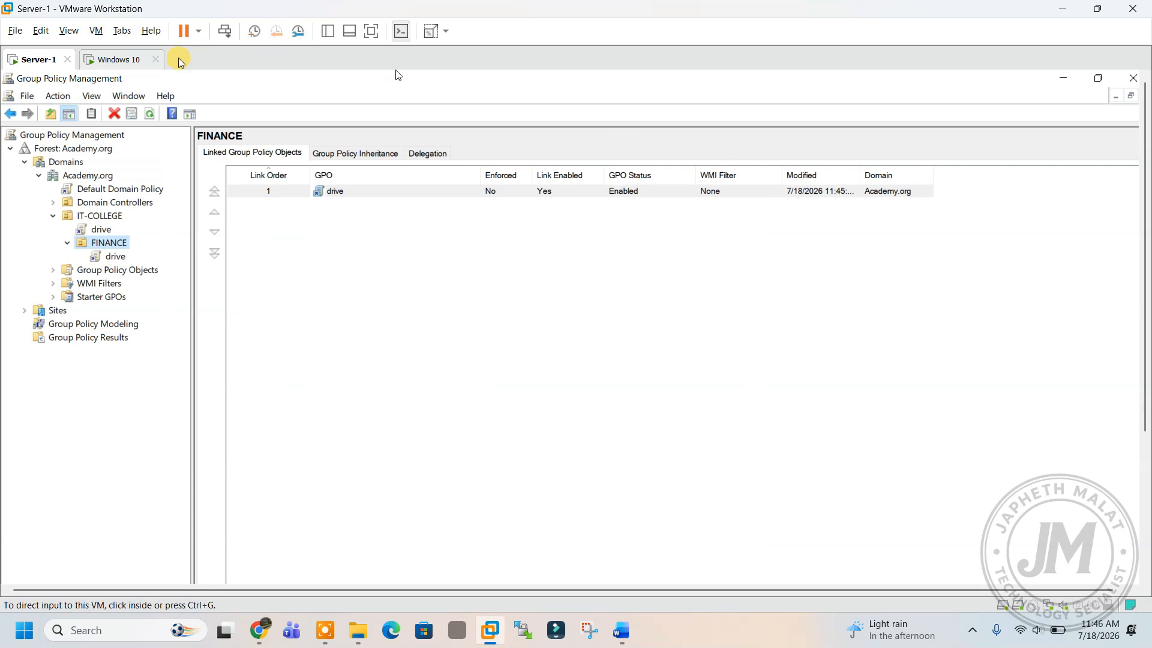
Sign out of the current user on the Windows 10 VM.
left_click(137, 60)
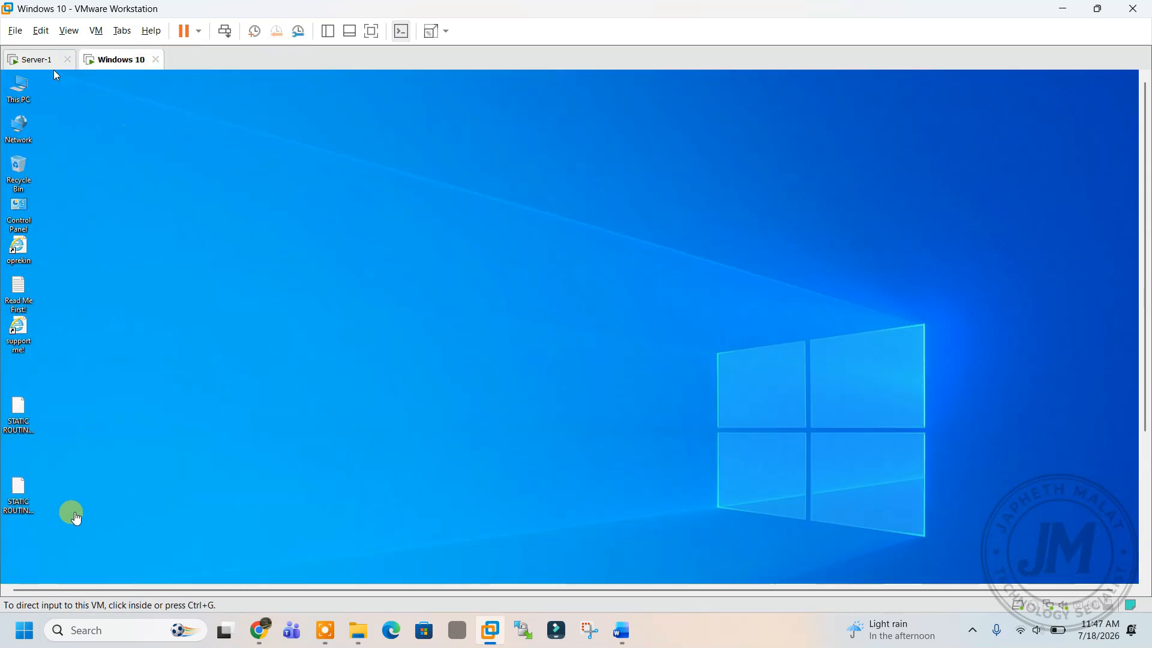
left_click_drag(1144, 153, 1145, 437)
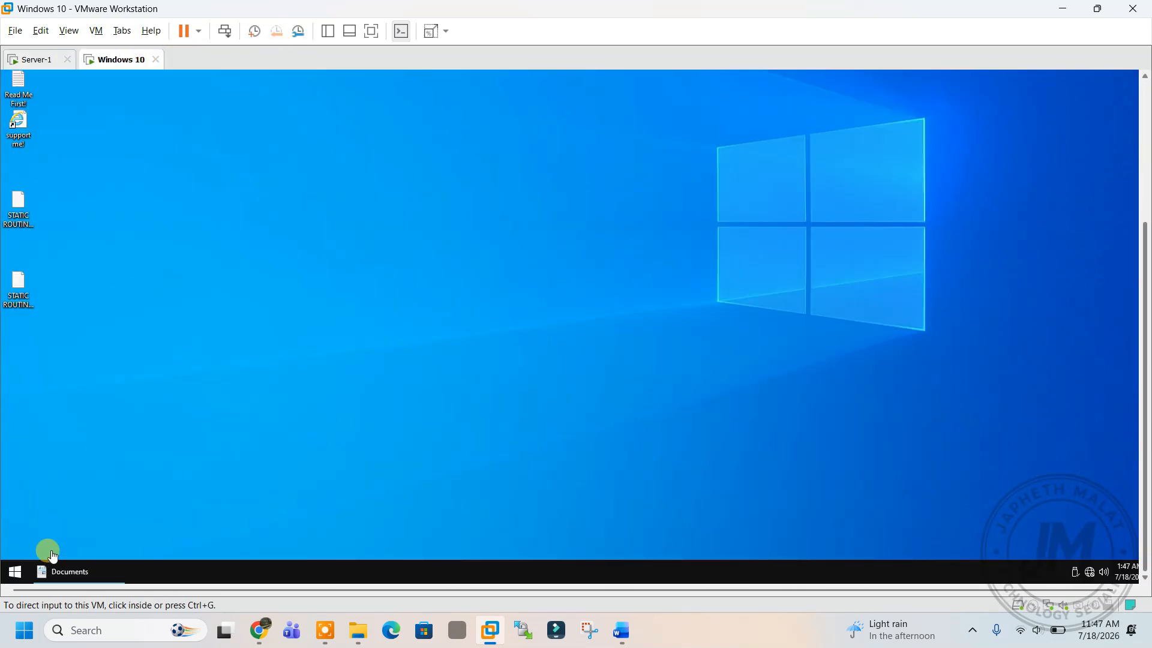
left_click(13, 575)
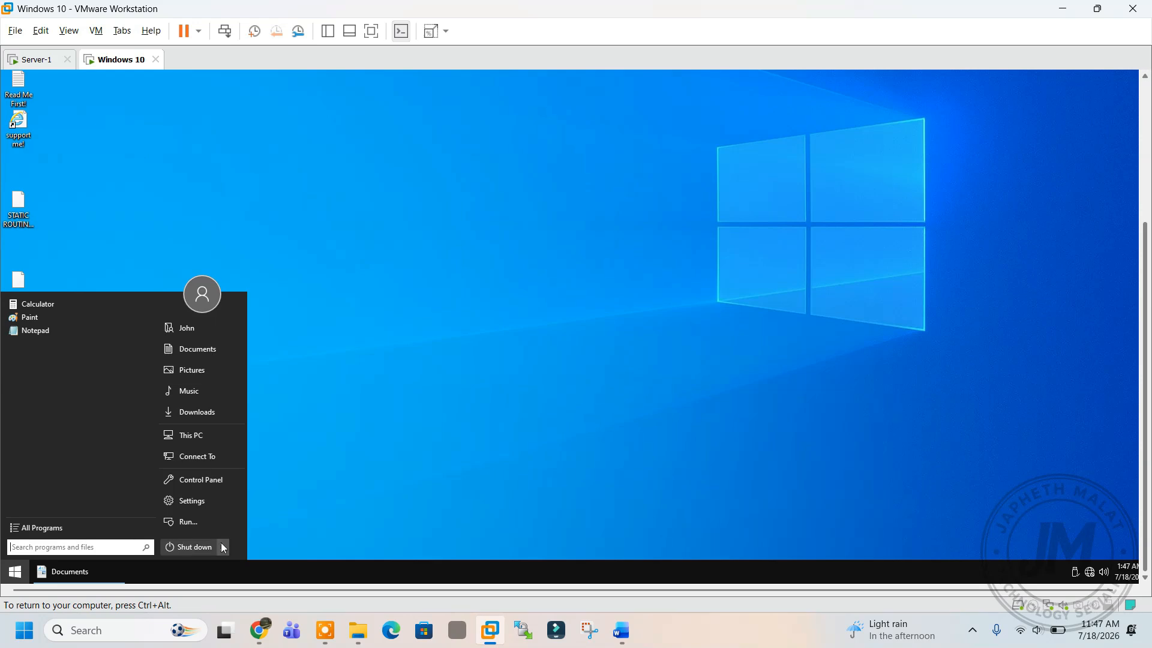
mouse_move(222, 545)
left_click(253, 520)
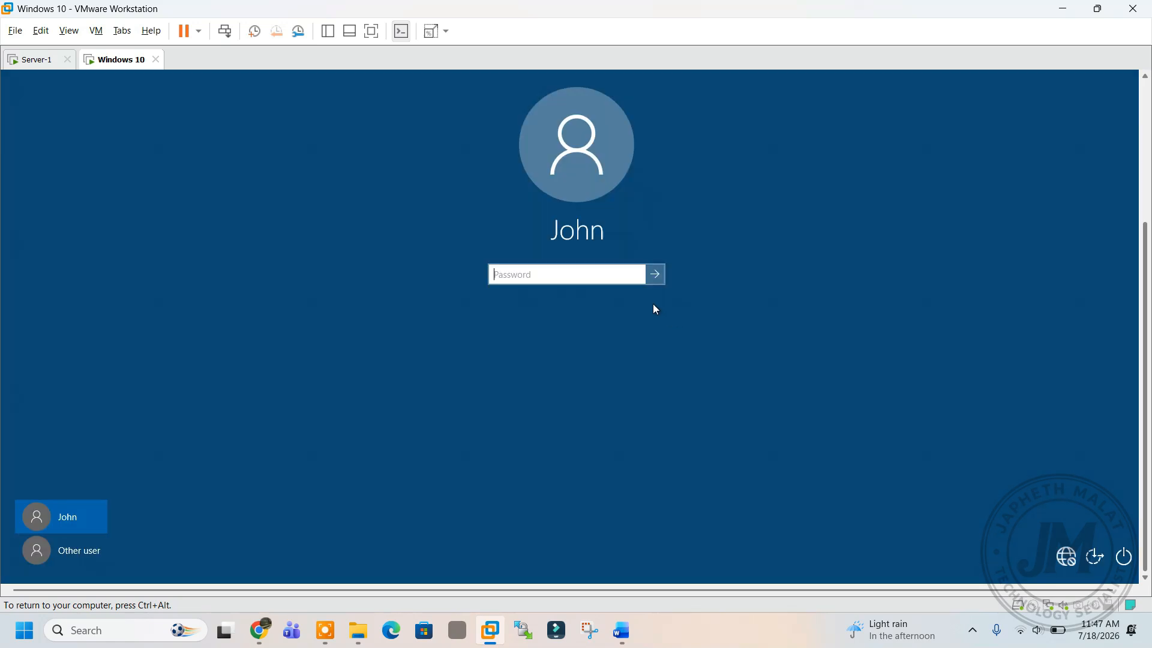
Sign in as another ACADEMY domain user with their password, then return to Server-1.
left_click(54, 549)
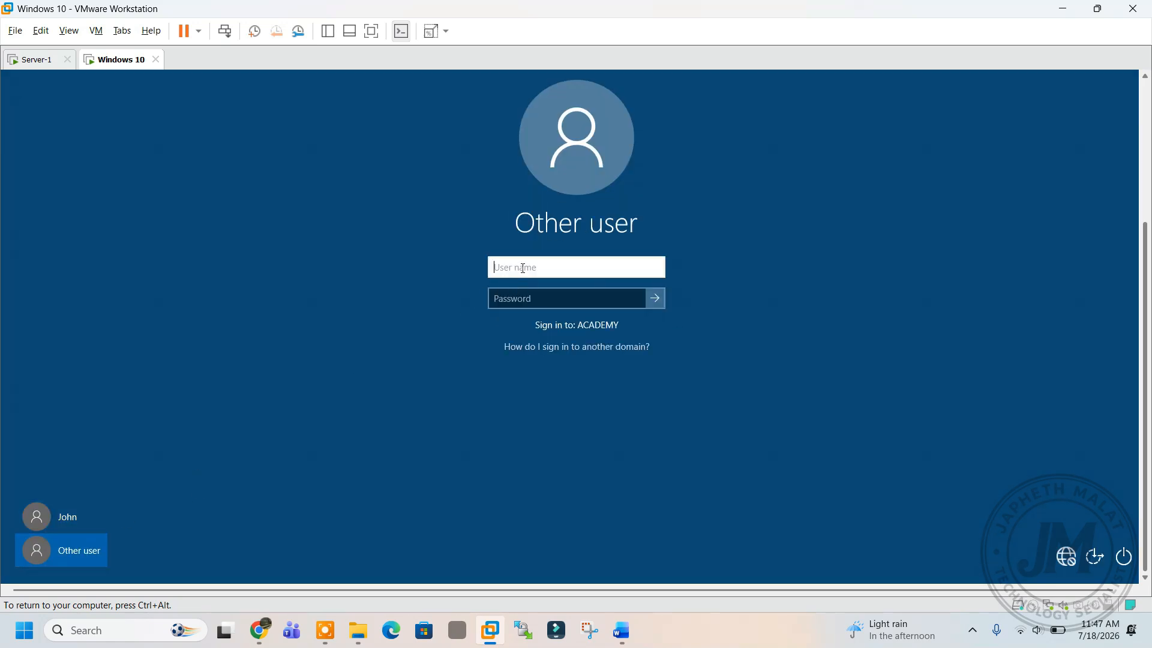
type("Joe")
left_click(517, 296)
type("Pssw")
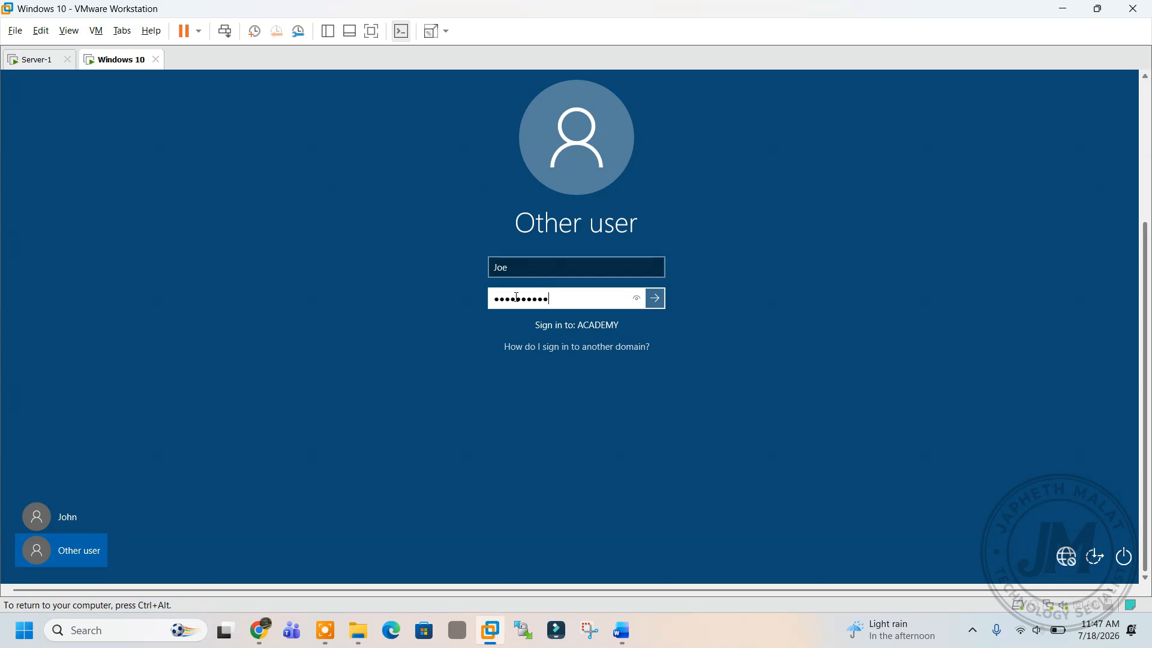
key("Return")
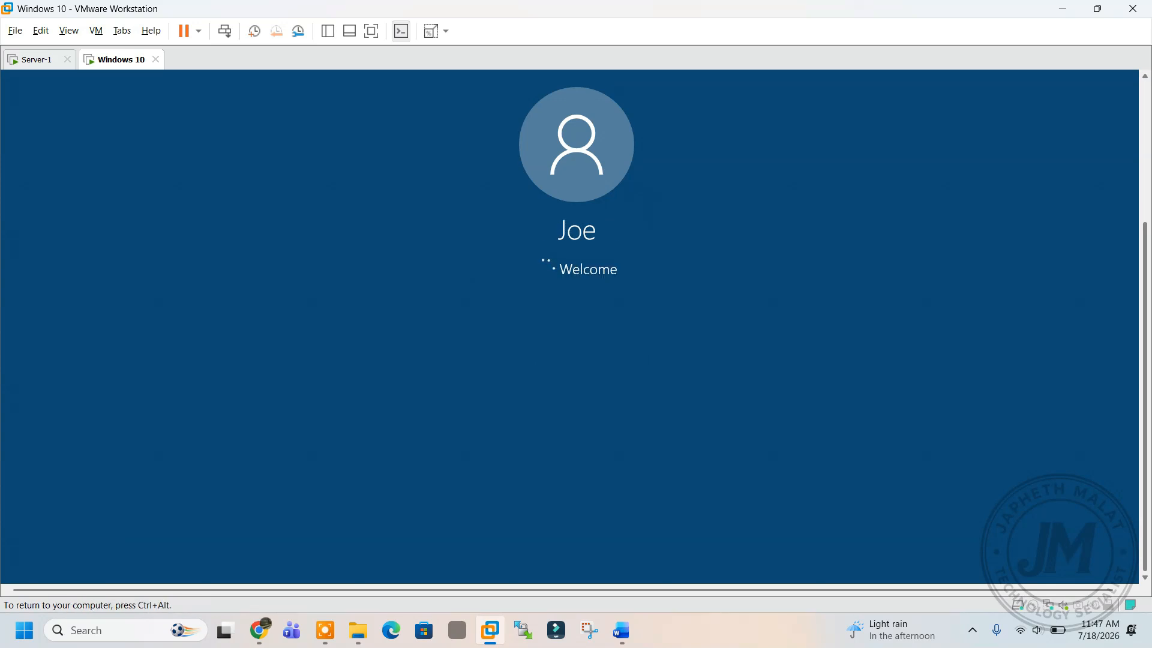
key("ctrl+alt")
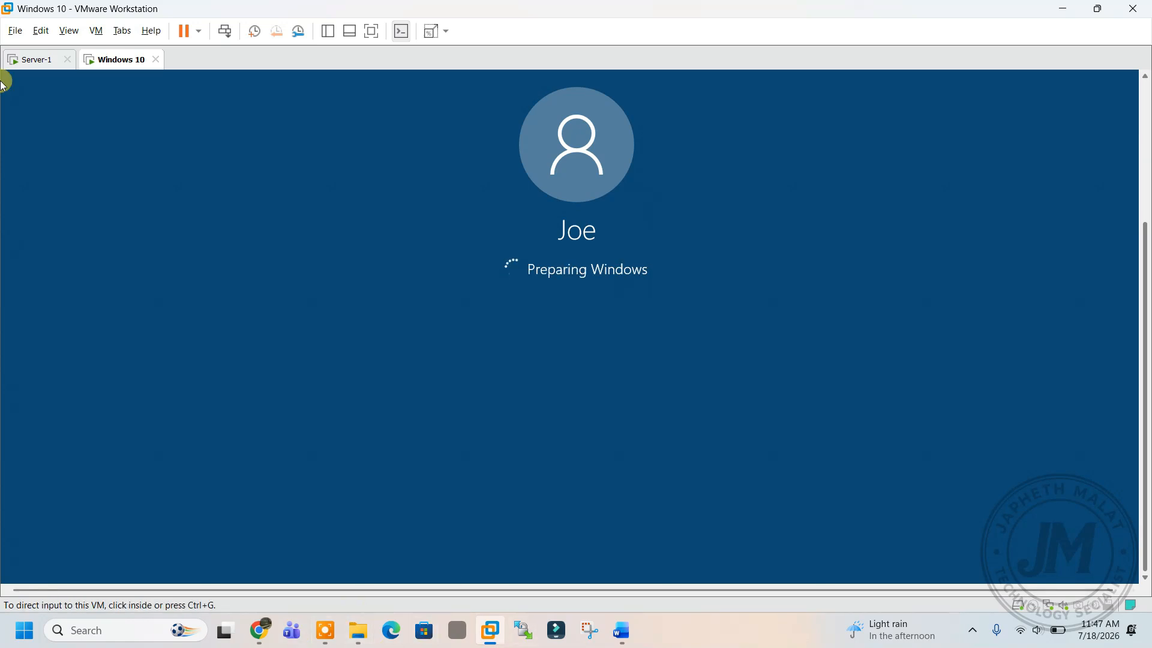
left_click(36, 59)
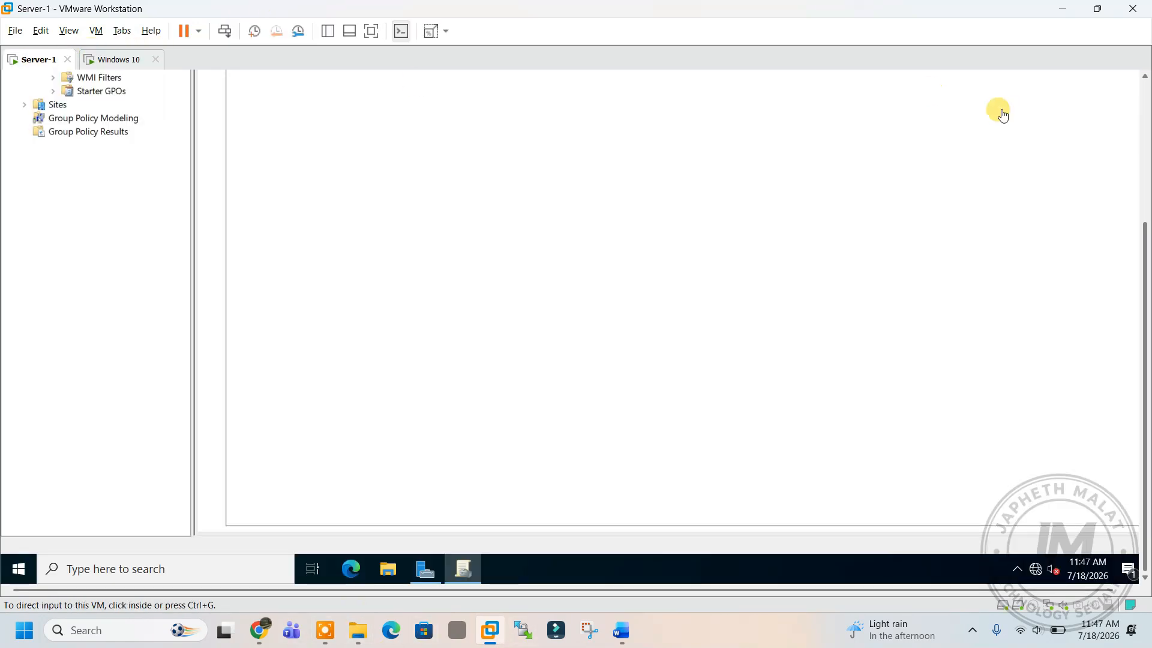
Close Group Policy Management and Server Manager on Server-1.
left_click_drag(1148, 241, 1147, 87)
left_click(1136, 80)
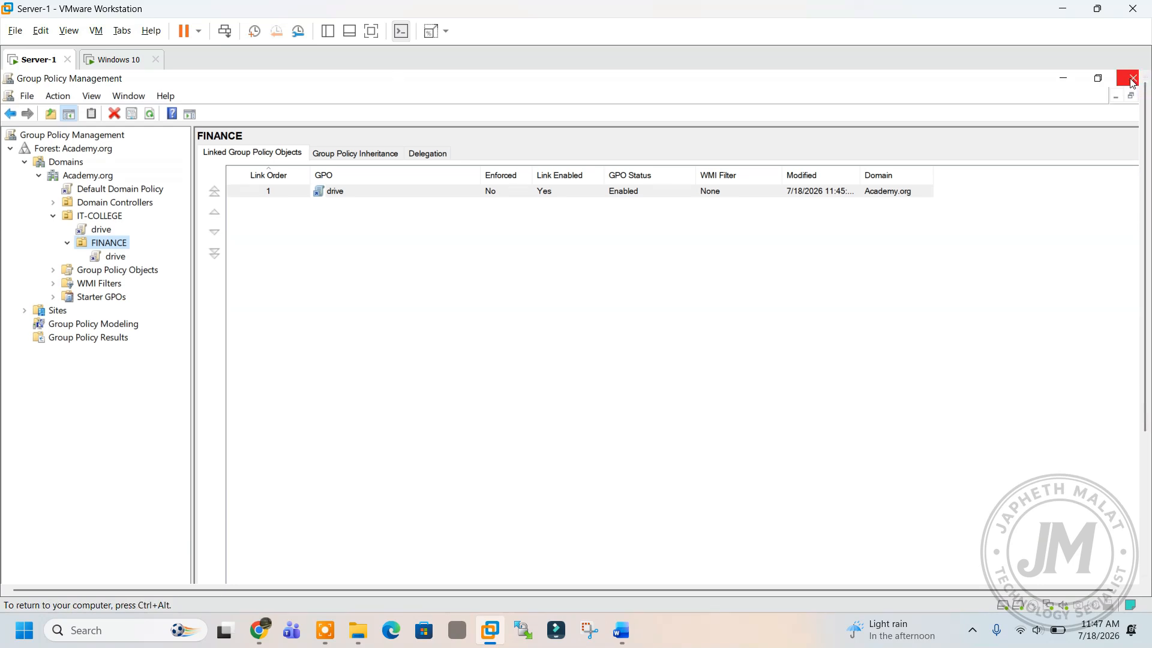
left_click(1133, 80)
left_click(1134, 81)
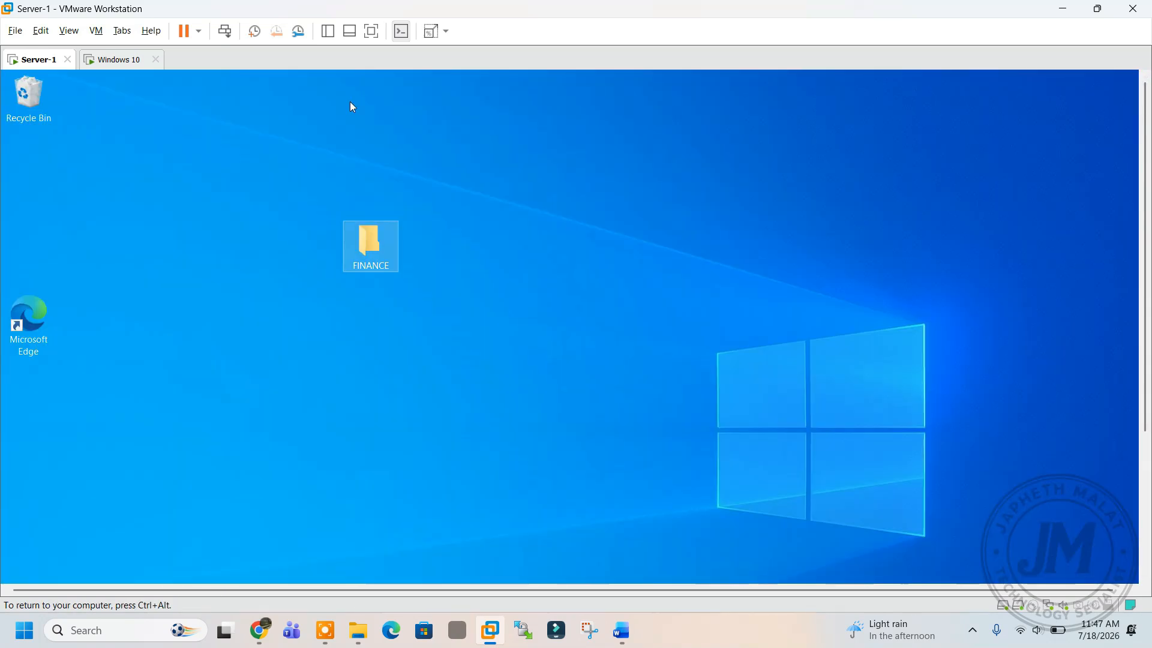
Switch between Server-1 and Windows 10 until the new user's Windows 10 desktop appears.
left_click(116, 60)
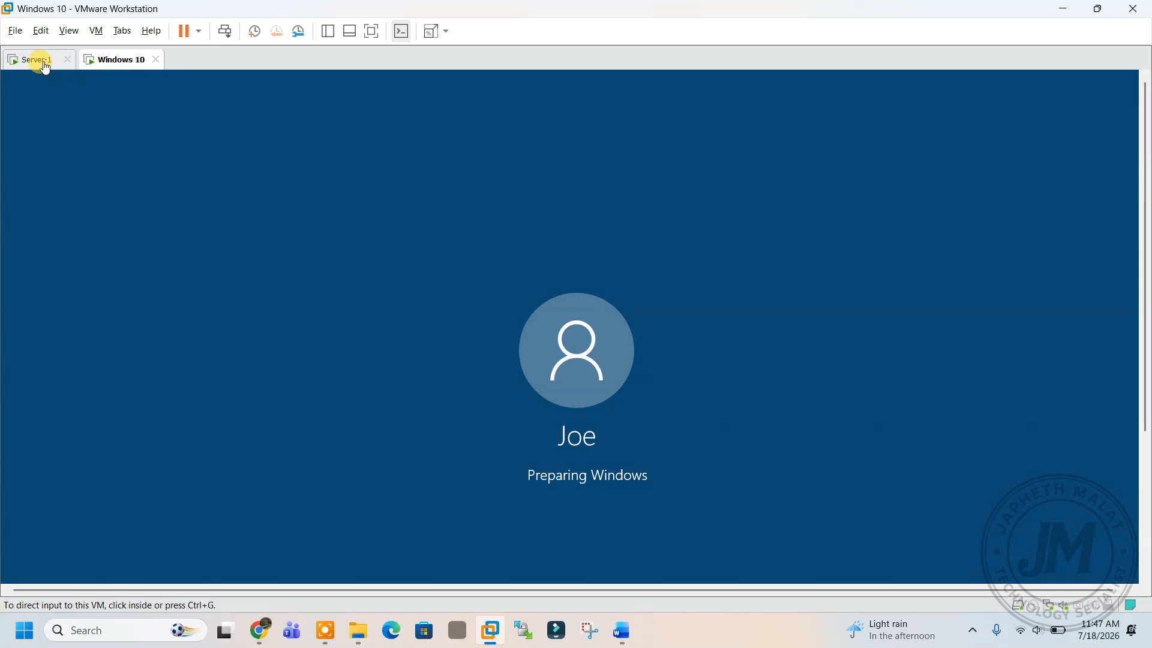
left_click(39, 61)
left_click(103, 62)
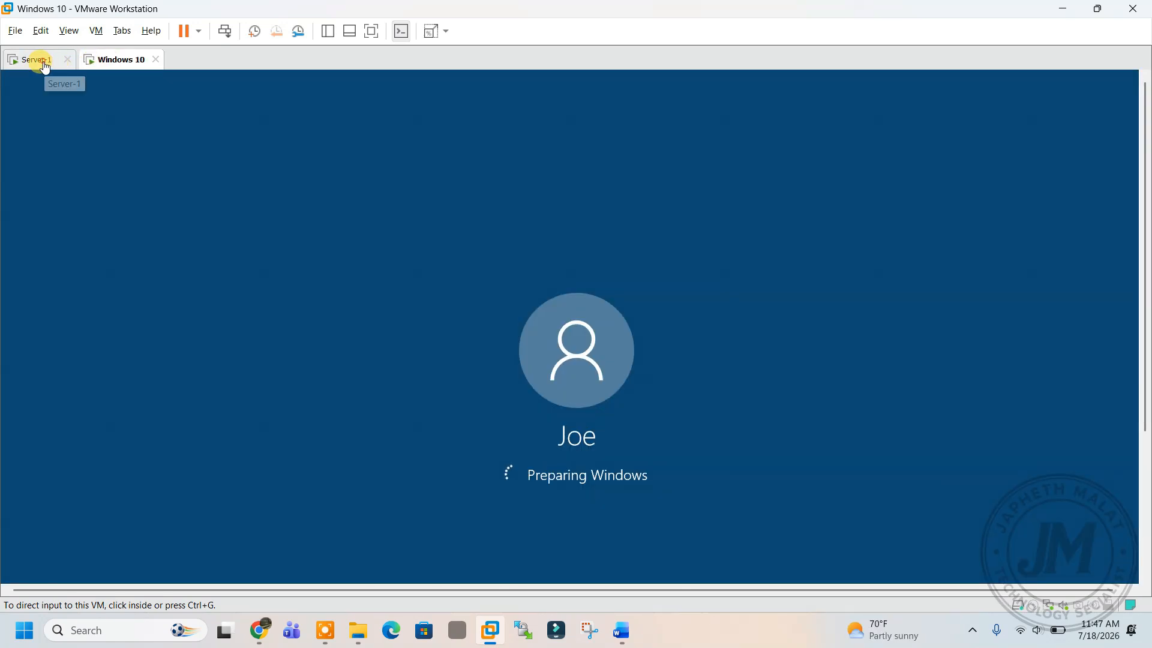
left_click(36, 60)
left_click(106, 63)
left_click(36, 62)
left_click(105, 63)
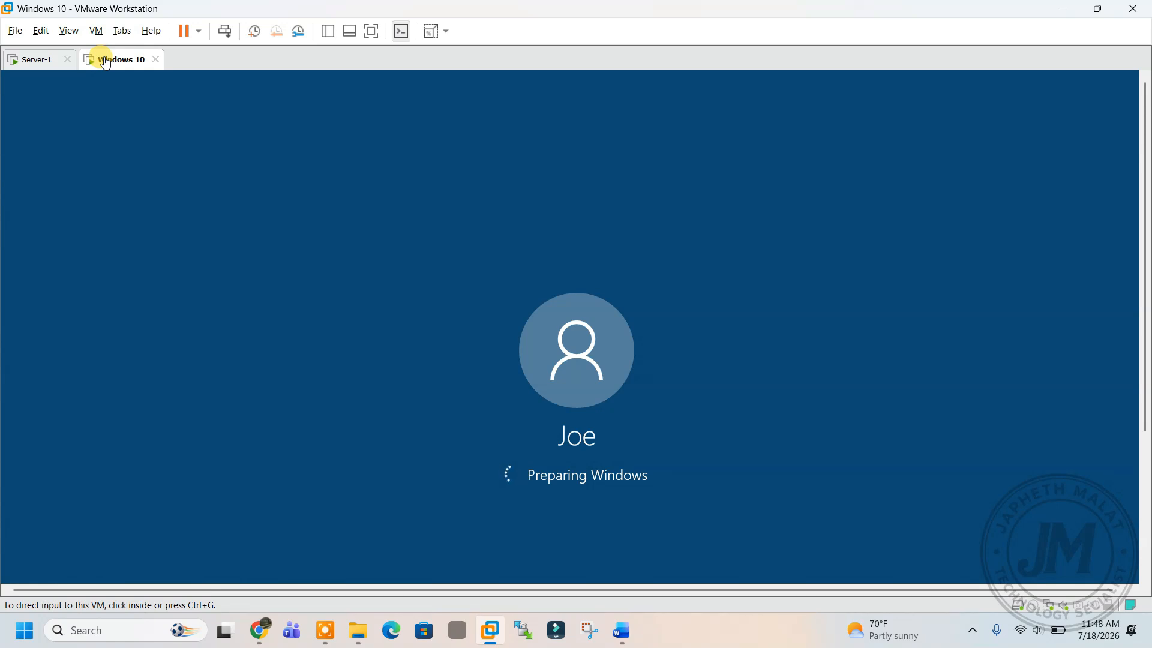
left_click(36, 61)
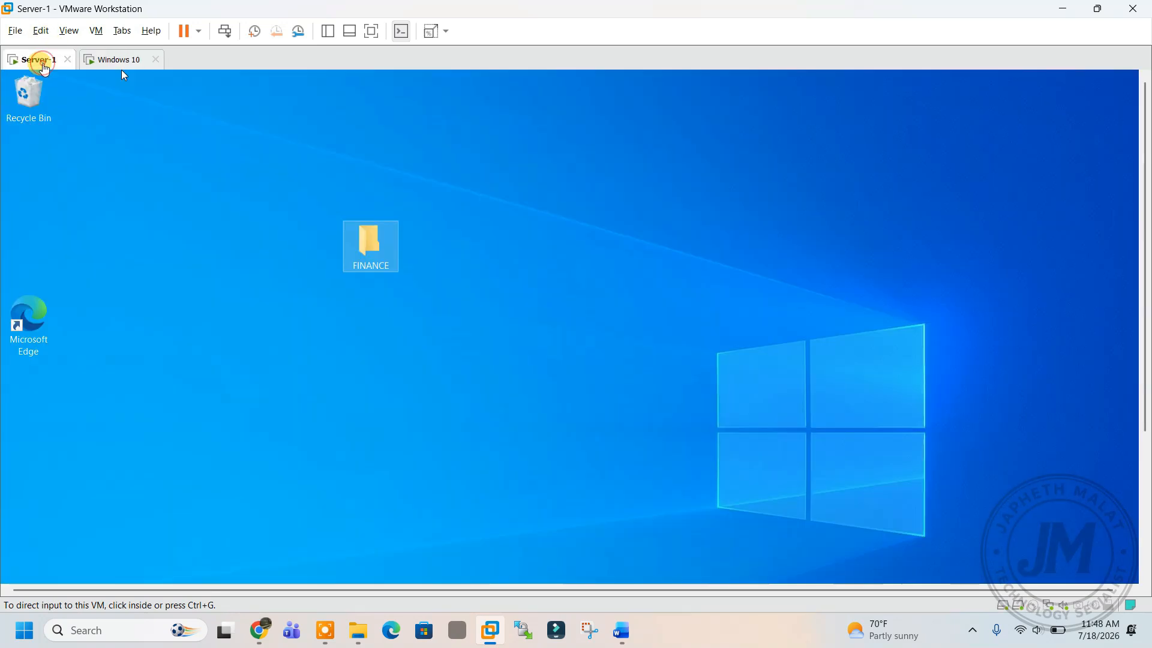
left_click(111, 68)
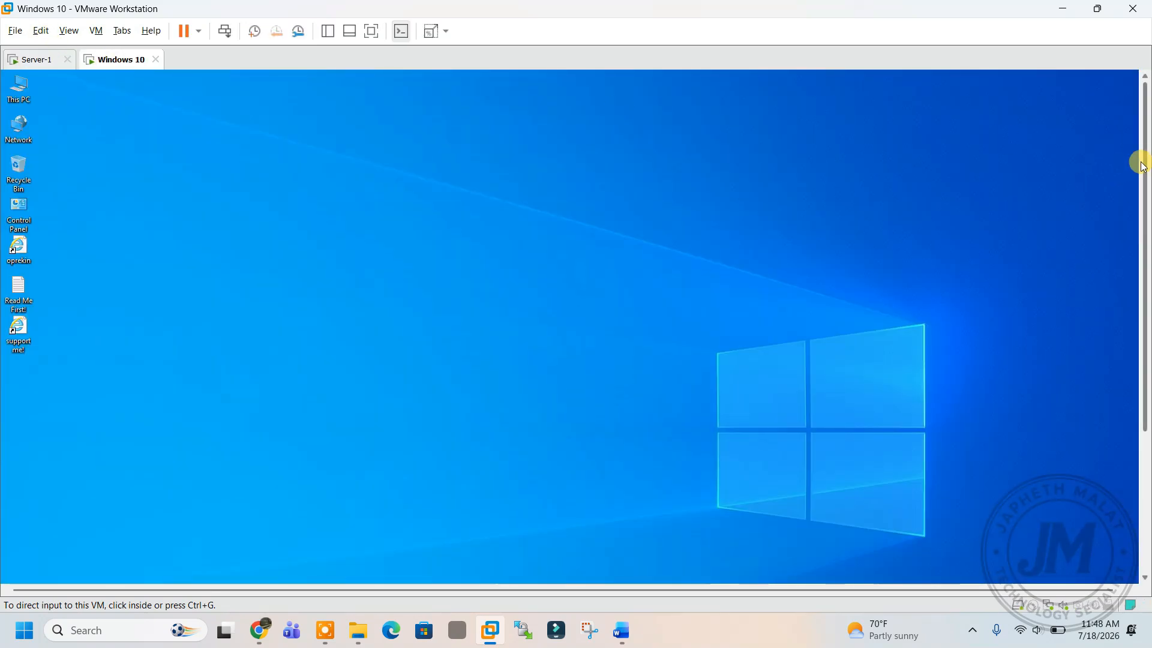
Open File Explorer on the Windows 10 client and close the duplicate This PC window.
left_click_drag(1143, 154, 1134, 336)
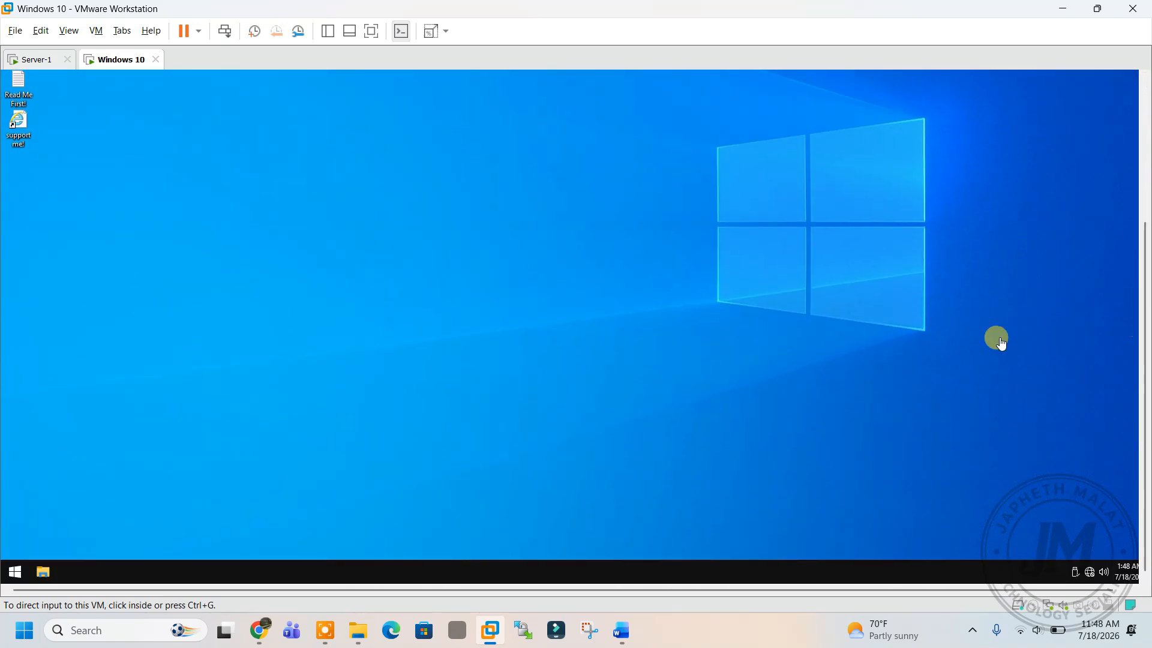
left_click(14, 573)
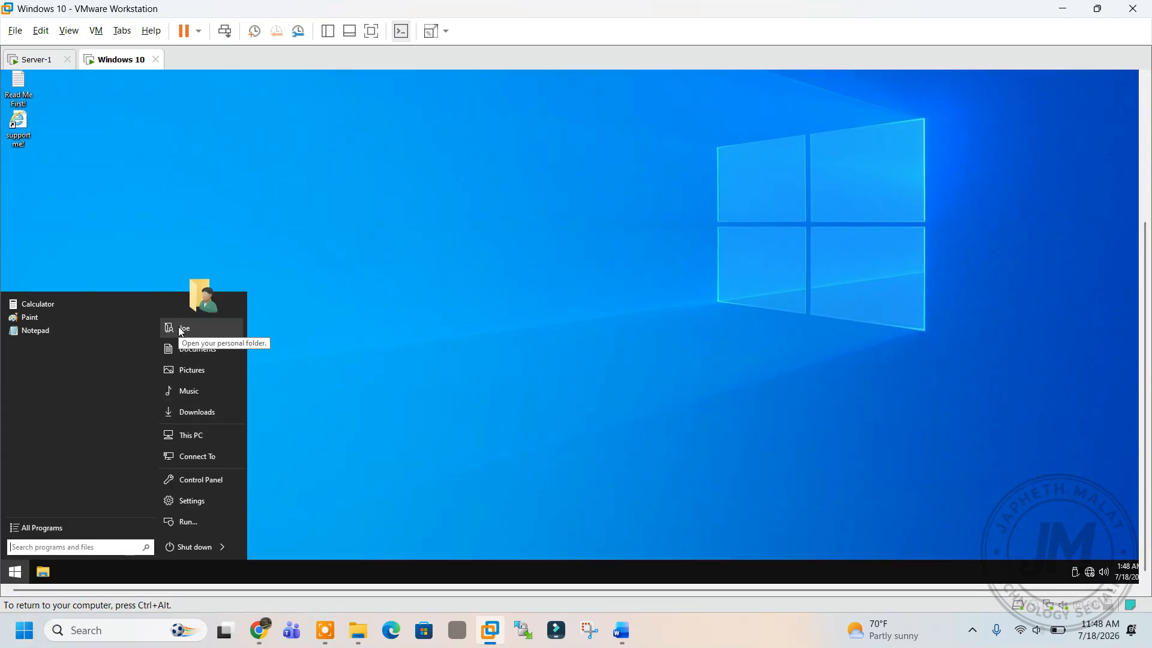
left_click(349, 330)
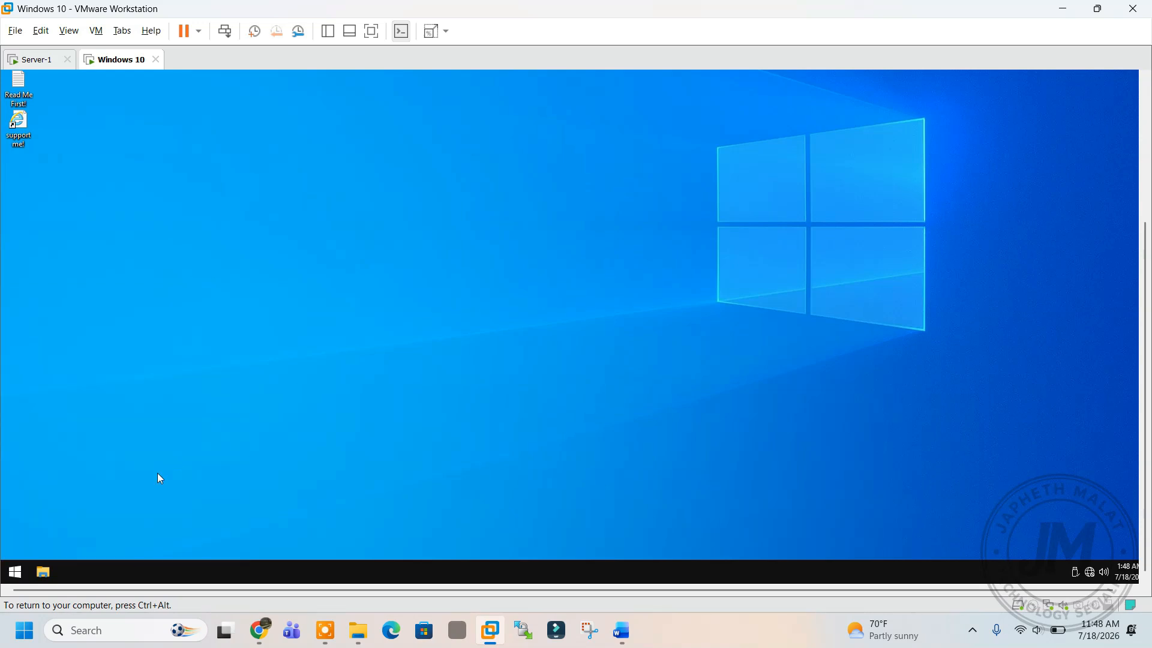
double_click(44, 573)
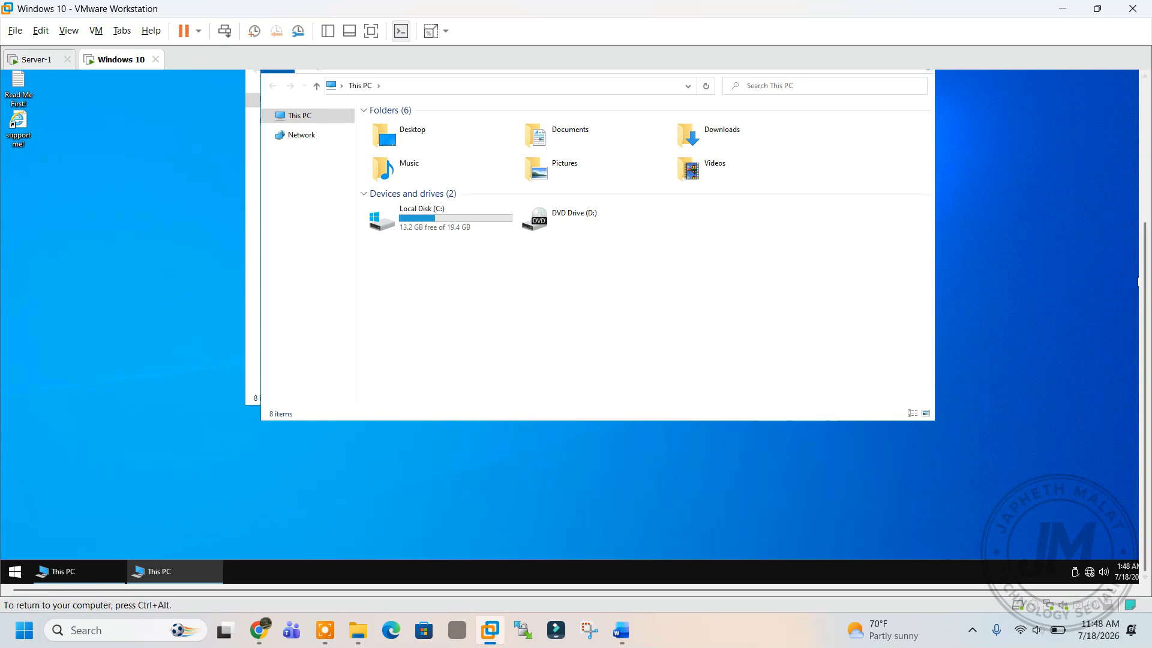
left_click_drag(1143, 277, 1120, 180)
left_click(1120, 180)
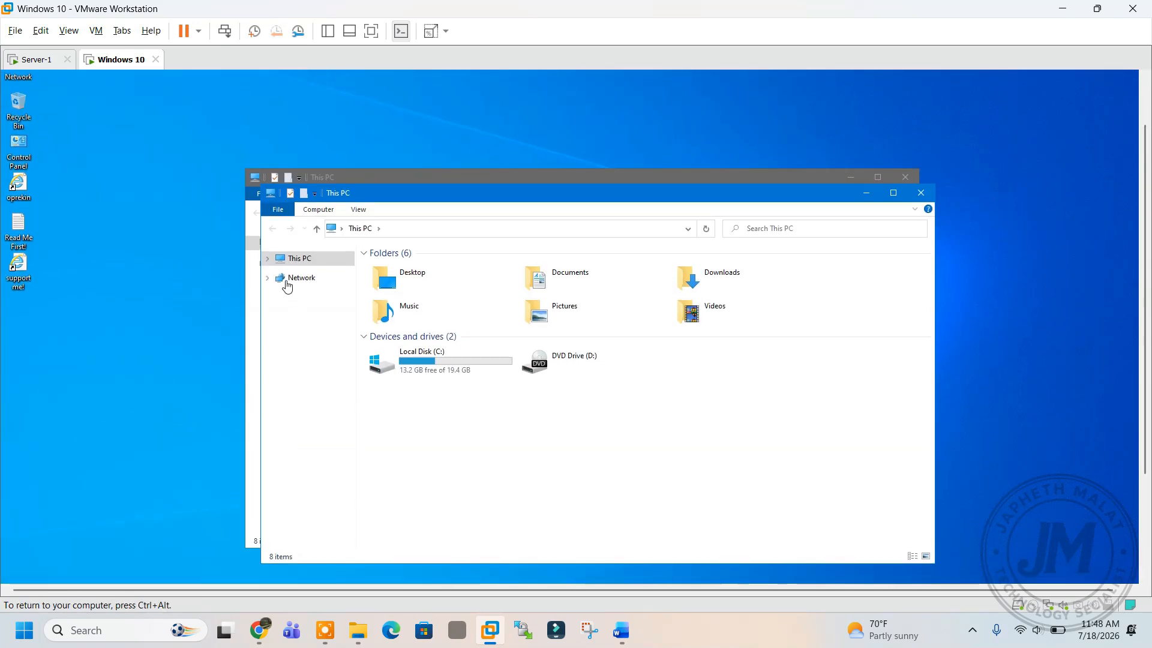
left_click(921, 193)
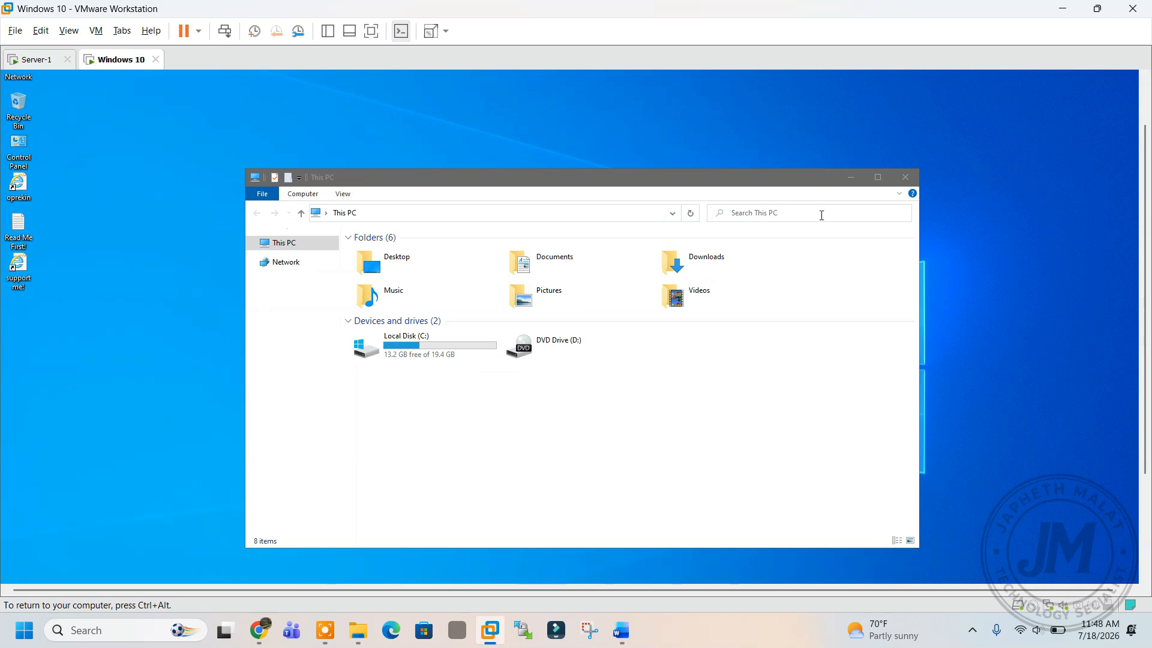
Refresh This PC to look for a mapped drive, then move to Server-1.
right_click(419, 402)
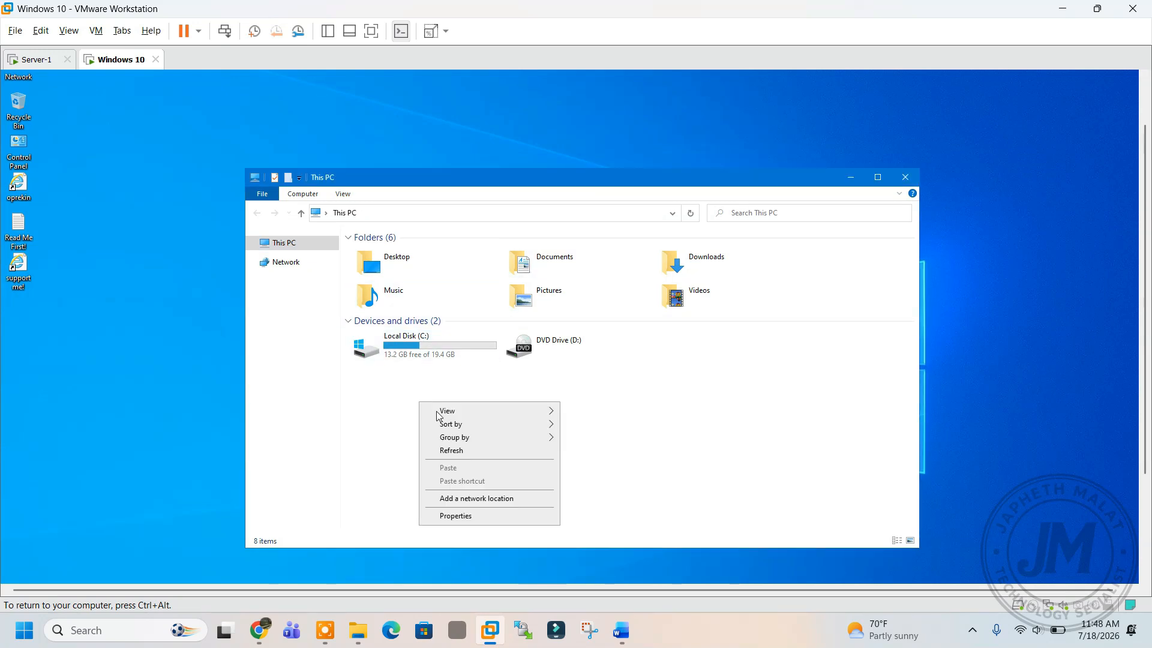
left_click(467, 451)
left_click(424, 351)
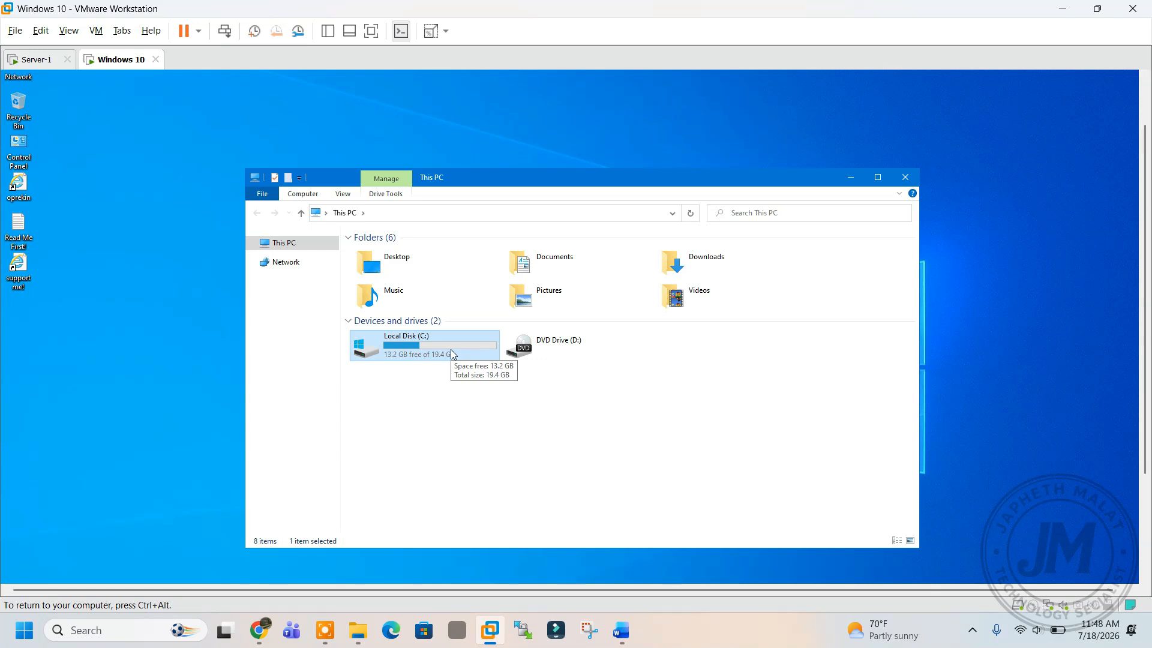
left_click(33, 58)
left_click(419, 179)
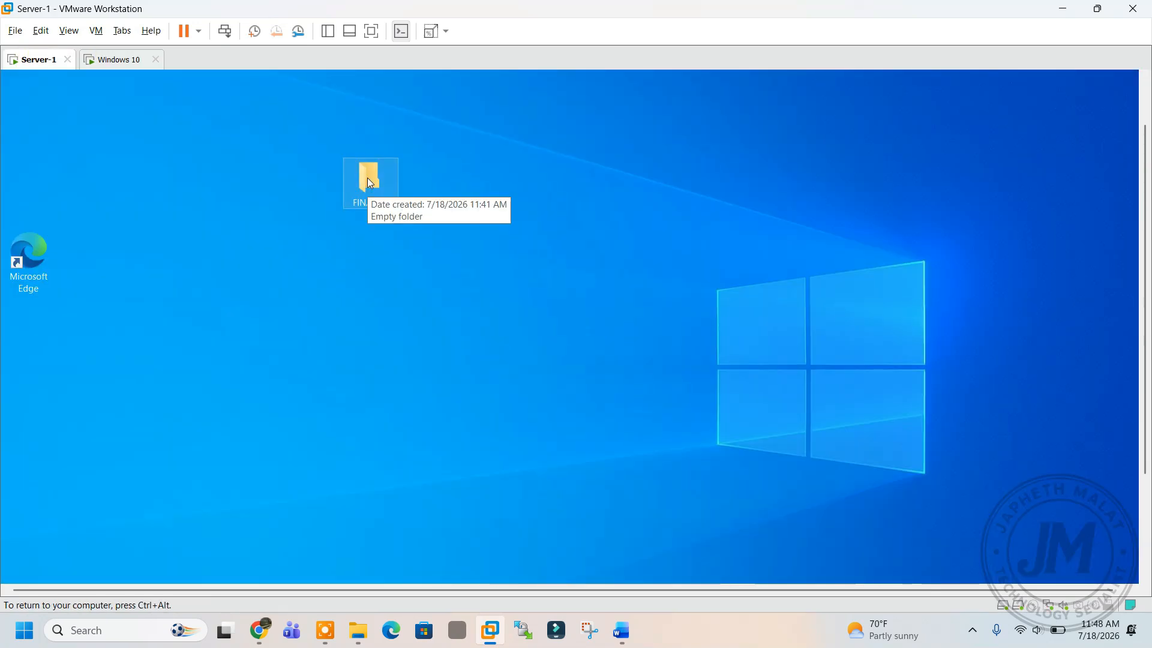
right_click(367, 178)
left_click(406, 420)
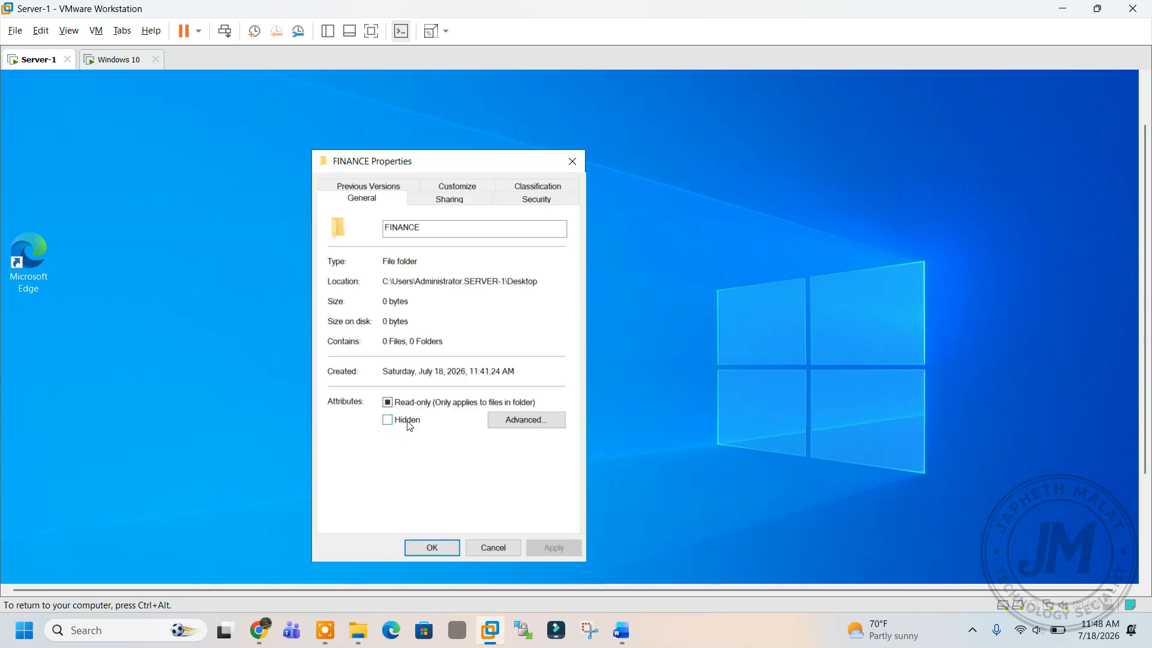
left_click(445, 202)
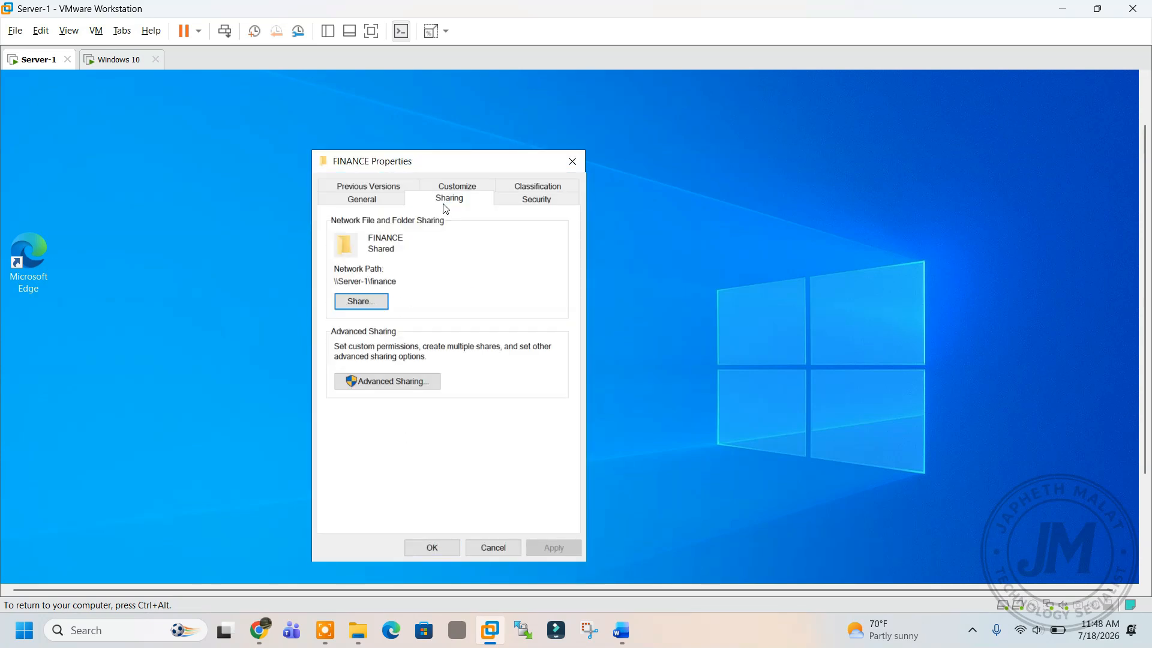
left_click(360, 301)
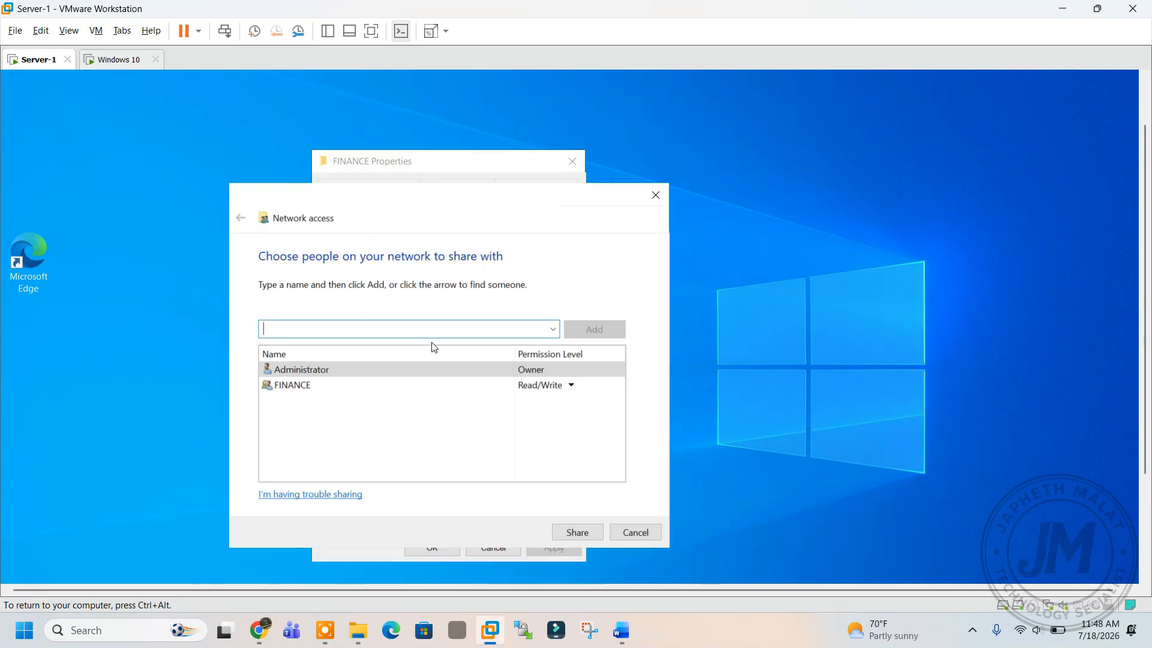
left_click(445, 390)
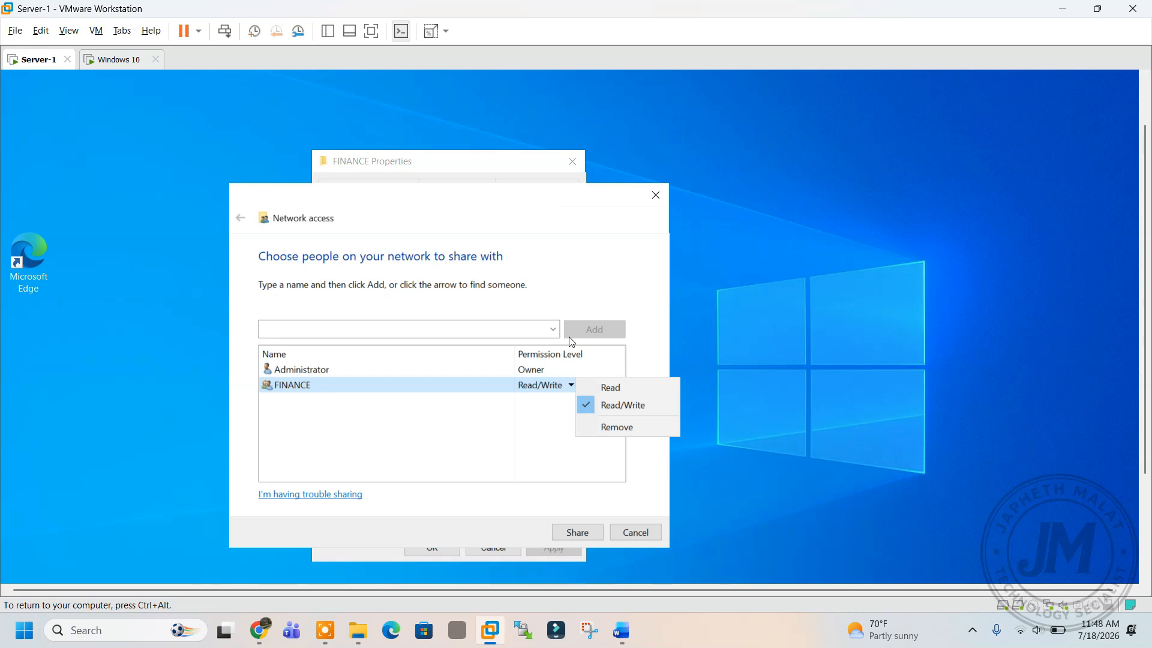
left_click(655, 195)
left_click(655, 195)
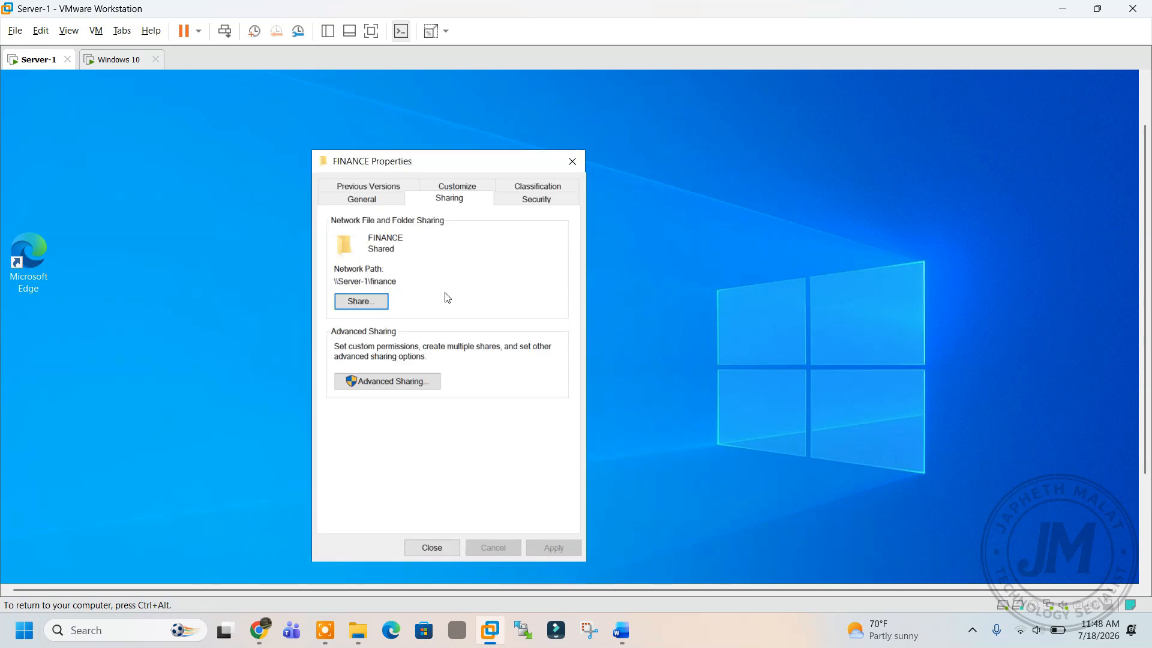
left_click(384, 380)
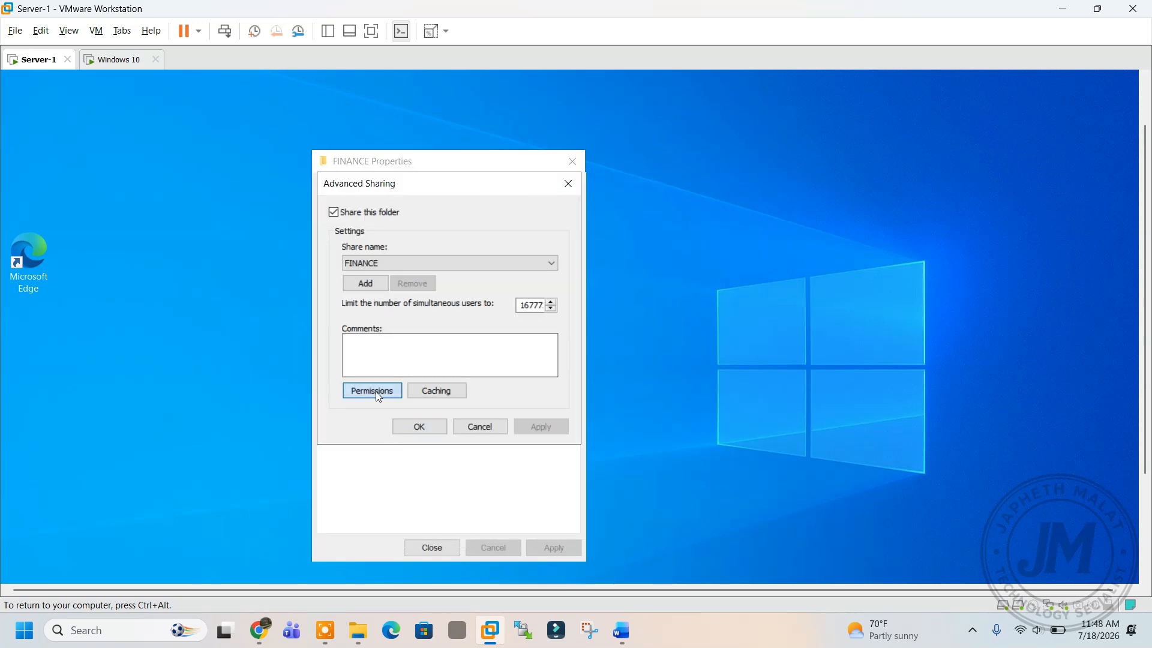
left_click(375, 391)
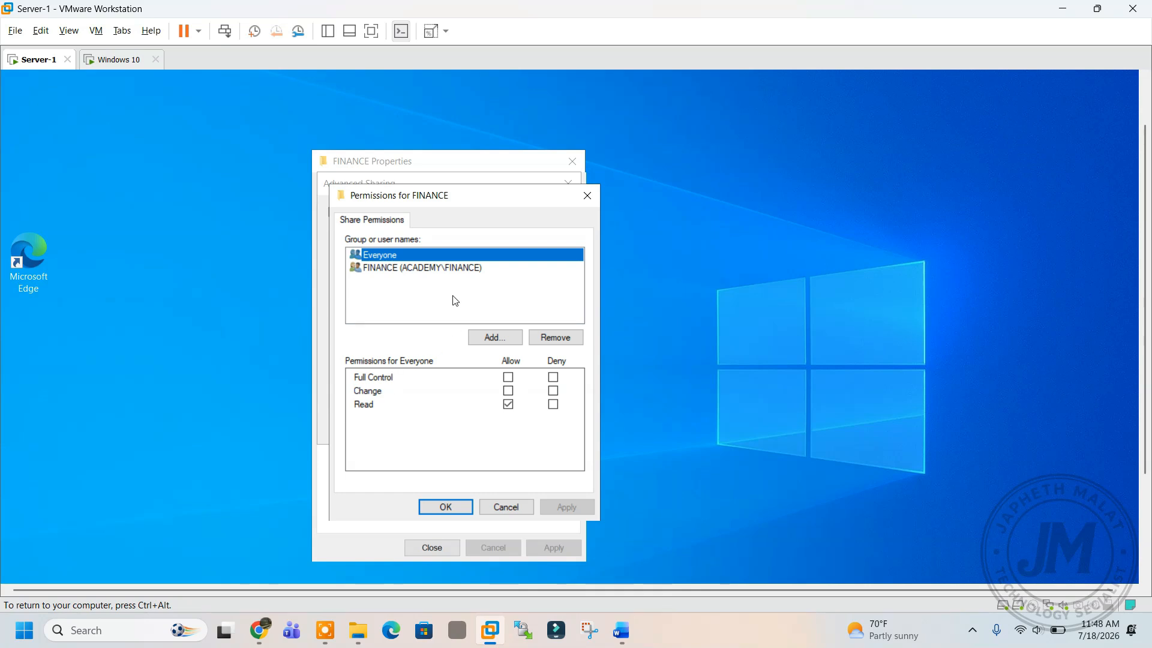
left_click(454, 270)
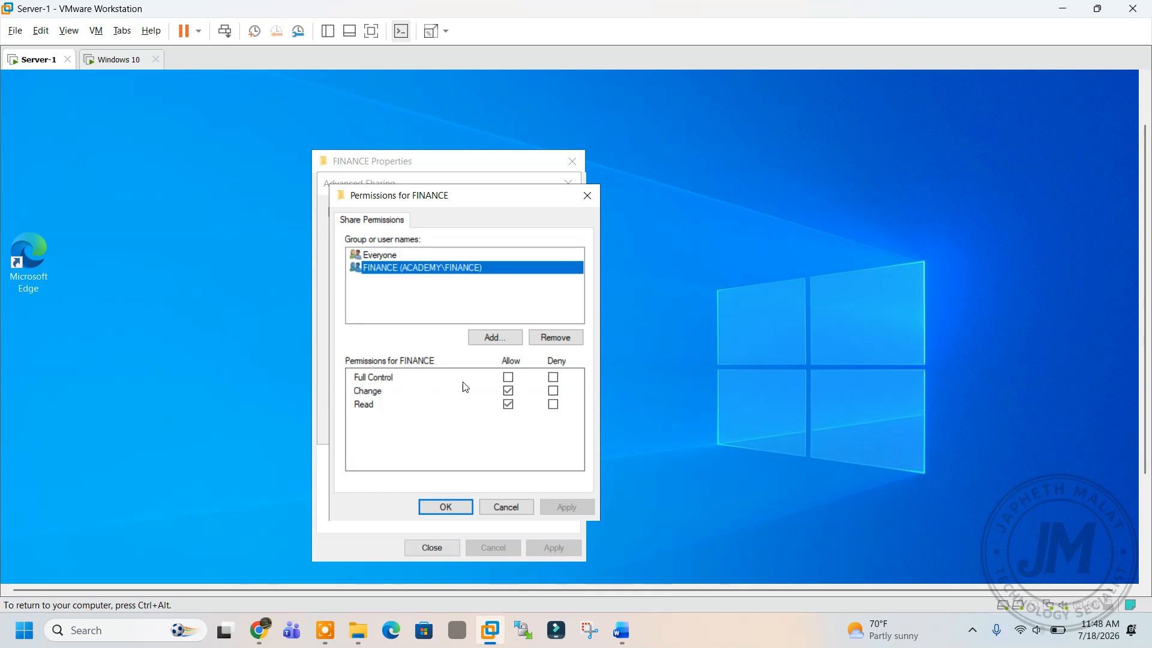
left_click(445, 507)
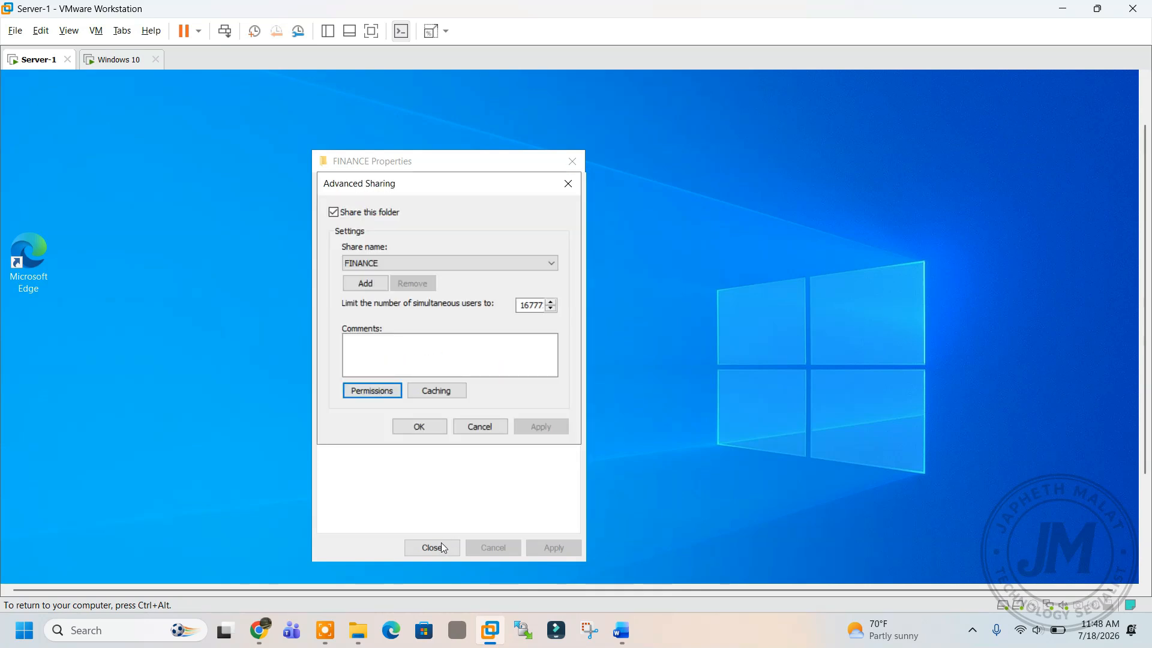
left_click(420, 427)
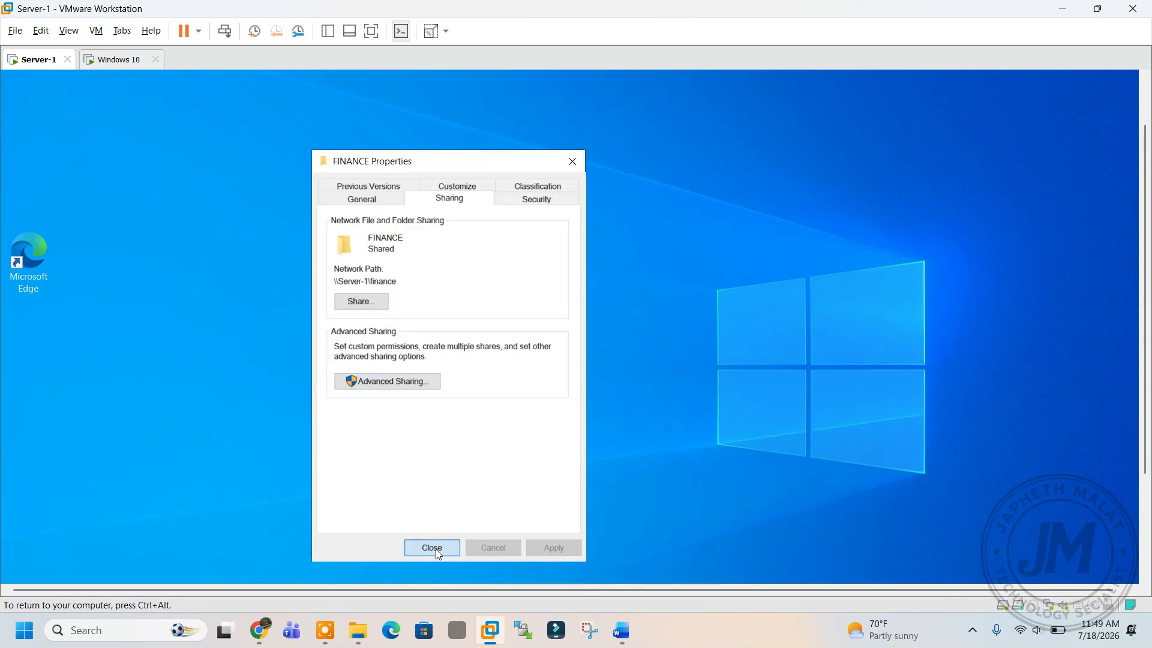
left_click(432, 548)
scroll(1141, 263, "down", 3)
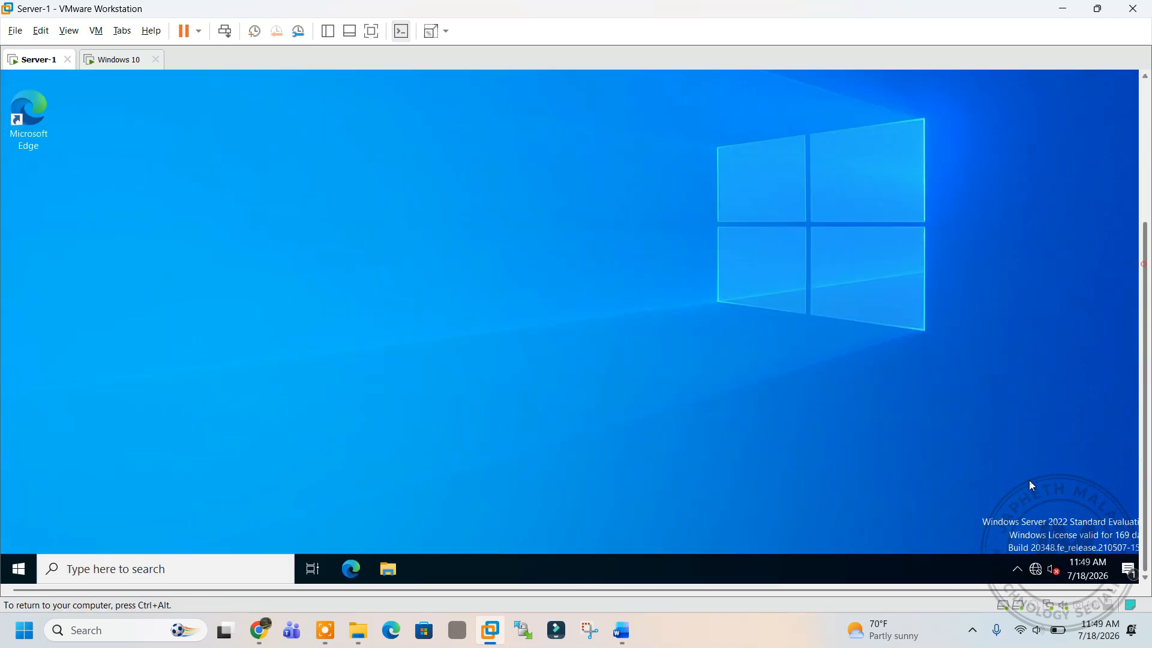
Launch Server Manager and open Group Policy Management from Tools.
left_click(15, 566)
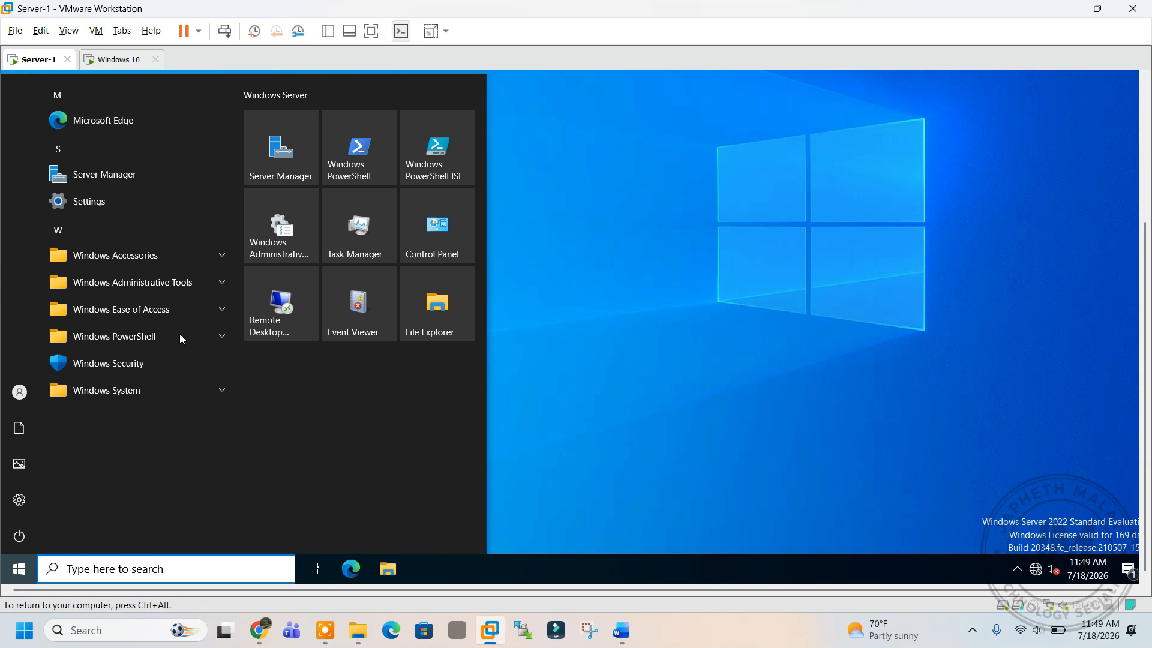
left_click(283, 173)
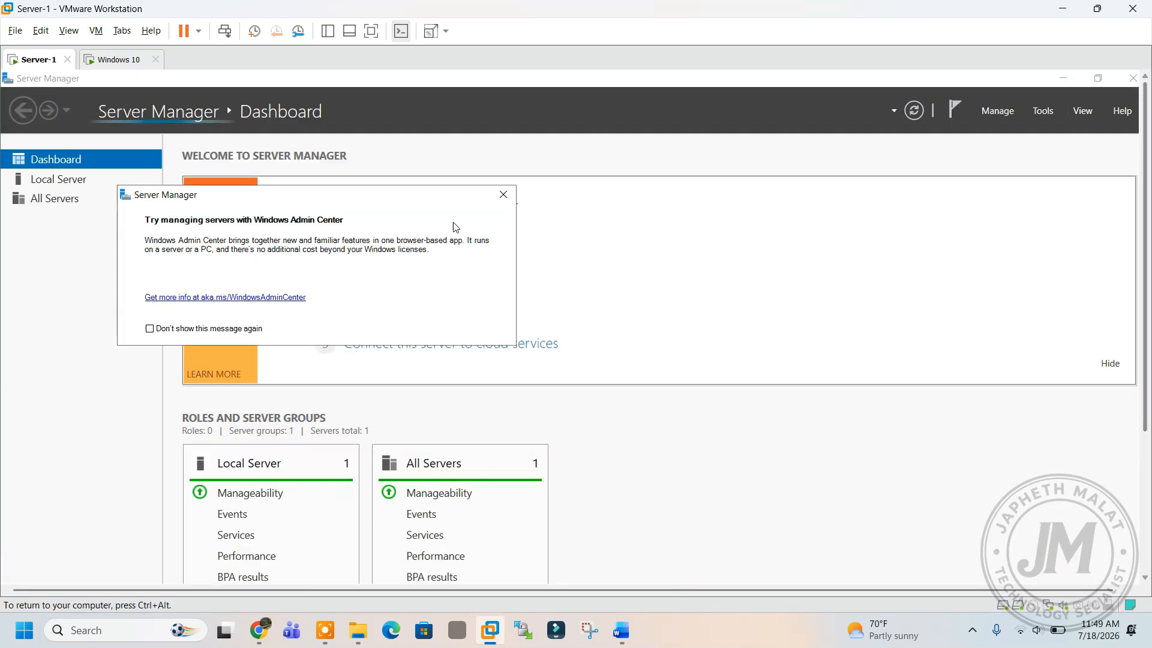
left_click(503, 194)
left_click(1038, 112)
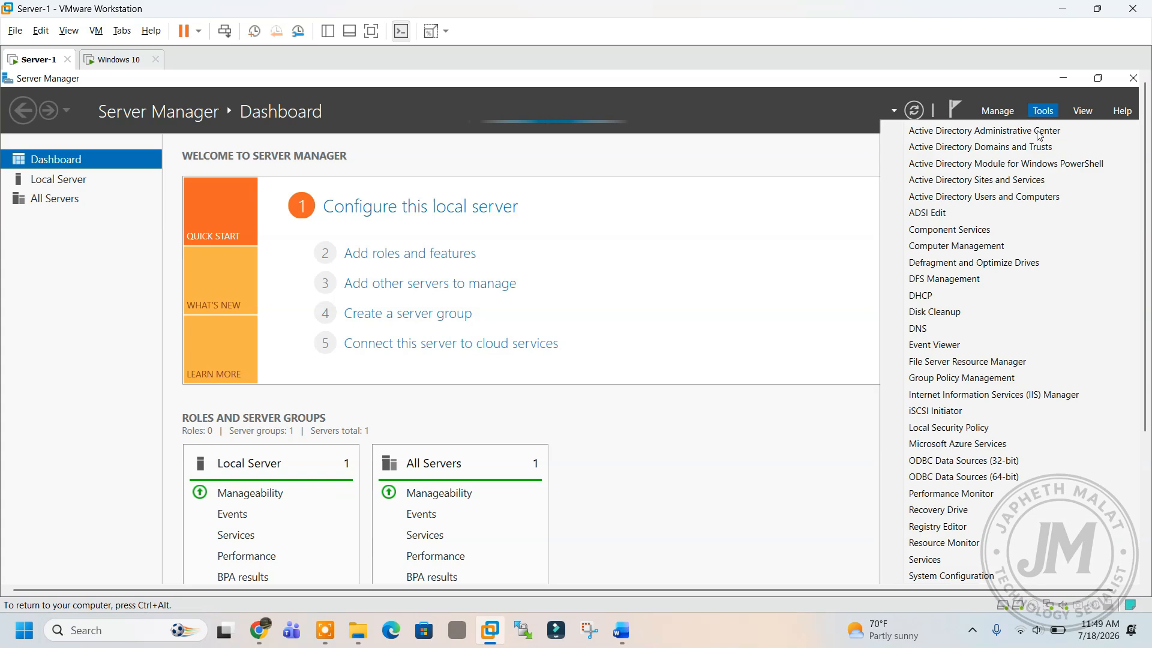
left_click(942, 382)
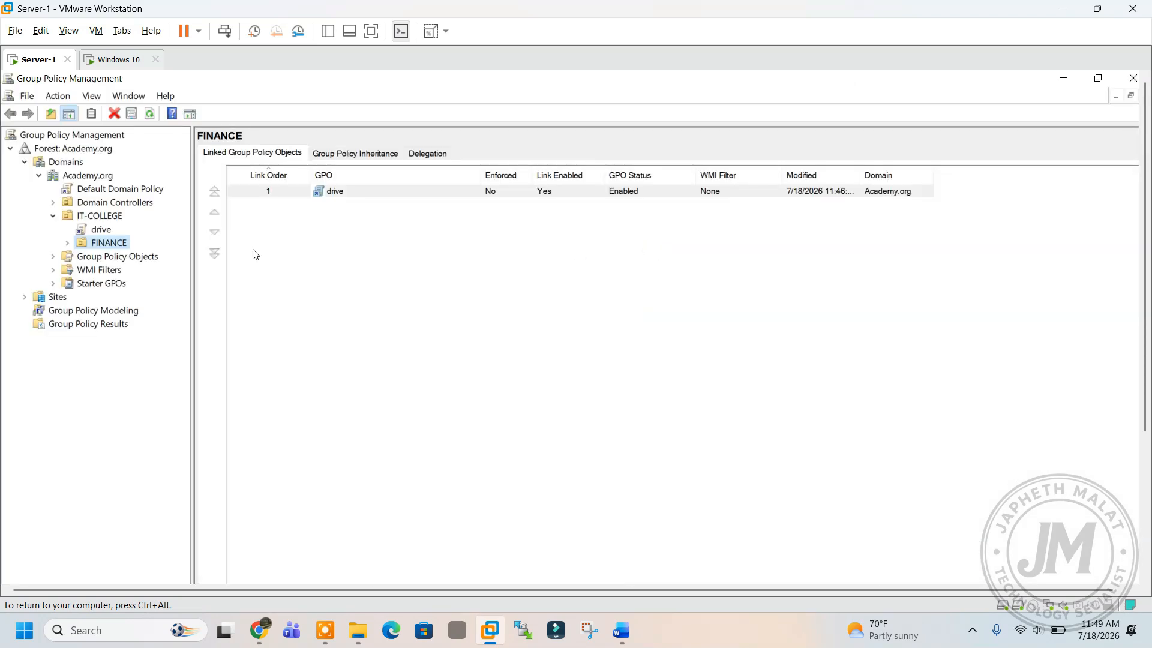
Delete the drive GPO link under IT-COLLEGE and expand the FINANCE unit.
right_click(99, 233)
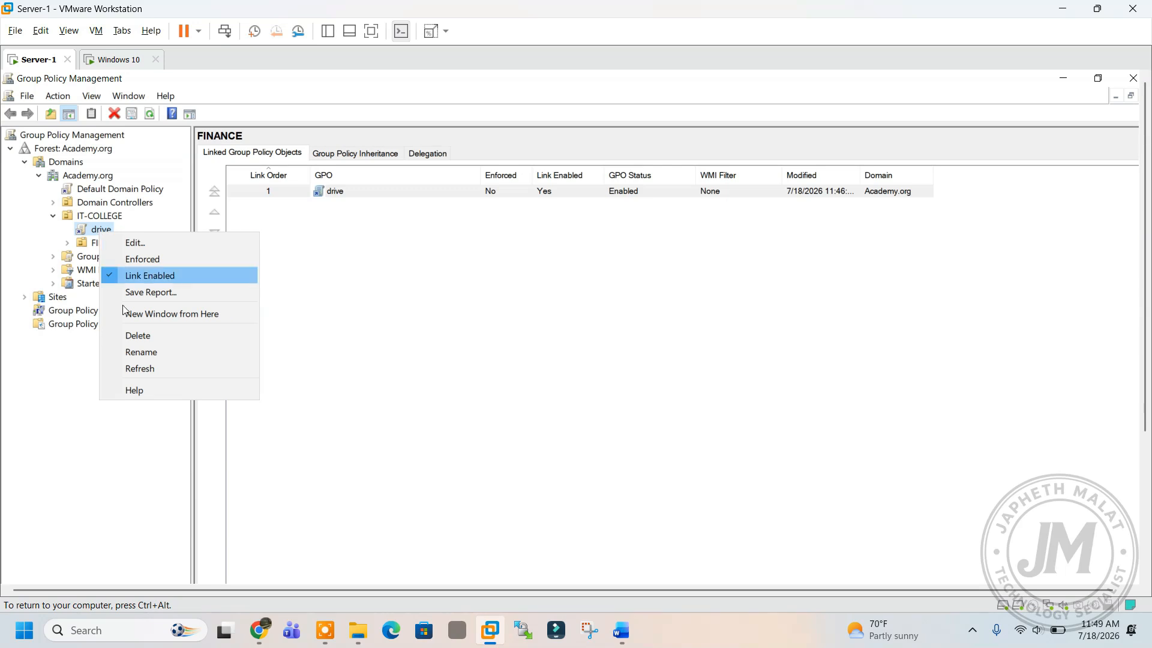
left_click(126, 340)
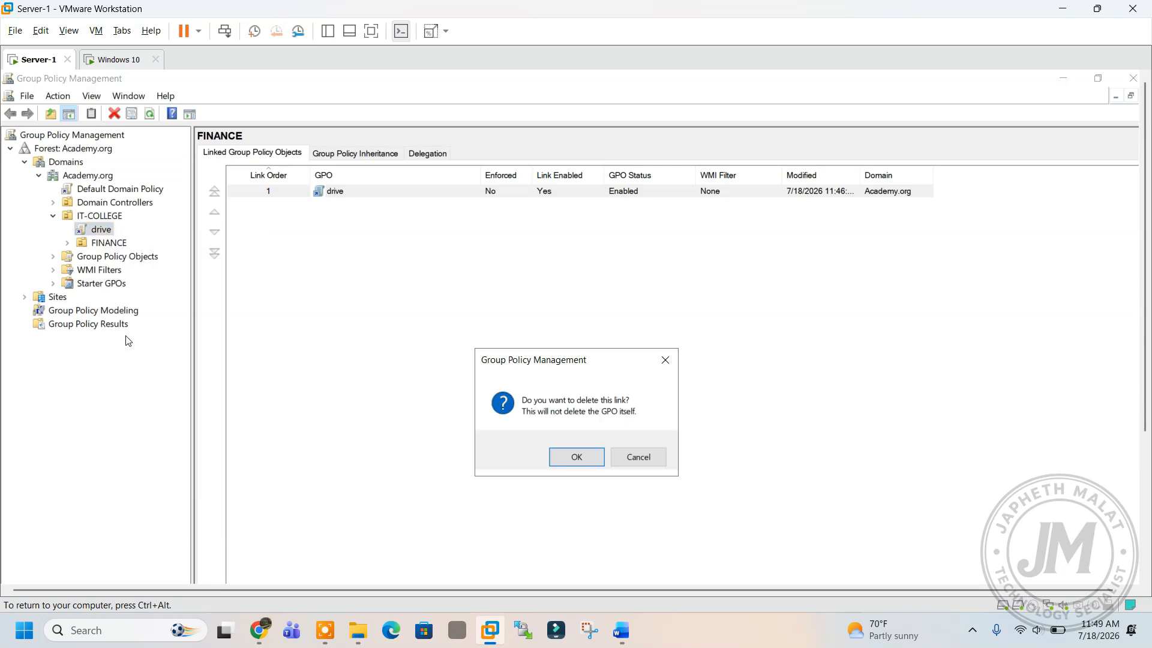
left_click(567, 461)
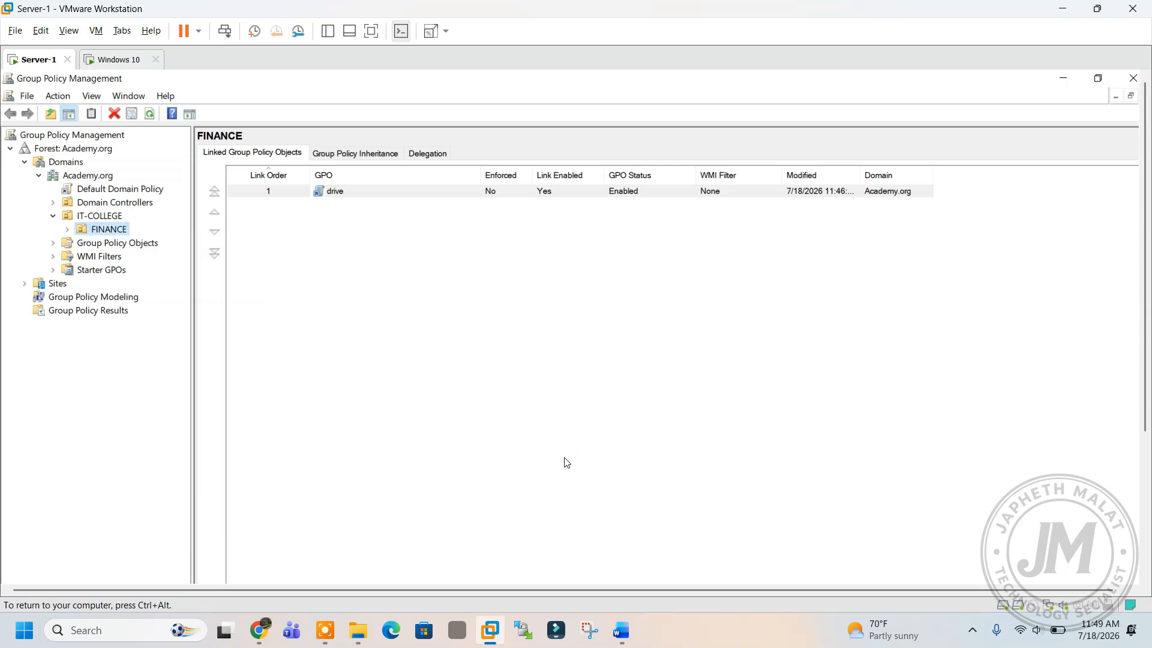
left_click(69, 229)
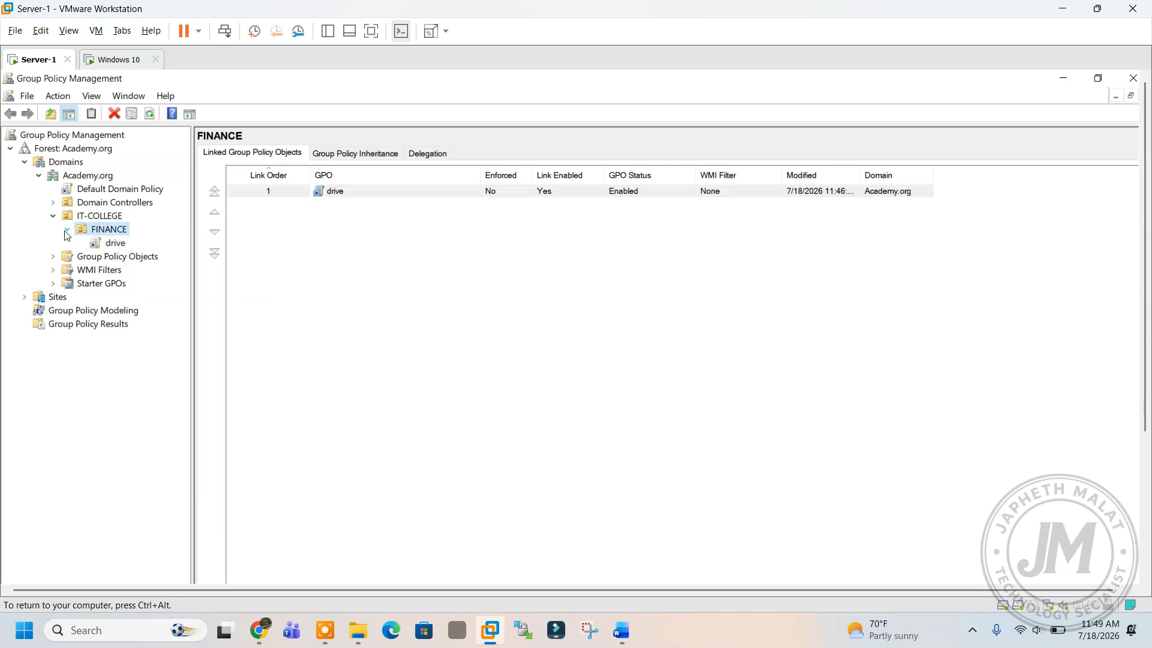
Open the drive GPO linked to FINANCE in the policy editor.
left_click(113, 243)
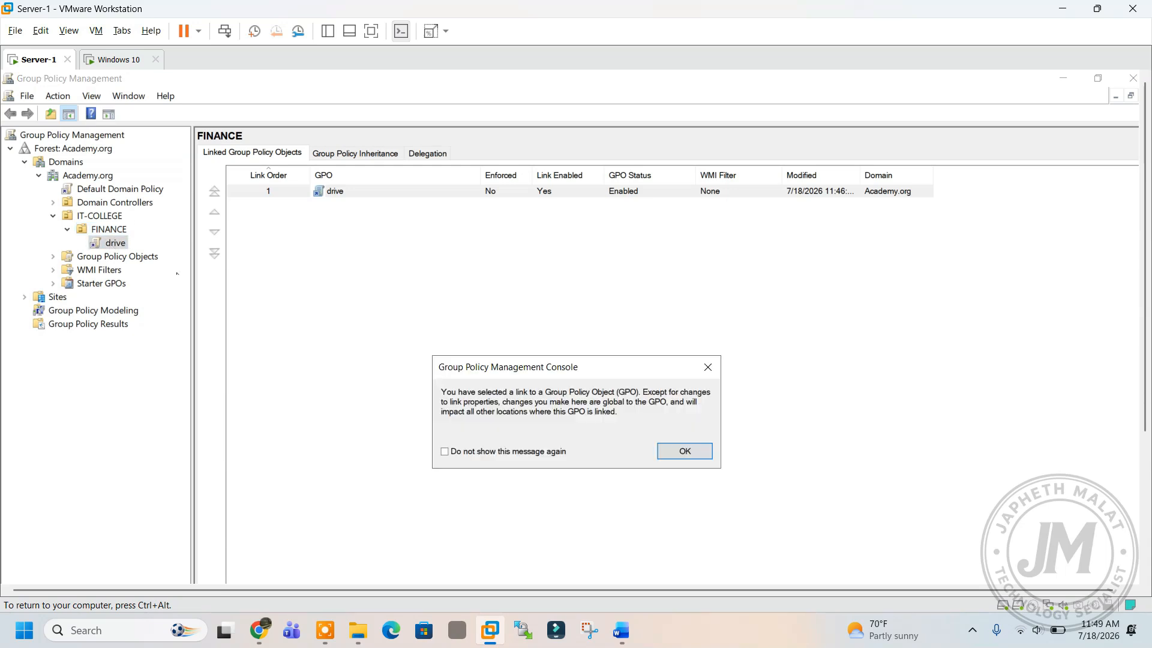
left_click(670, 451)
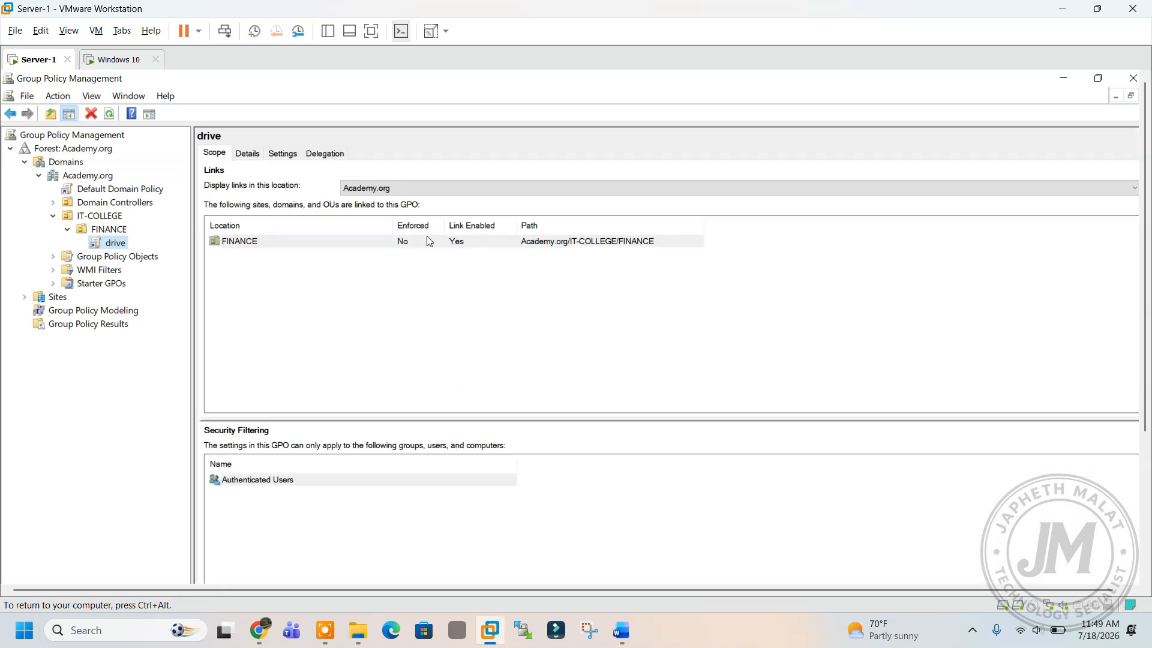
right_click(110, 248)
left_click(137, 257)
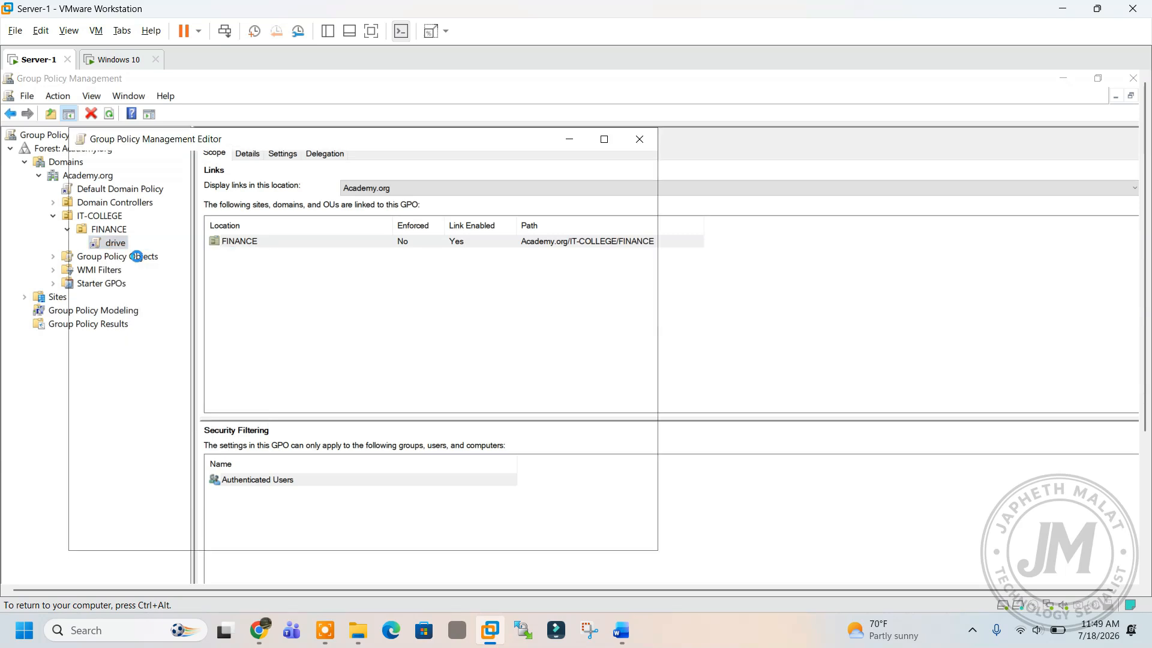
Inspect the D: mapping to \\Server-1\finance under user Drive Maps, then go to Windows 10.
left_click(93, 279)
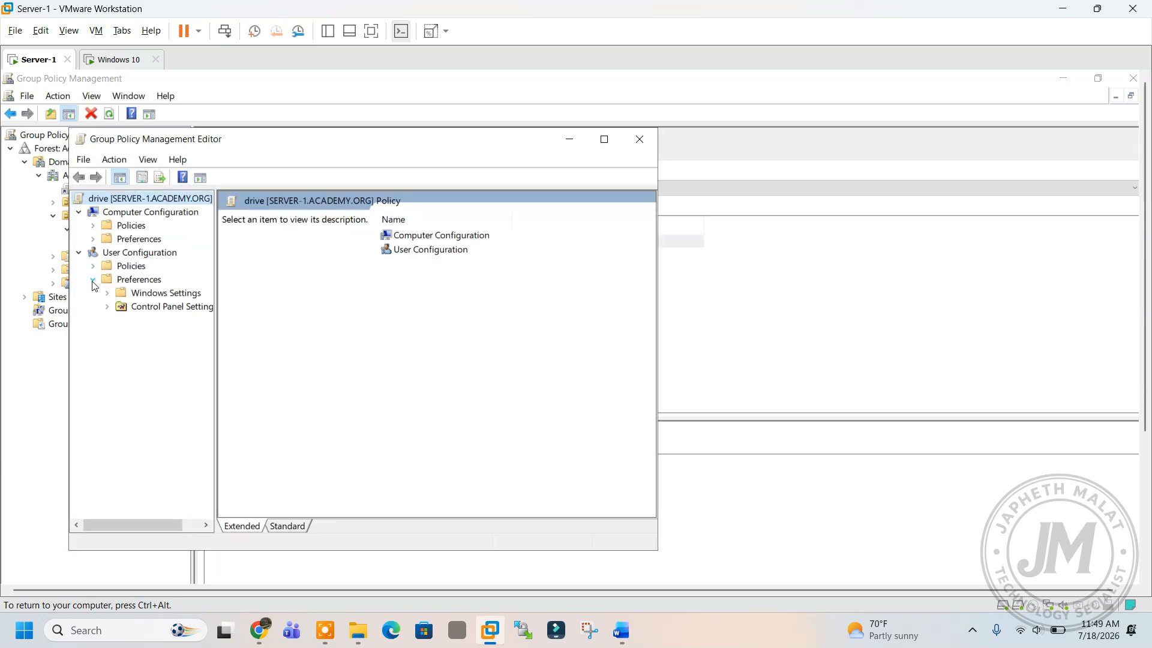
left_click(107, 293)
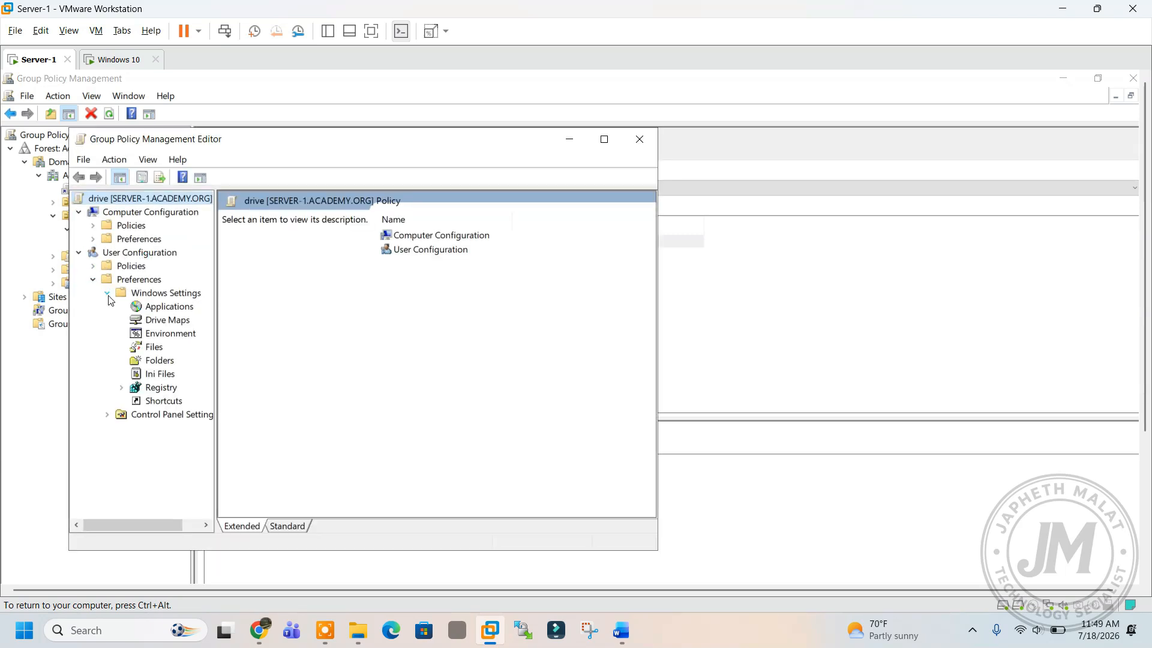
left_click(162, 322)
left_click(487, 261)
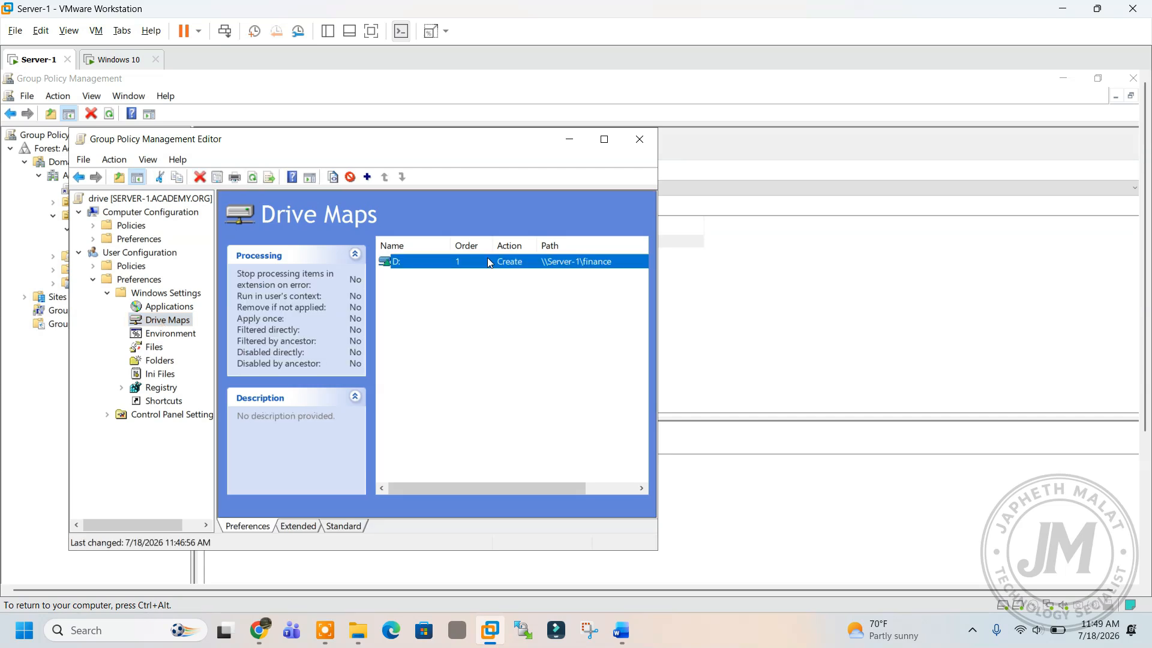
left_click(108, 59)
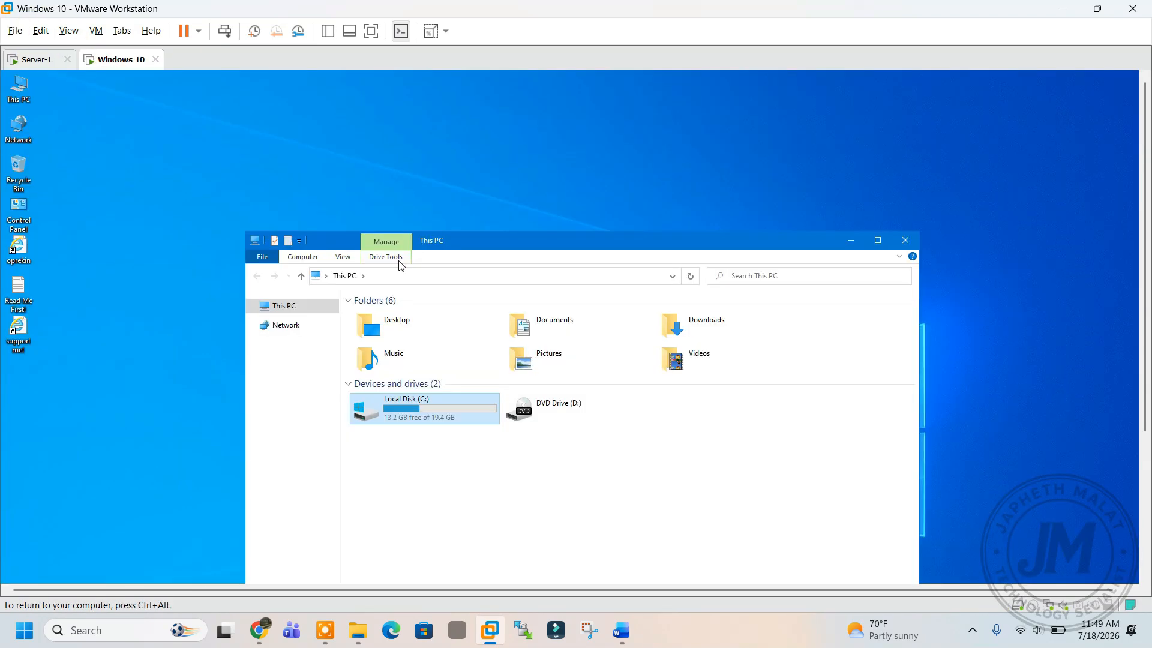
Refresh This PC on Windows 10, still showing no mapped drive, then return to Server-1.
left_click(399, 259)
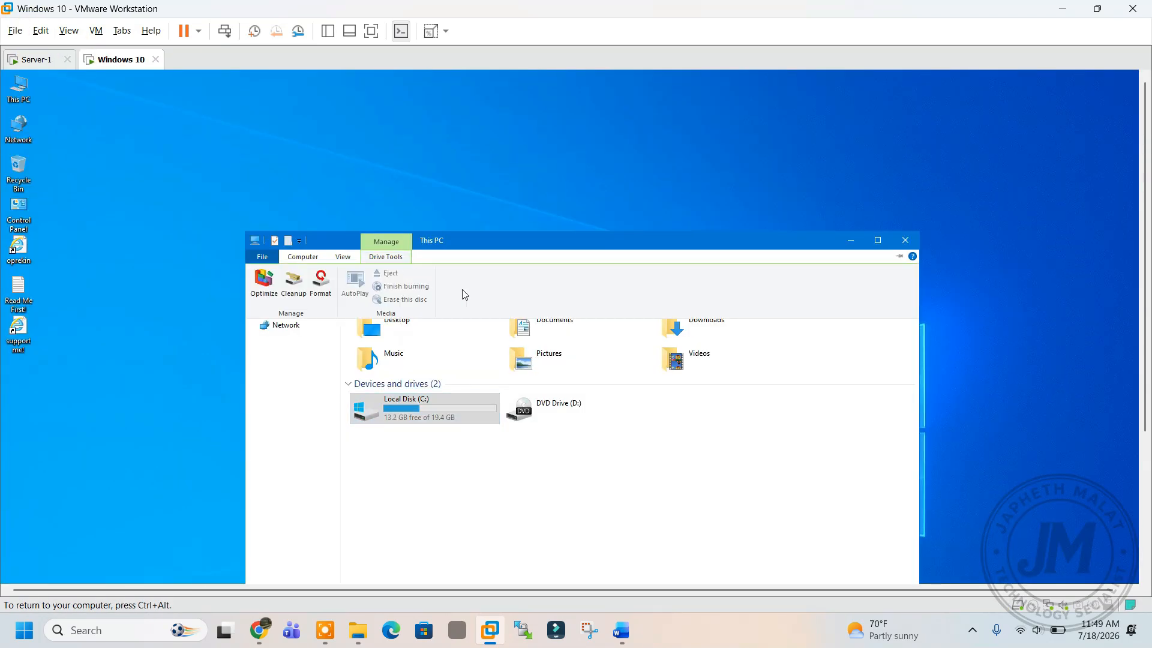
left_click(488, 462)
right_click(487, 457)
left_click(526, 504)
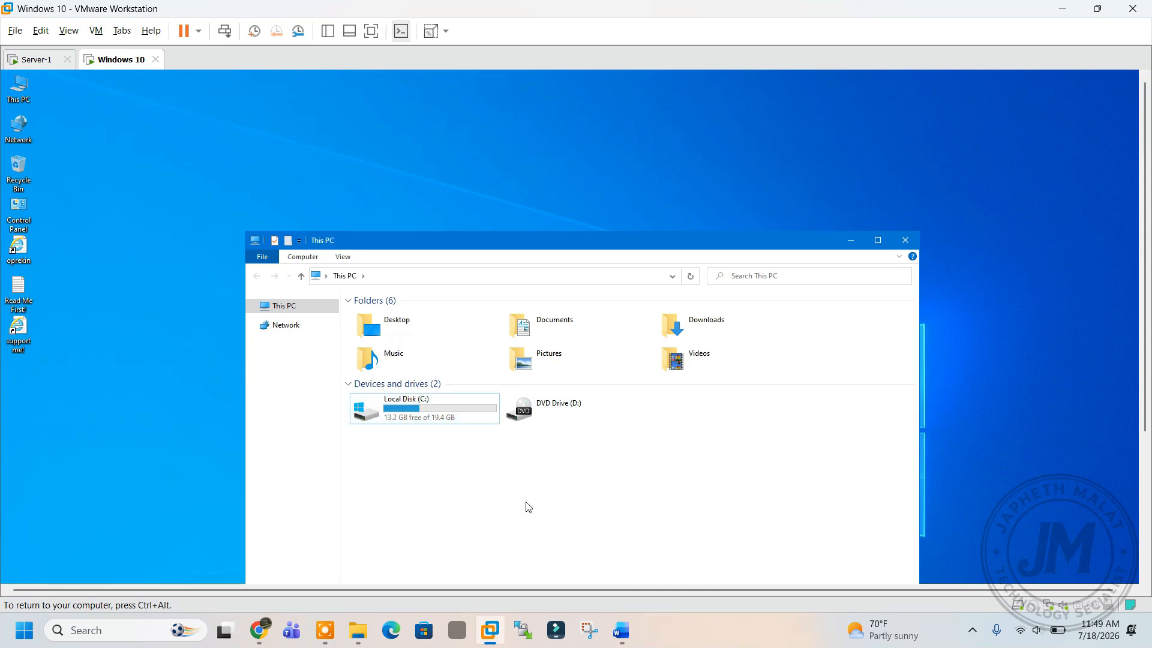
left_click(36, 59)
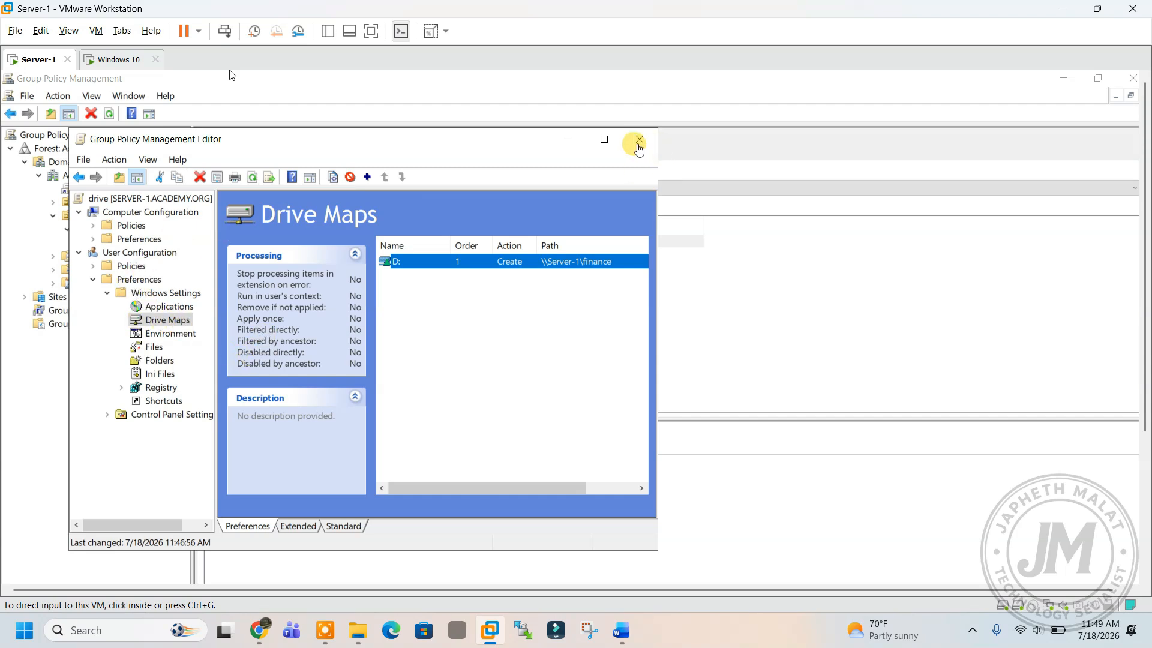
Close the editor and delete the drive GPO's link from FINANCE.
left_click(639, 140)
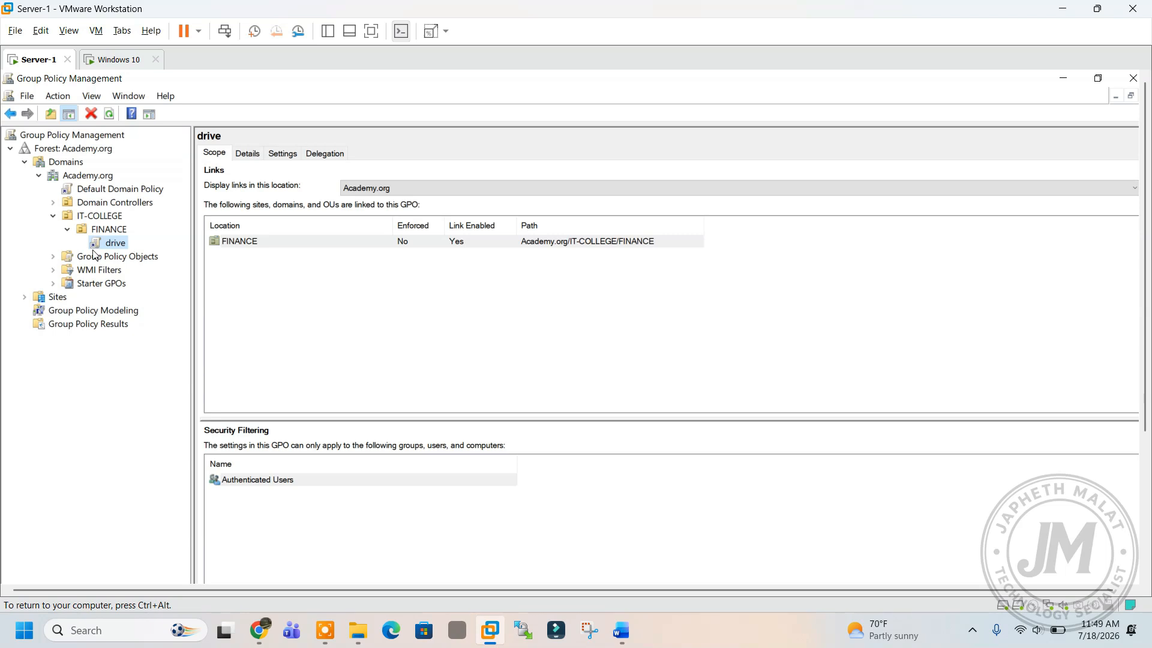
left_click(241, 243)
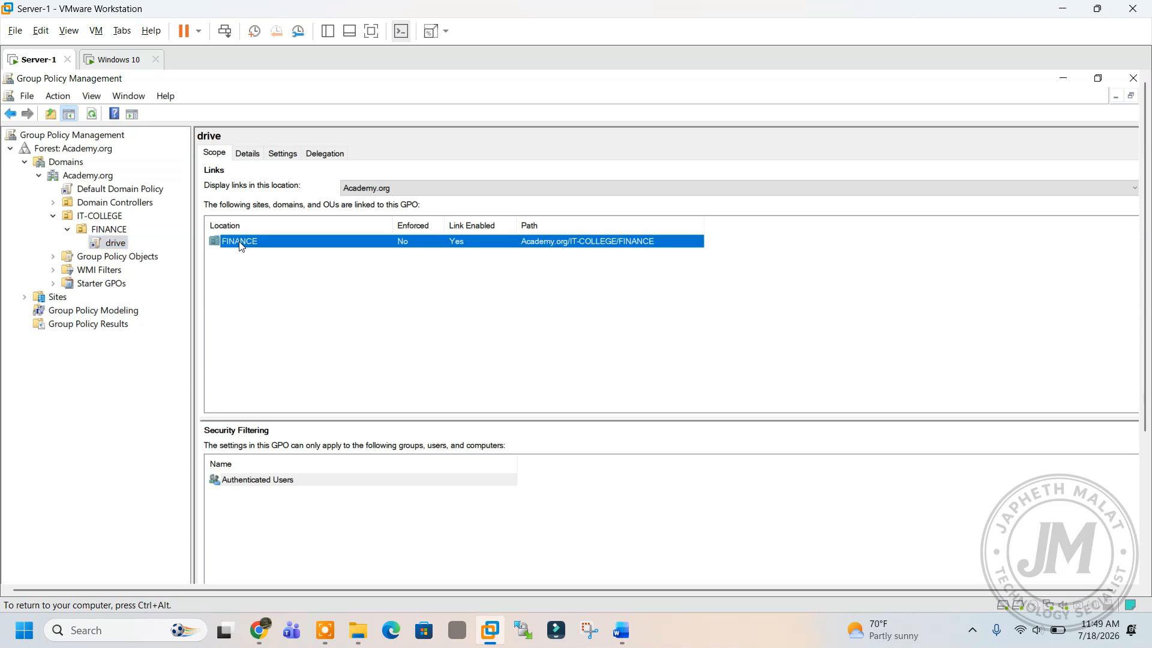
right_click(112, 245)
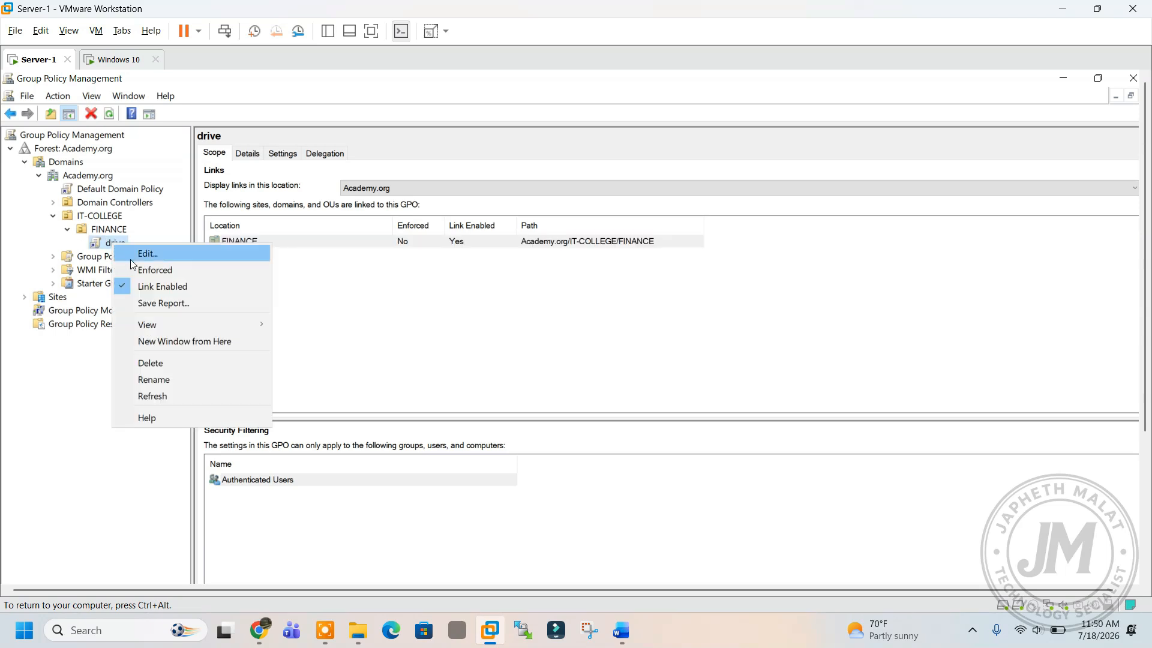
left_click(159, 362)
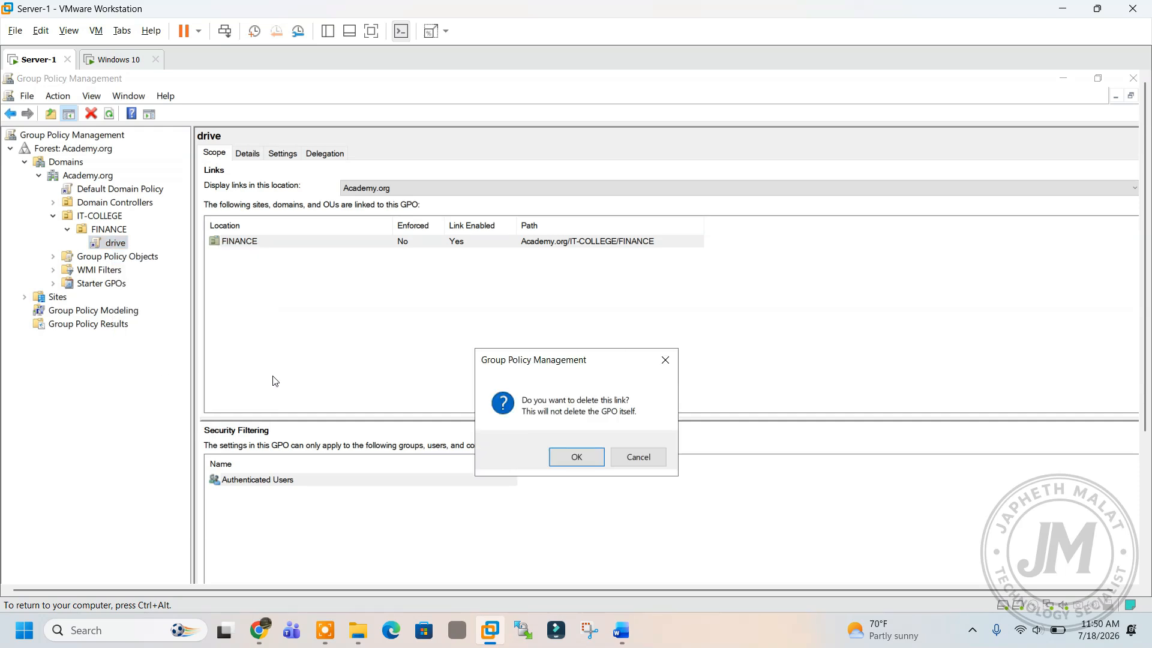
left_click(573, 457)
Create a new GPO named FOLDERDRIVE linked to the IT-COLLEGE unit.
right_click(94, 216)
right_click(88, 213)
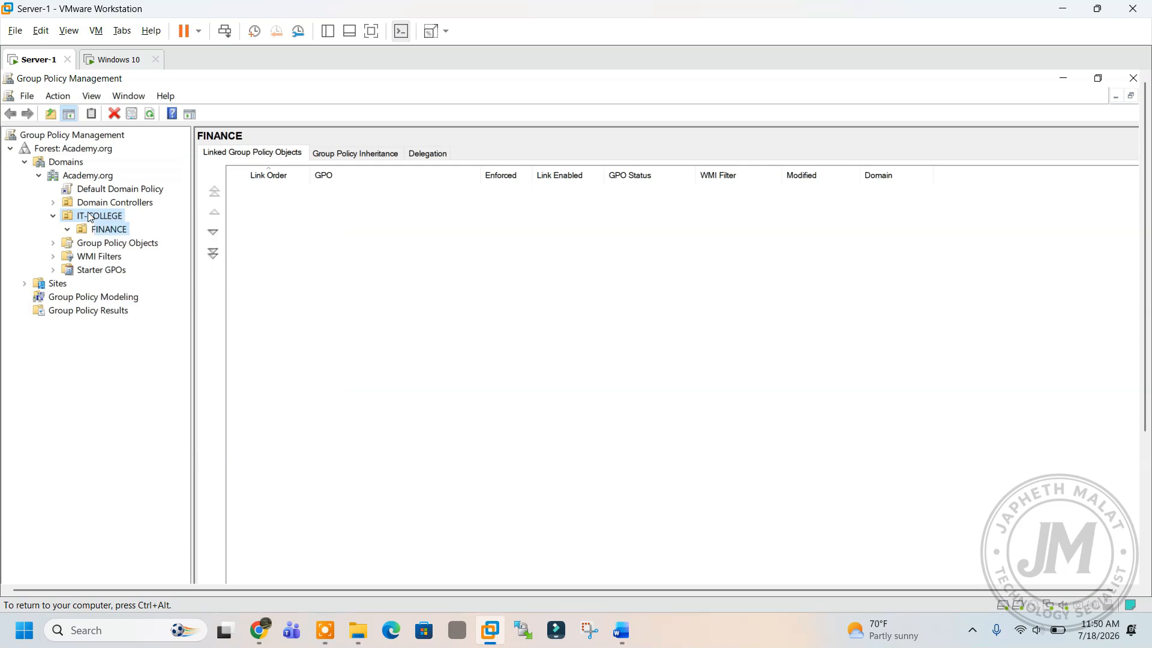
left_click(65, 231)
right_click(81, 218)
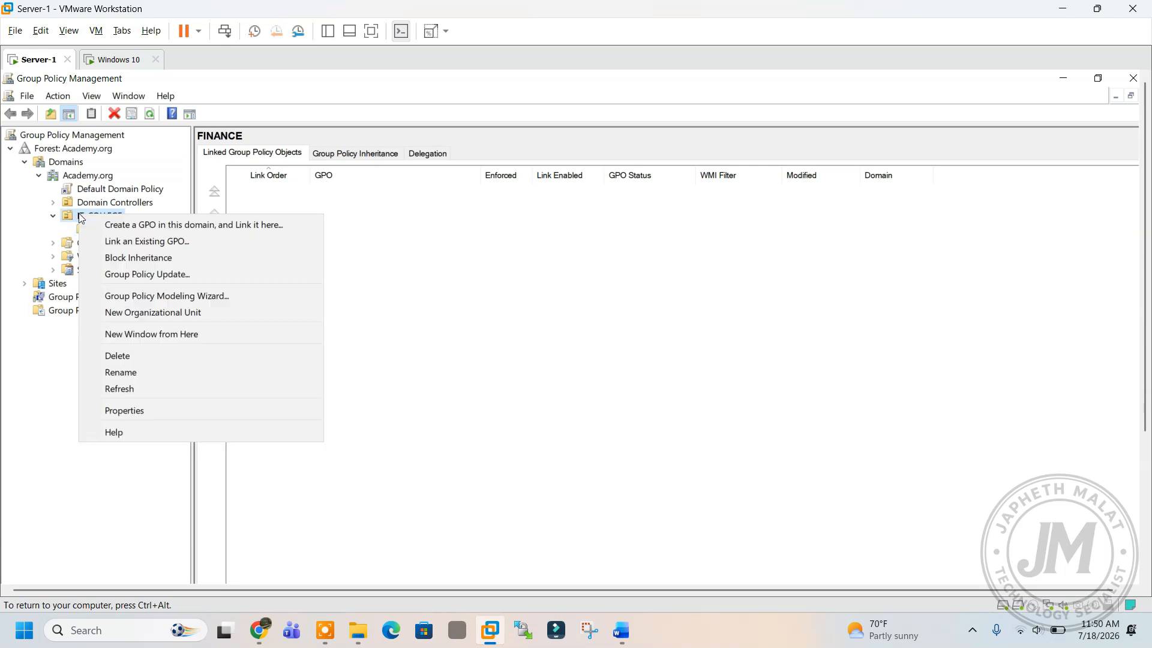
left_click(147, 229)
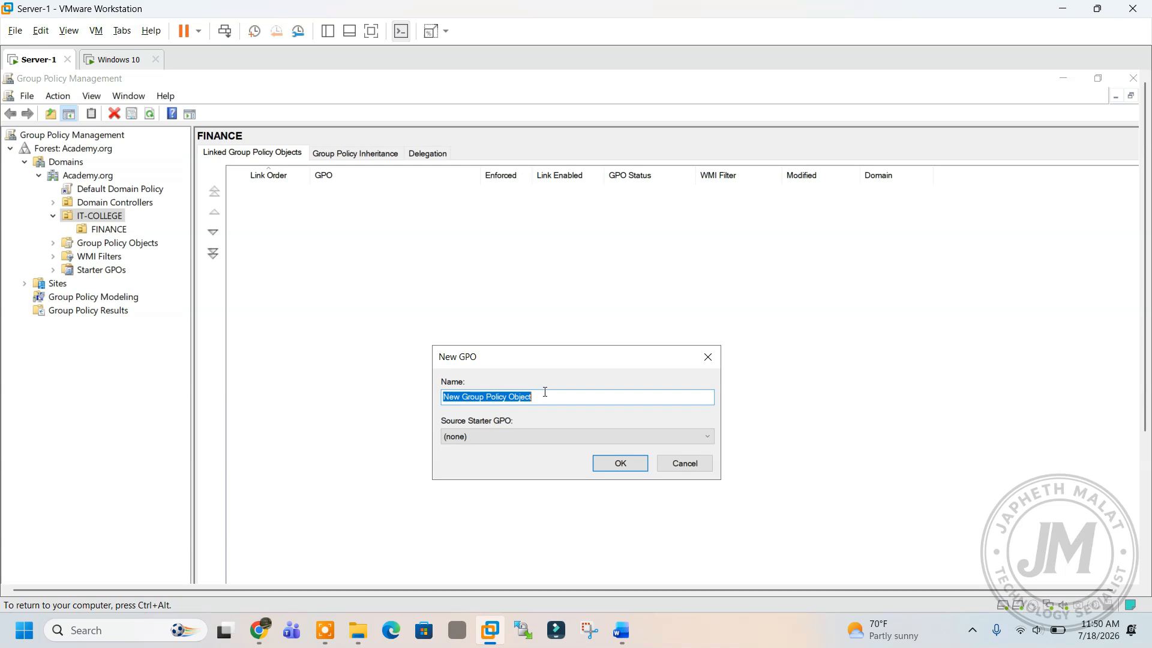
type("FOLDERDRIVE")
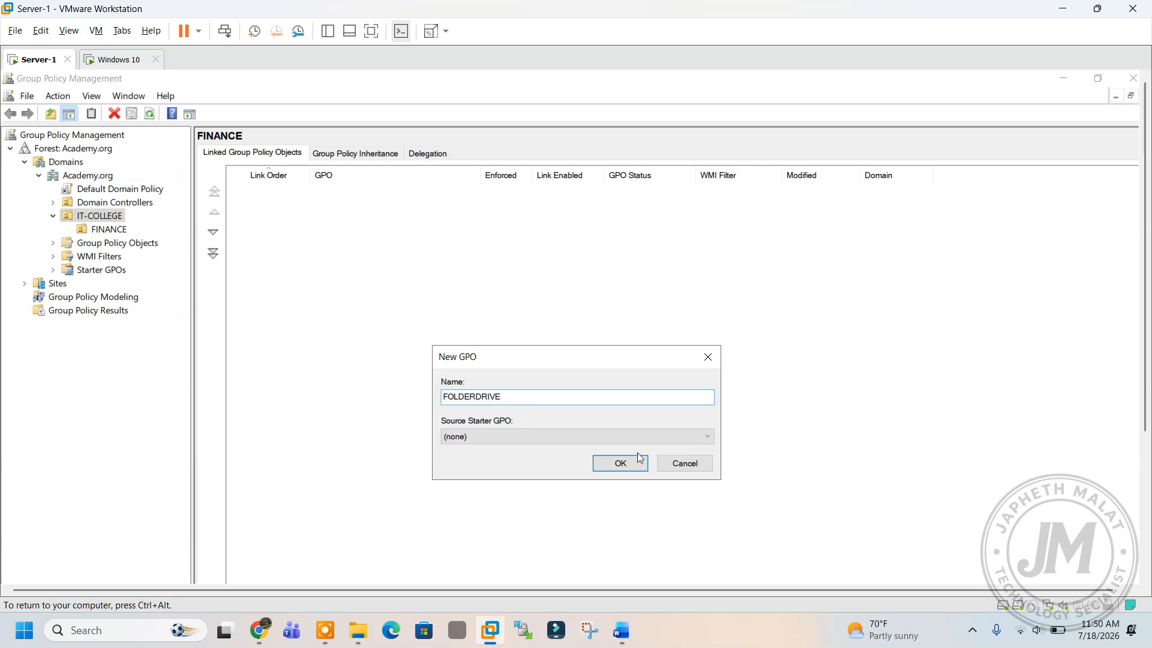
left_click(620, 463)
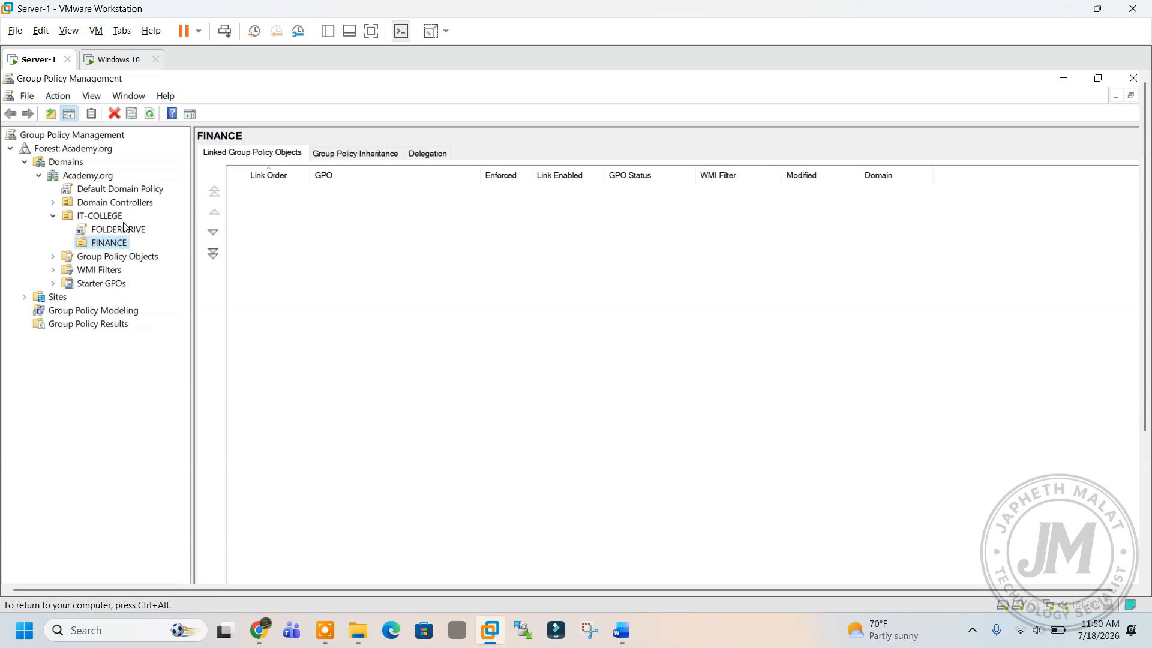
Edit FOLDERDRIVE and go to User Configuration > Preferences > Windows Settings > Drive Maps.
right_click(115, 230)
left_click(156, 237)
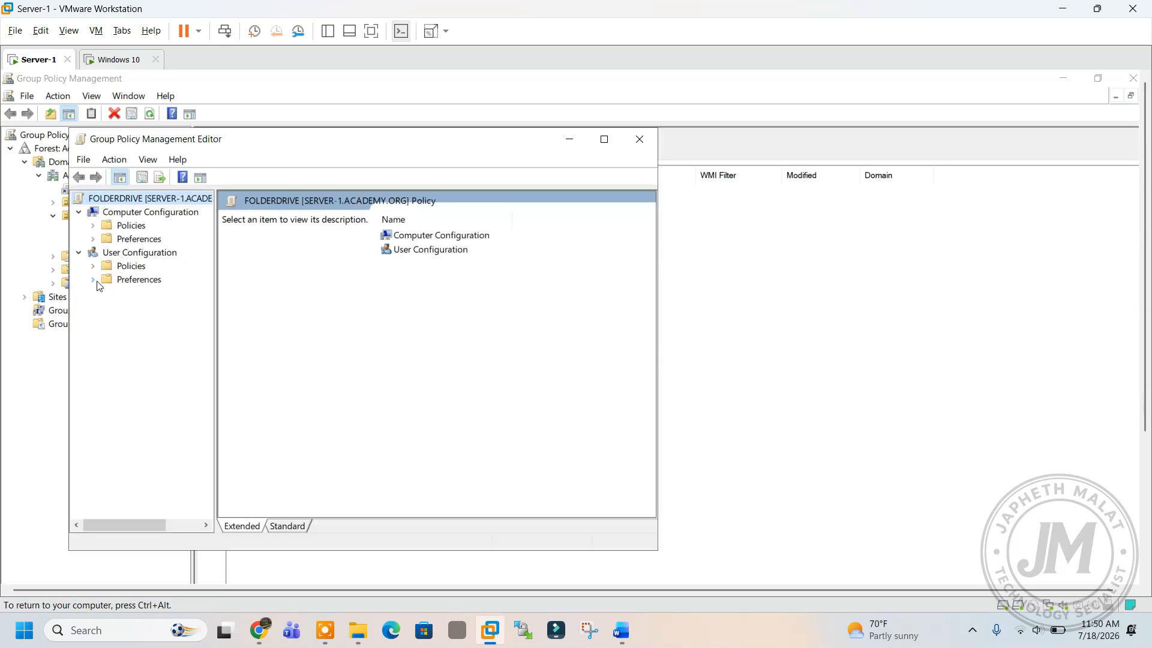
left_click(93, 280)
left_click(107, 294)
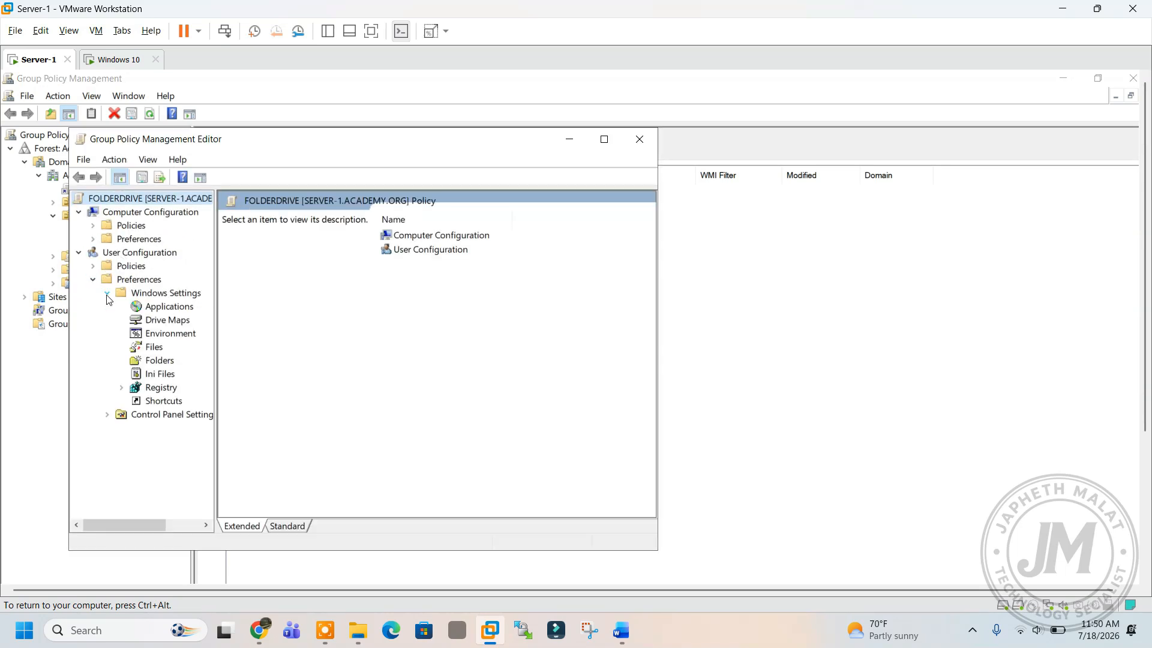
left_click(151, 322)
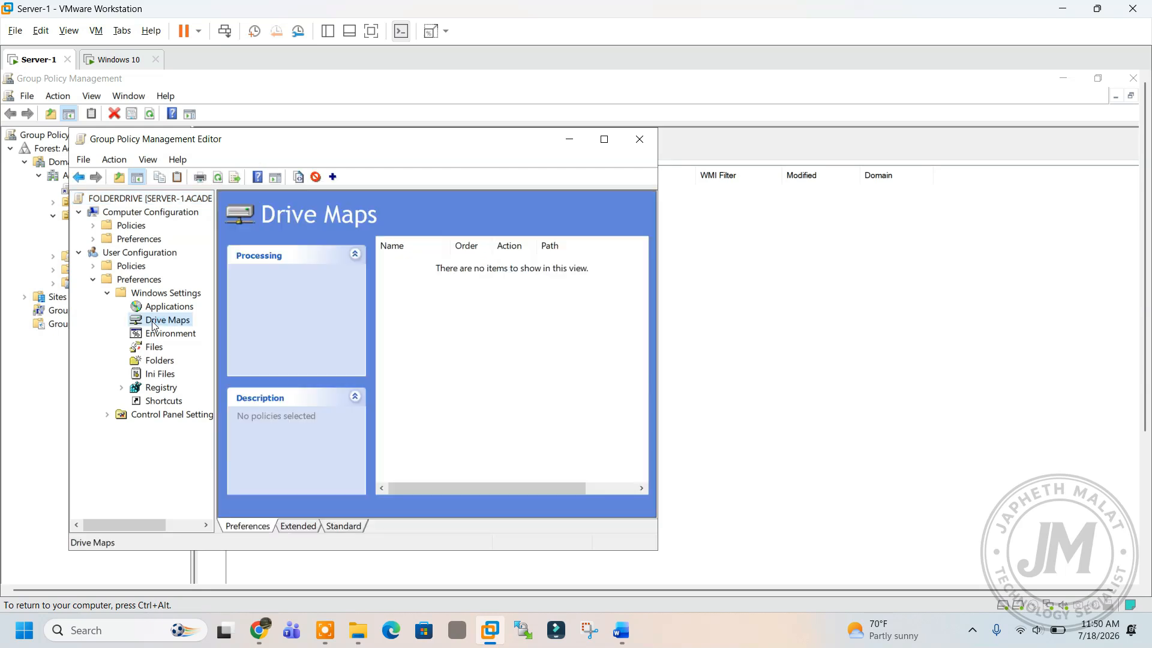
Add a new mapped drive with action Create and location \\Server-1\finance.
right_click(153, 325)
mouse_move(175, 334)
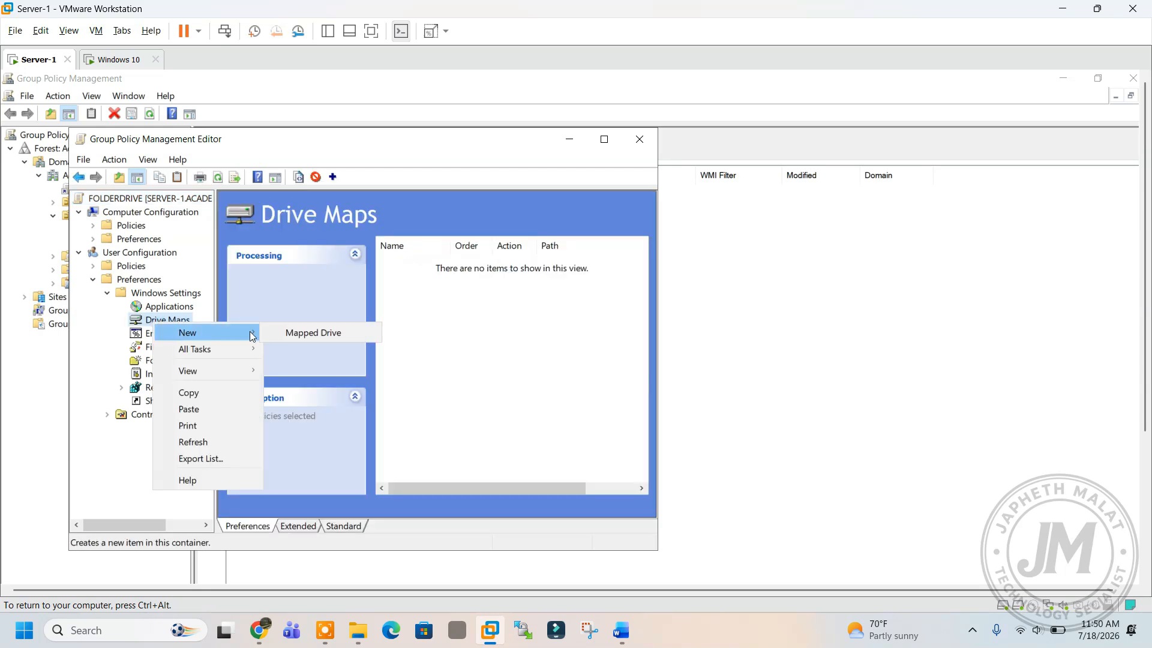
left_click(294, 335)
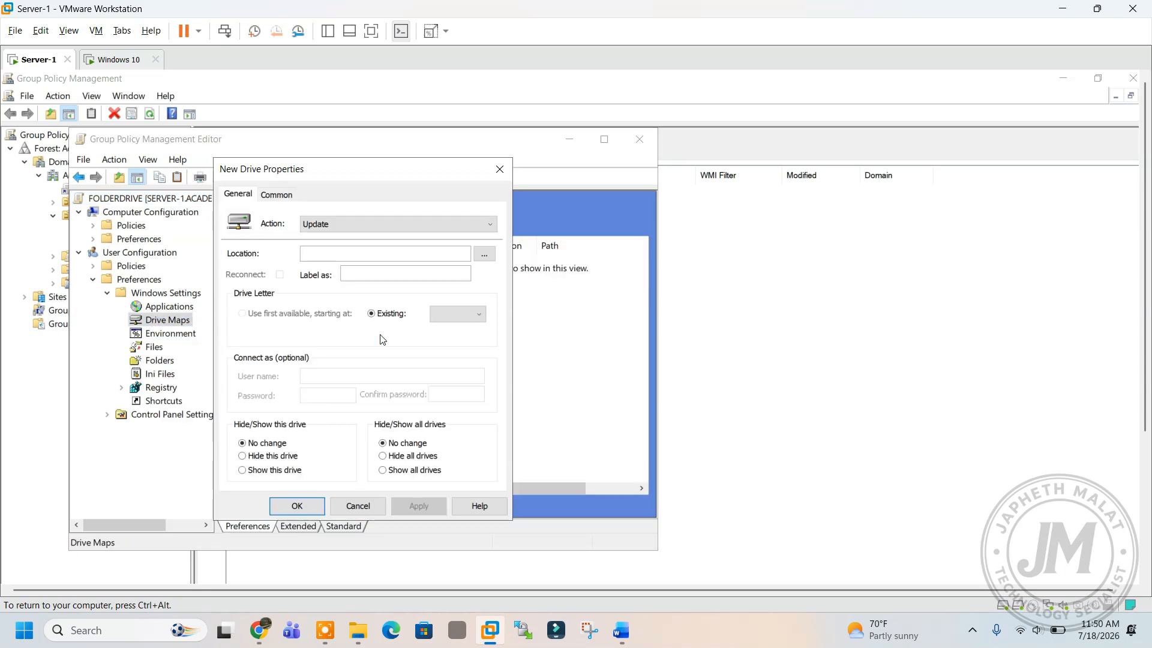
left_click(333, 225)
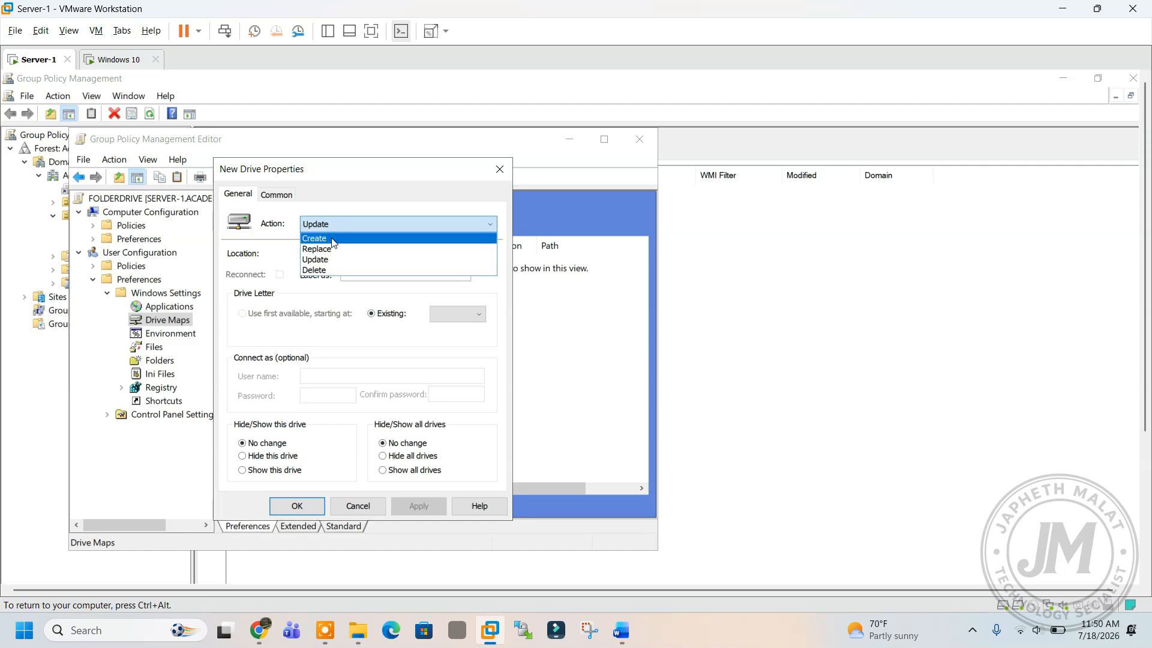
left_click(331, 239)
right_click(340, 254)
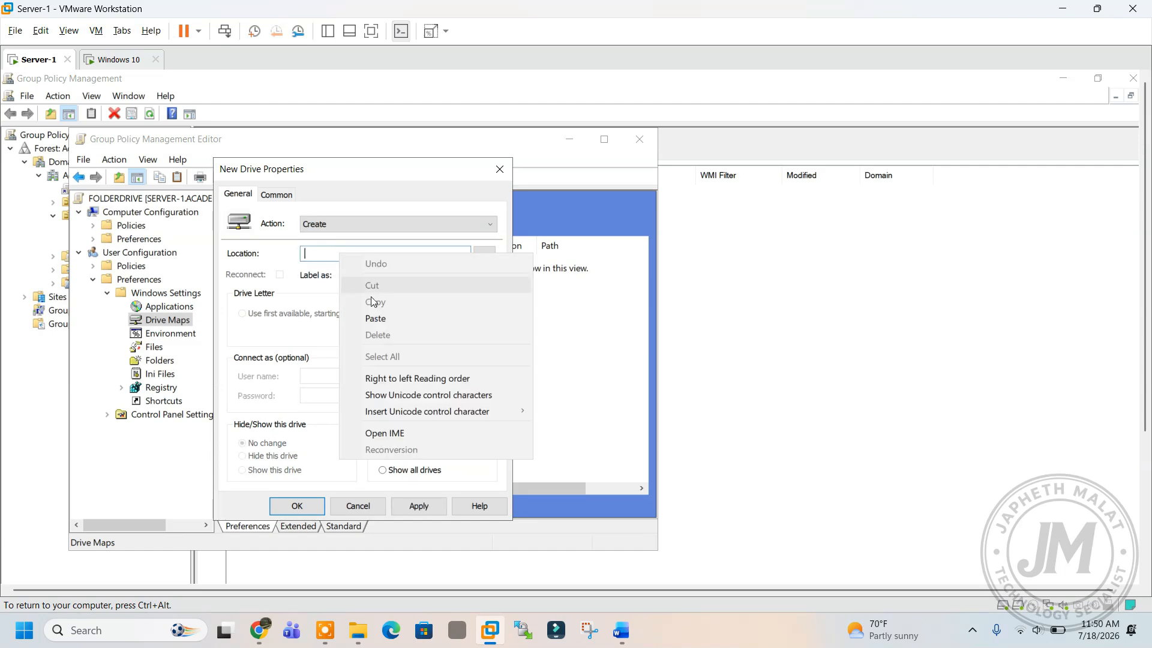
left_click(385, 324)
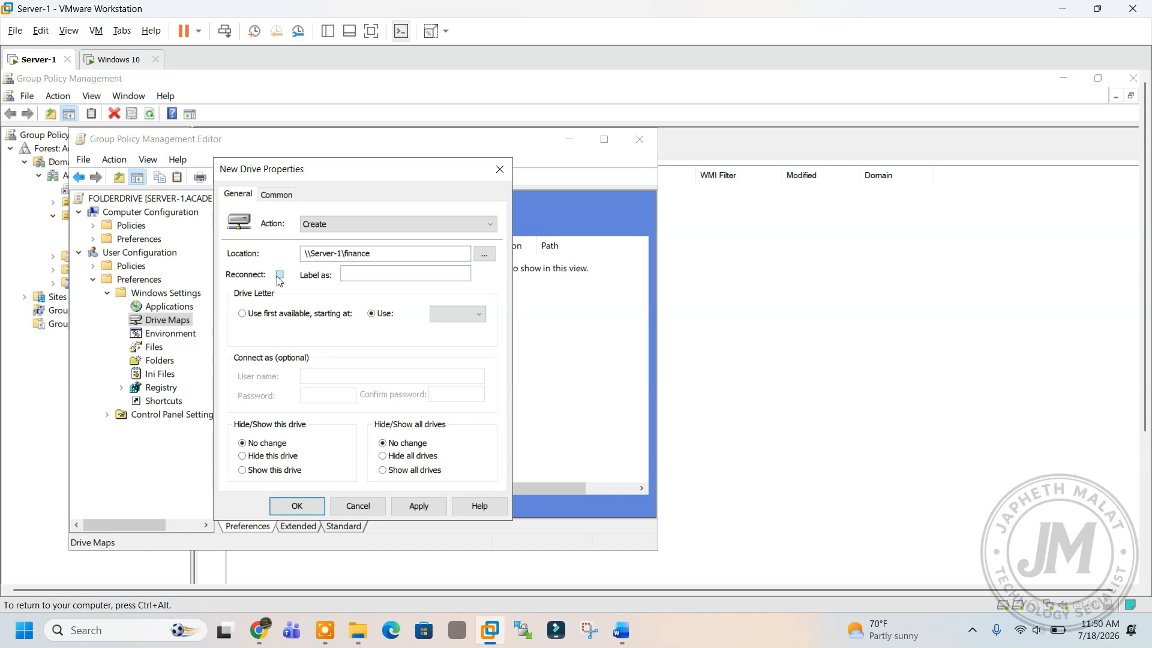
Show this drive and all drives, assign drive letter A, and apply the mapping.
left_click(266, 472)
left_click(391, 472)
left_click(418, 506)
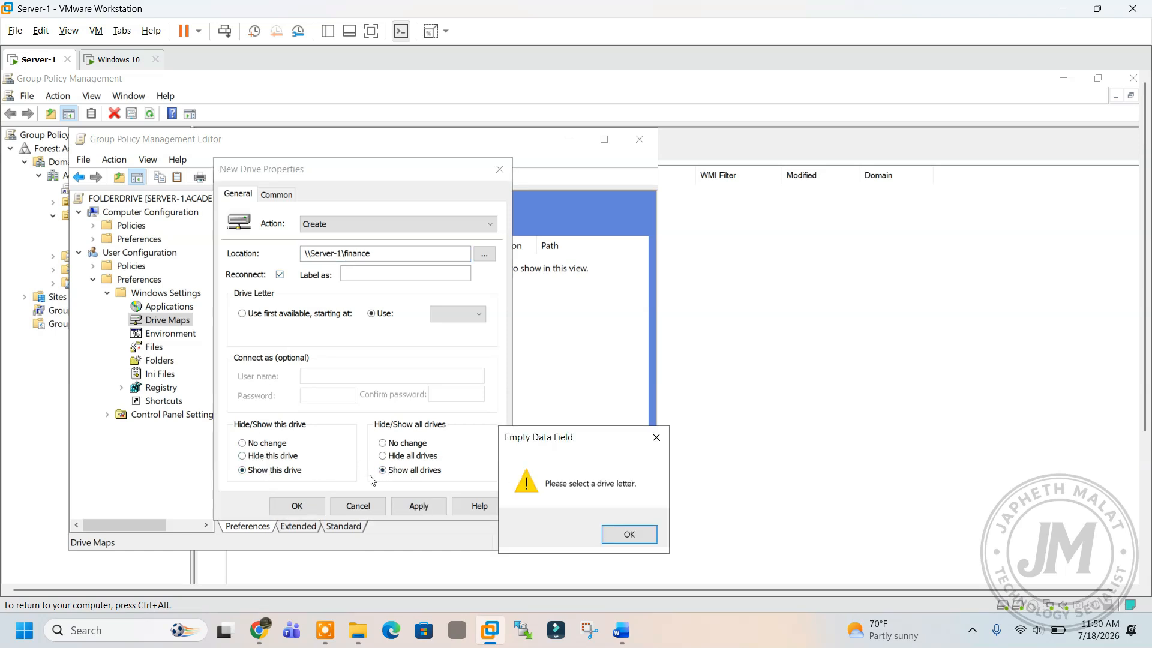
left_click(653, 536)
left_click(457, 314)
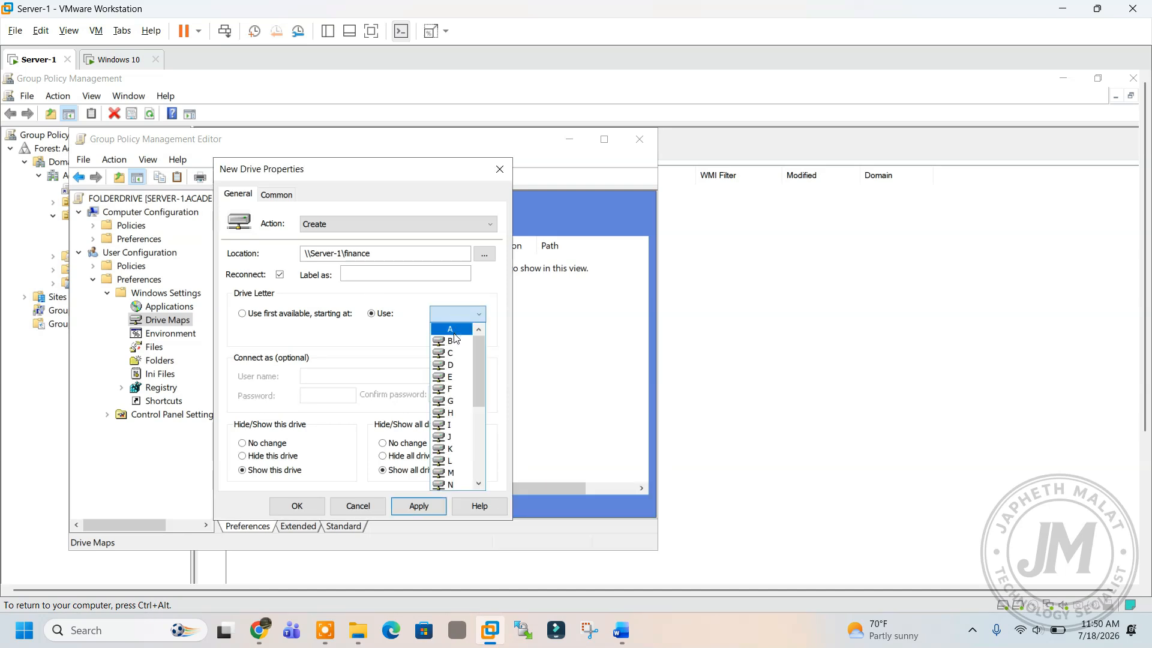
left_click(451, 331)
left_click(429, 504)
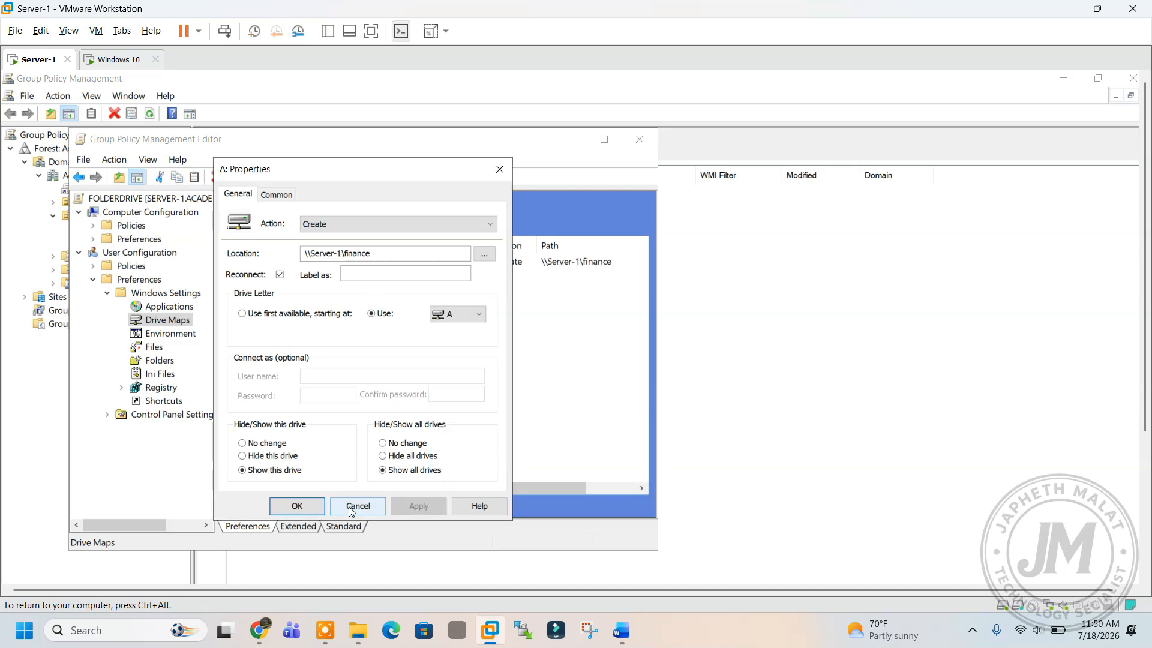
left_click(297, 505)
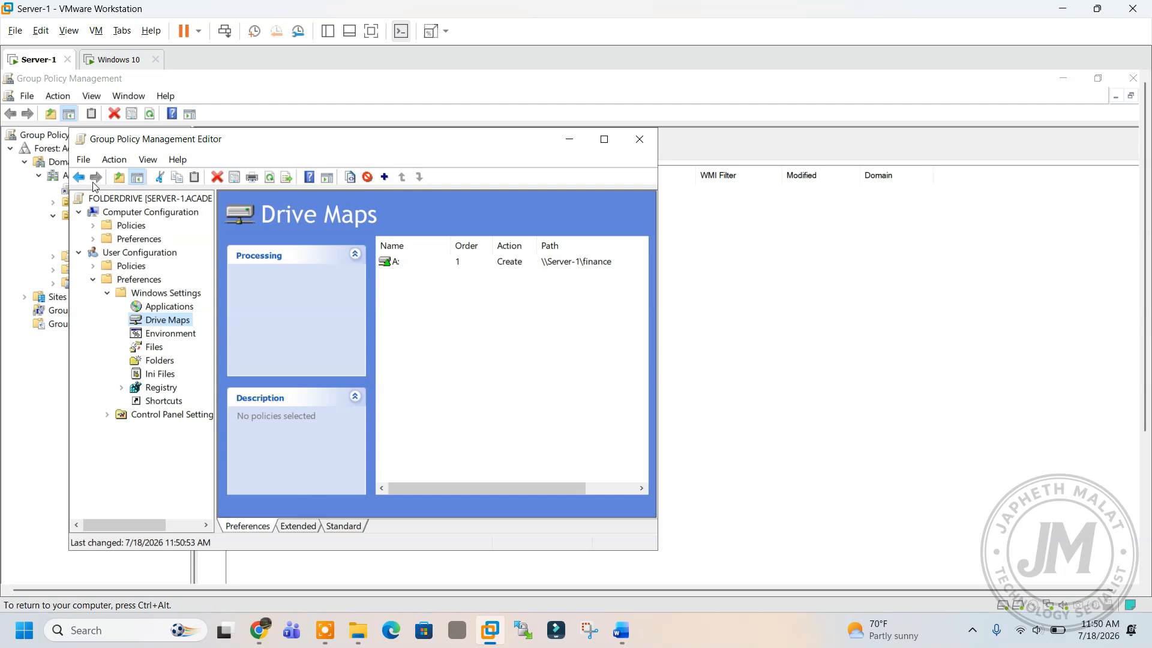
left_click(114, 59)
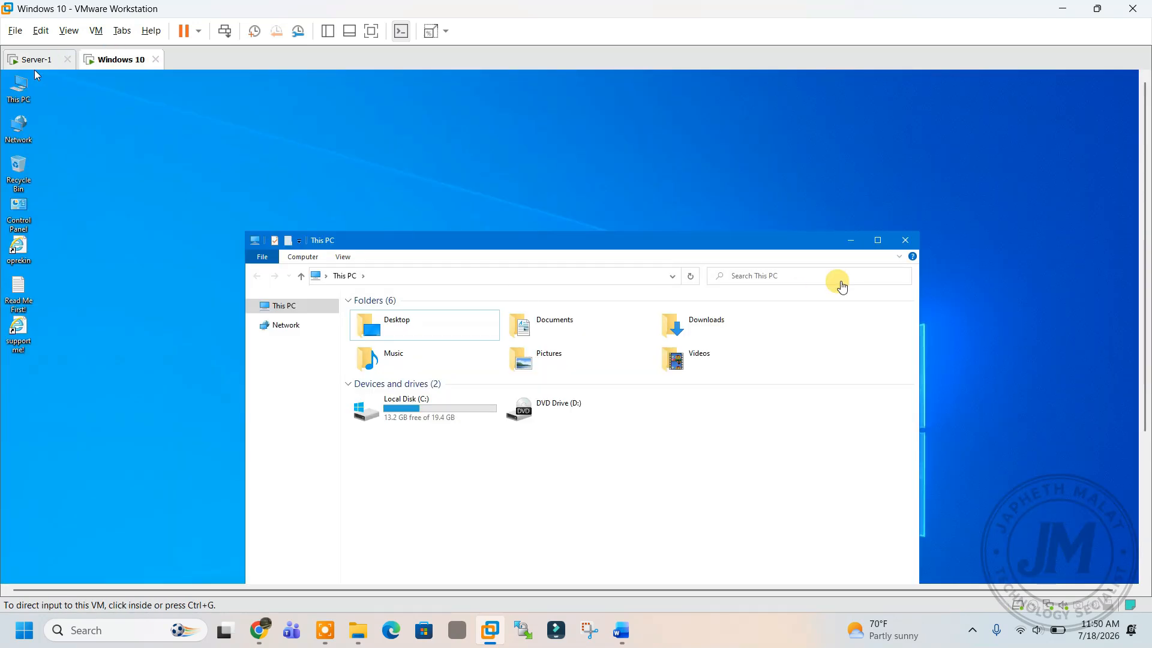
left_click(681, 422)
right_click(686, 434)
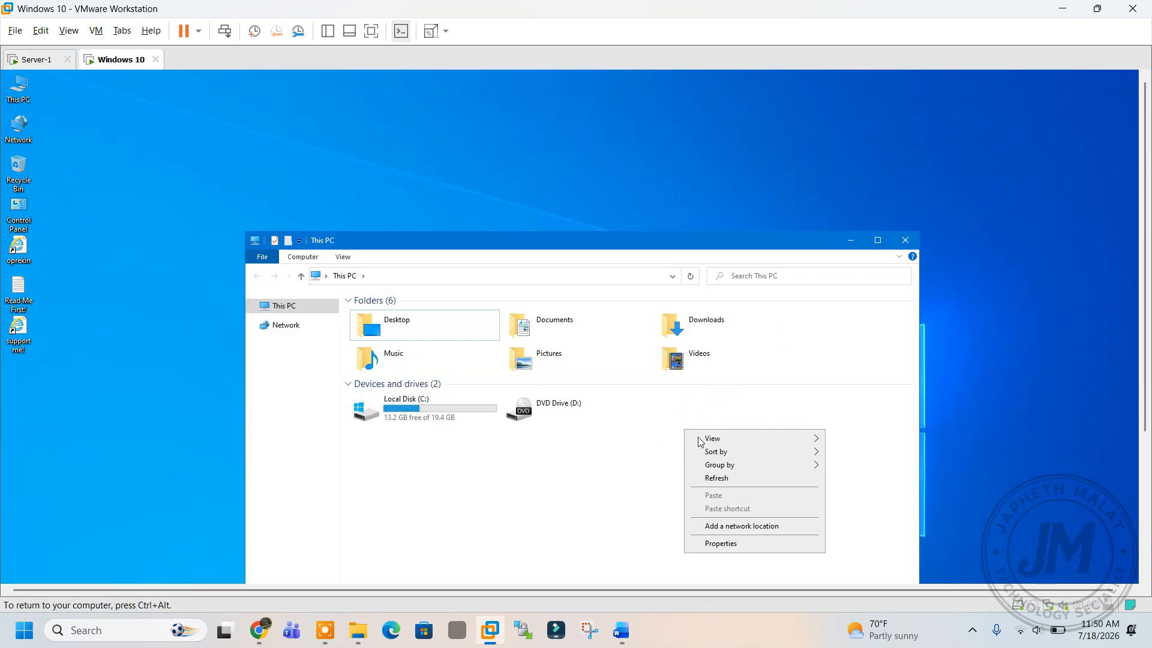
left_click(705, 476)
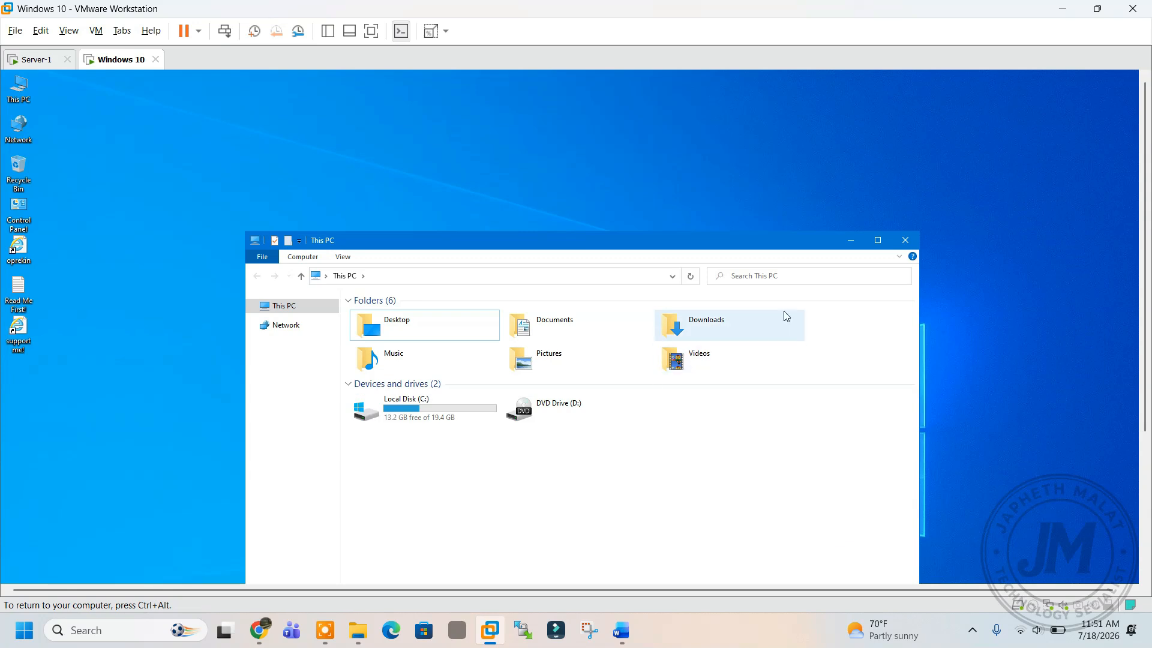
left_click(905, 240)
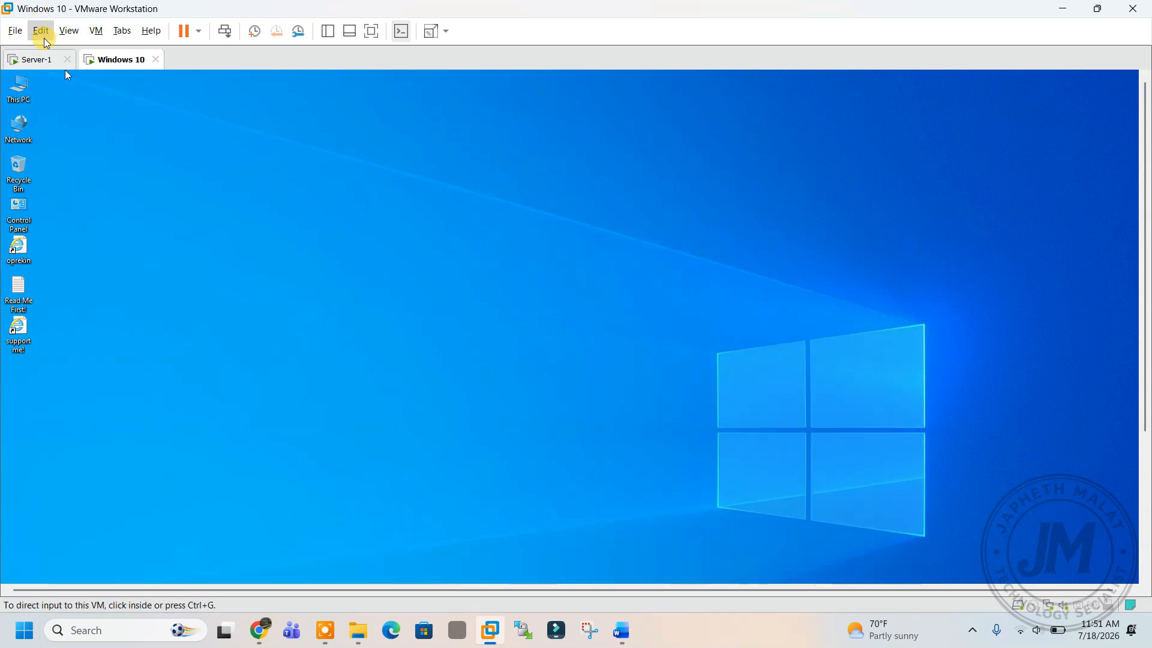
left_click(32, 59)
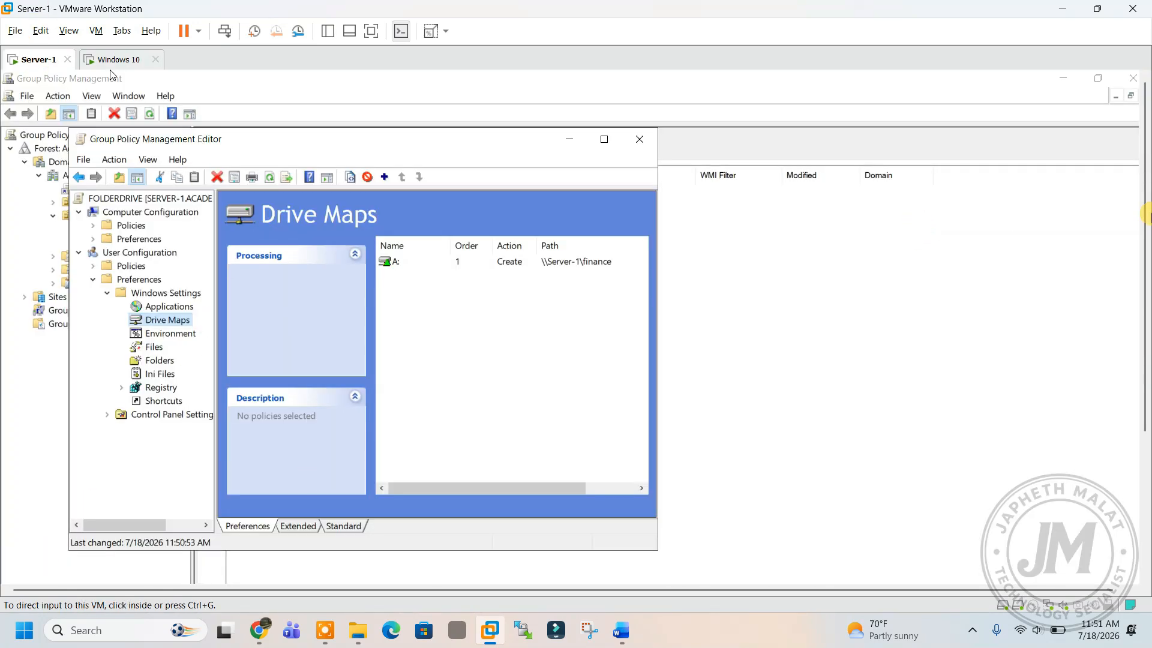
left_click_drag(1144, 219, 1144, 384)
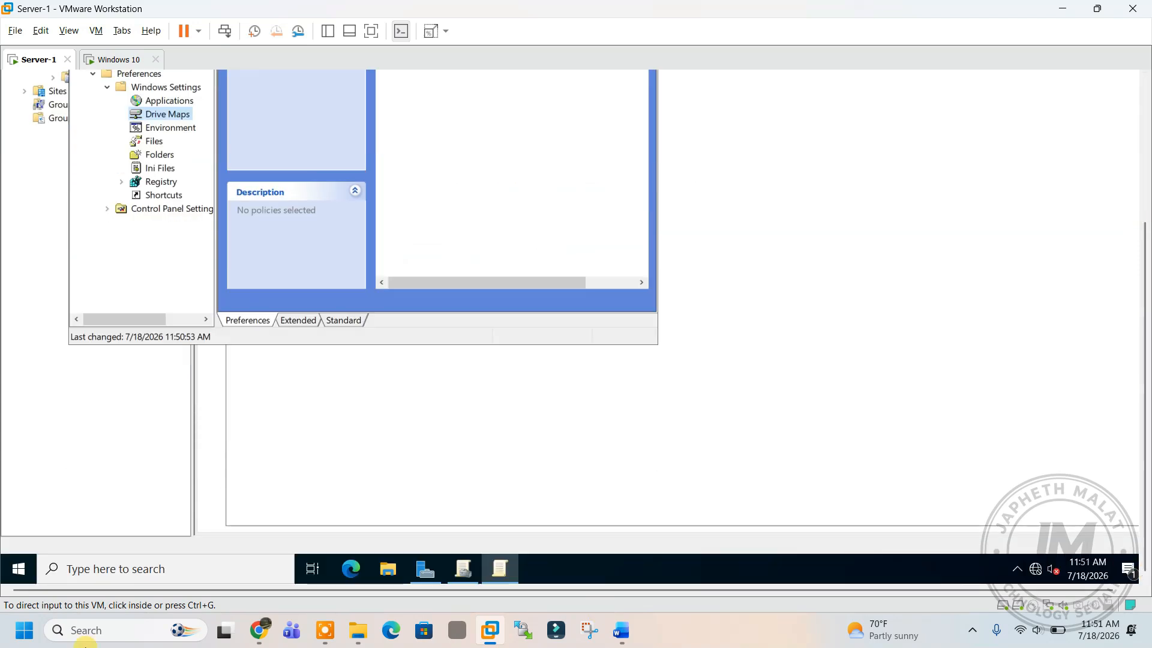
Open Command Prompt on Server-1 and run gpupdate /force.
left_click(18, 572)
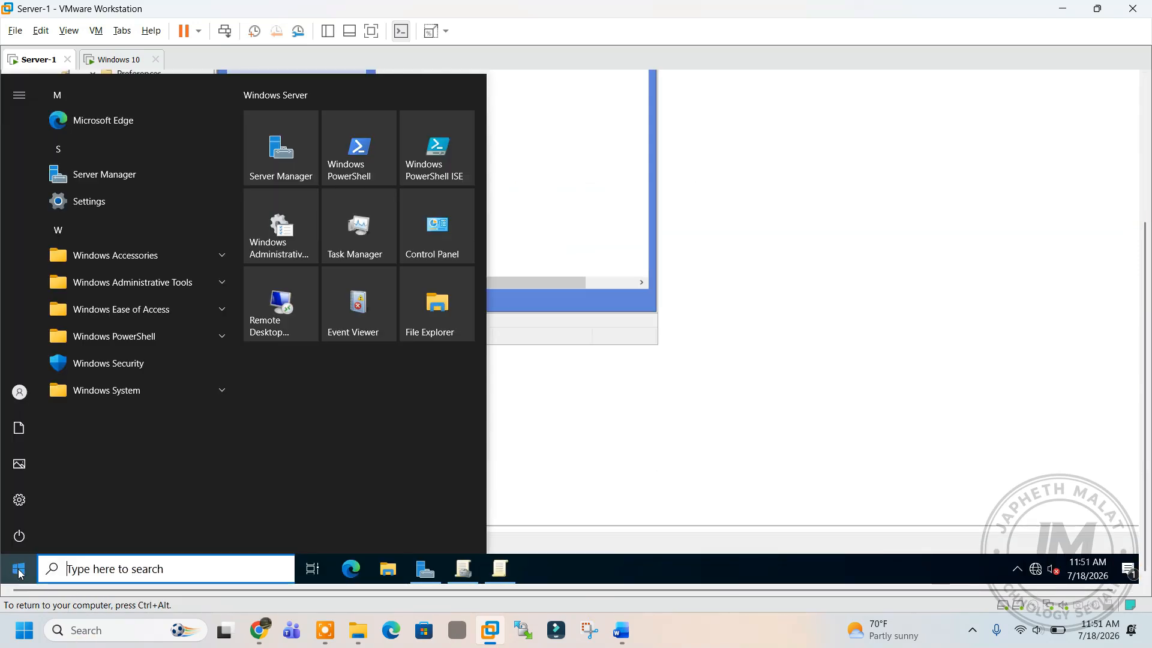
type("CMD")
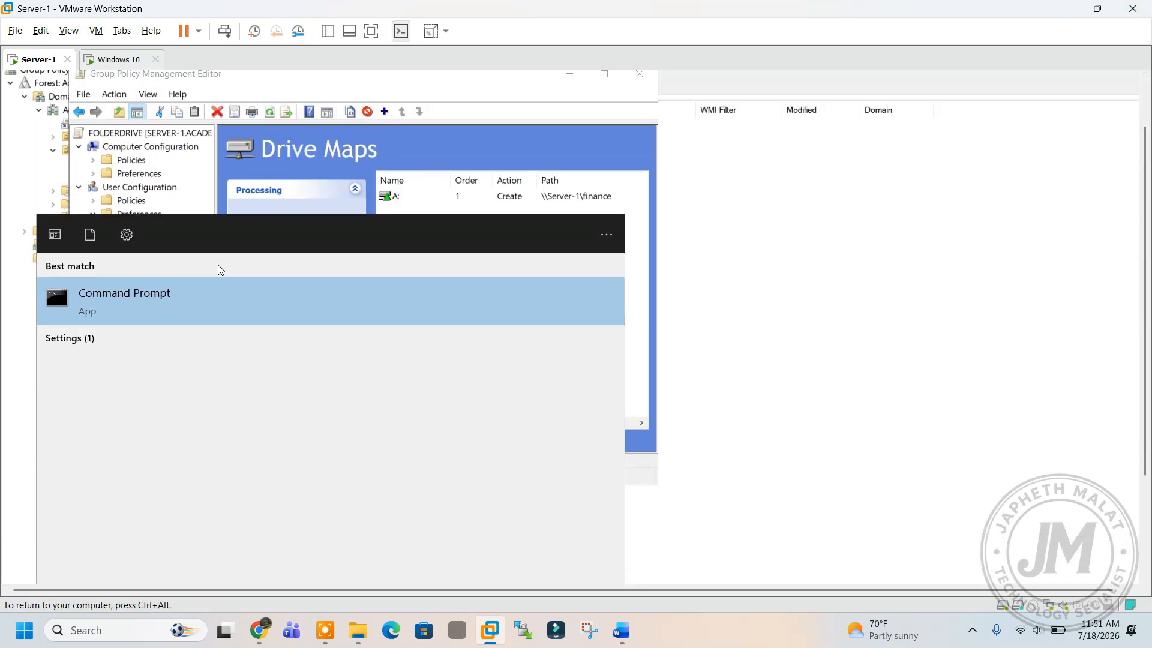
left_click(204, 298)
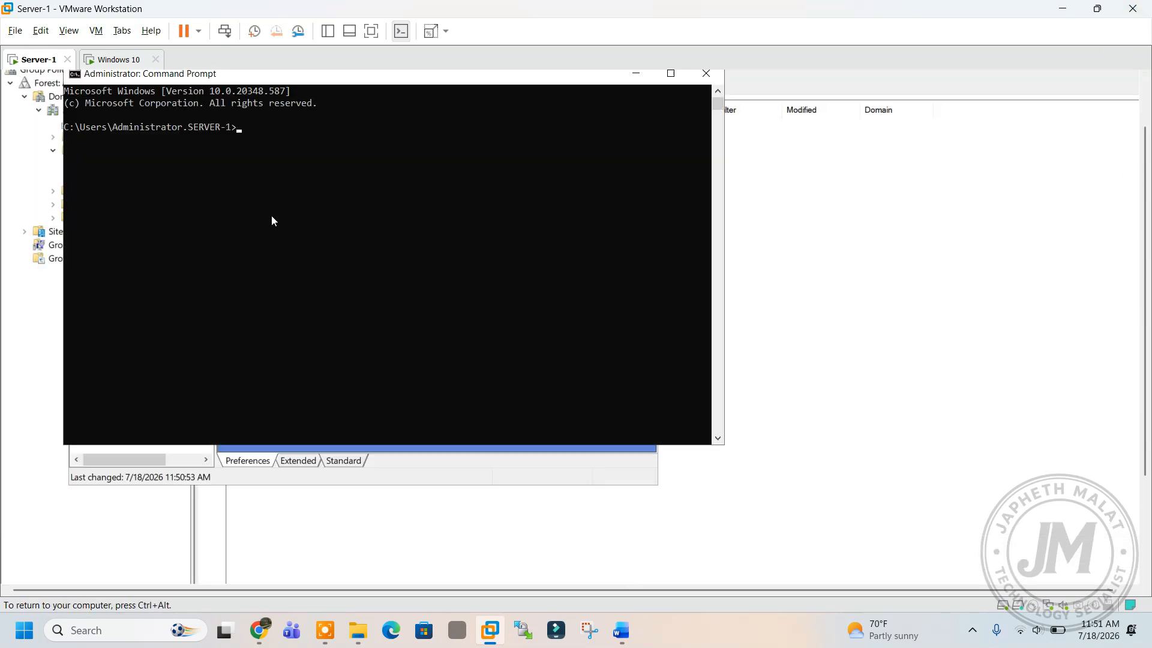
type("g")
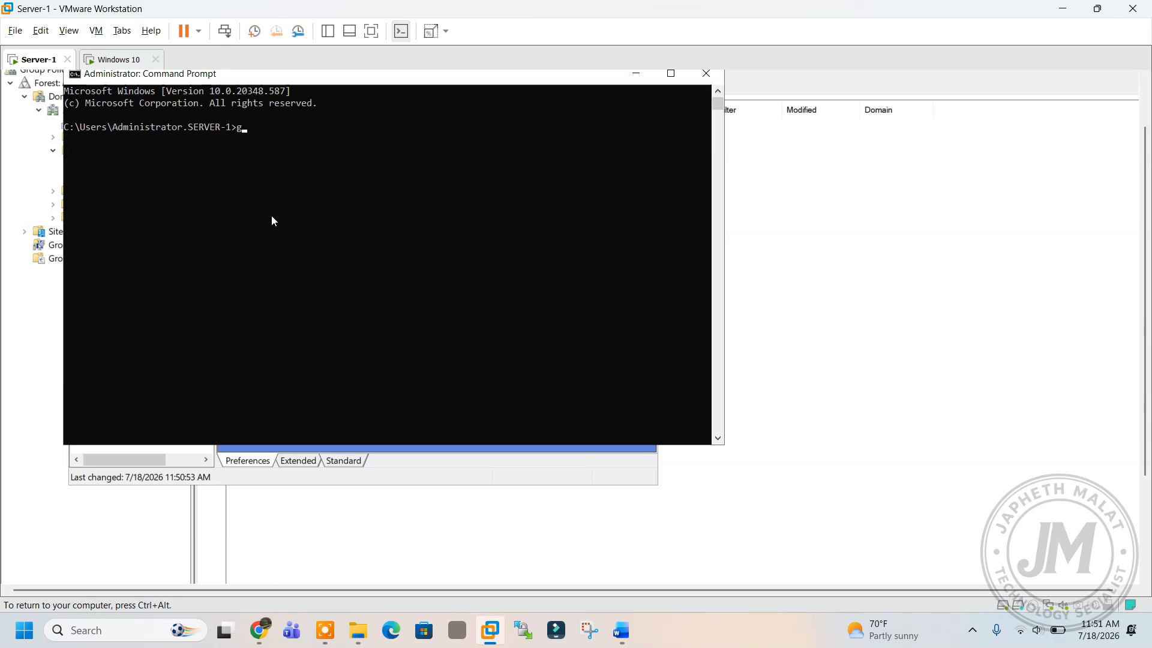
type("pupdate /force")
key("Return")
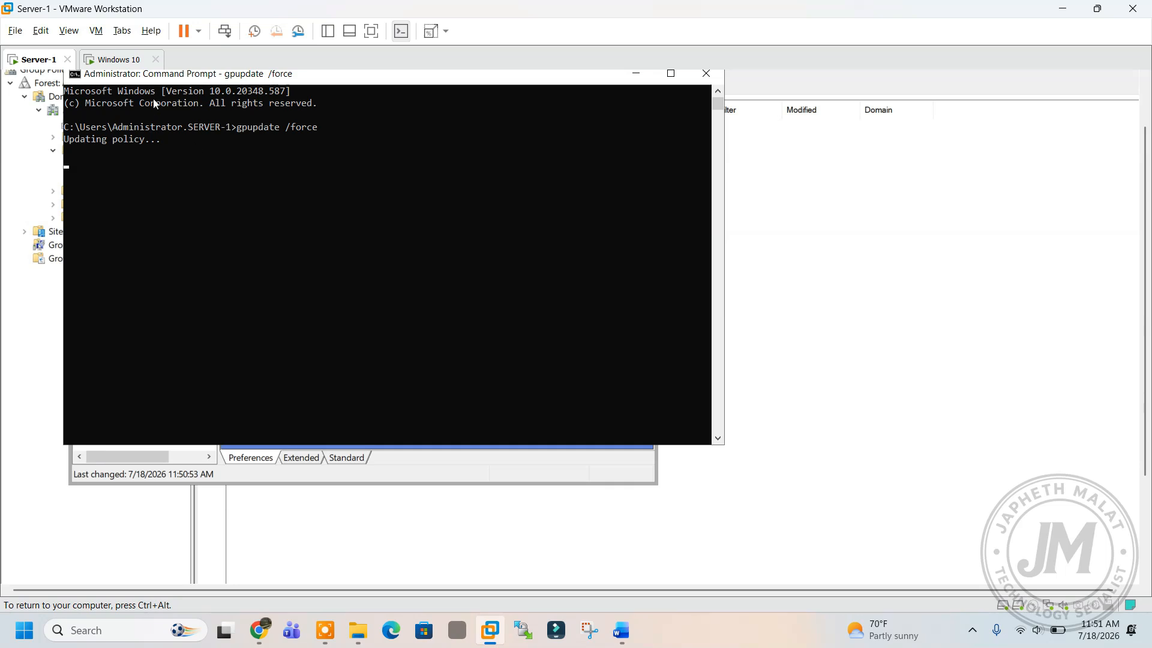
On Windows 10, open File Explorer and refresh the This PC view.
left_click(117, 59)
left_click(128, 160)
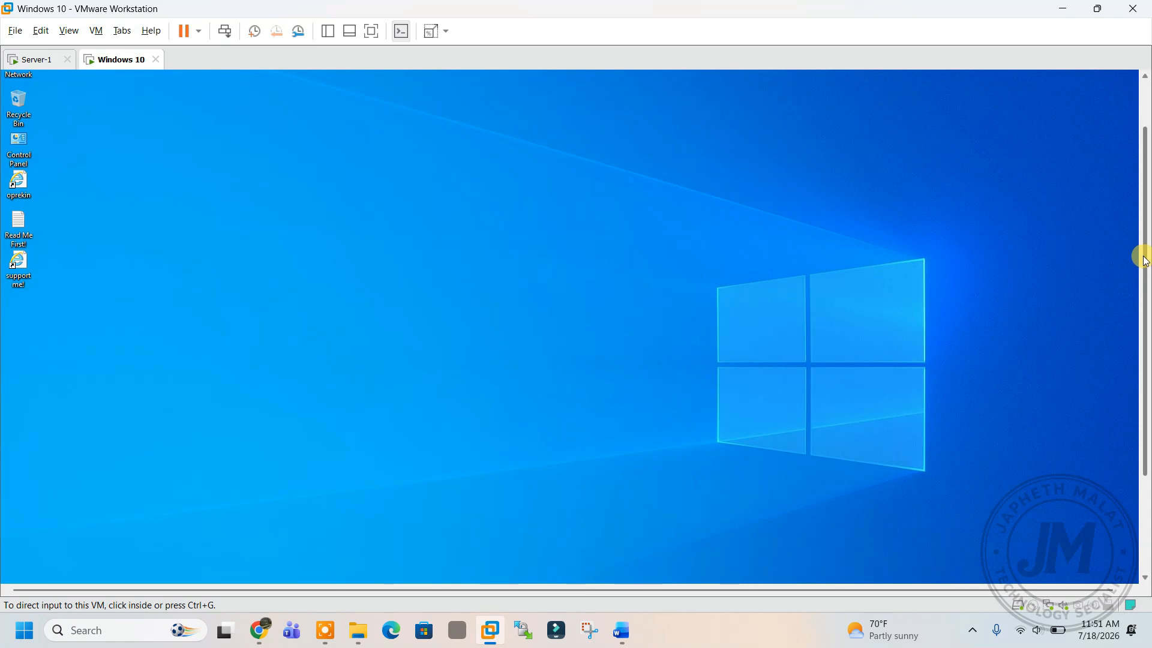
left_click_drag(1143, 252, 532, 531)
left_click(43, 573)
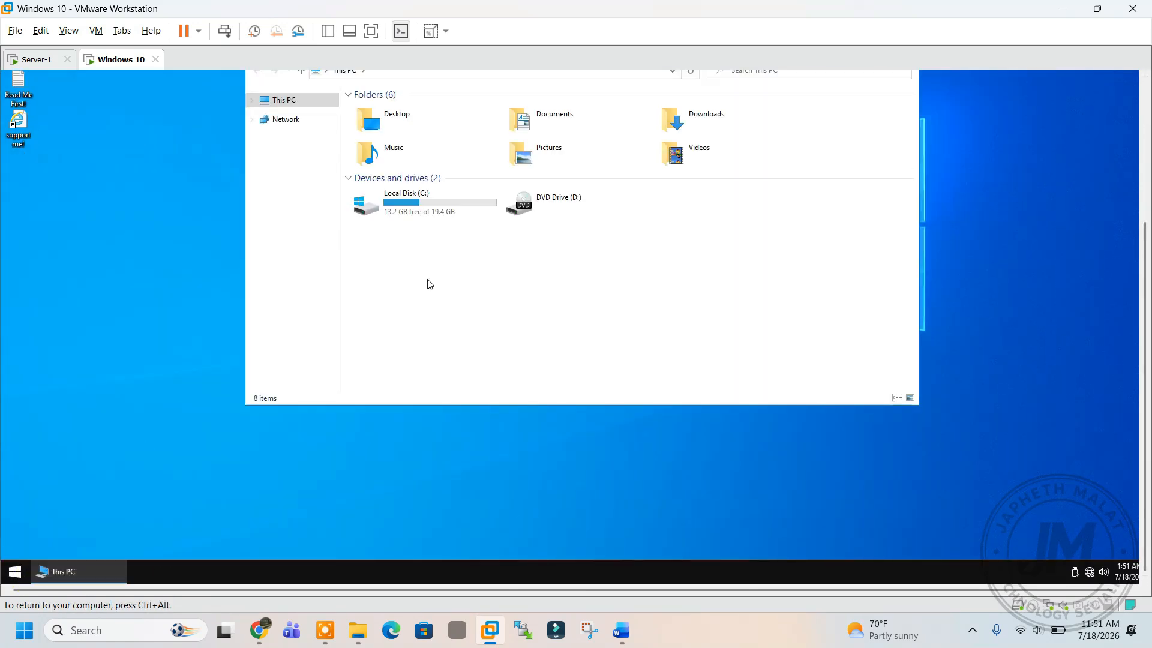
right_click(454, 284)
left_click(487, 334)
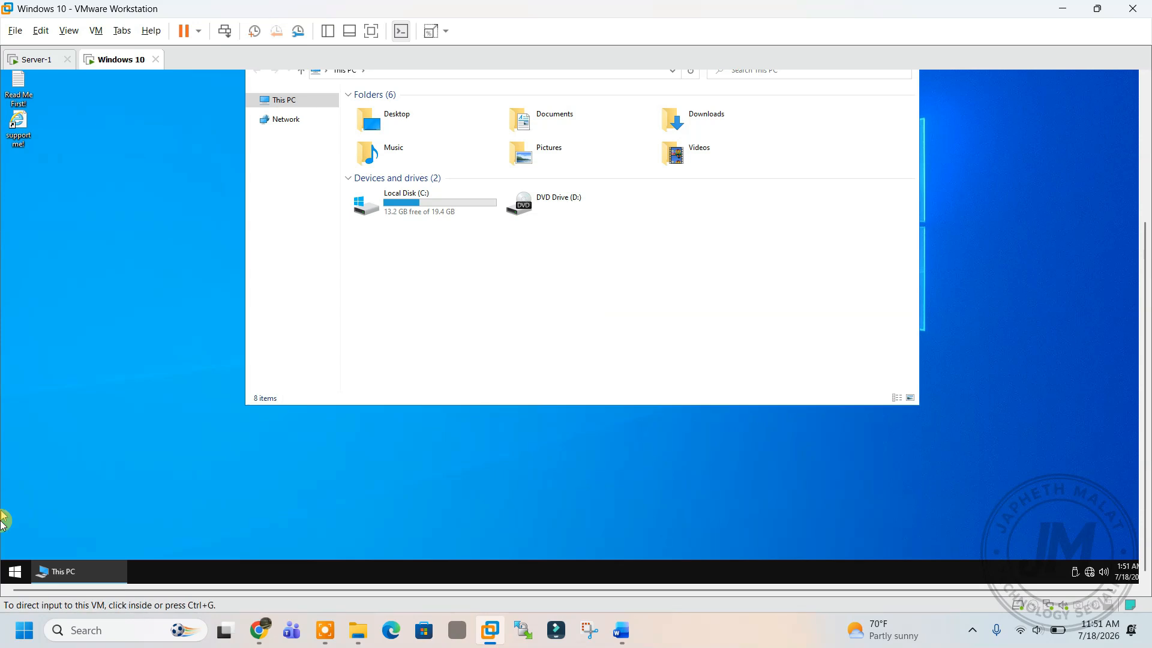
Run gpupdate from a Windows 10 command prompt.
left_click(13, 573)
type("cmd")
key("Return")
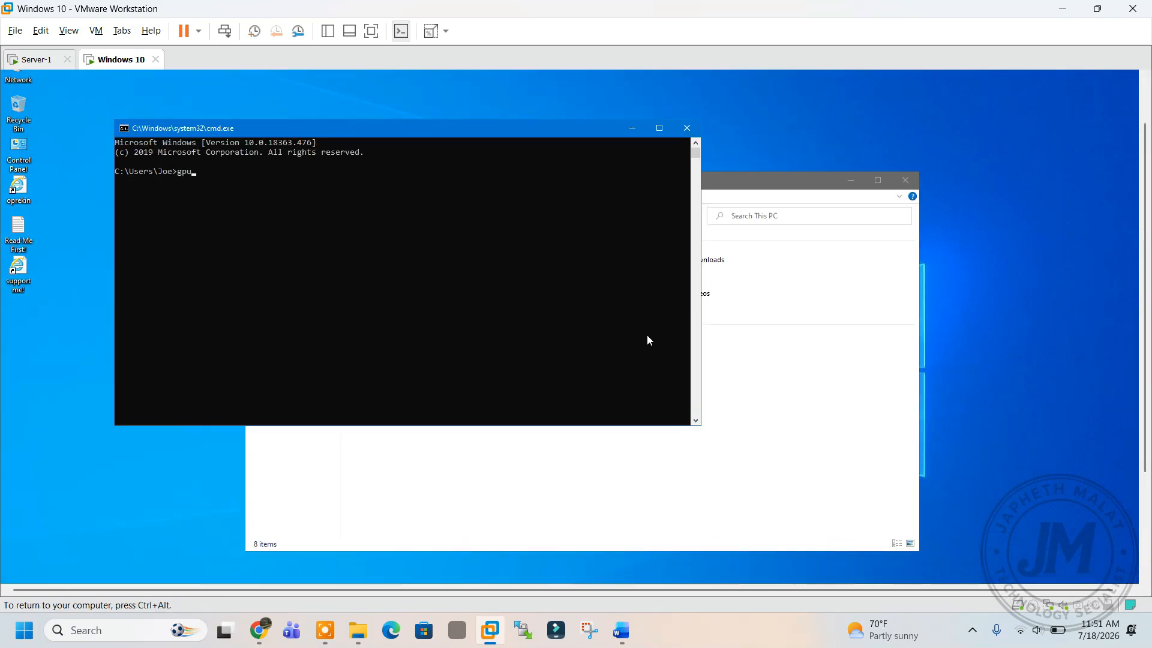
type("gpupdate")
key("Return")
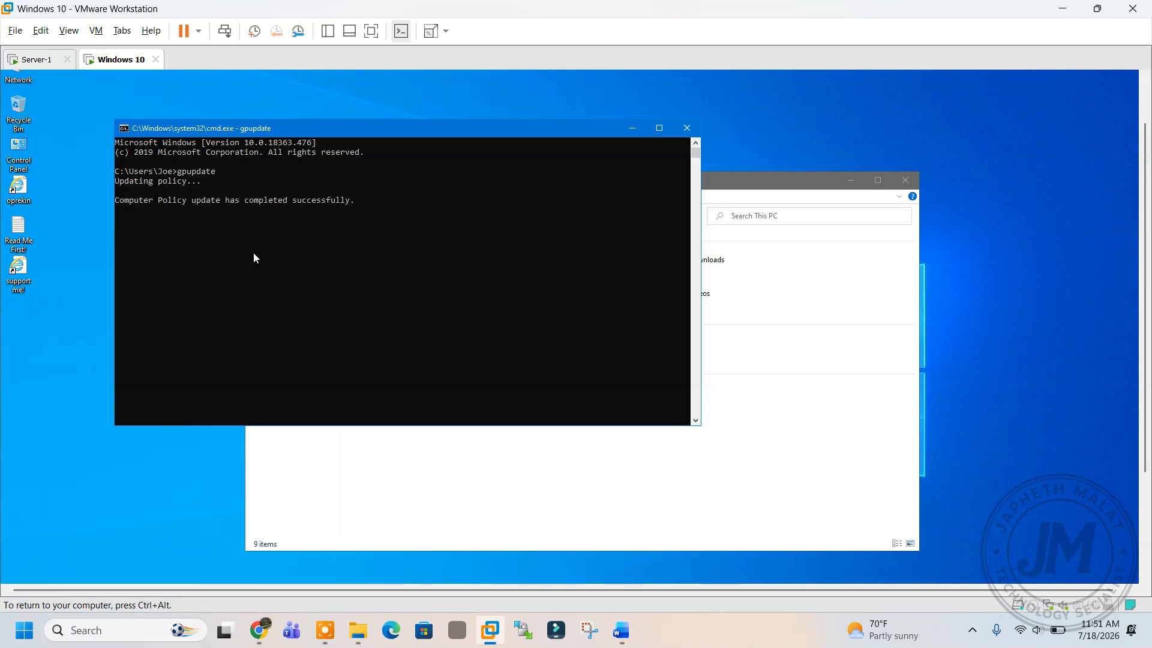
Open the finance (A:) drive in a maximized This PC window, then return to Server-1.
left_click(366, 459)
left_click(415, 399)
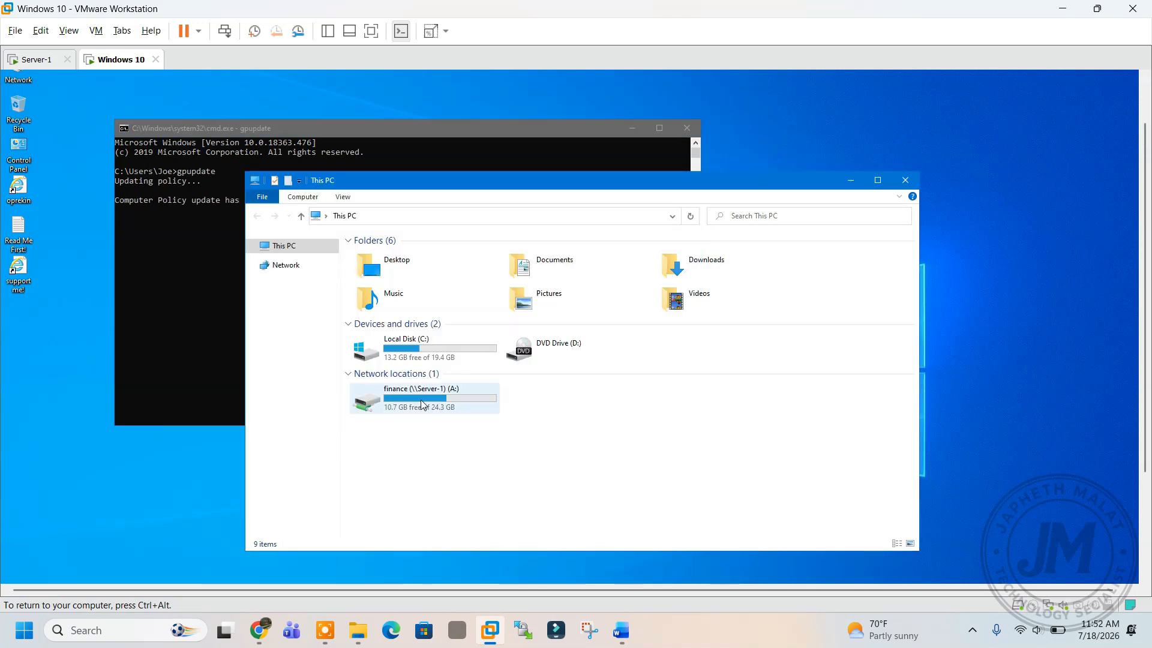
double_click(520, 184)
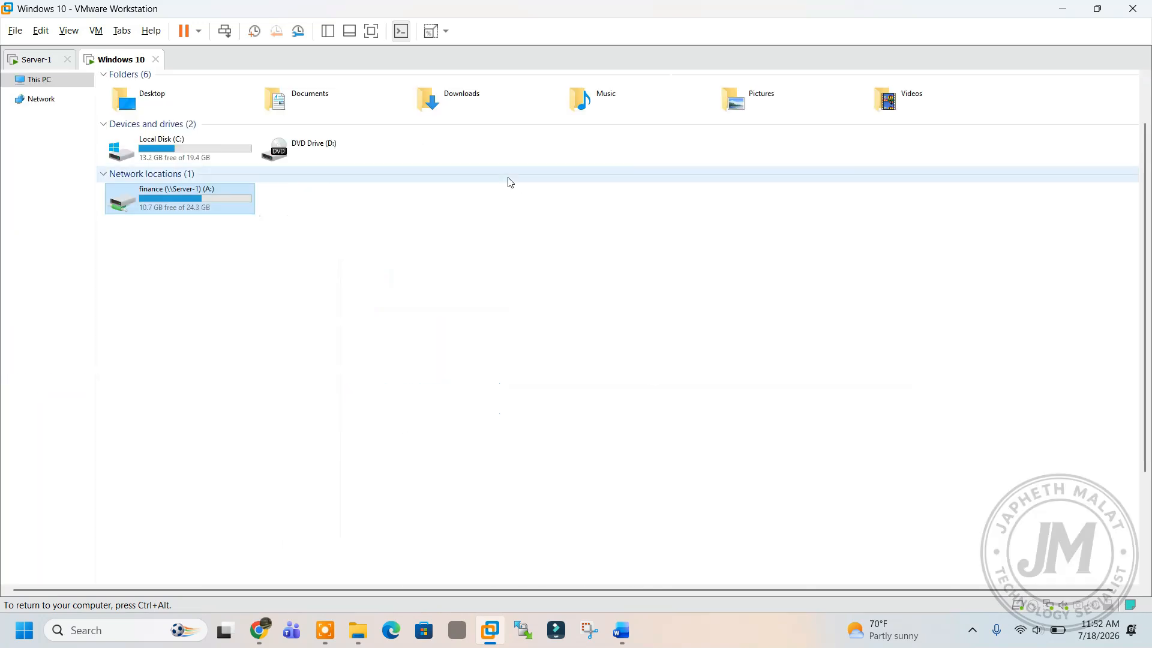
double_click(159, 201)
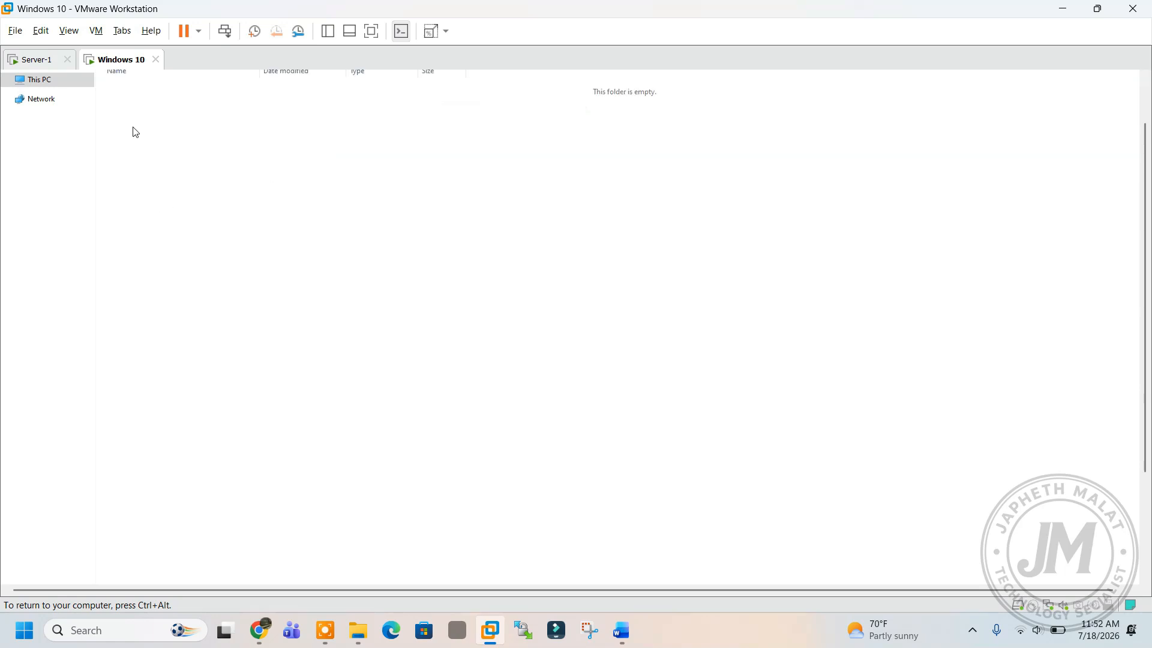
left_click(40, 80)
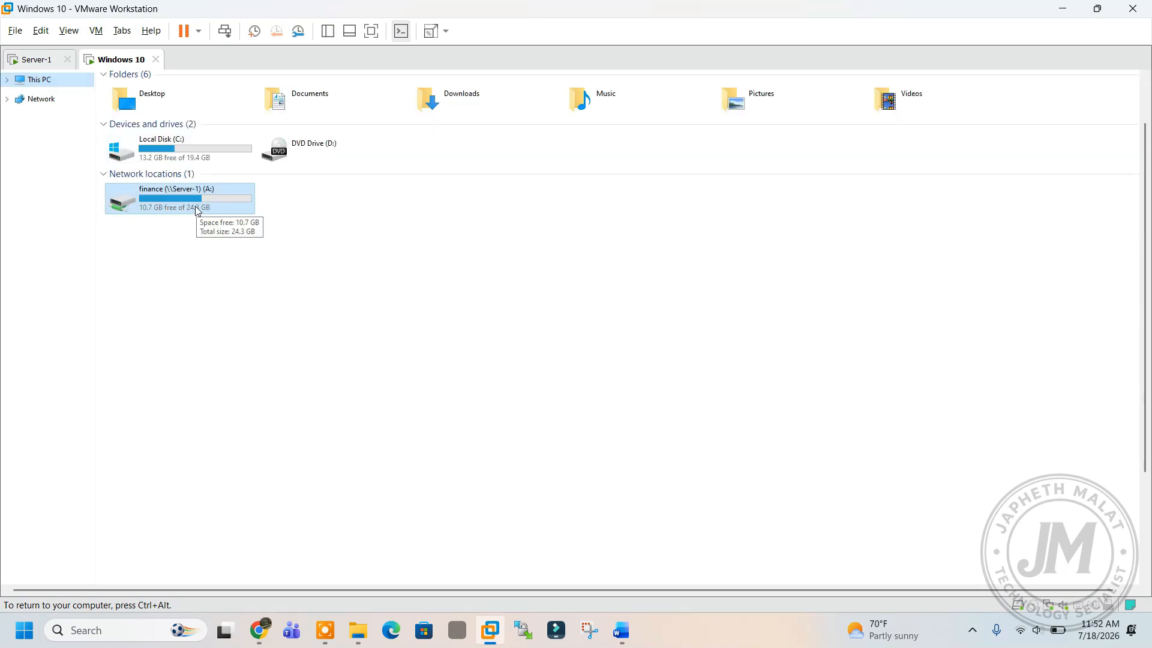
double_click(197, 207)
left_click(59, 78)
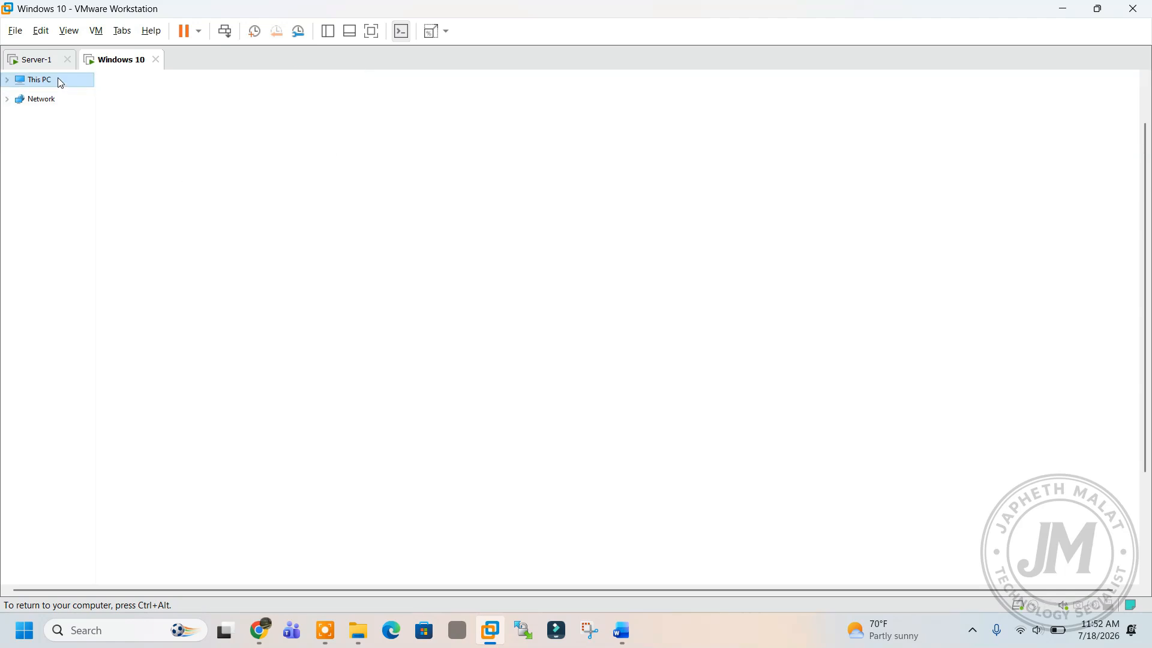
double_click(166, 203)
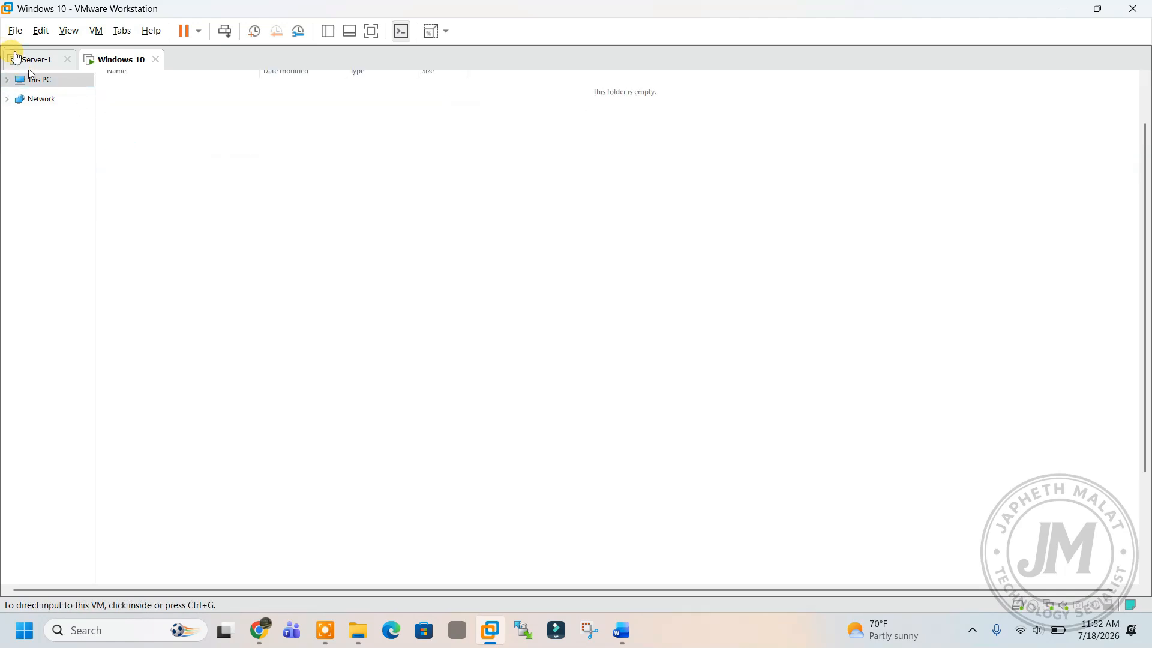
left_click(33, 60)
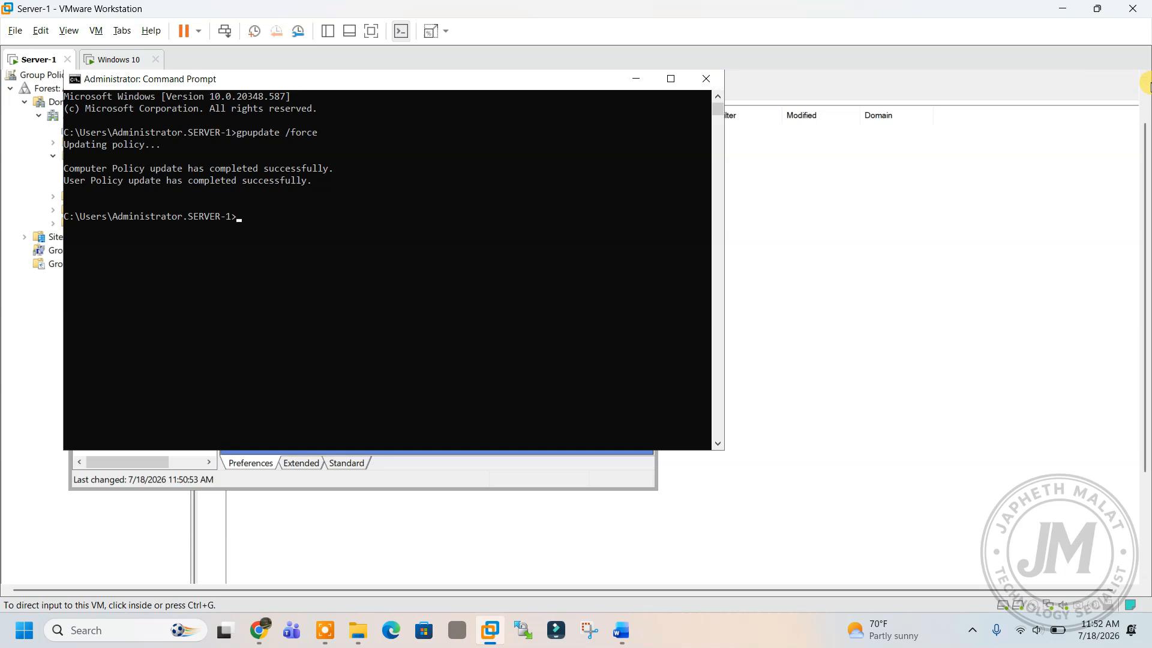
Close the Command Prompt, Group Policy Management and the policy editor on Server-1.
scroll(1146, 129, "up", 2)
left_click(769, 144)
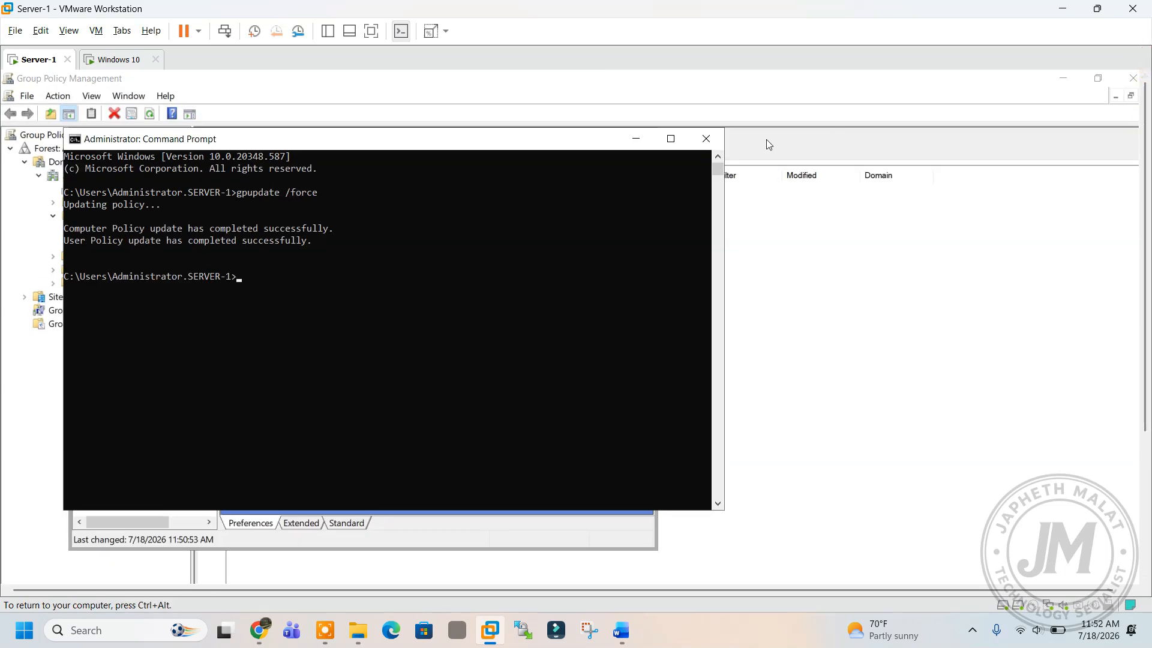
left_click(716, 146)
left_click(1132, 78)
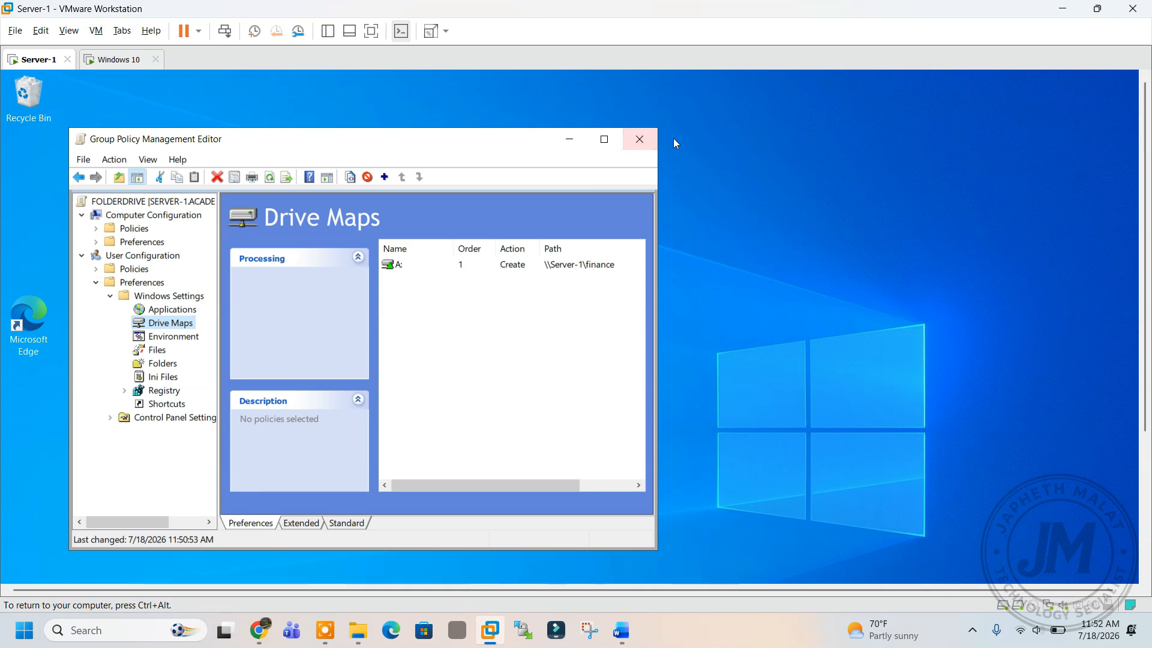
left_click(639, 139)
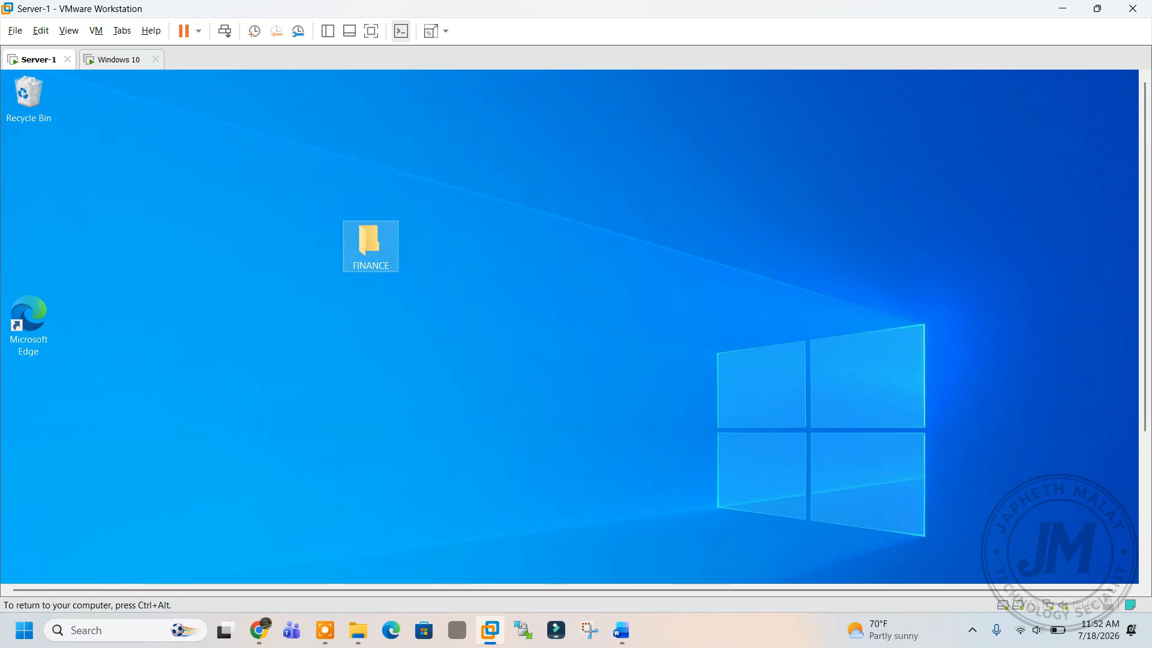
Create folders huhuh, hkhklhlkhn and jjjjj inside the desktop FINANCE folder.
double_click(362, 259)
right_click(285, 296)
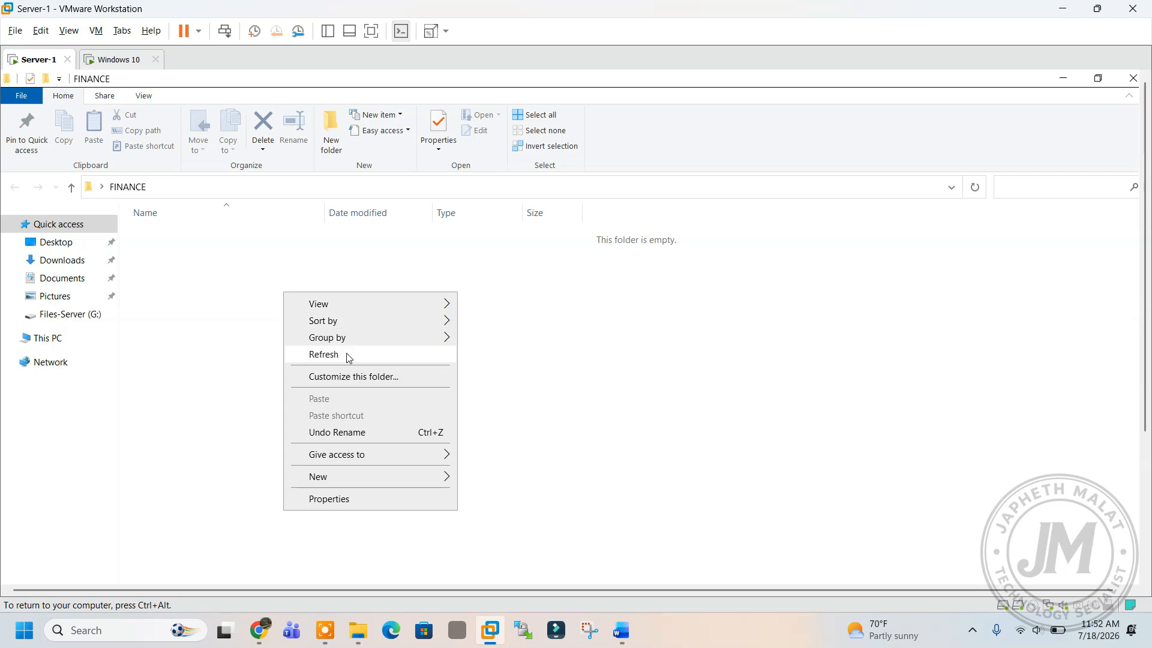
left_click(330, 128)
left_click(330, 128)
type("huhuh")
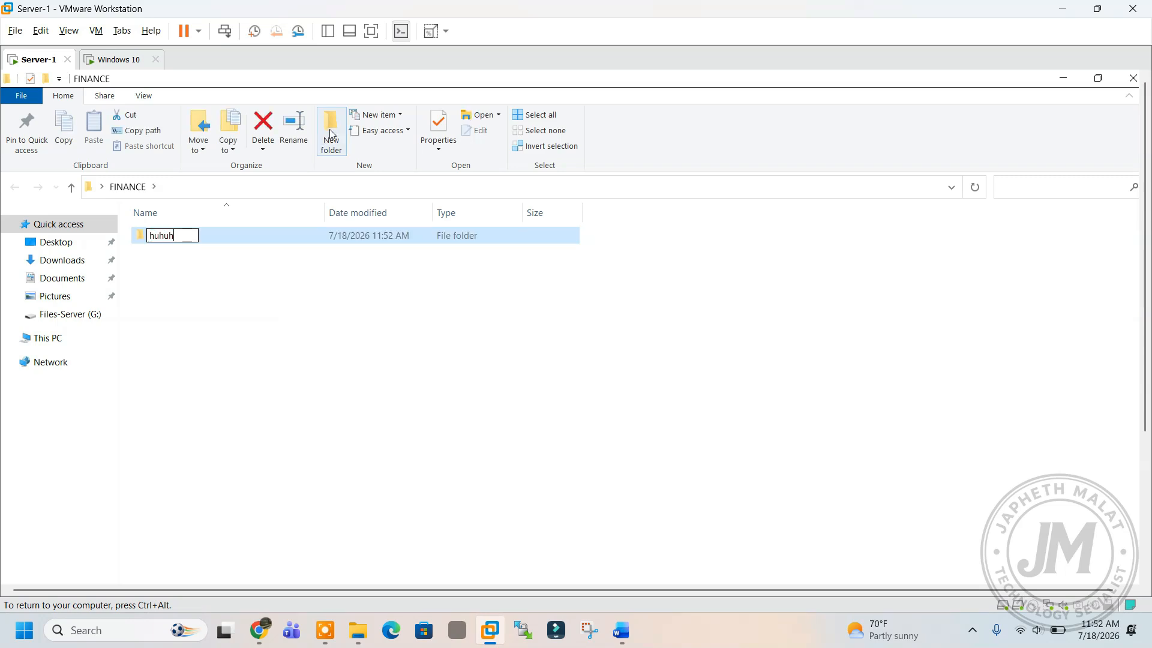
key("Return")
left_click(330, 130)
type("hkhklhlkhn")
key("Return")
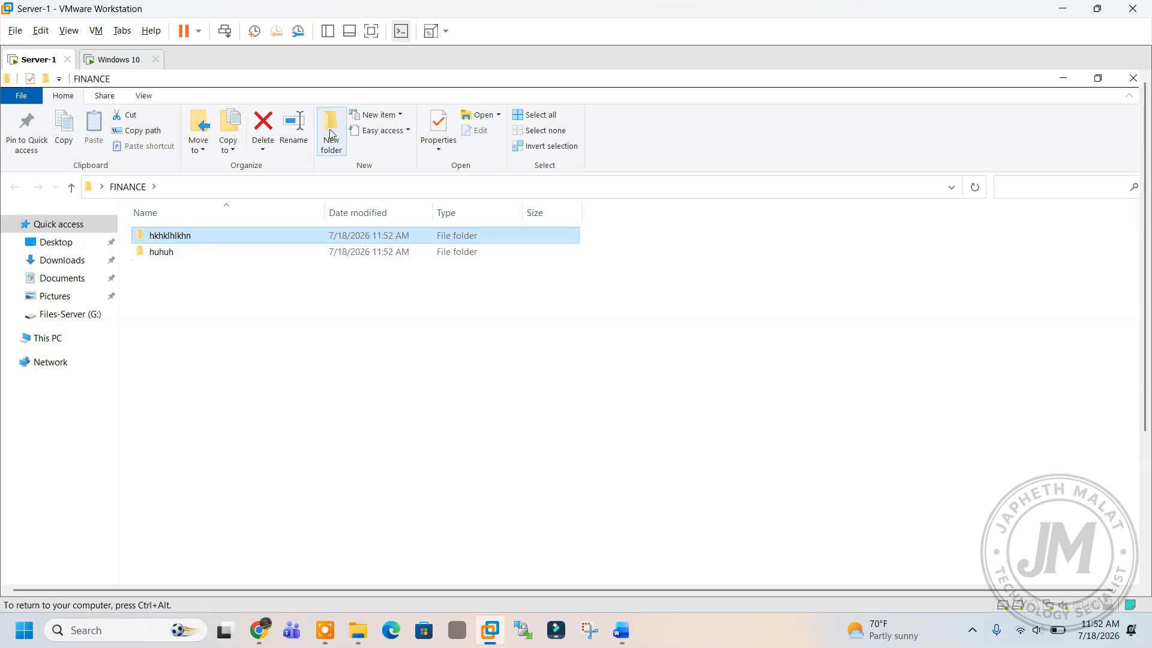
left_click(329, 128)
type("jjjjj")
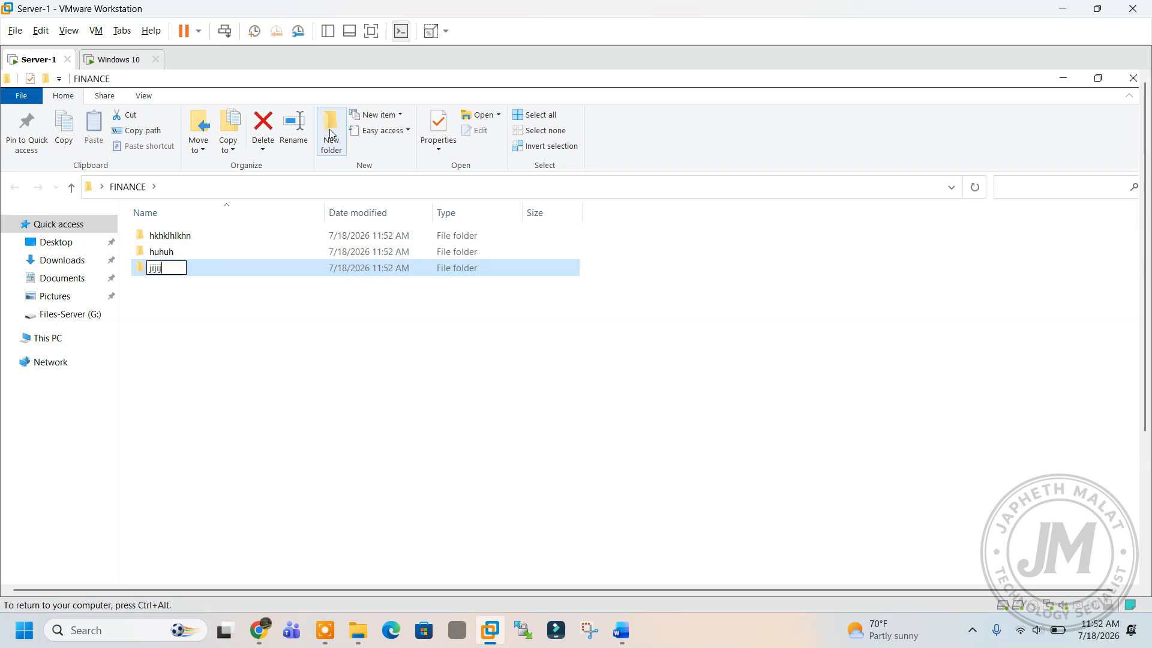
key("Return")
Select two test folders, check the A: drive on Windows 10, then delete them.
left_click_drag(231, 305, 189, 224)
left_click(119, 62)
left_click(218, 129)
left_click(41, 60)
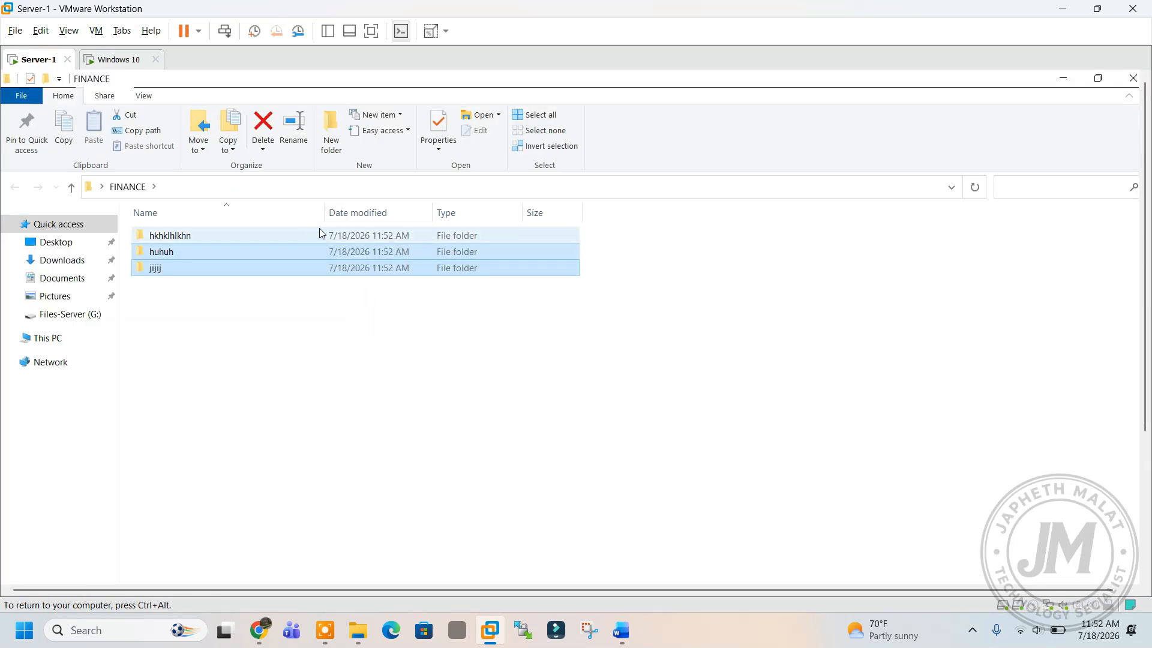
key("Delete")
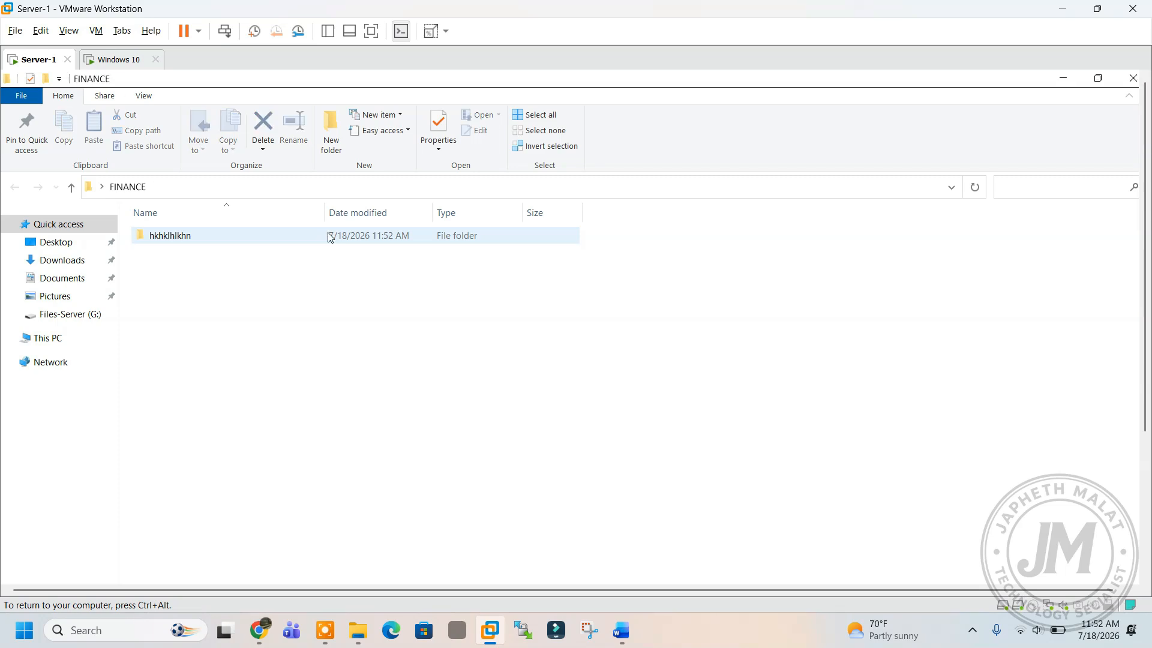
On the Windows 10 VM, check the new folder on finance (\\Server-1) (A:) in This PC, then close Explorer.
left_click(118, 60)
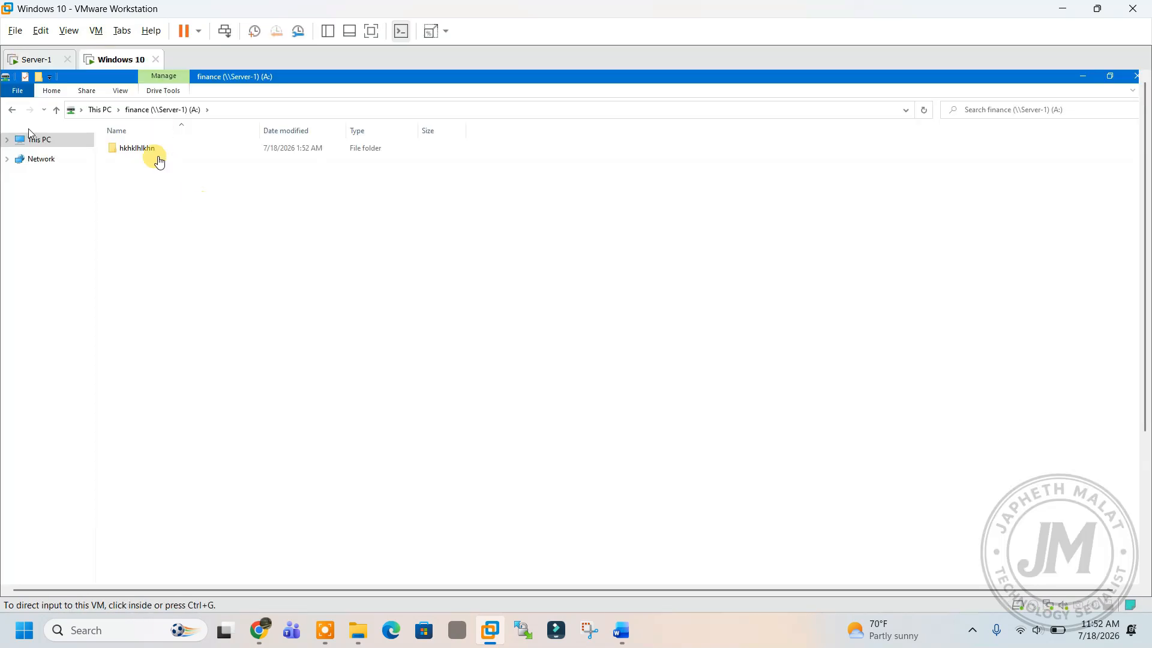
left_click(38, 142)
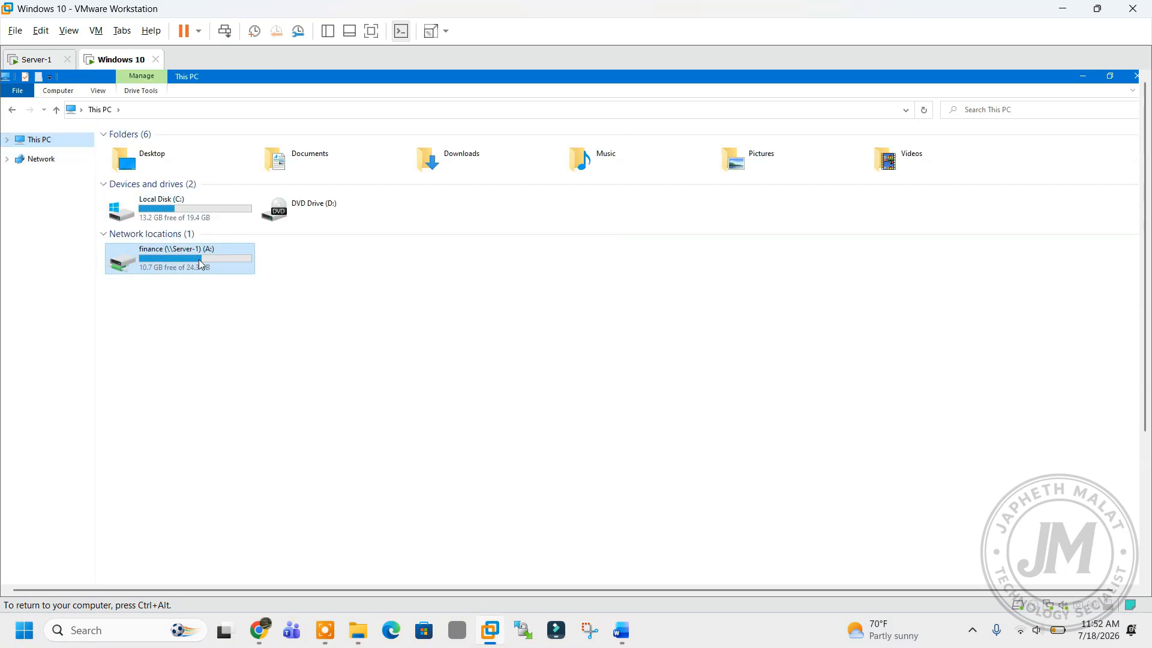
mouse_move(516, 280)
left_mouse_down()
mouse_move(392, 252)
mouse_move(427, 252)
mouse_move(345, 260)
left_mouse_up()
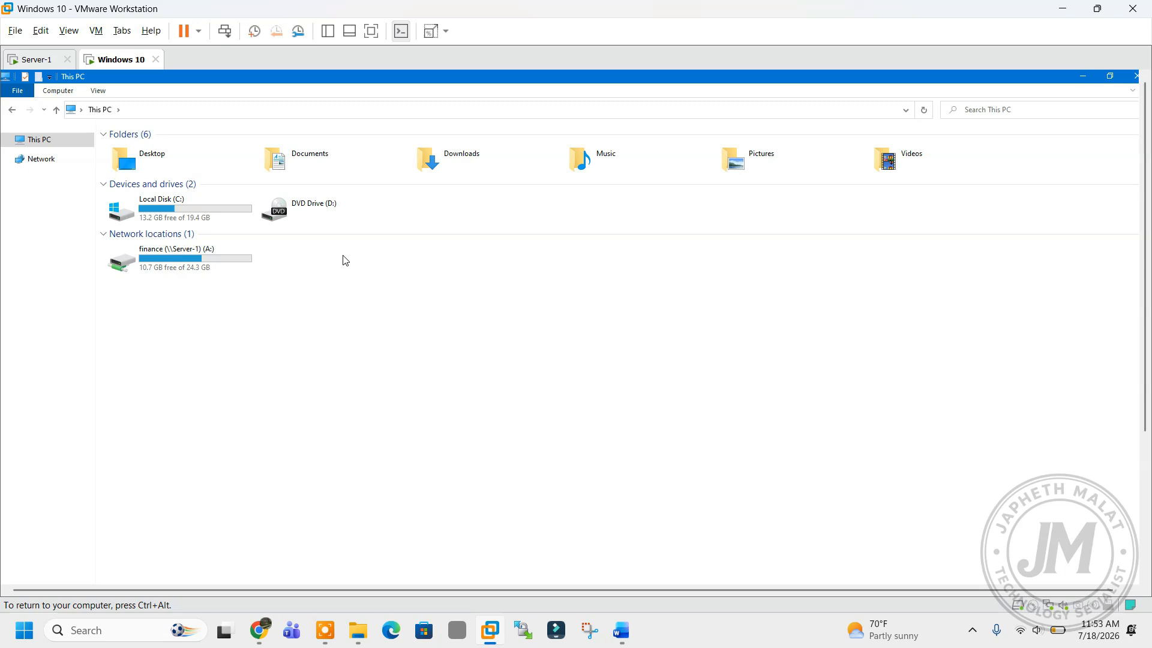
left_click(1133, 78)
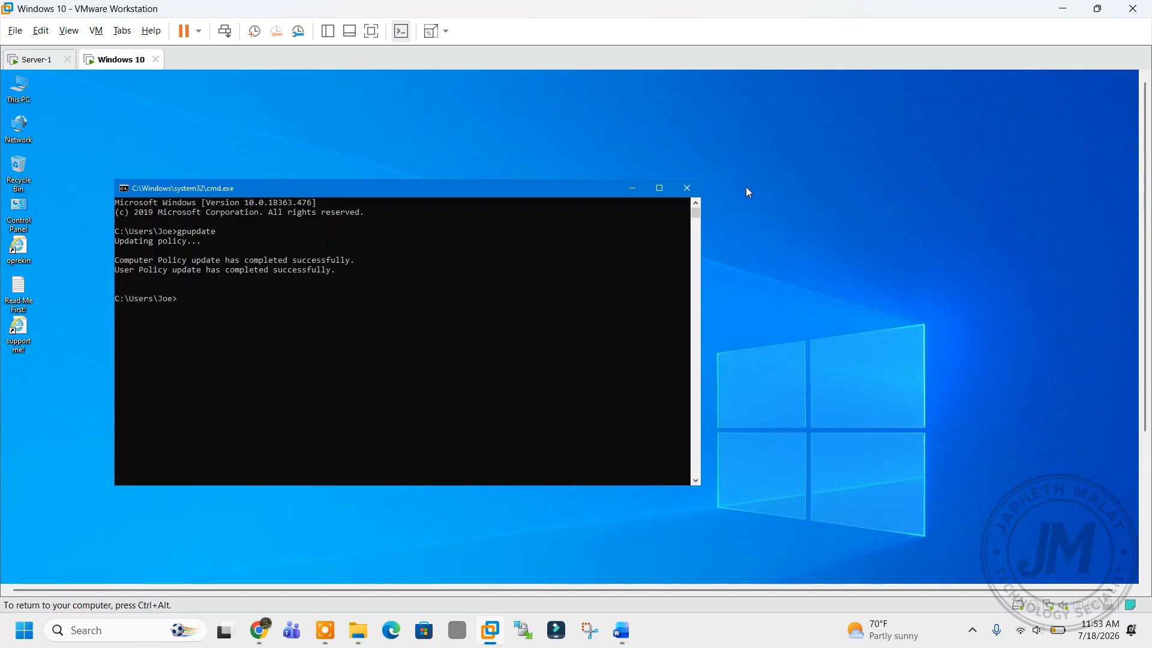